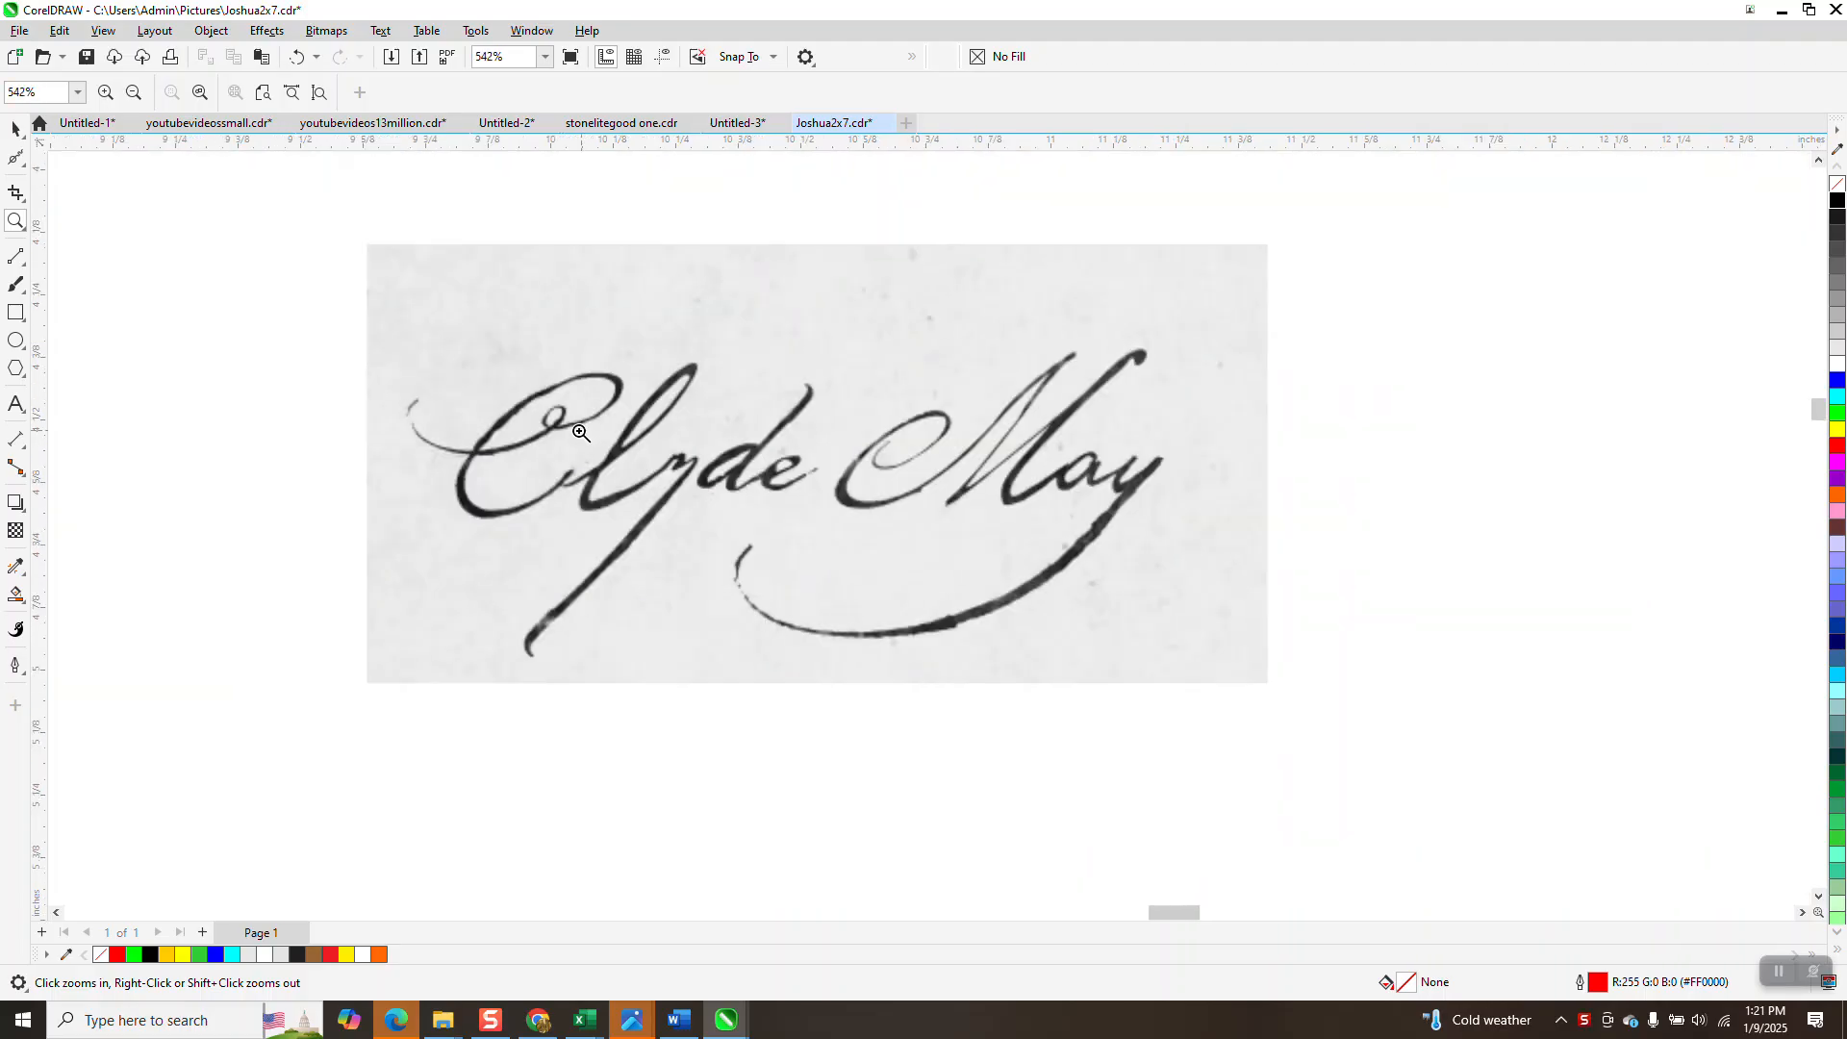
Move the scanned signature up and left and enlarge it from its corner.
drag(1250, 416, 1490, 544)
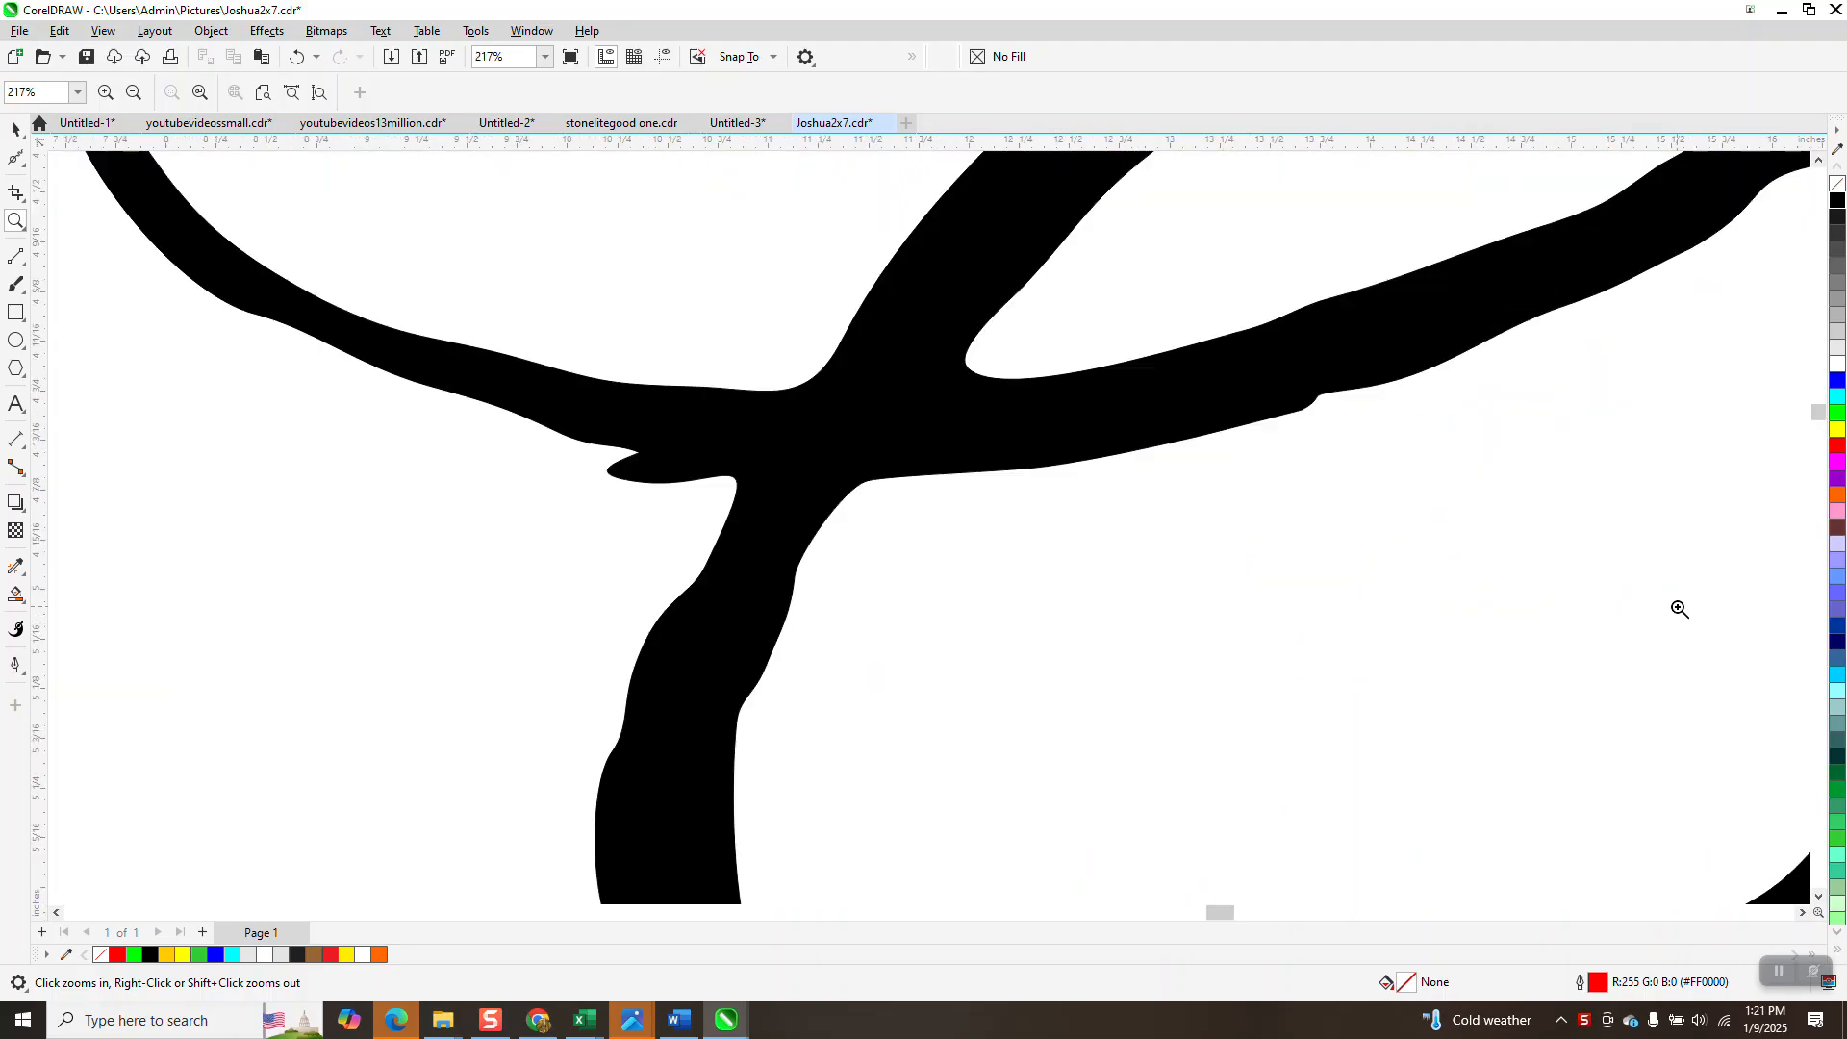
scroll(1121, 510, down, 3)
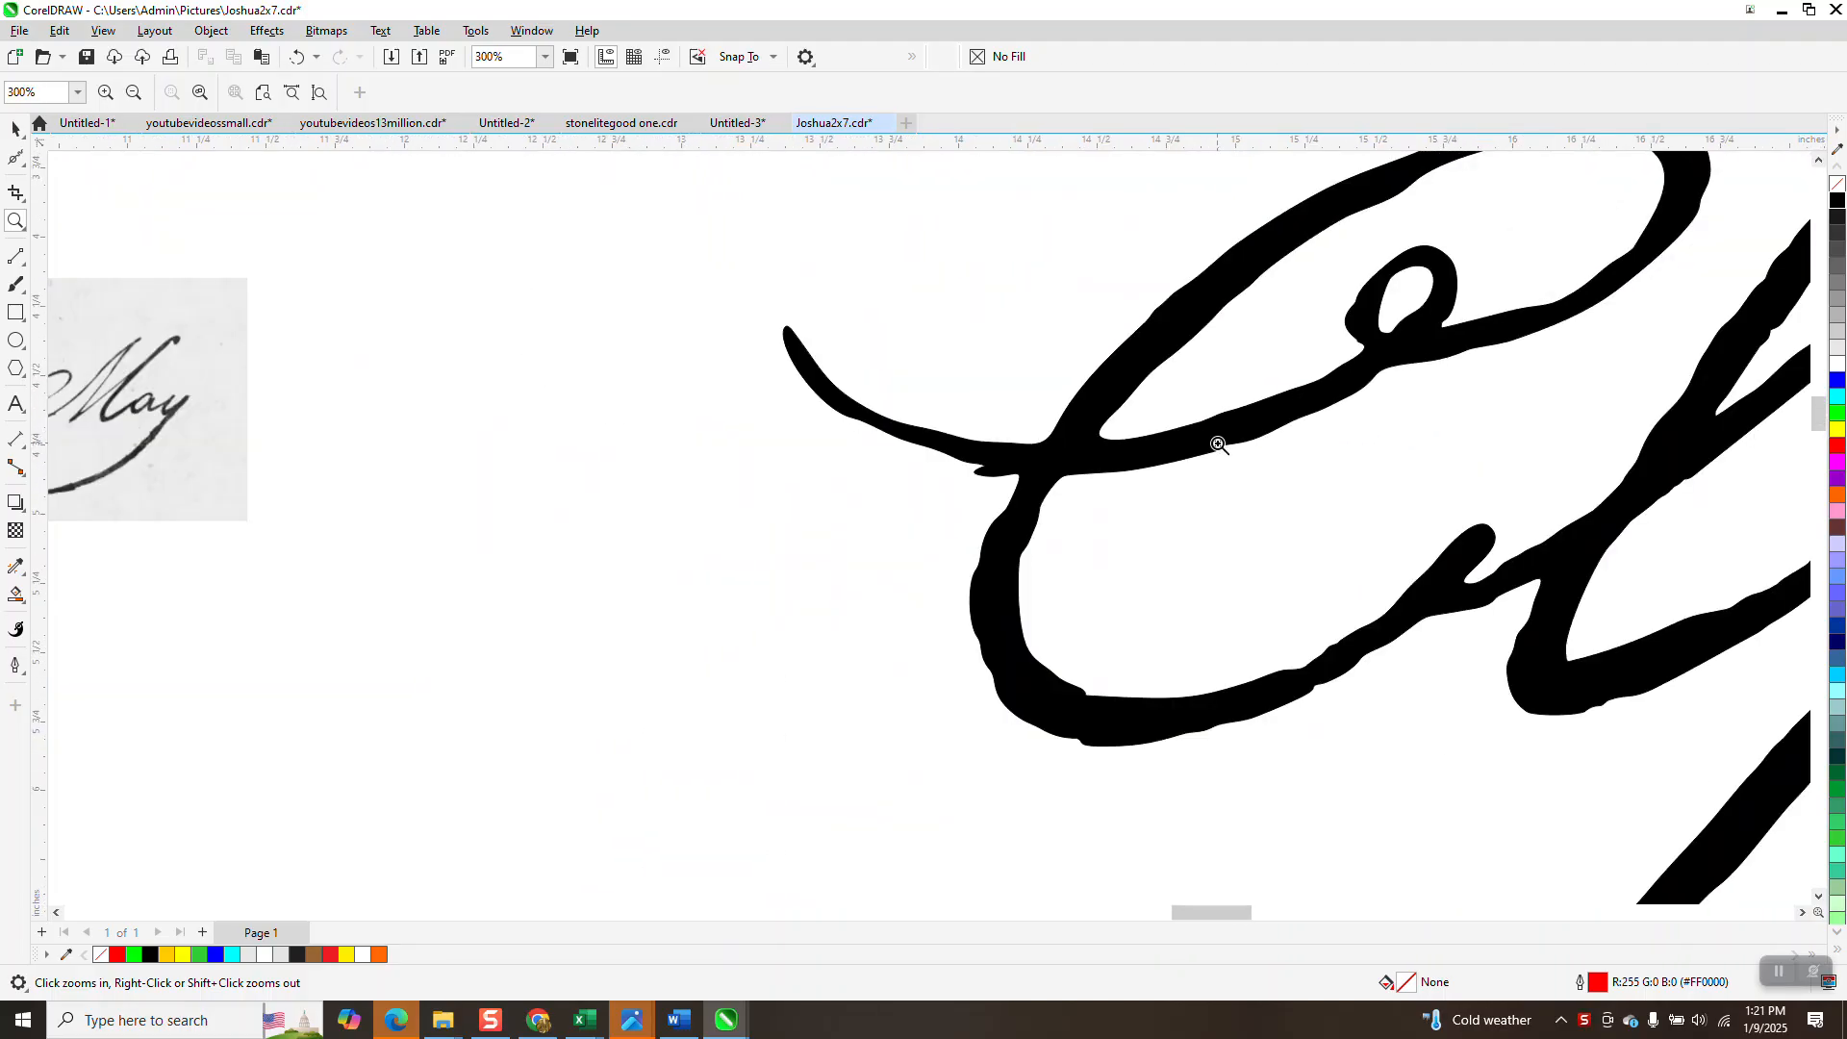
scroll(1245, 464, down, 3)
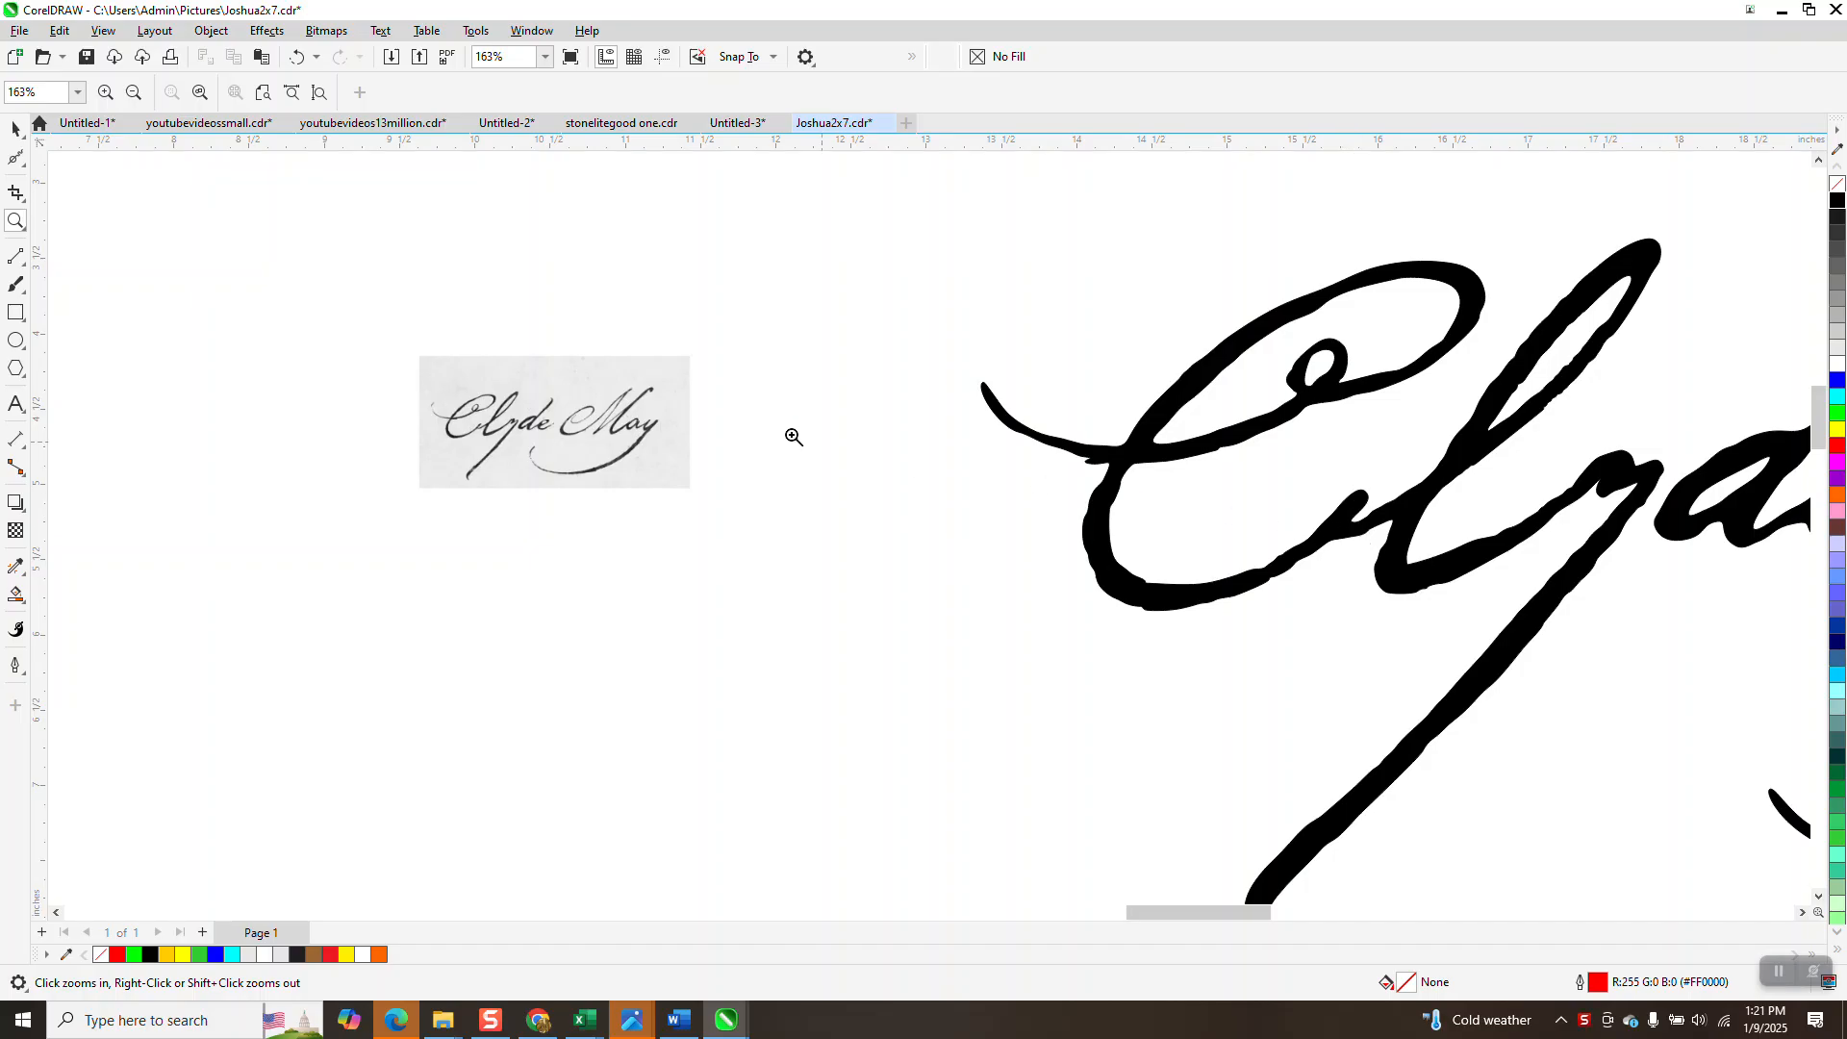
click(15, 128)
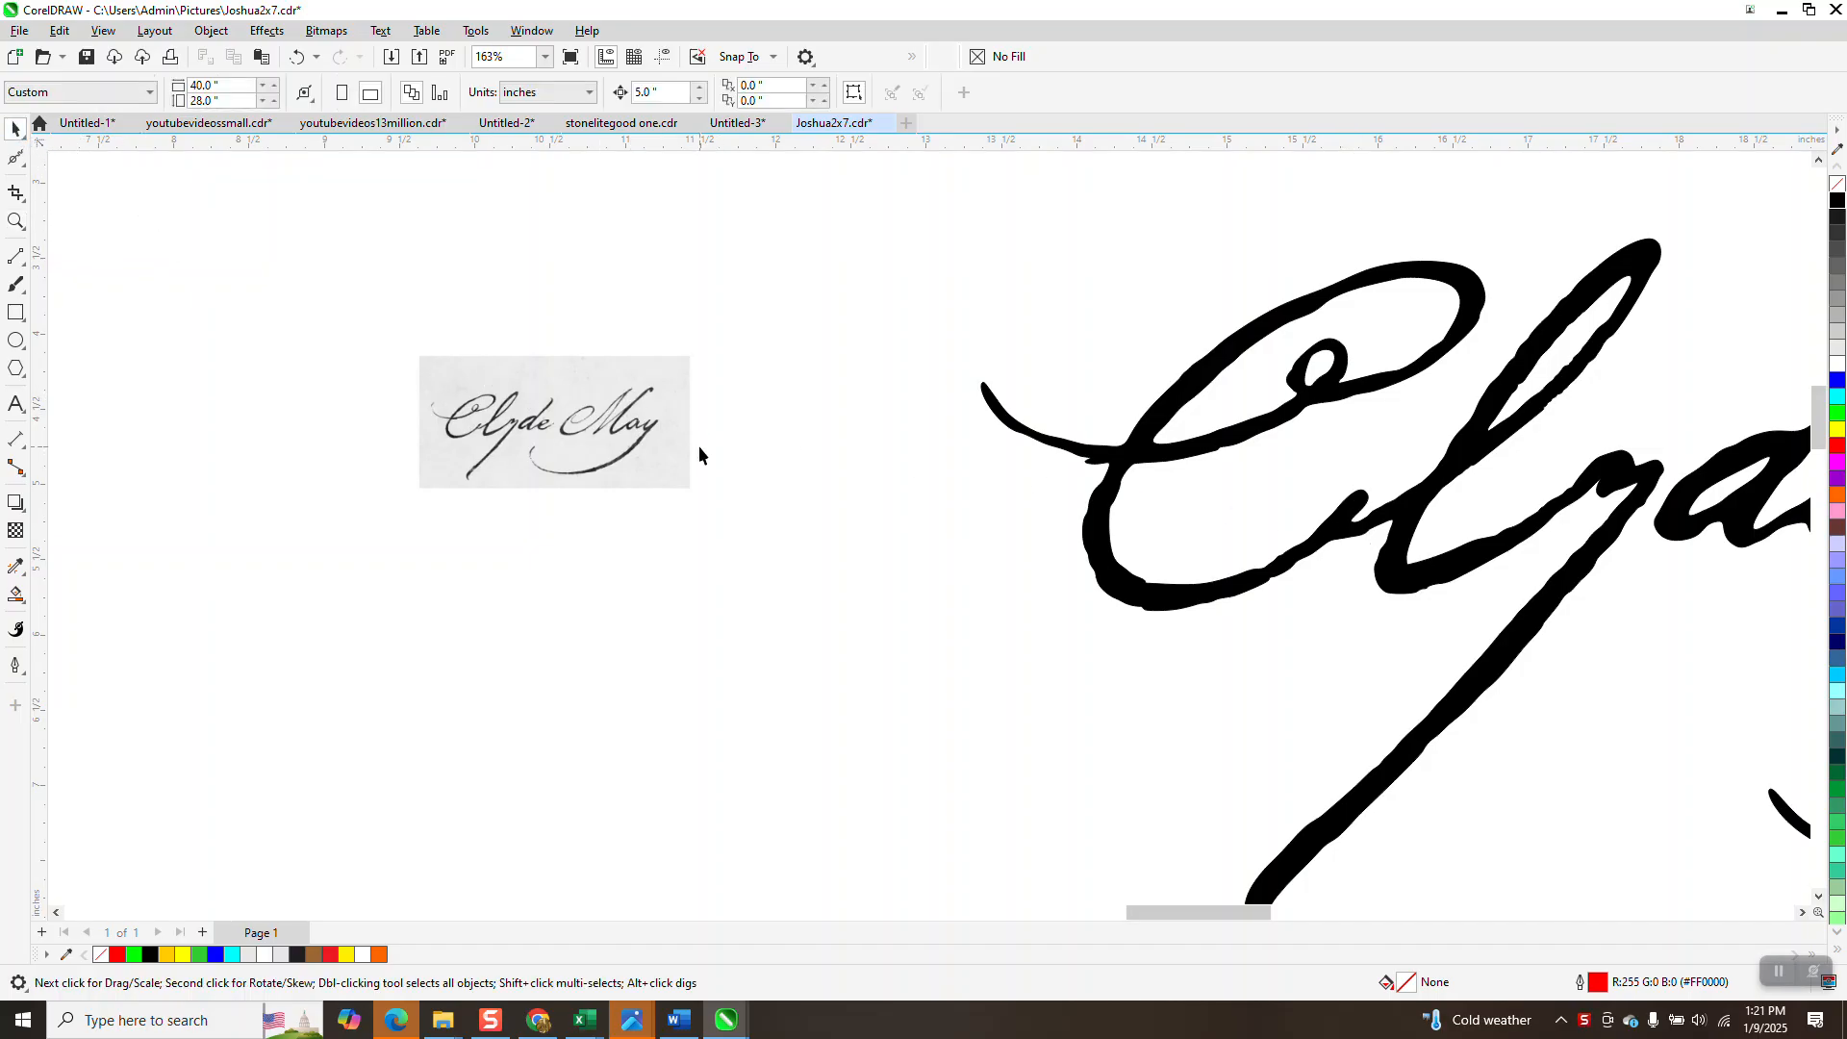
click(650, 429)
drag(636, 419, 332, 250)
scroll(452, 404, down, 1)
drag(403, 341, 944, 610)
scroll(691, 520, down, 3)
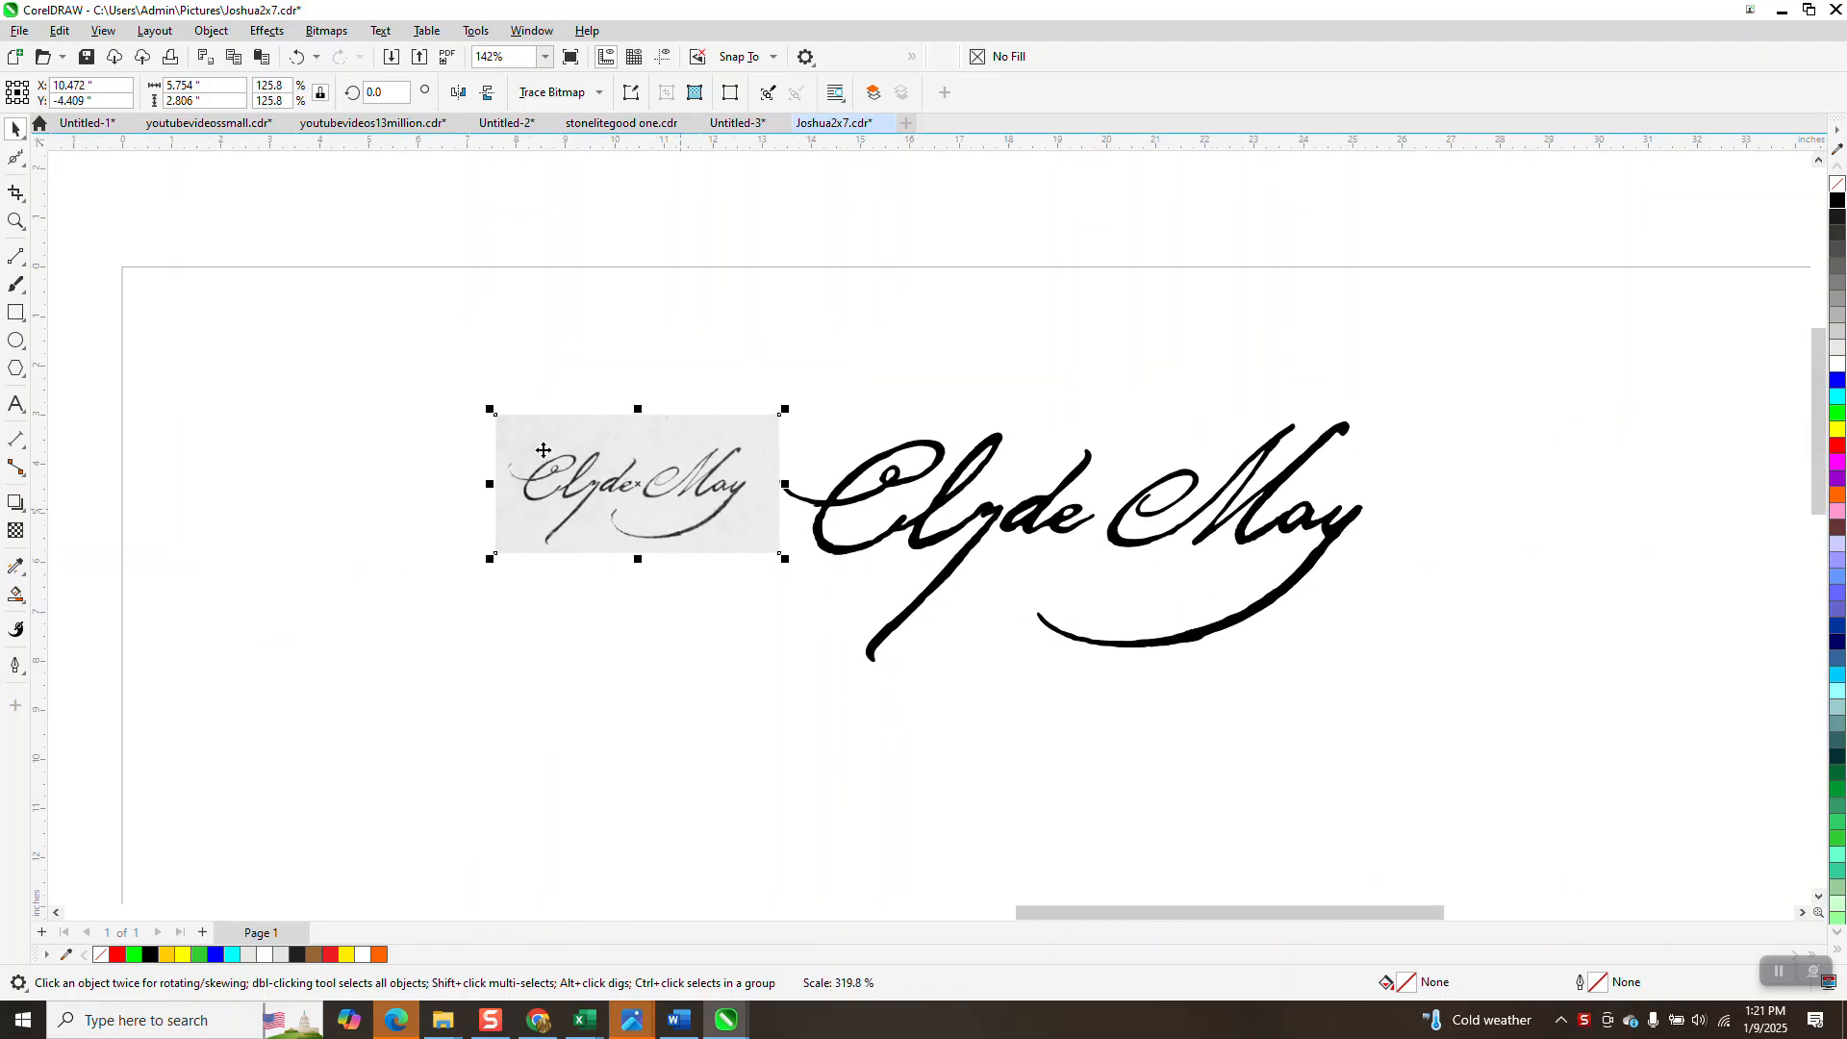
drag(486, 411, 491, 523)
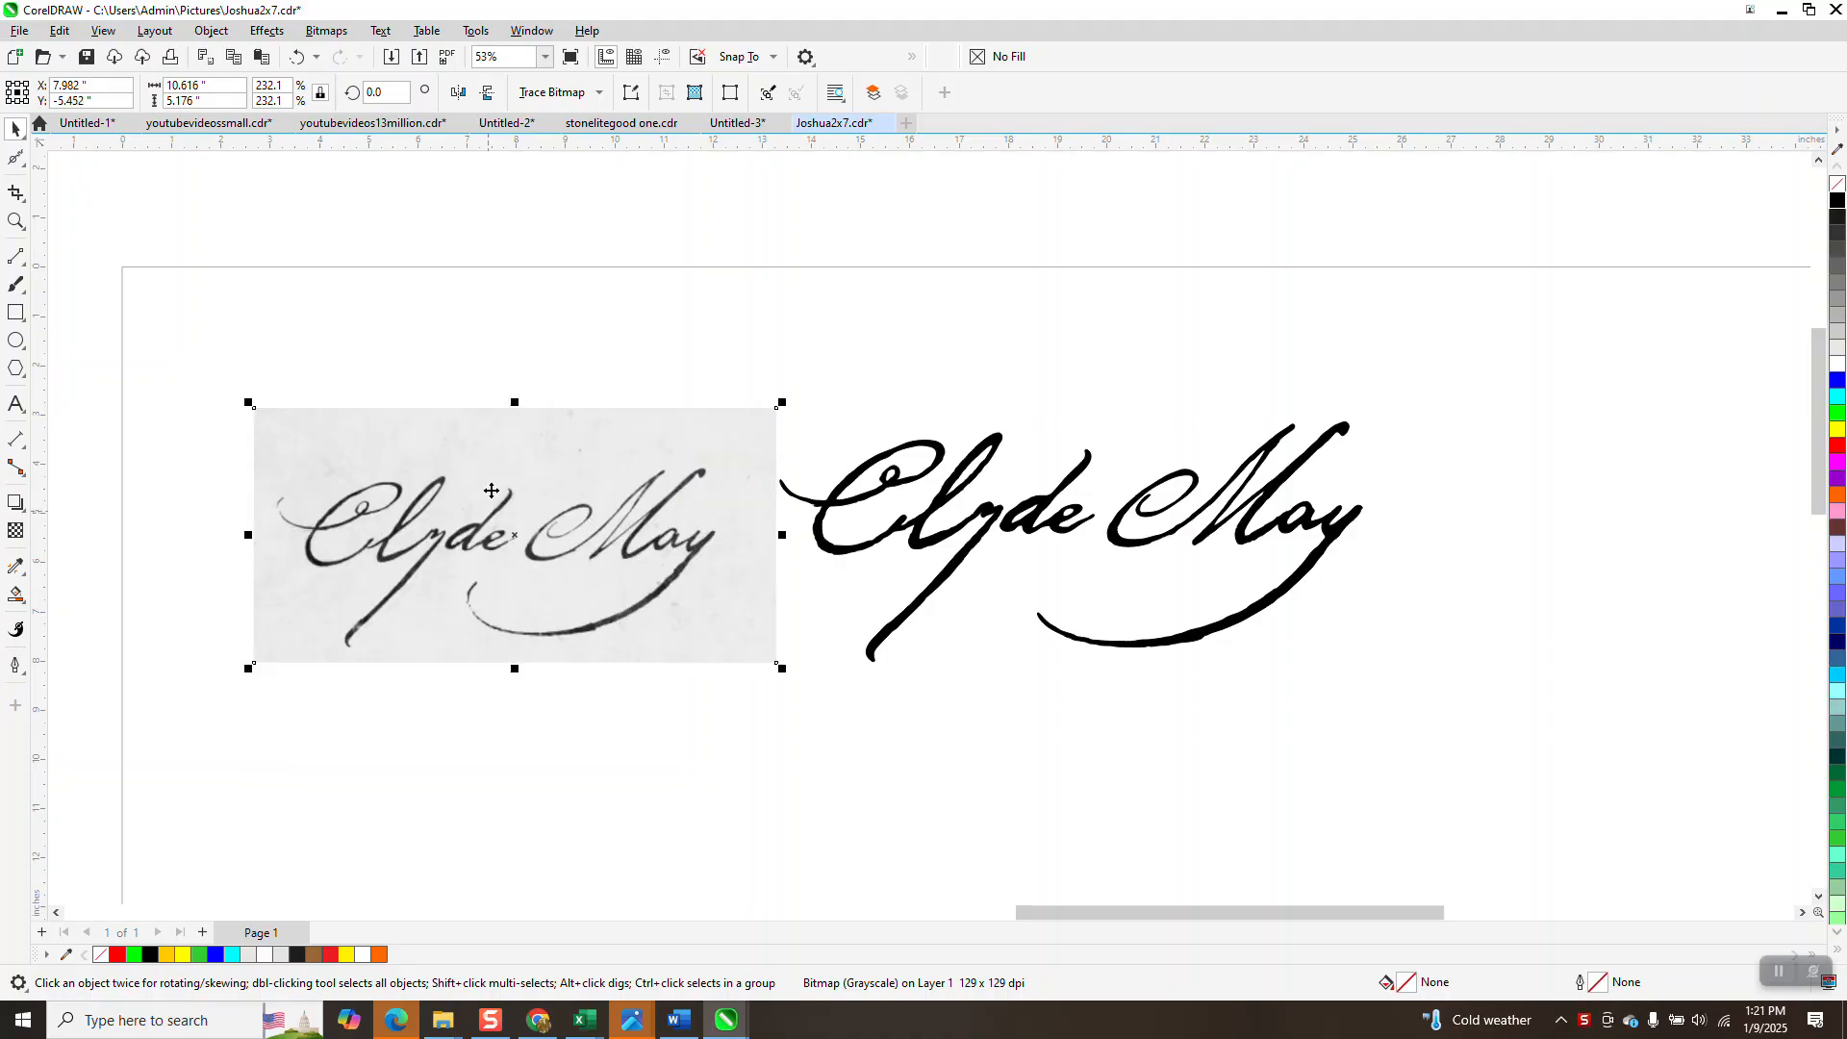
Check the Bitmaps > Resample settings without changing them, then shrink the scan to a small size.
click(326, 31)
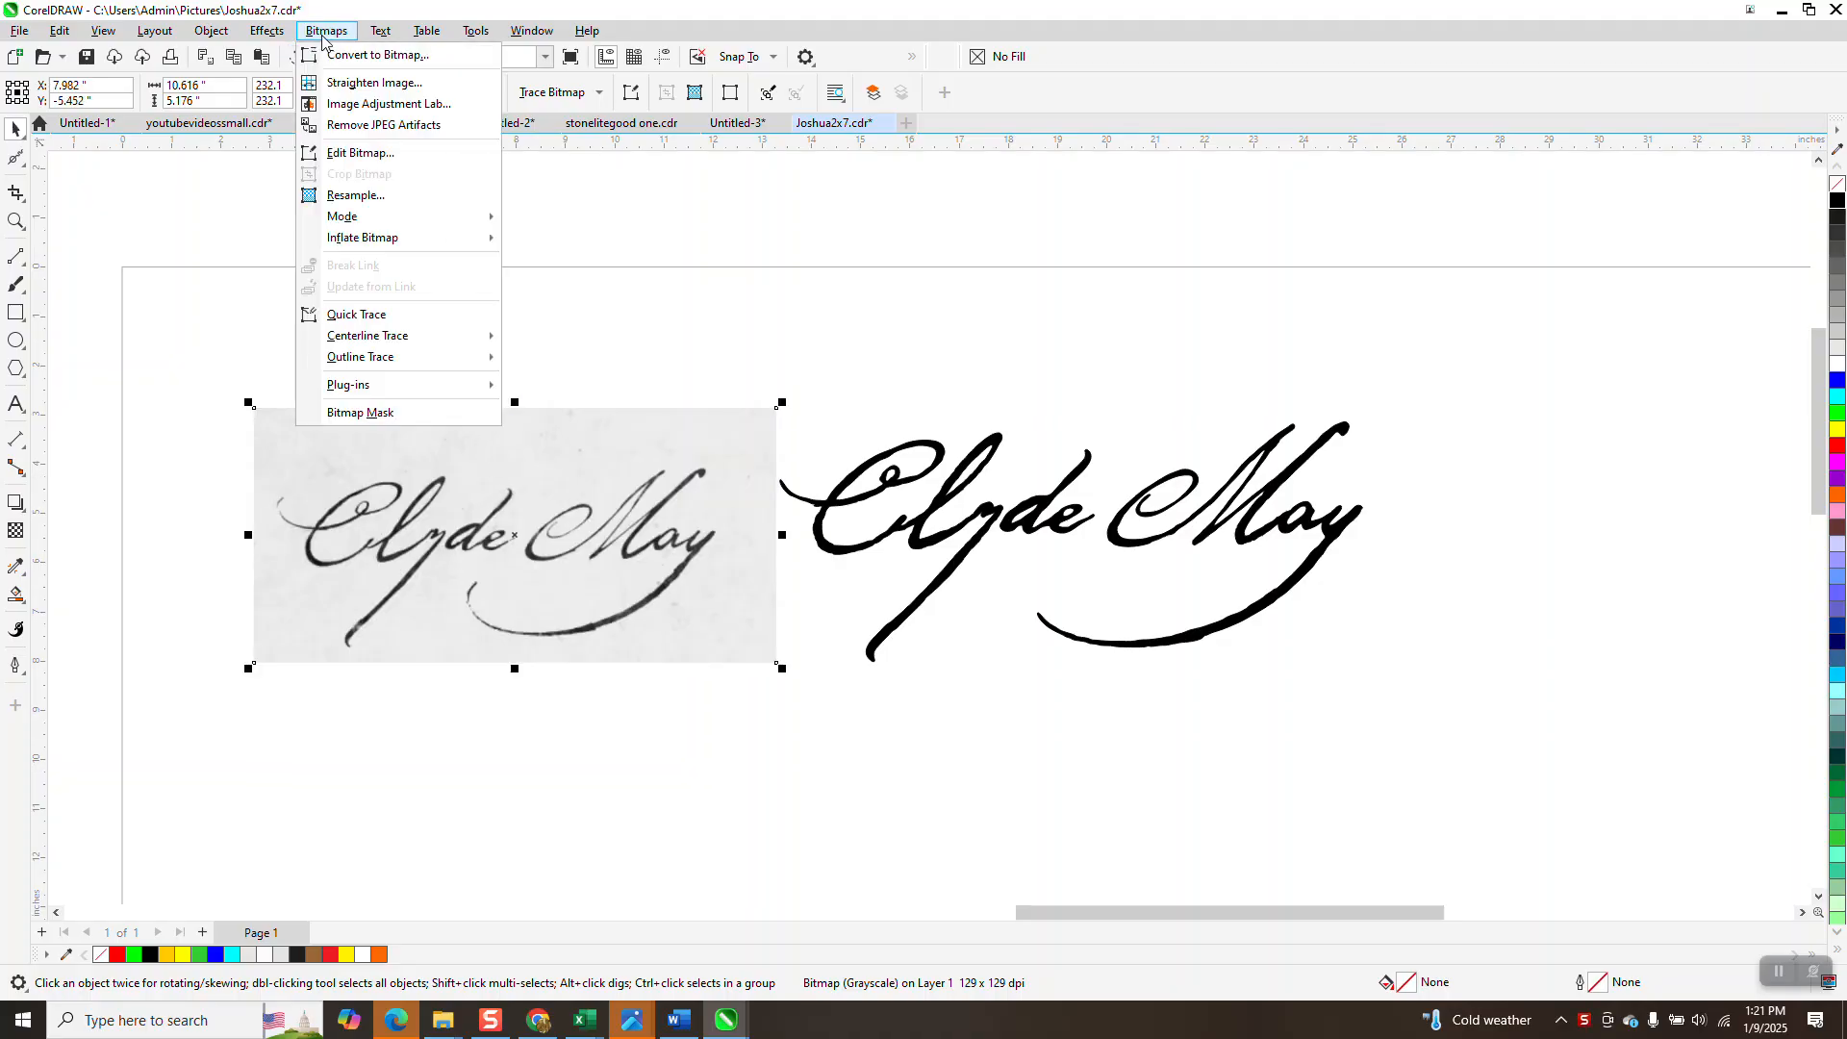
click(393, 197)
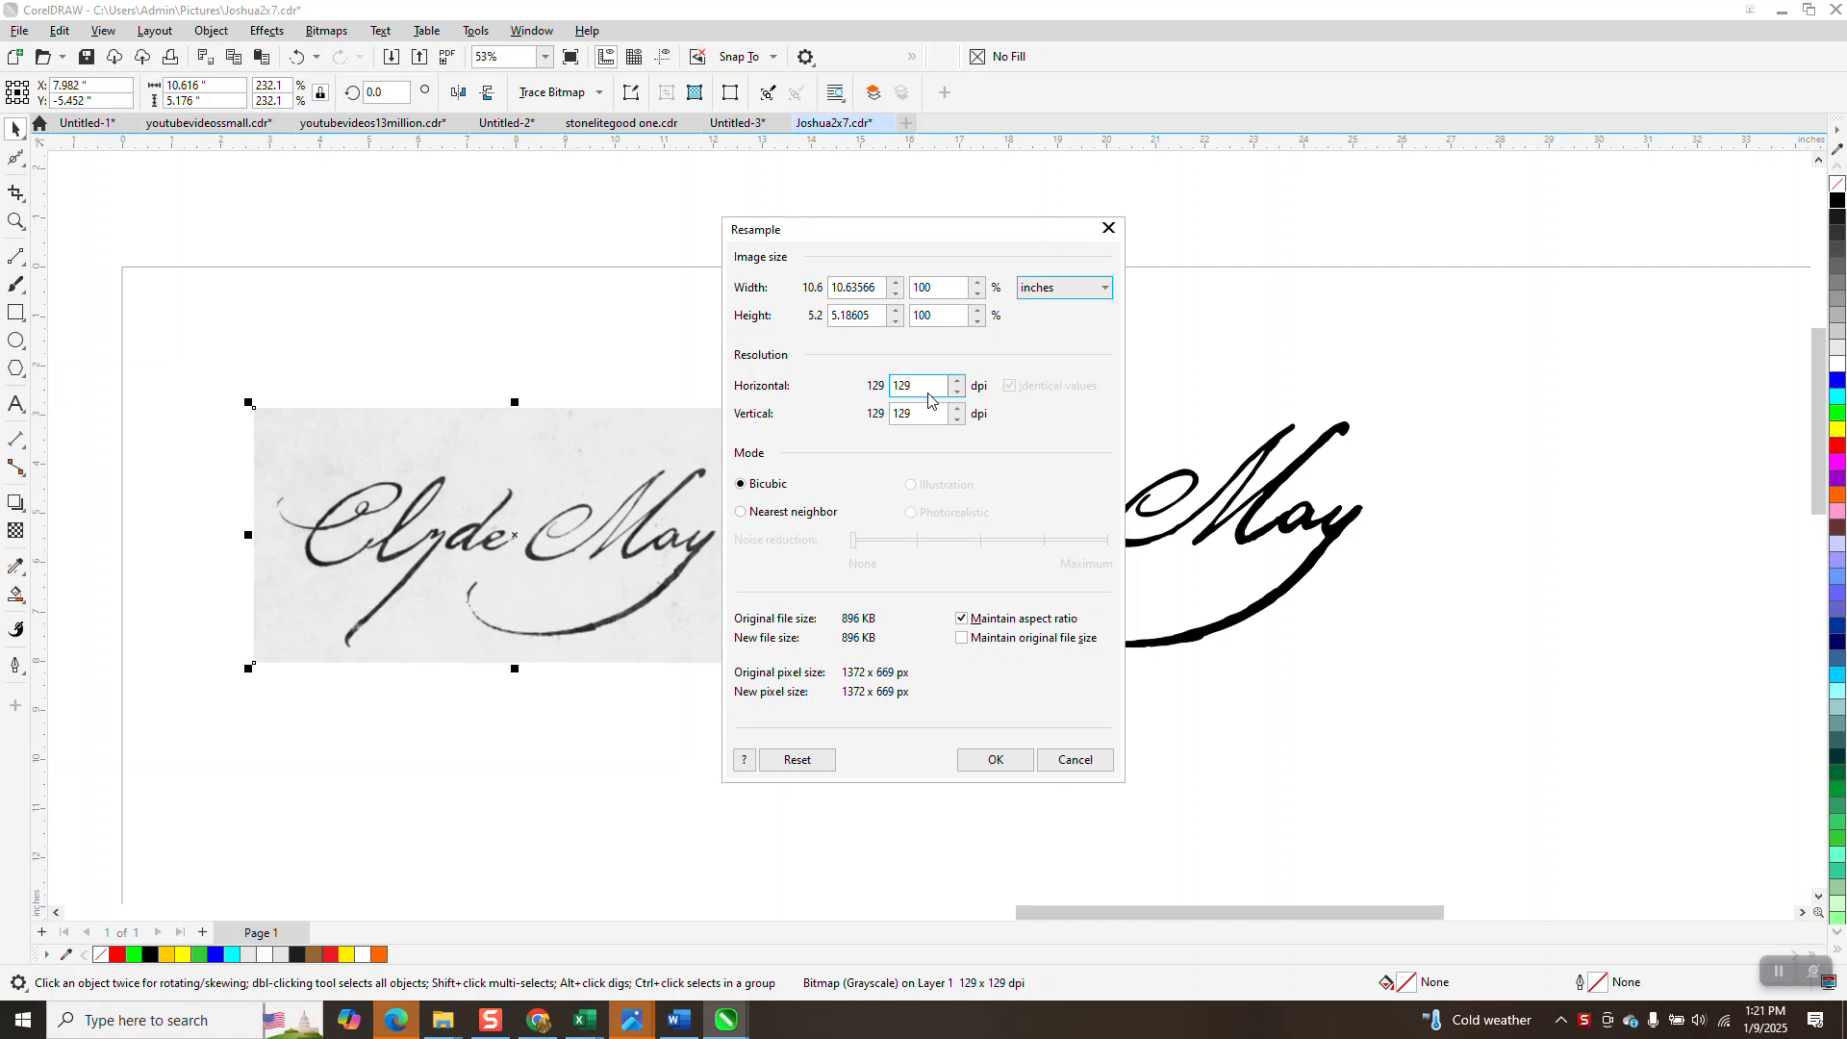
click(1069, 759)
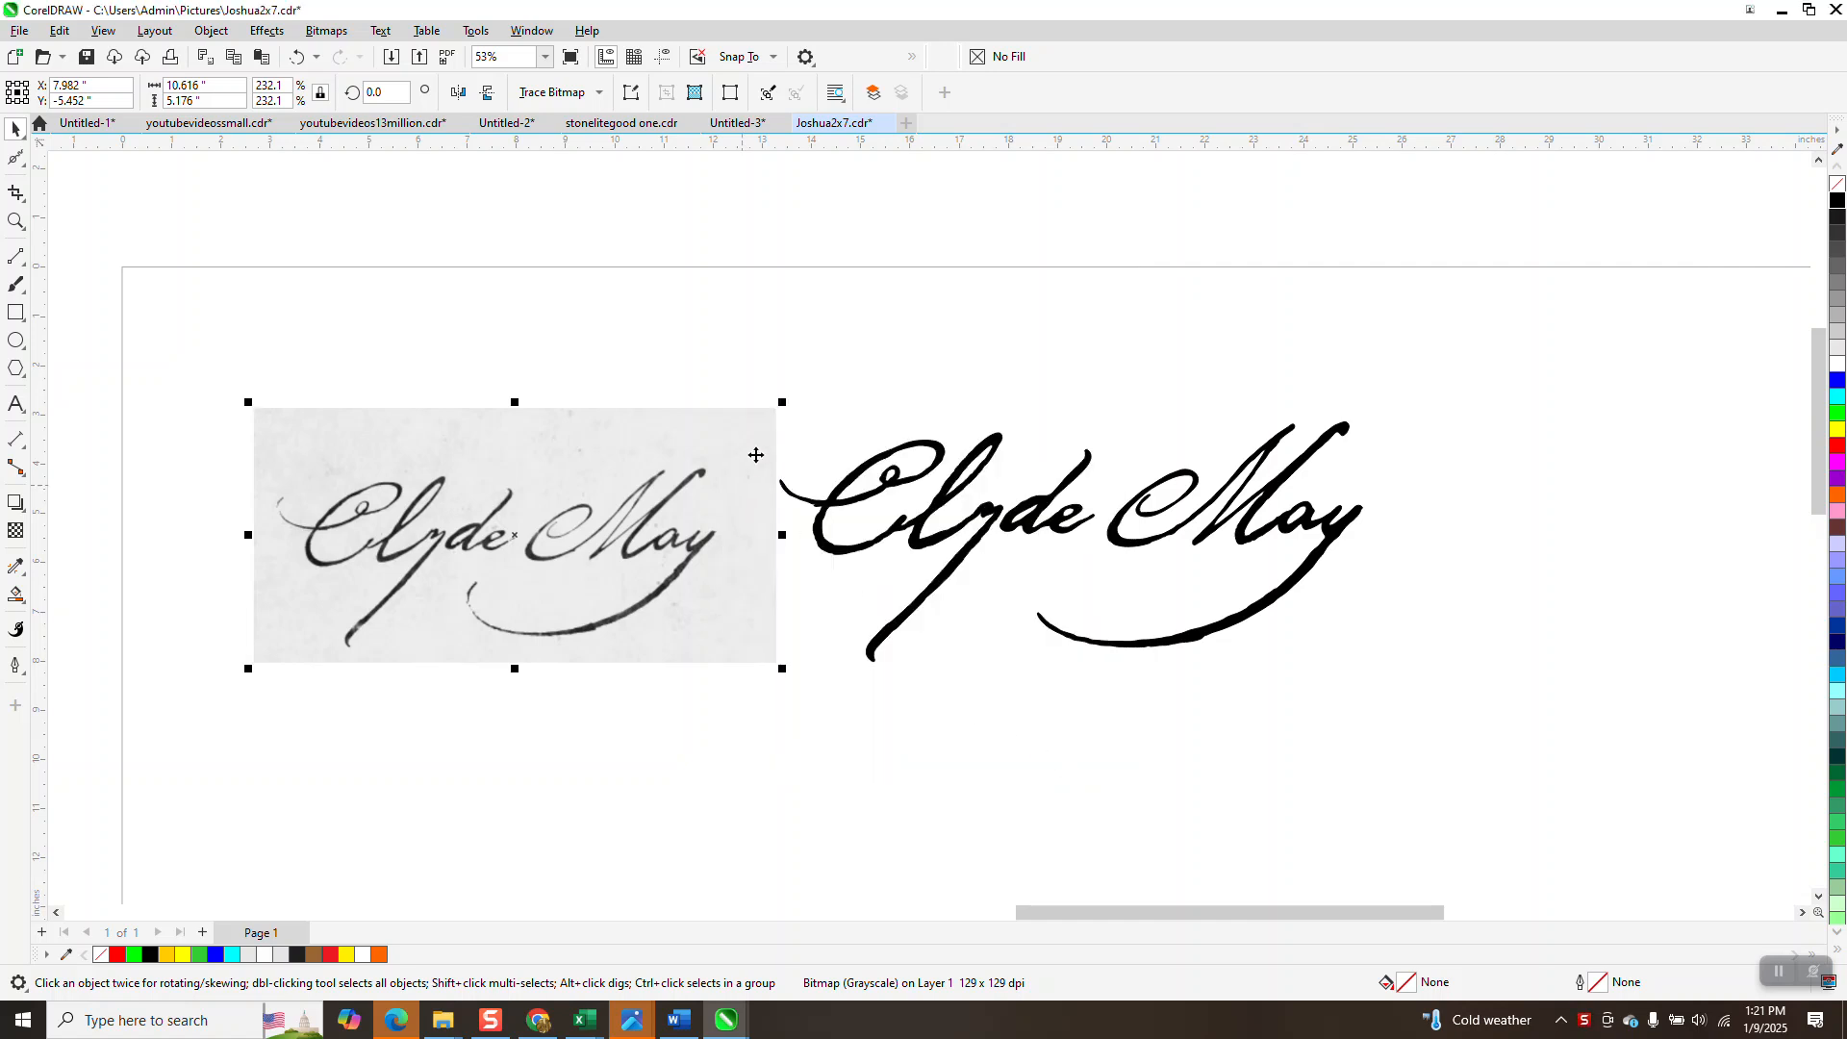
drag(782, 402, 529, 404)
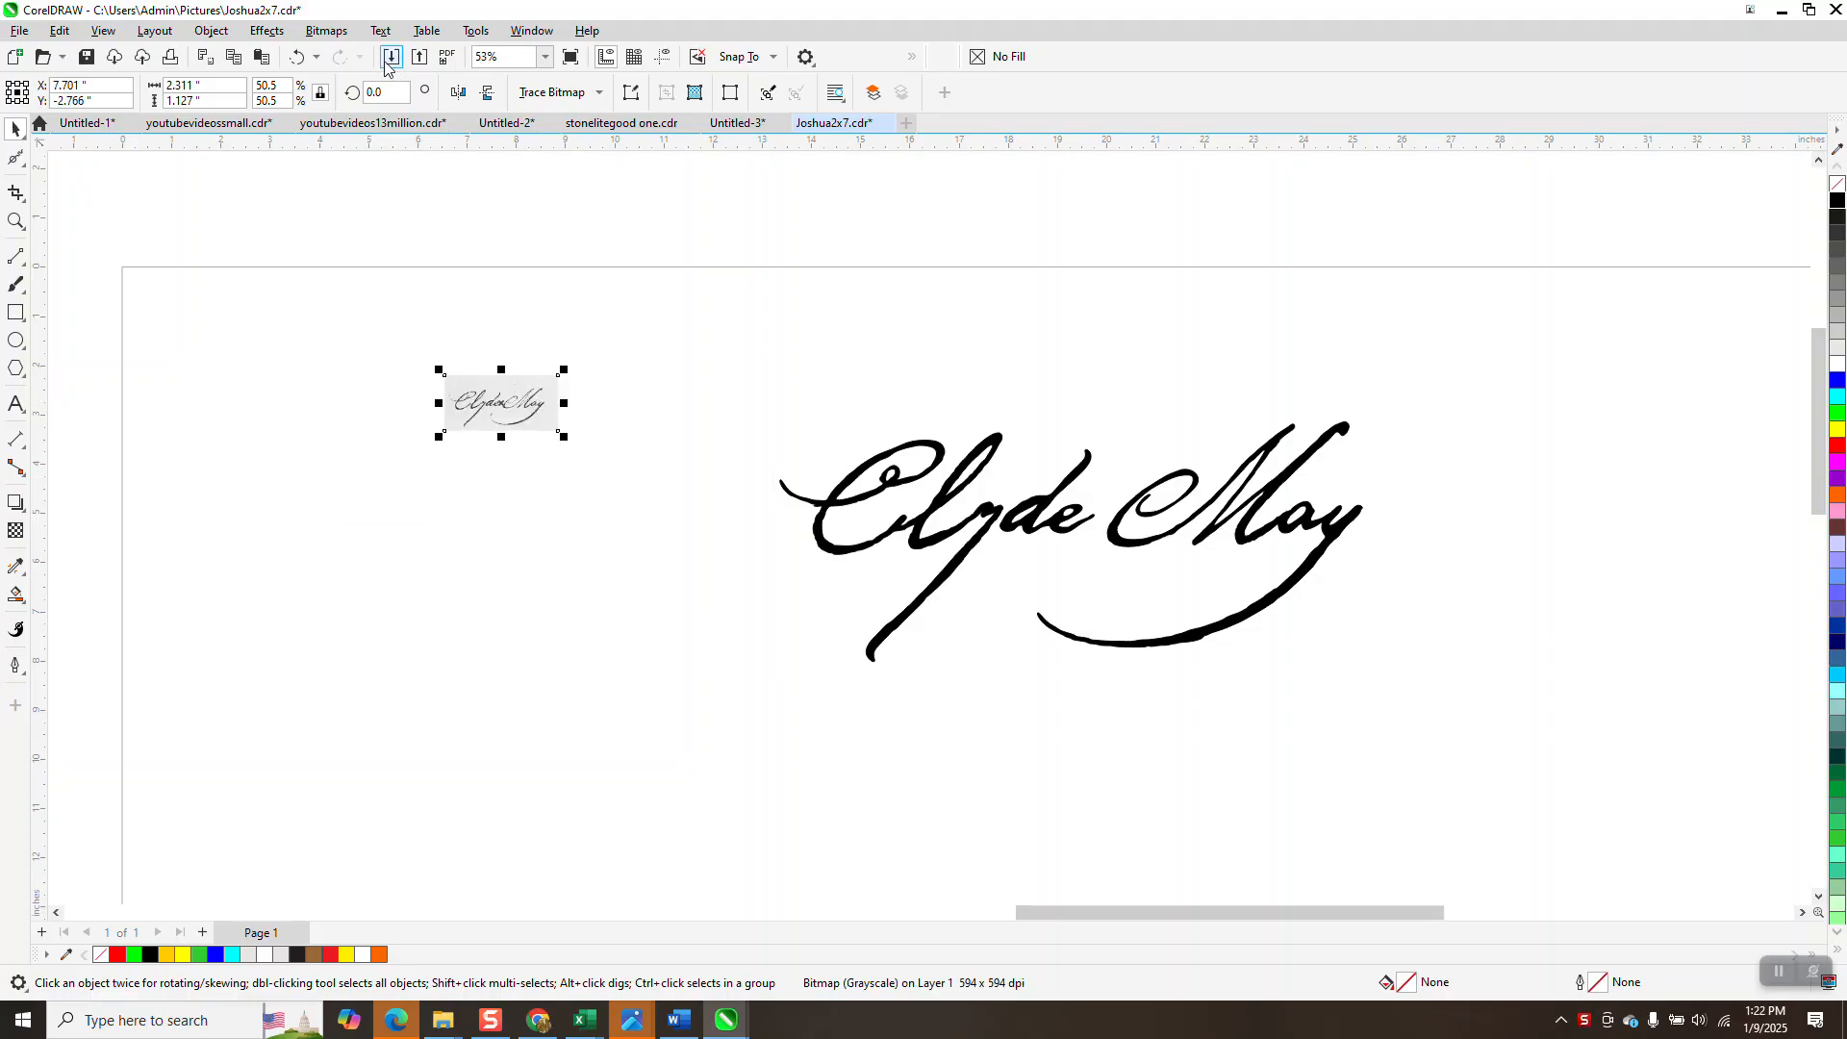
Resample the small scan at 594 dpi and move it higher toward the page's upper left.
click(334, 33)
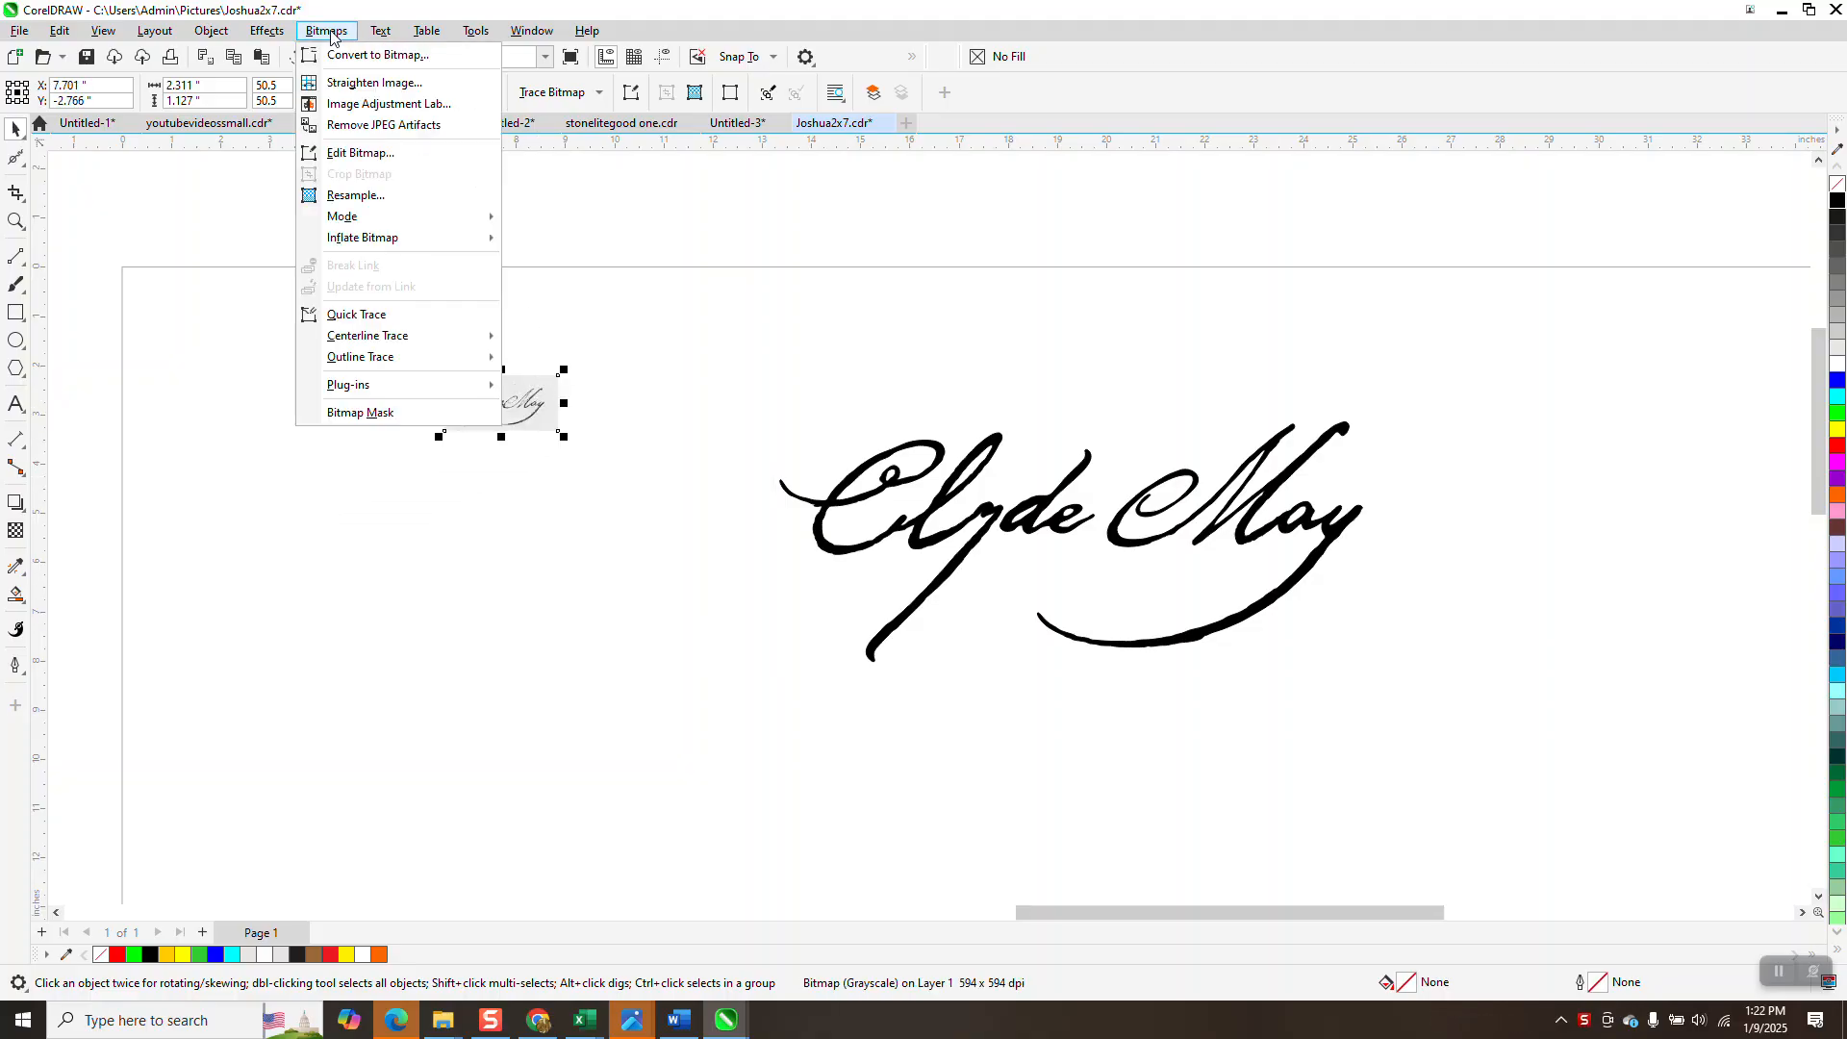
click(356, 196)
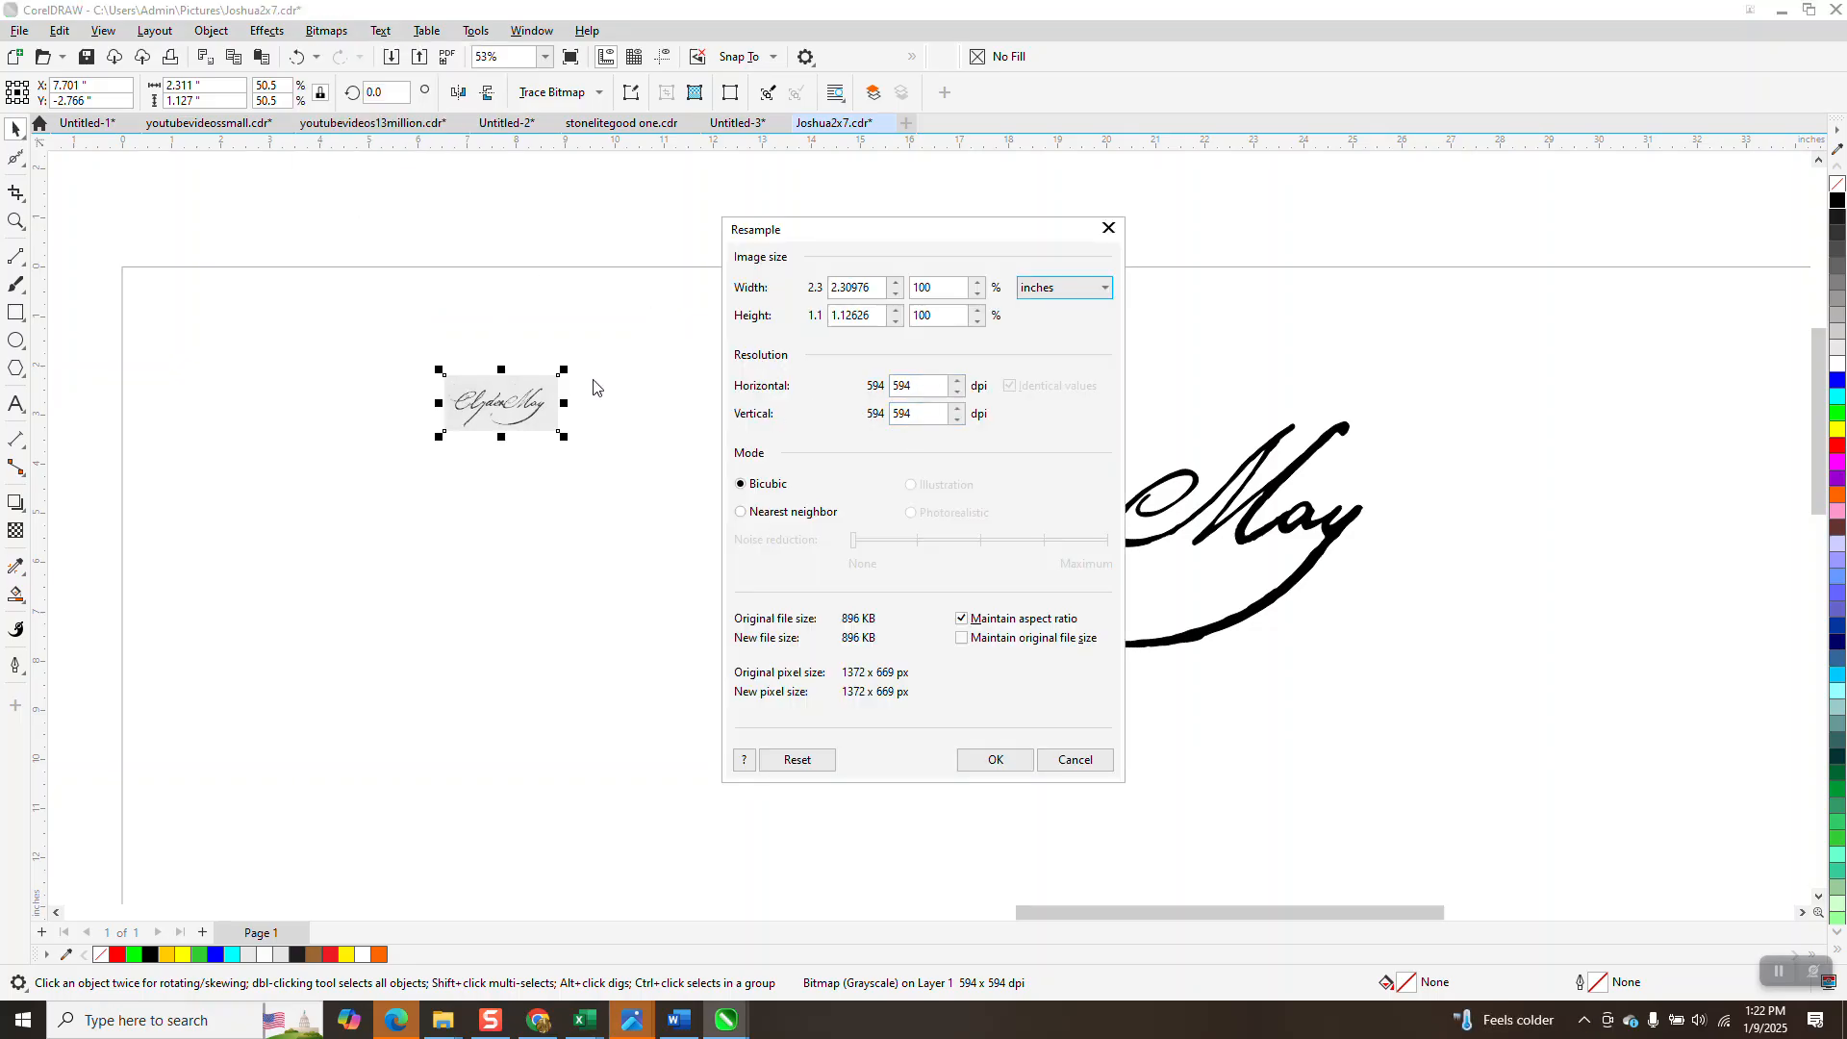
click(994, 760)
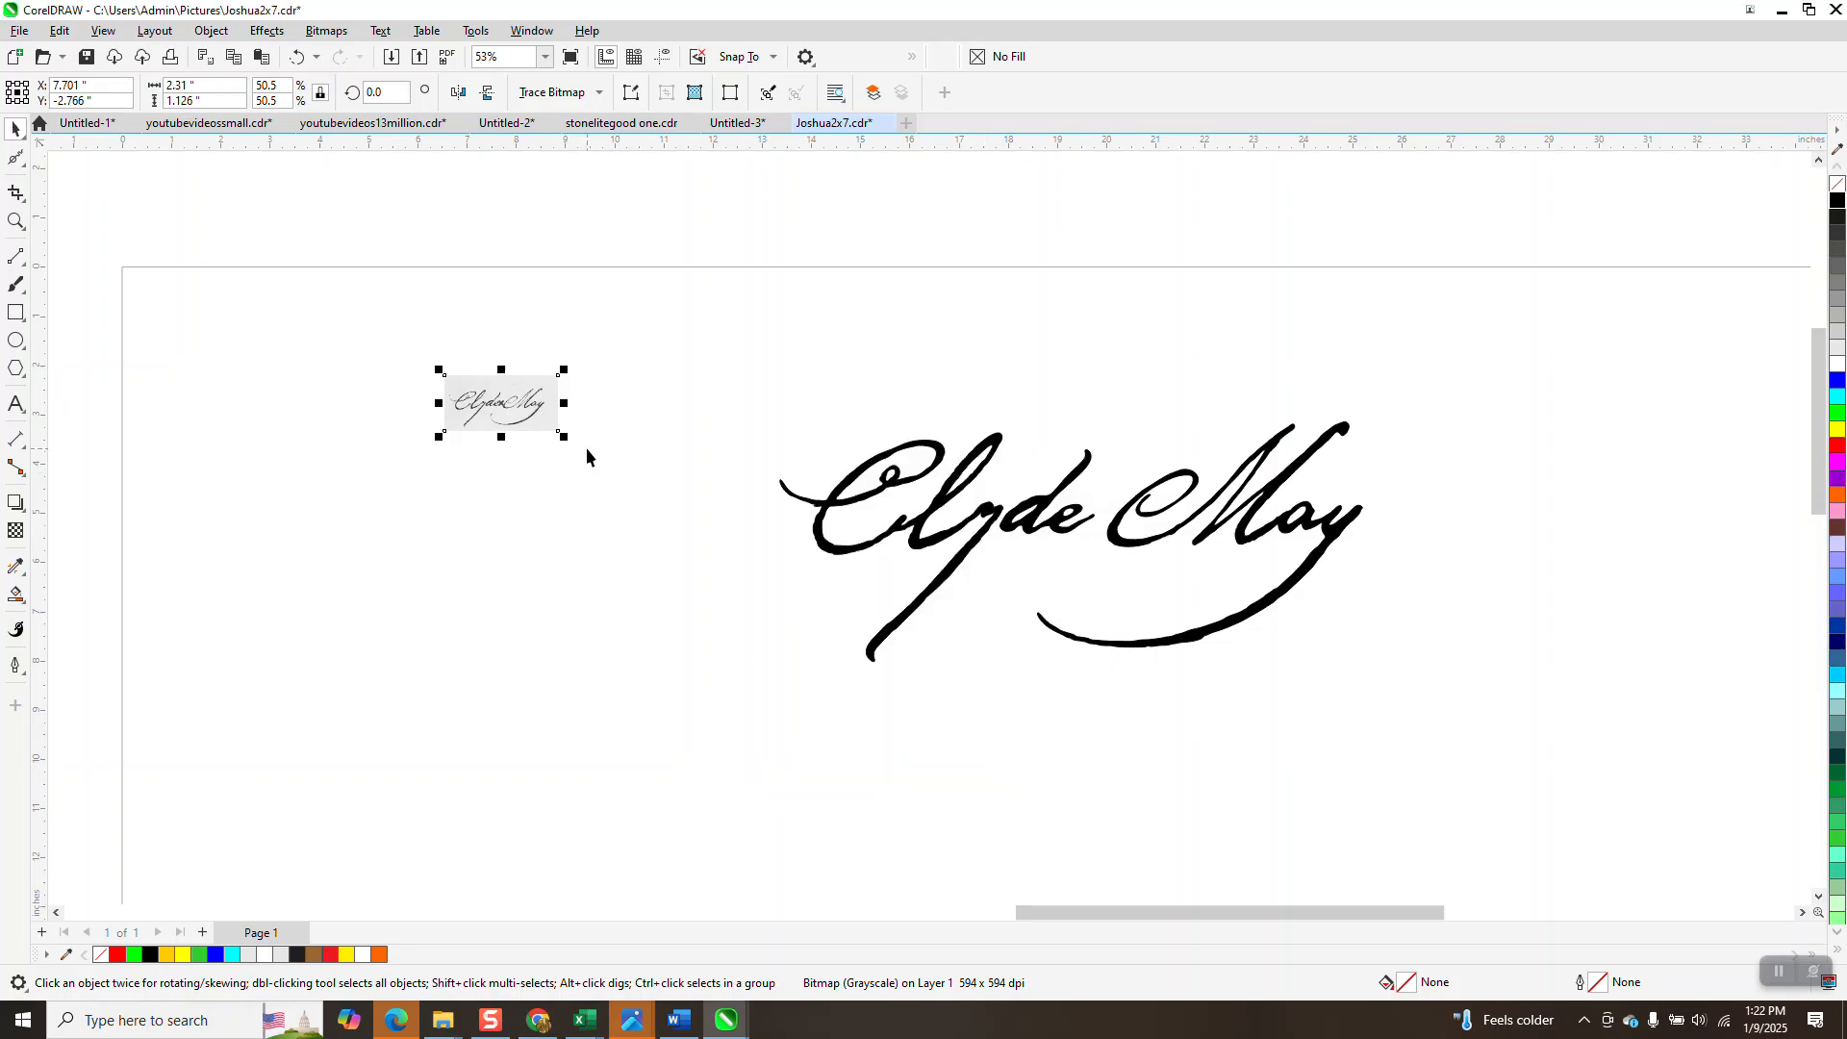
drag(534, 412, 538, 349)
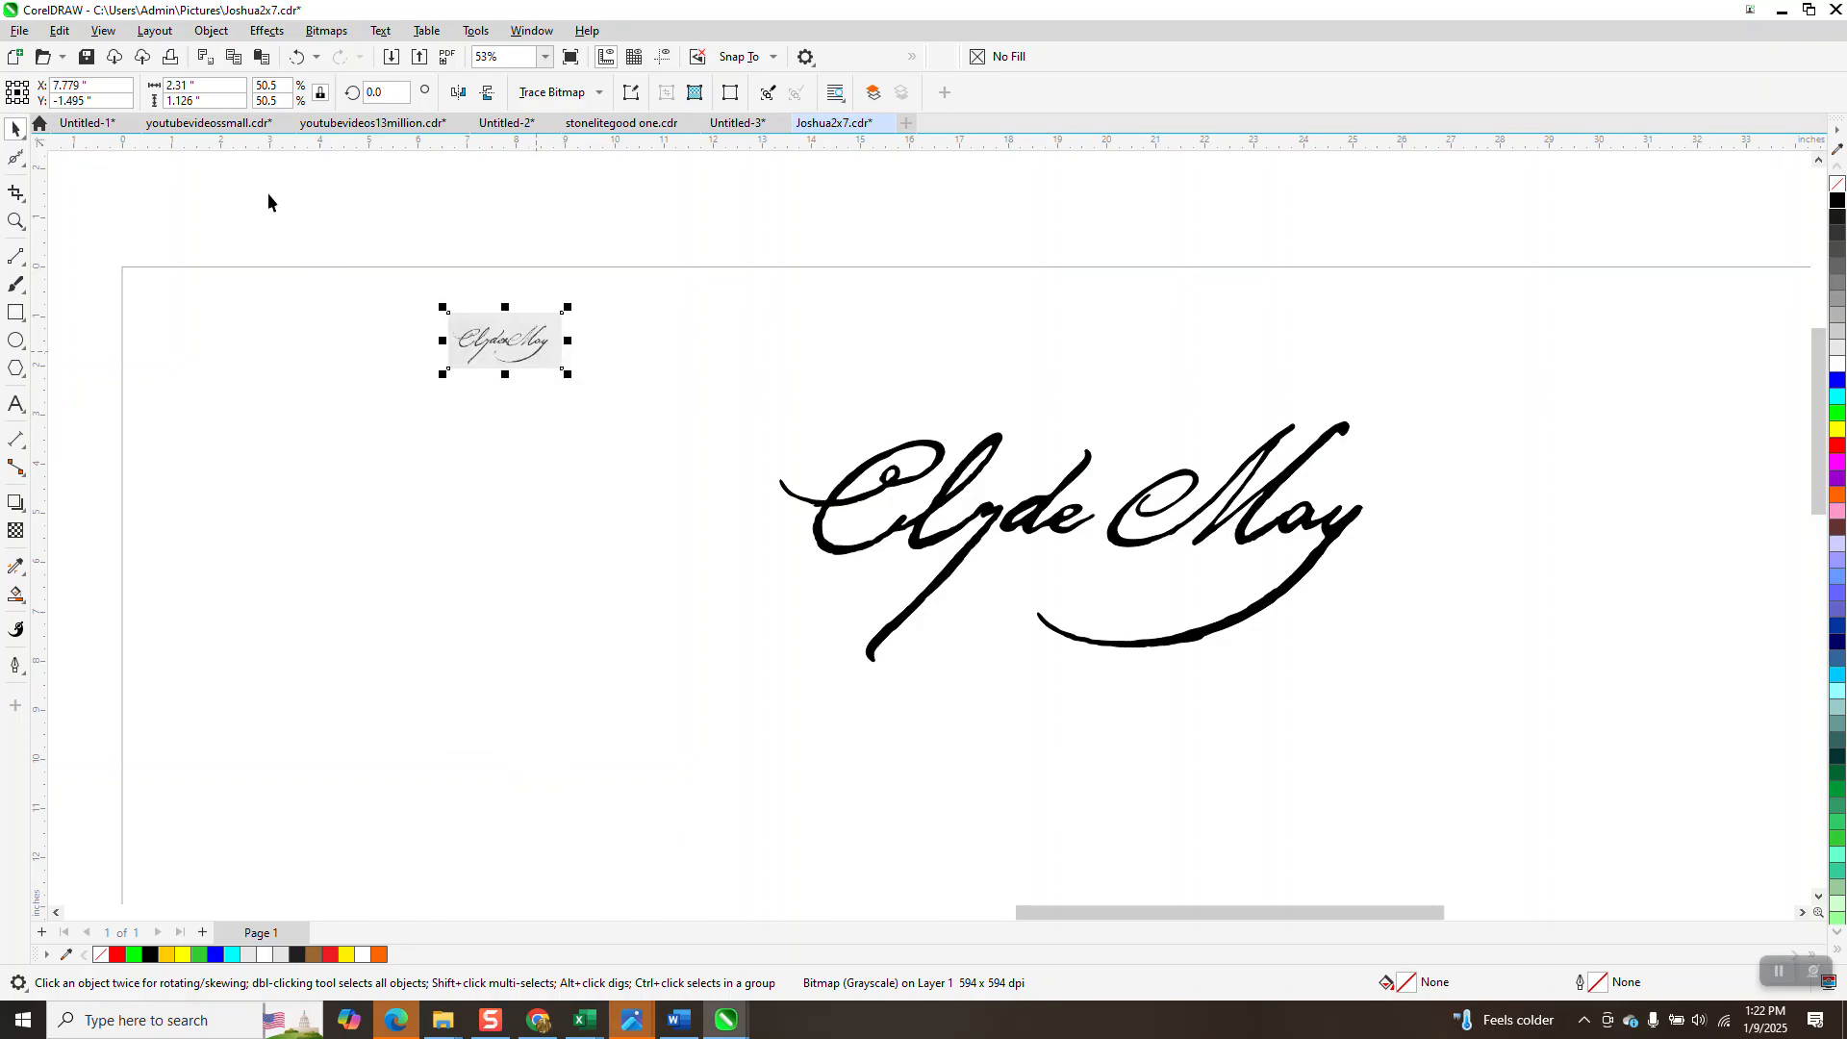
Set the nudge distance to 3 inches, duplicate the scan and nudge the copy left, then reselect the original.
click(577, 187)
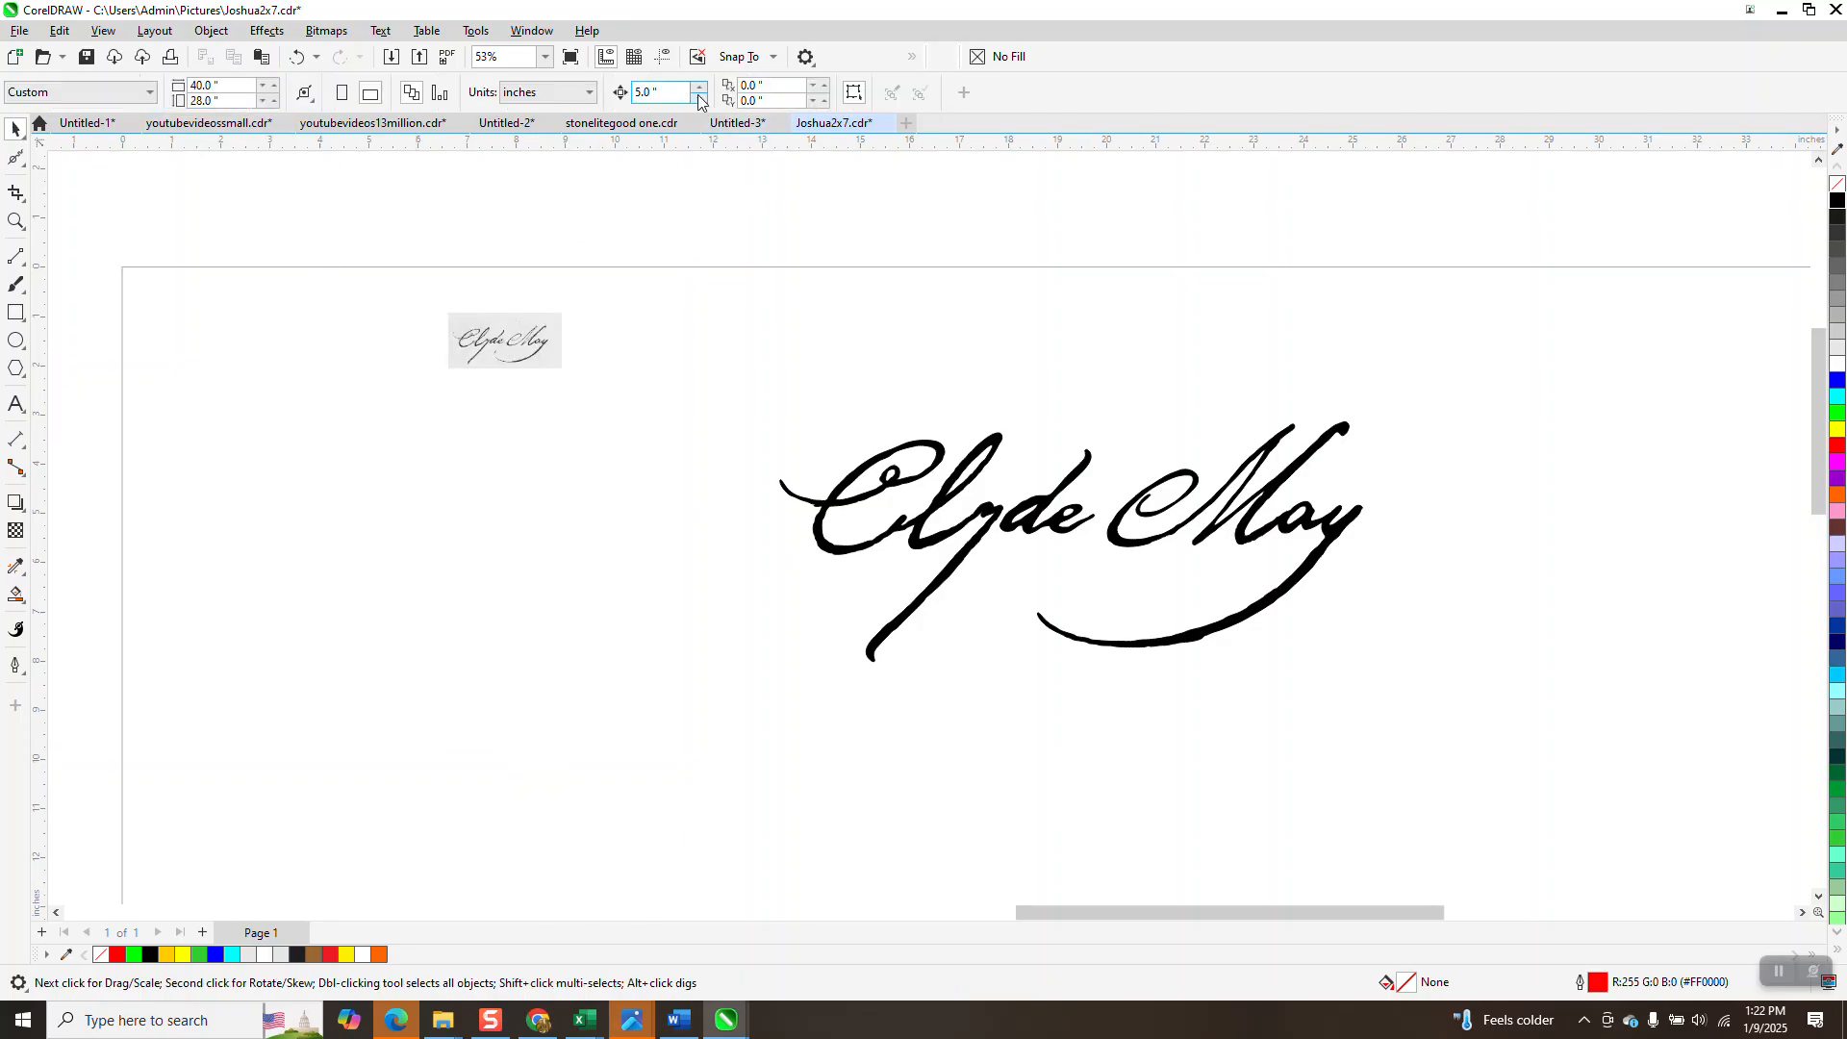
text(3)
click(534, 345)
key(plus)
key(Left)
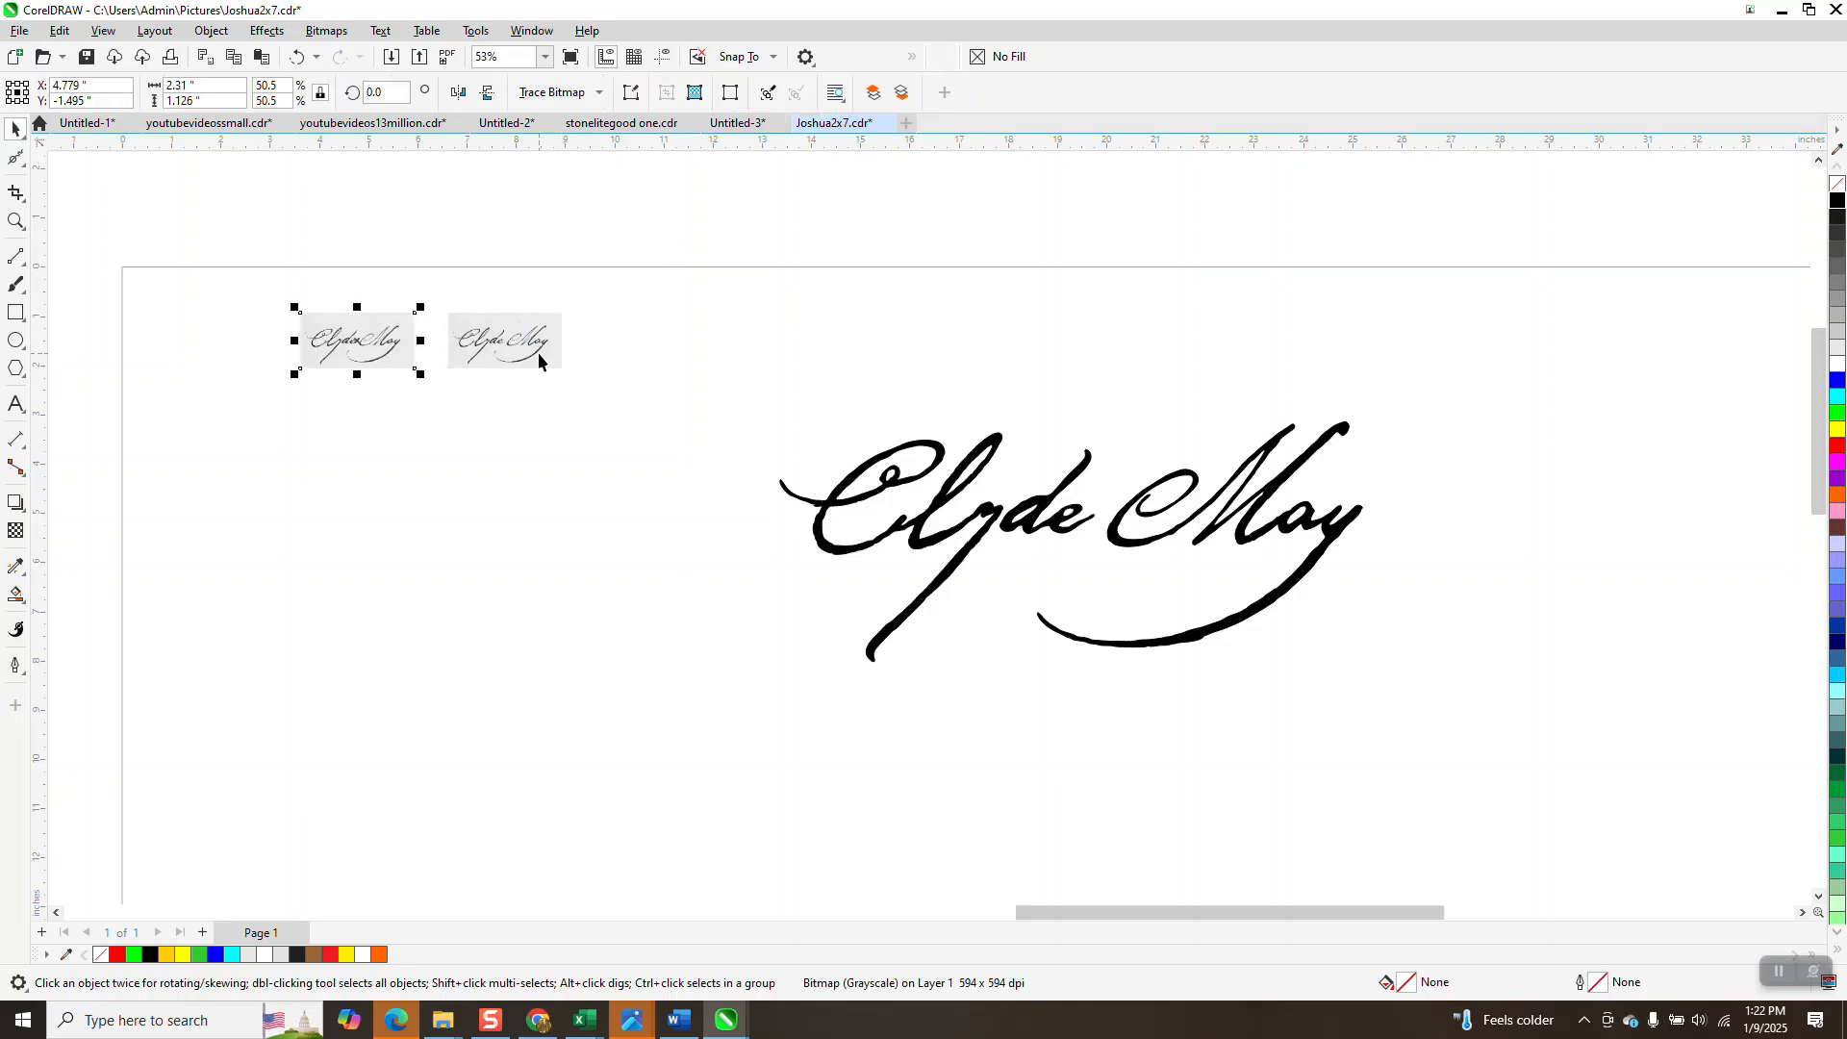
click(496, 350)
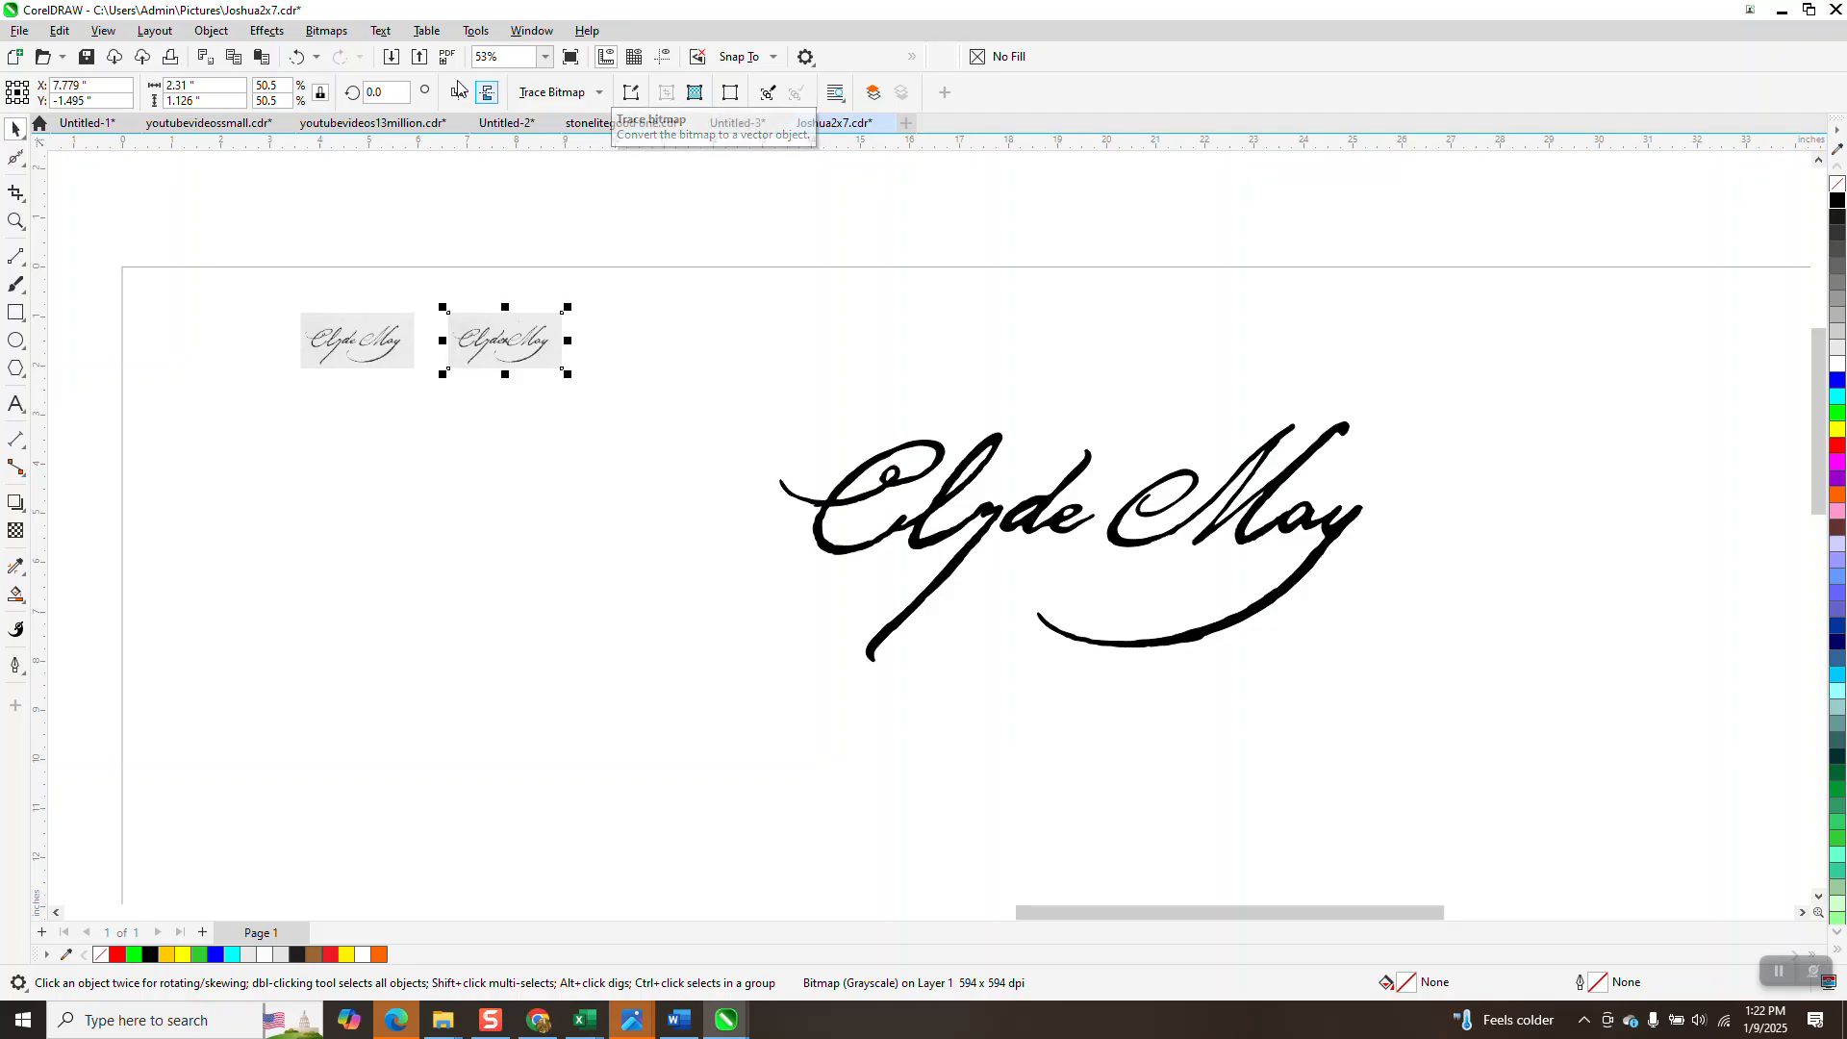
Outline-trace the right scan with the Clipart preset, removing colour from the entire image.
click(342, 36)
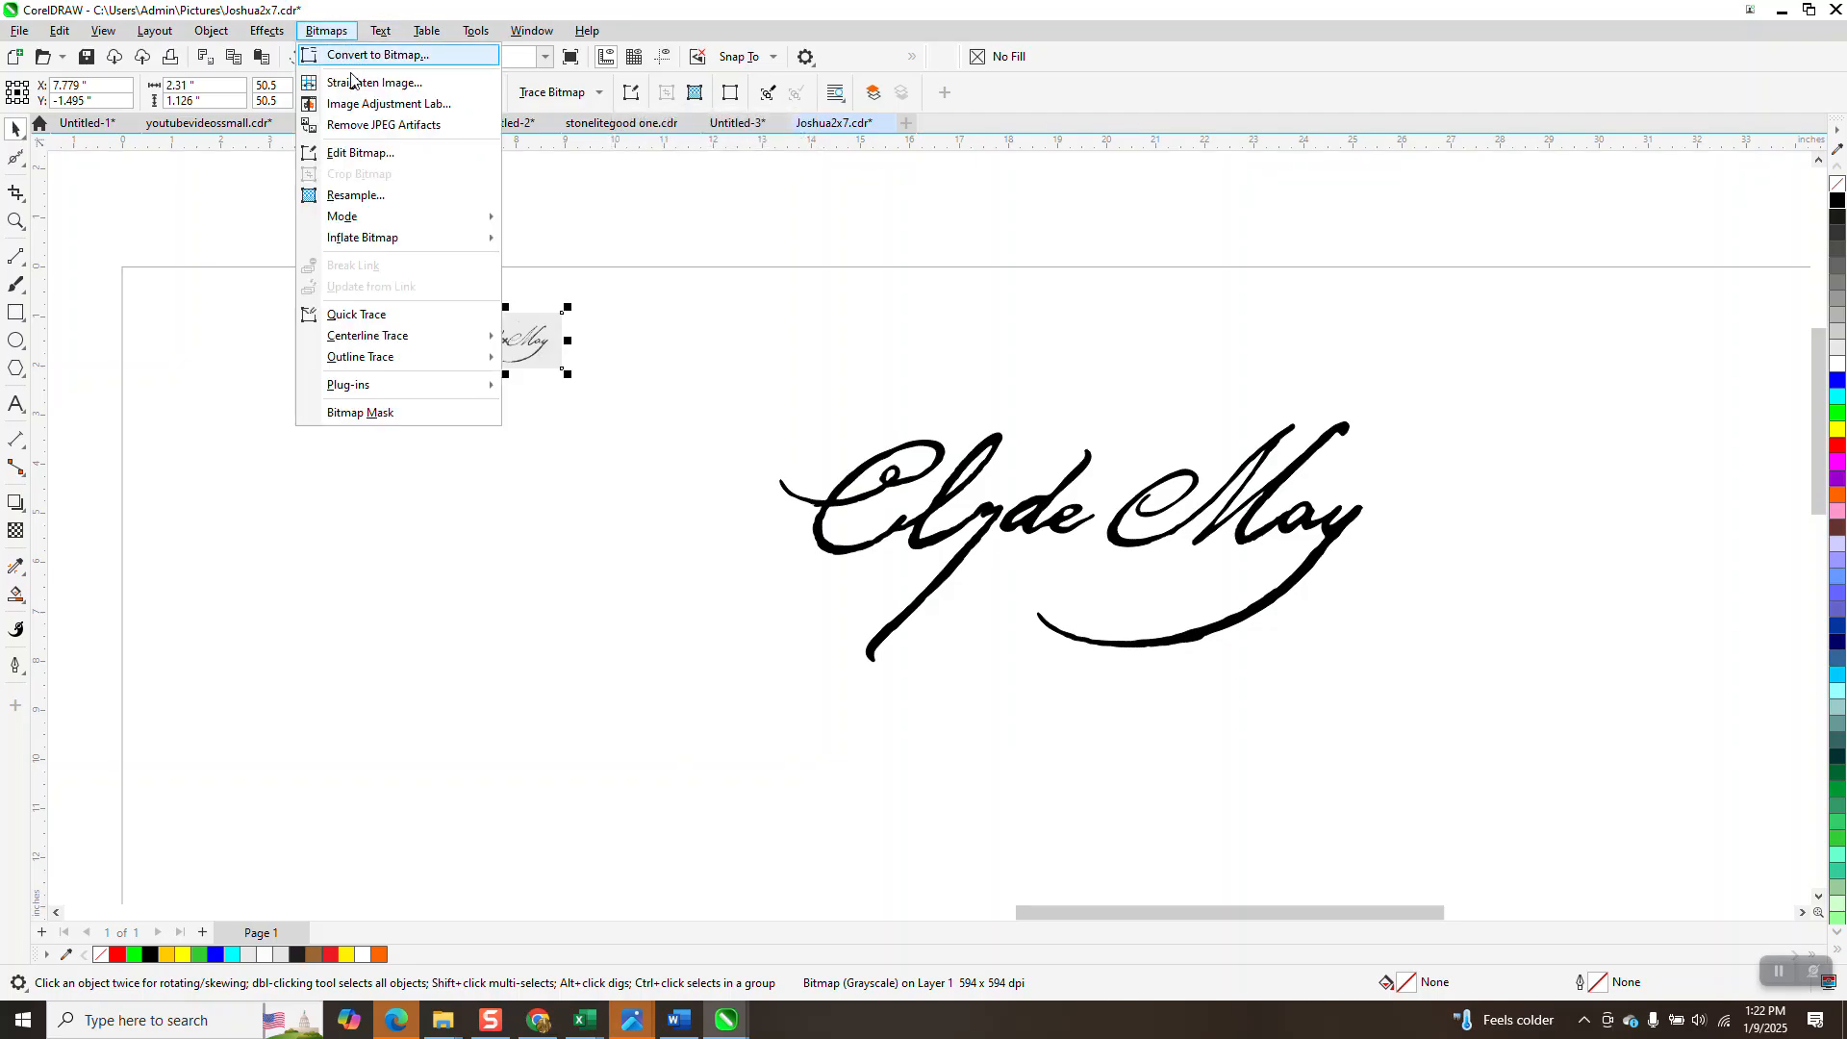
click(375, 58)
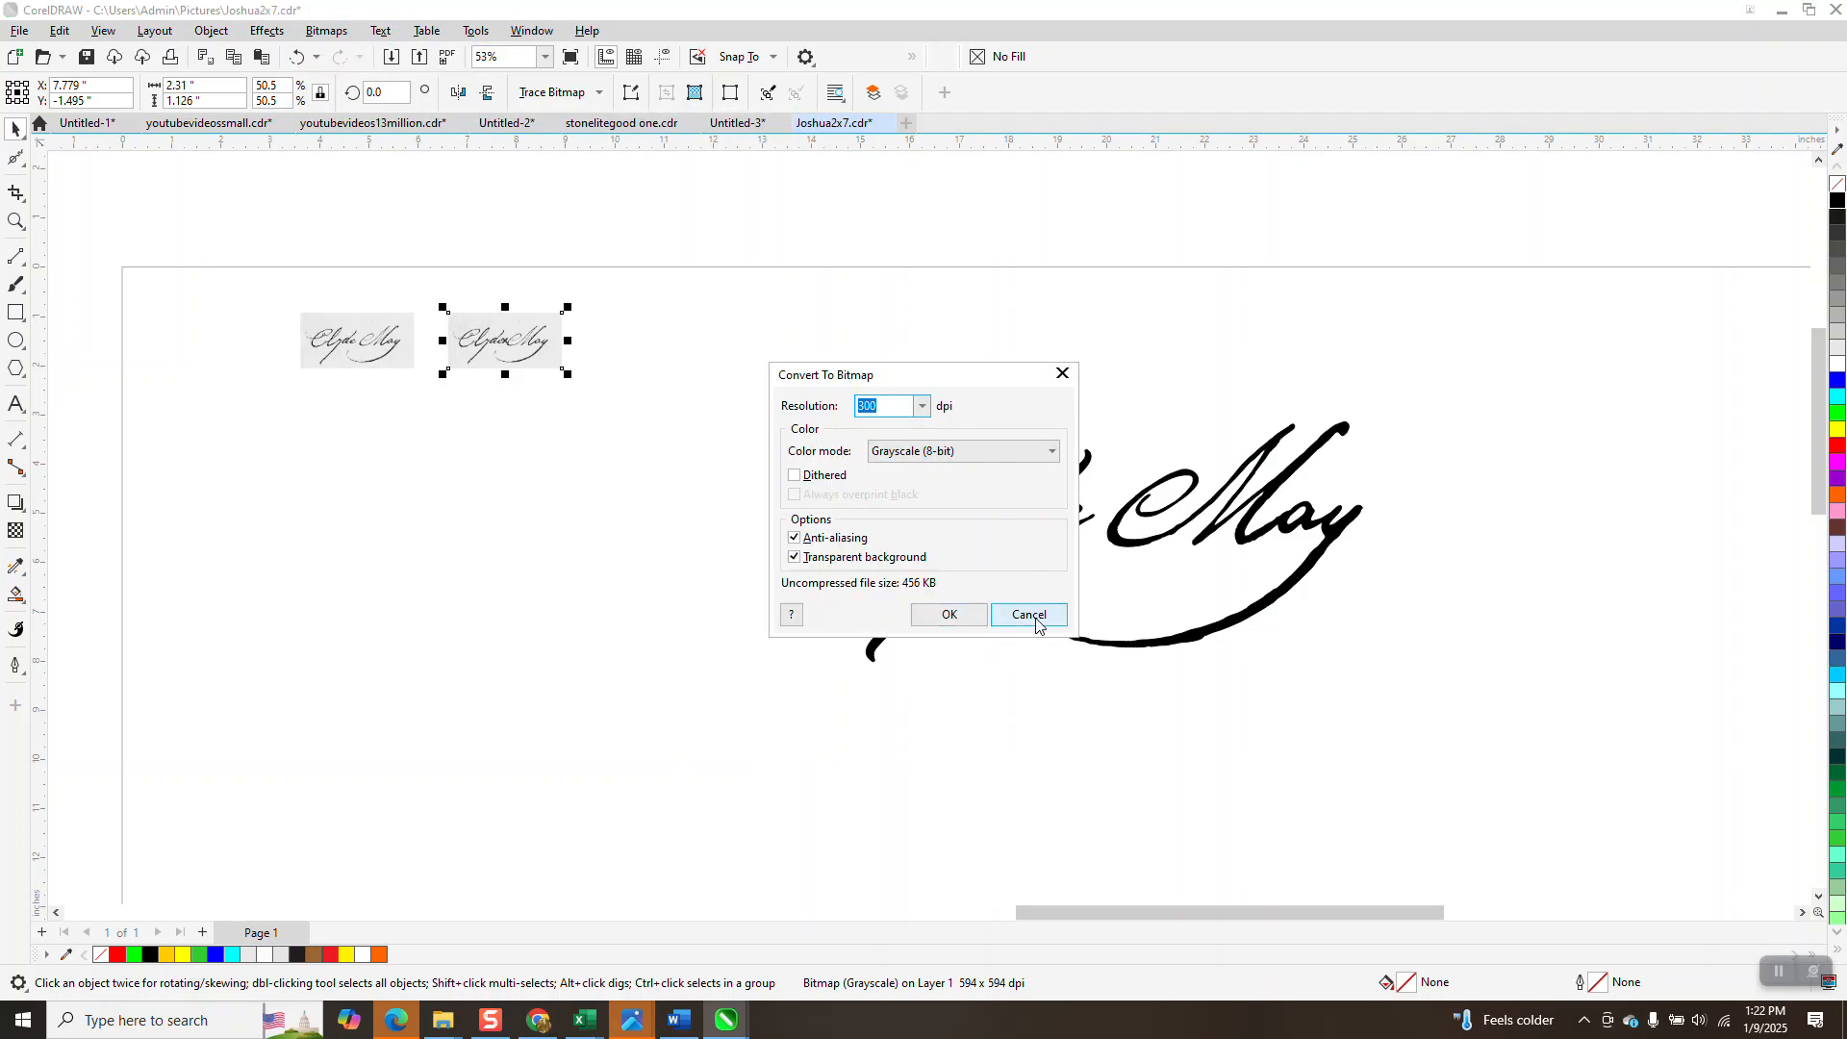
click(1029, 615)
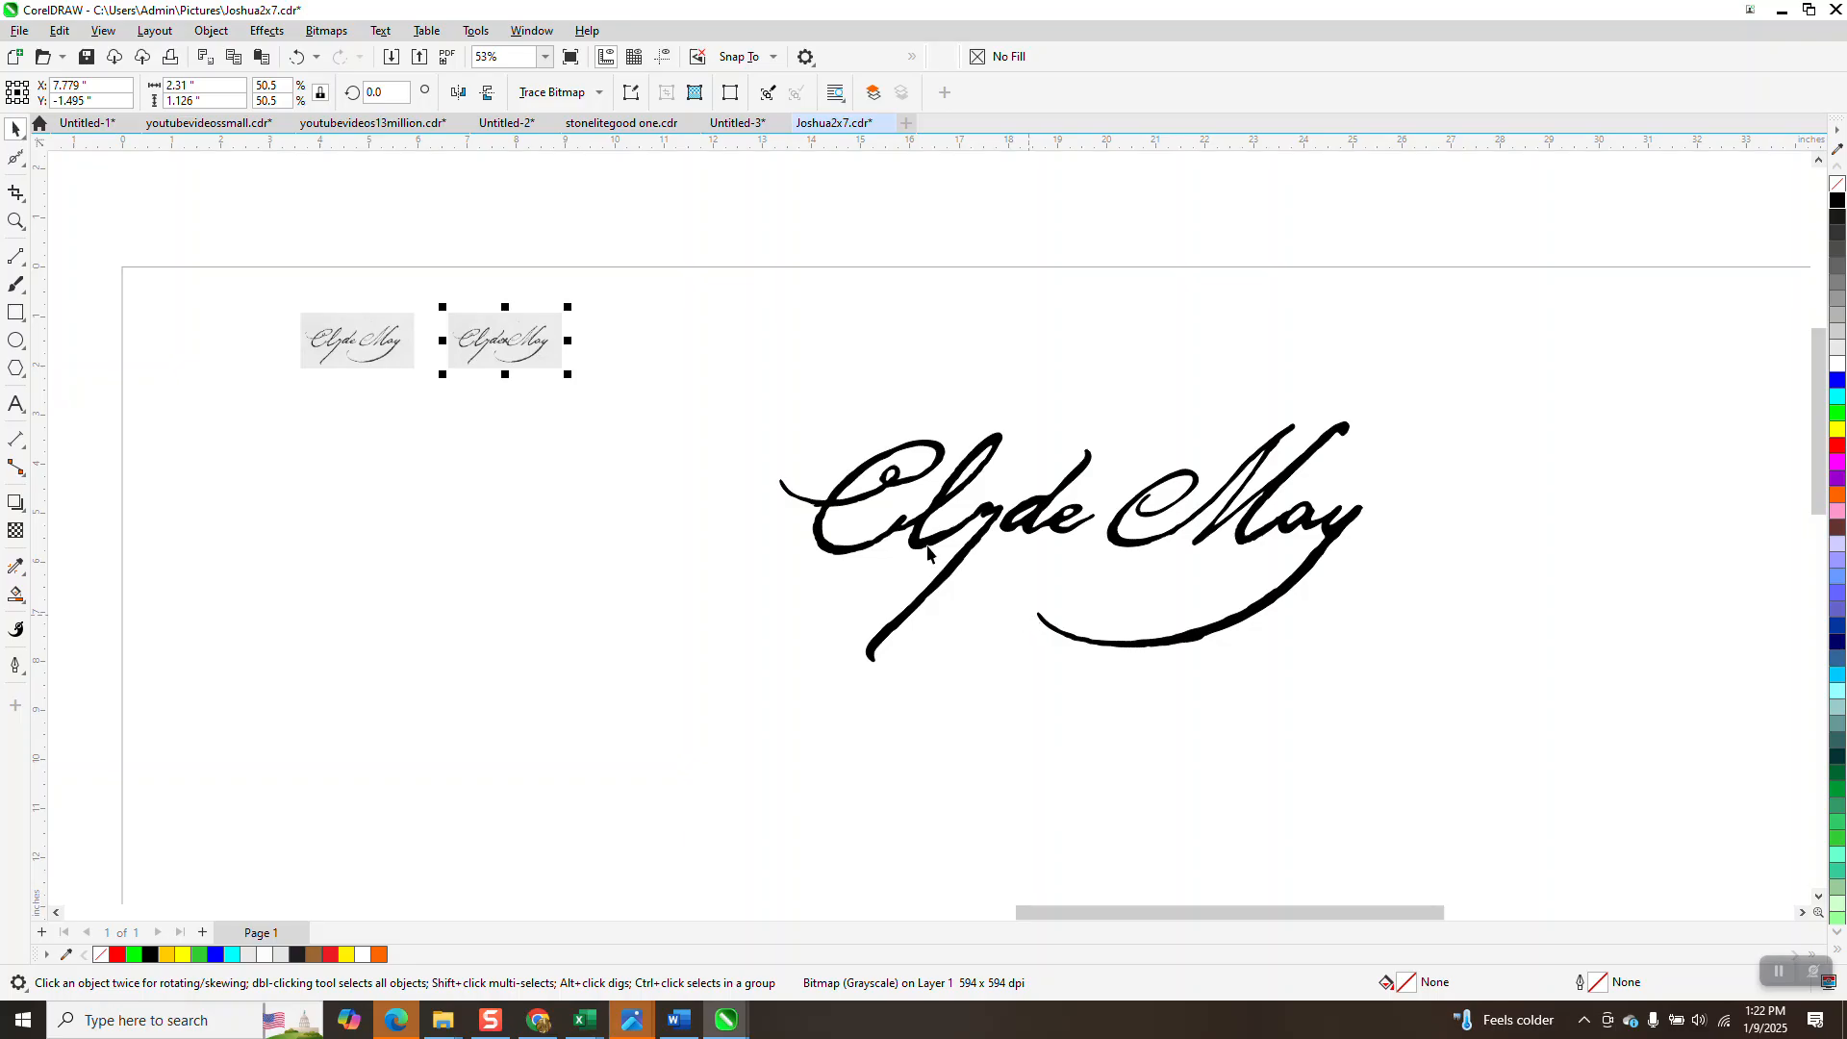
click(596, 94)
mouse_move(584, 166)
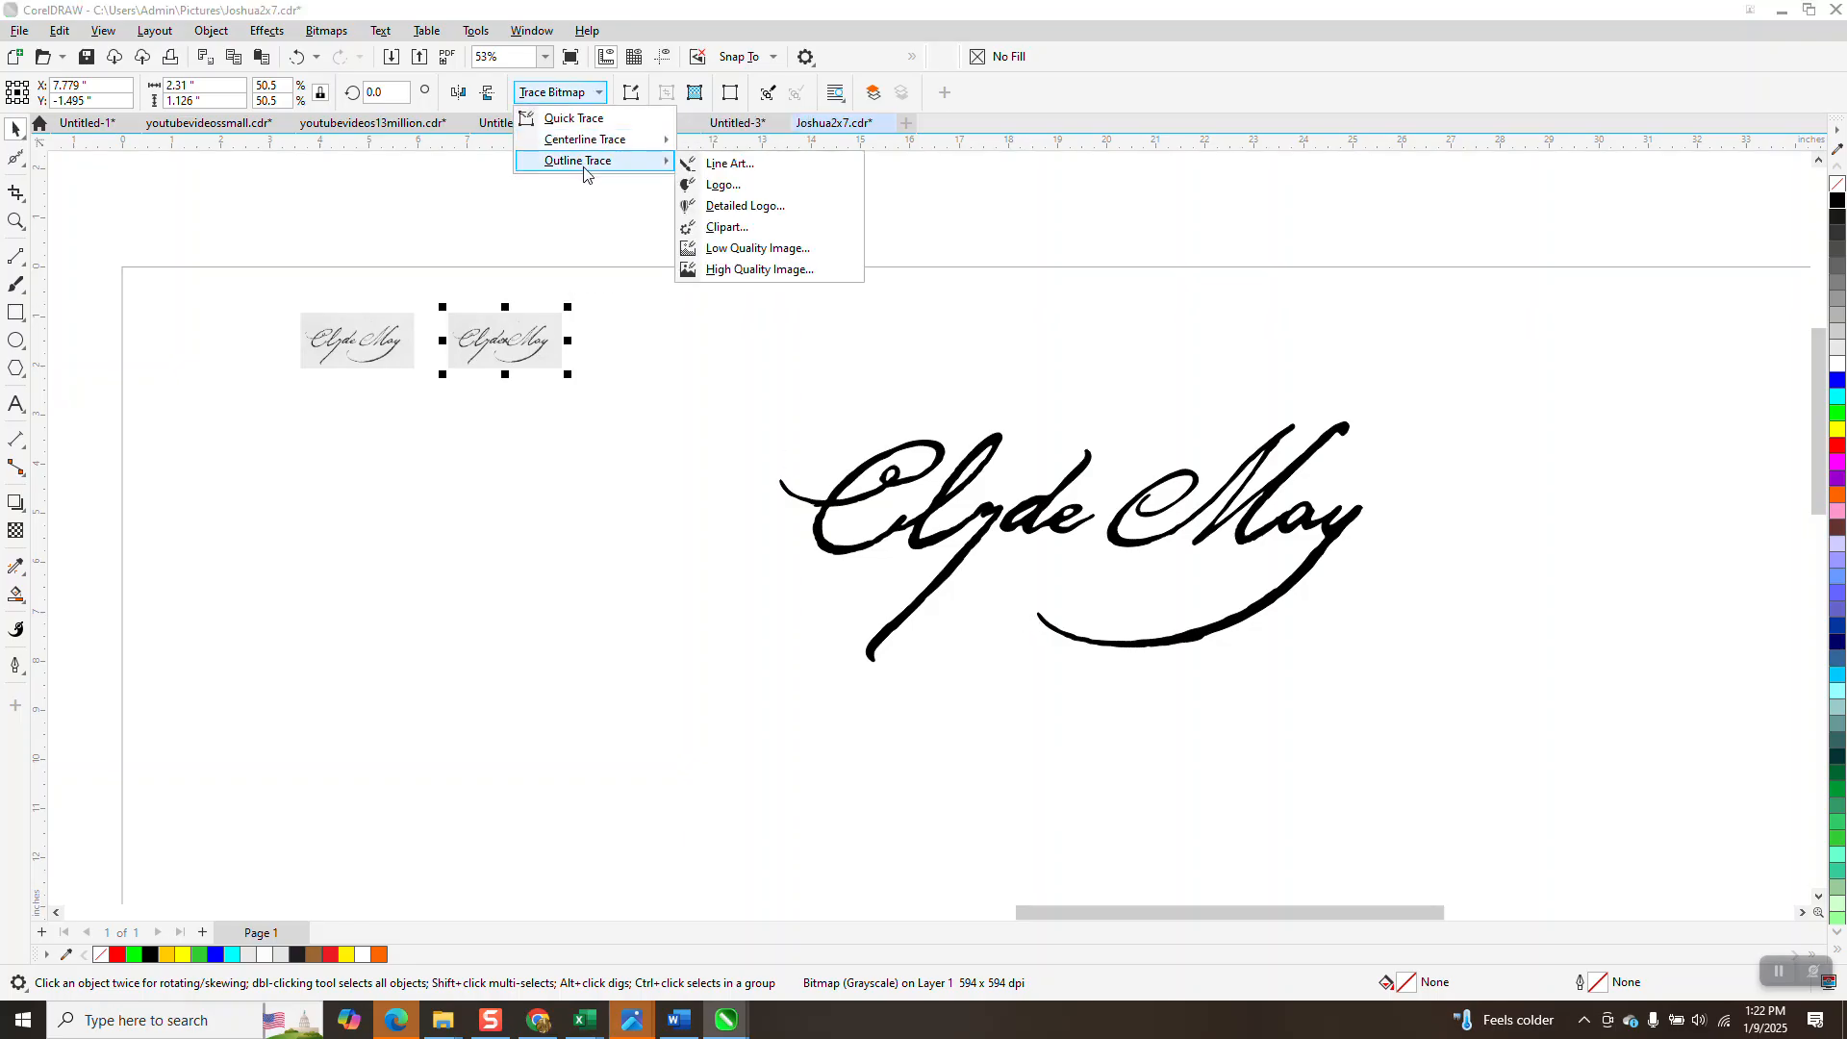
click(725, 228)
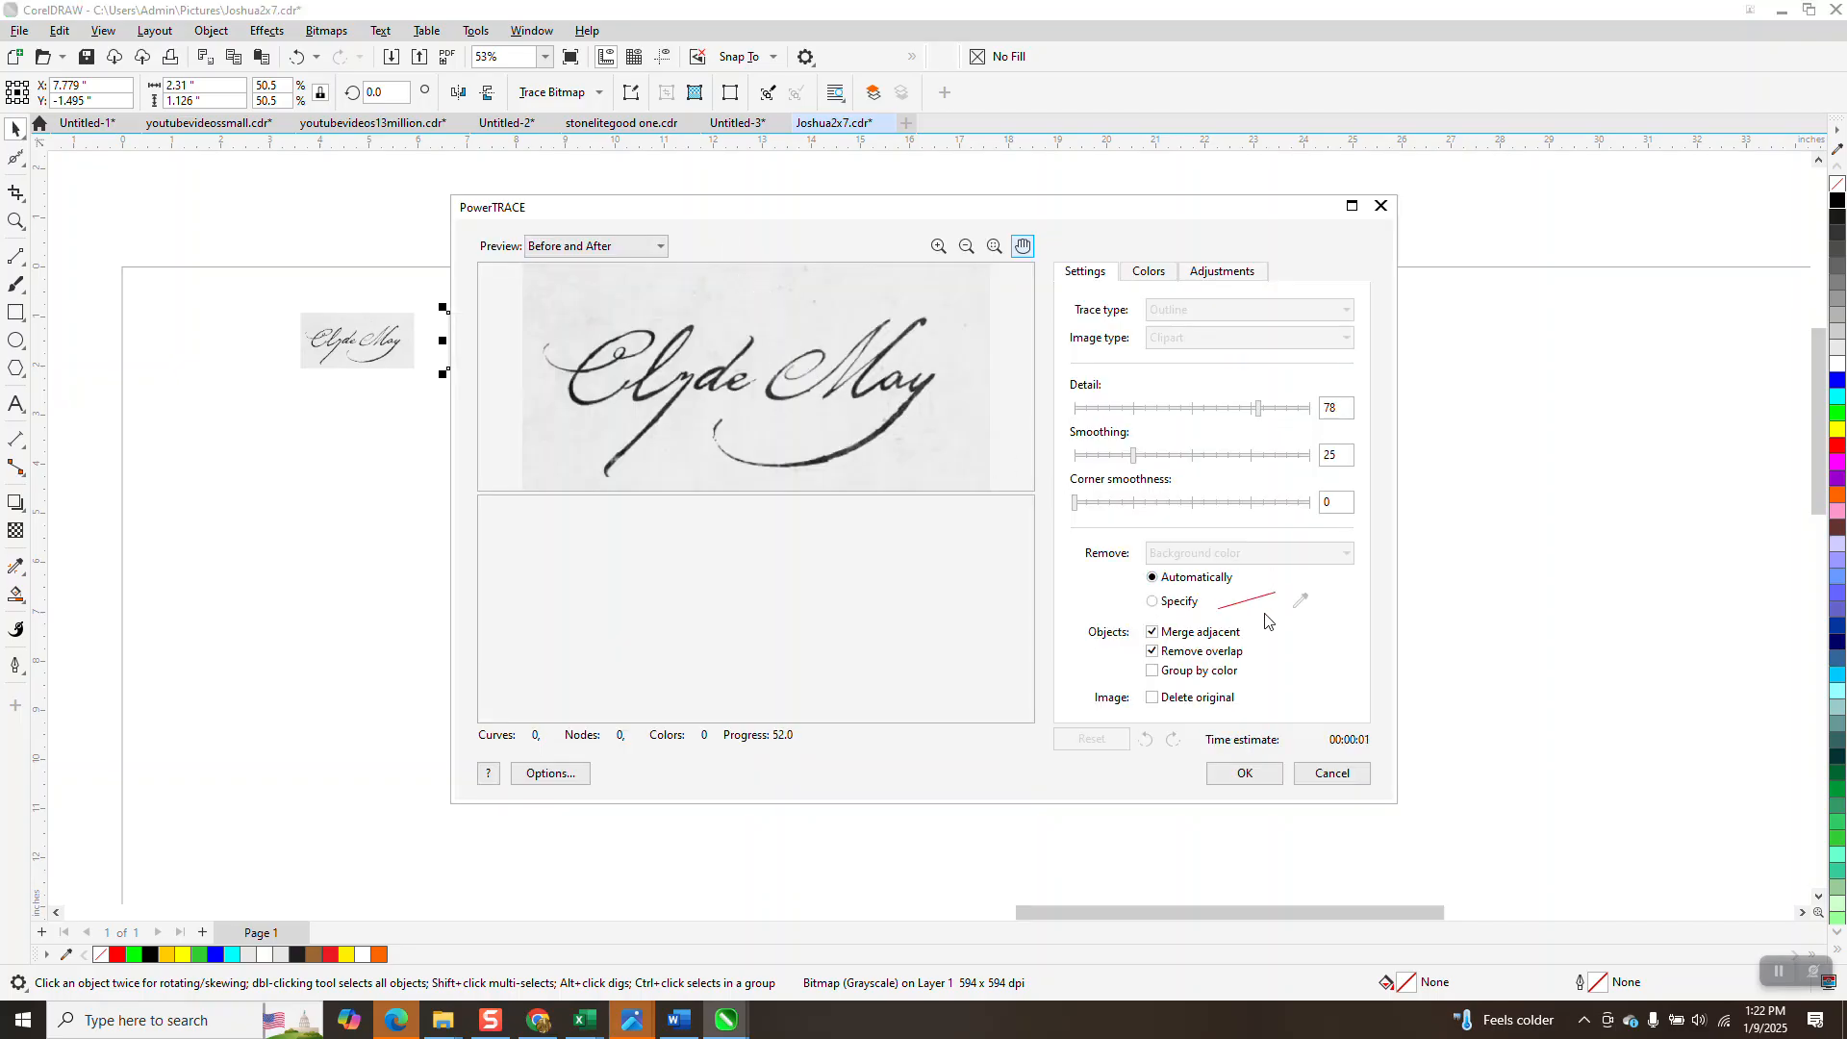
click(1347, 554)
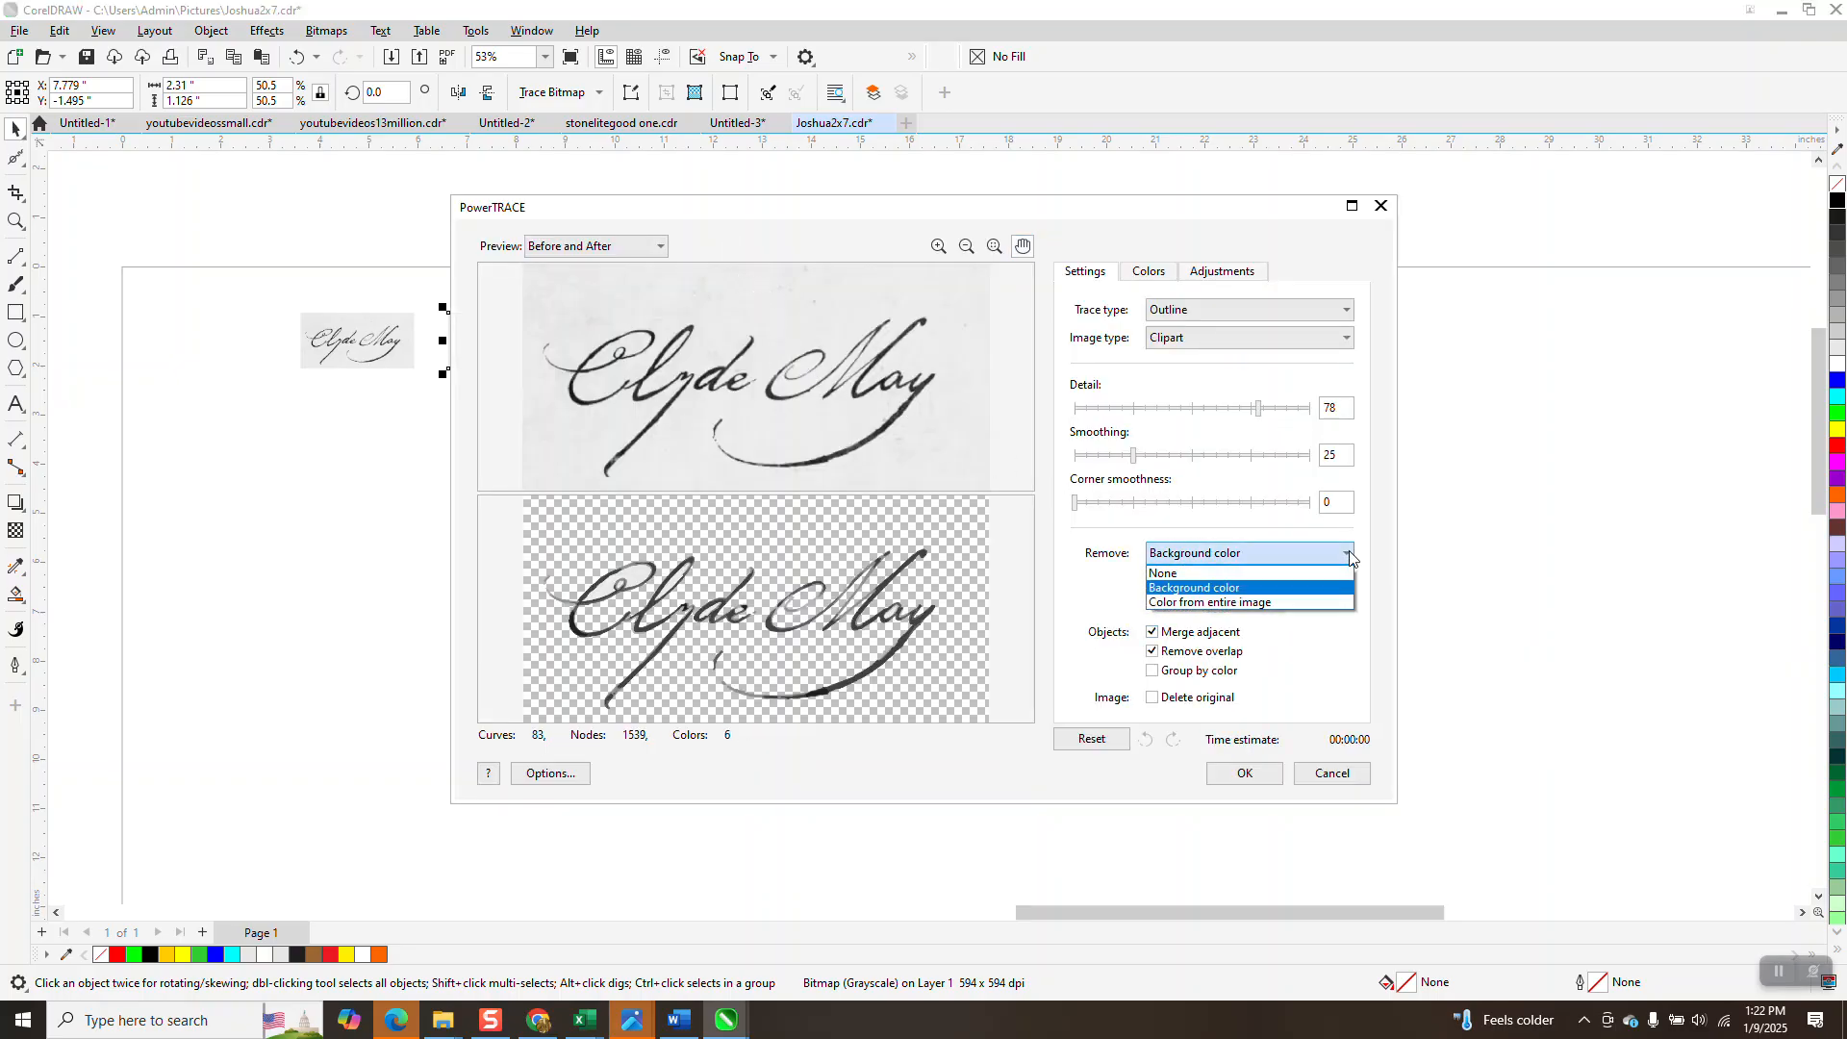
click(1279, 603)
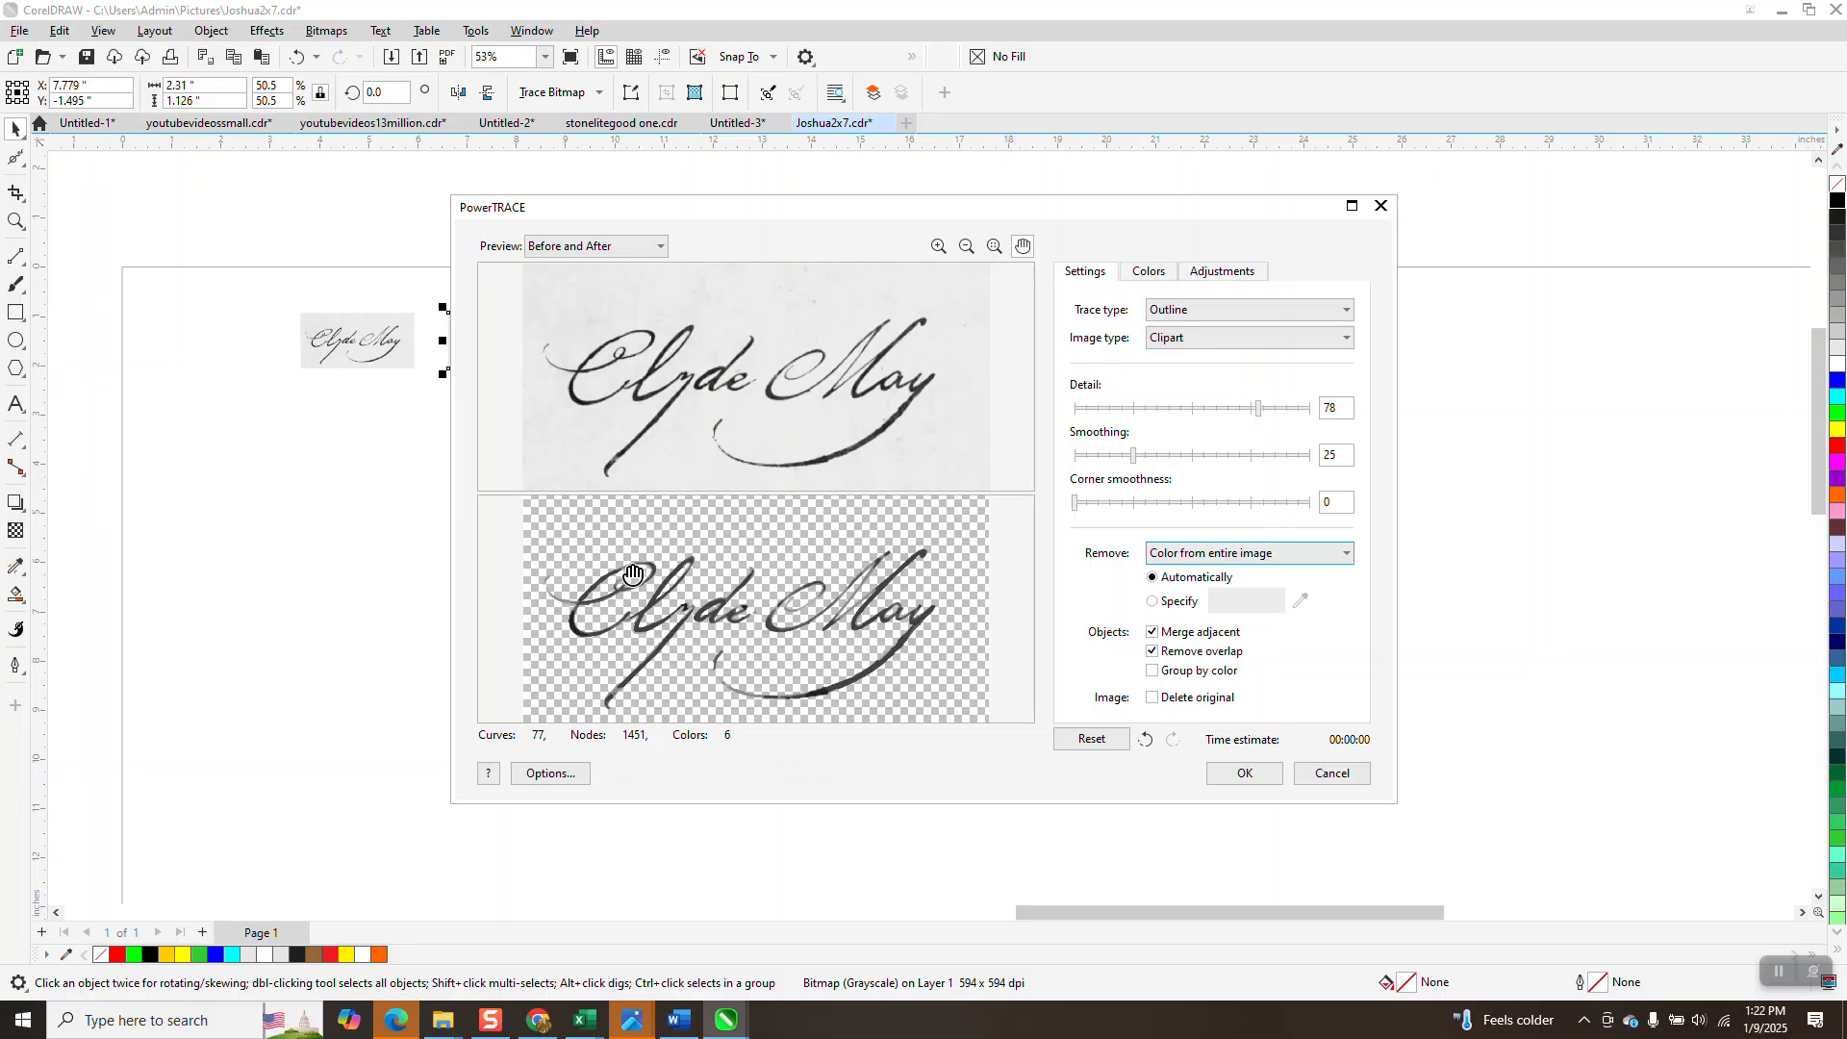
click(1229, 774)
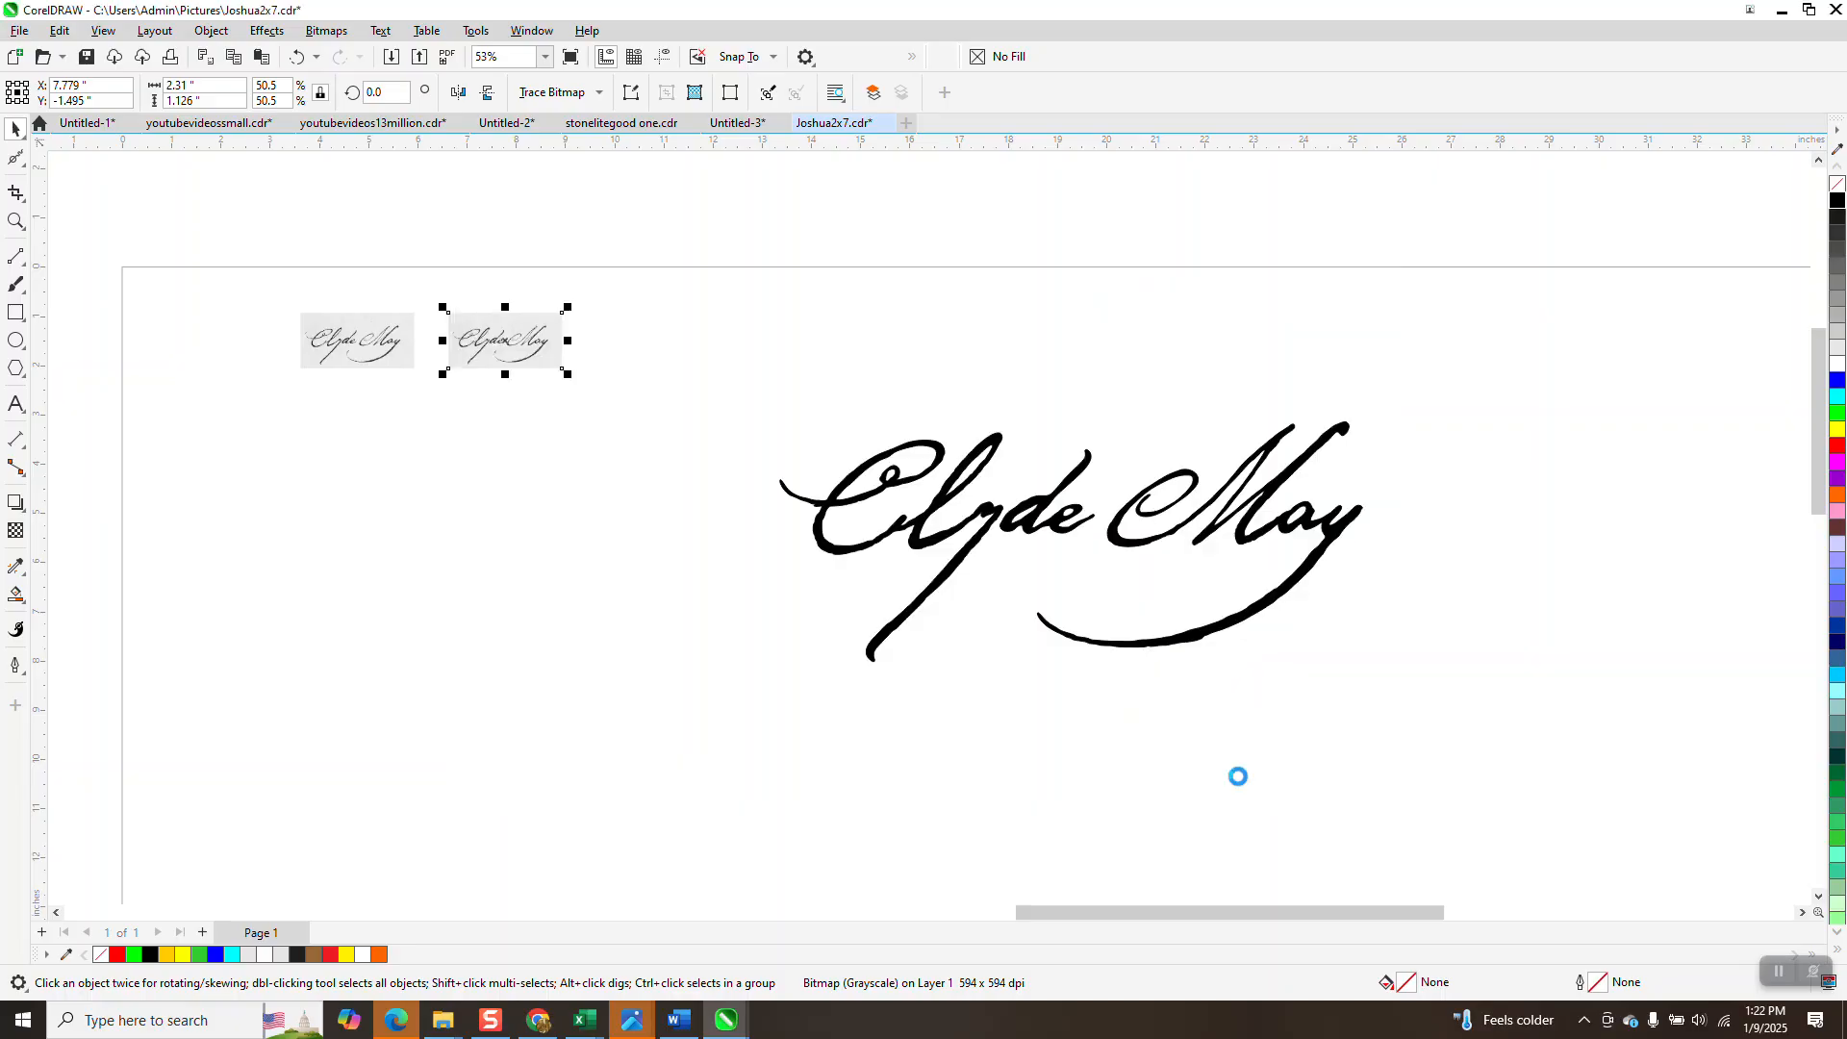
Nudge the traced group 3 inches right and zoom in on the left tip of the C.
key(Right)
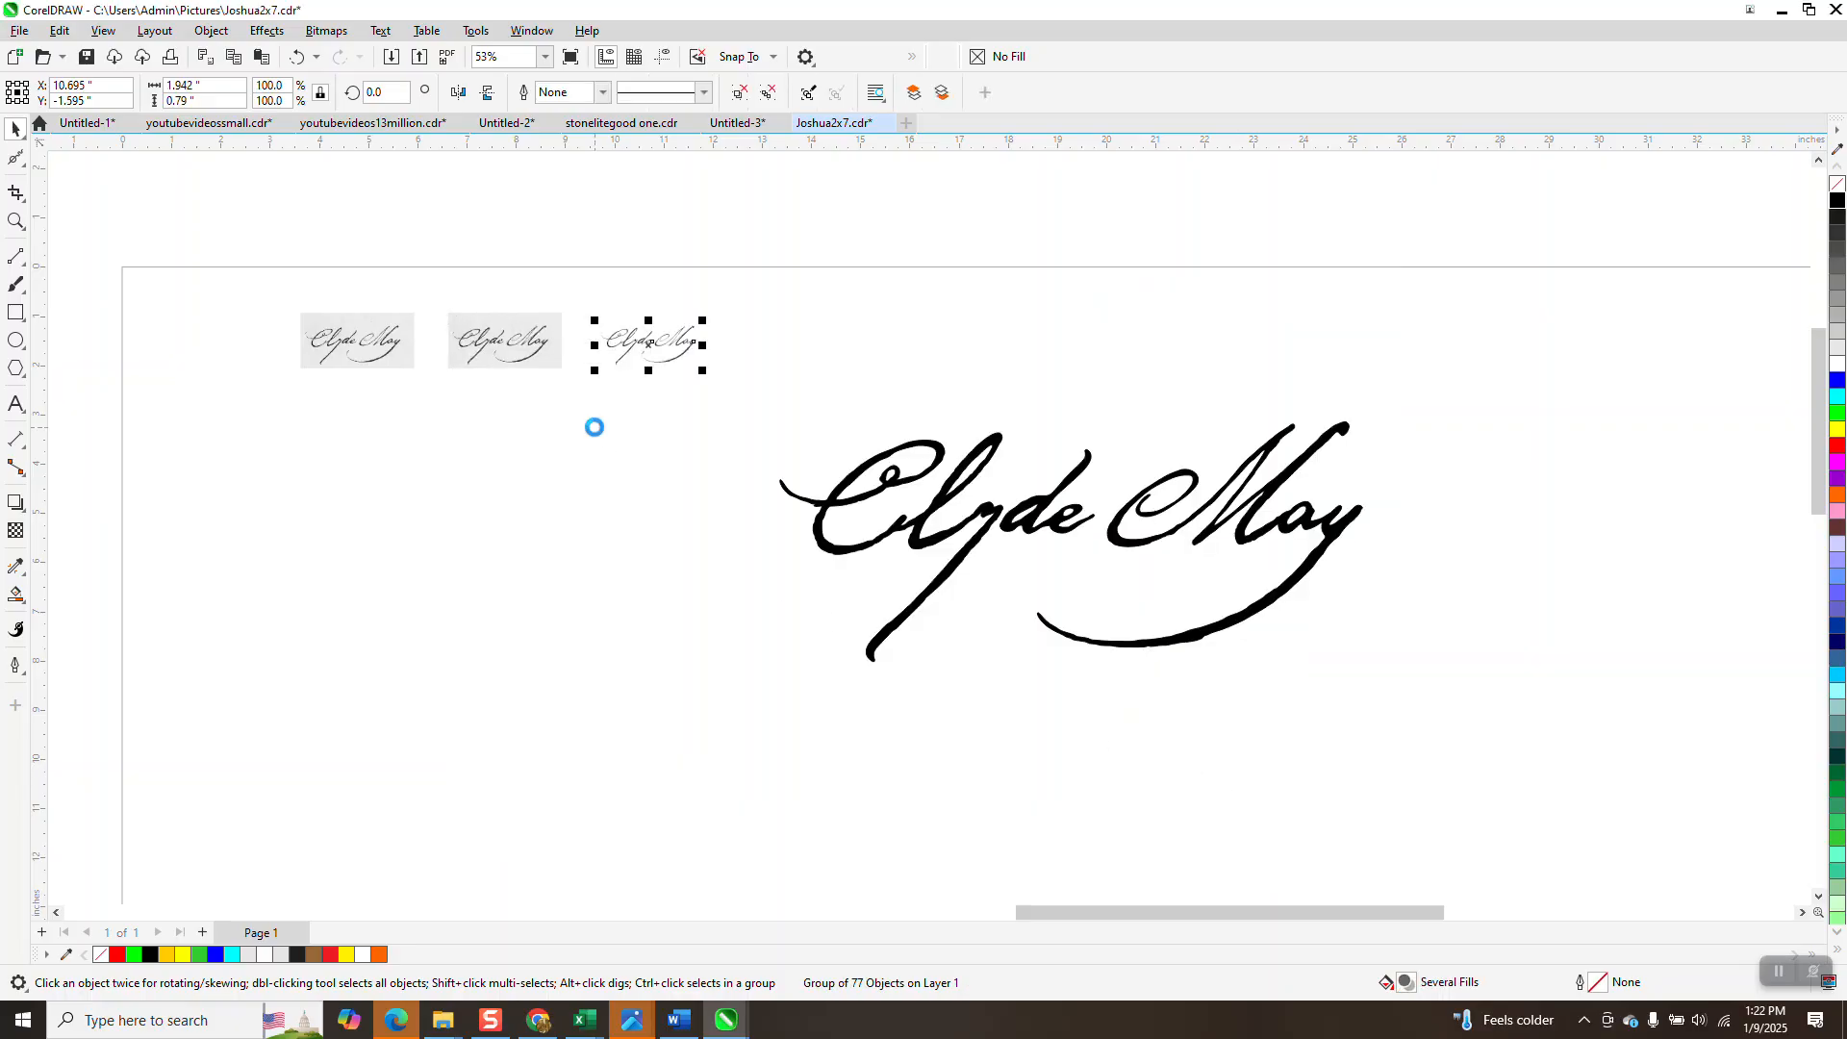
click(14, 221)
drag(594, 328, 828, 424)
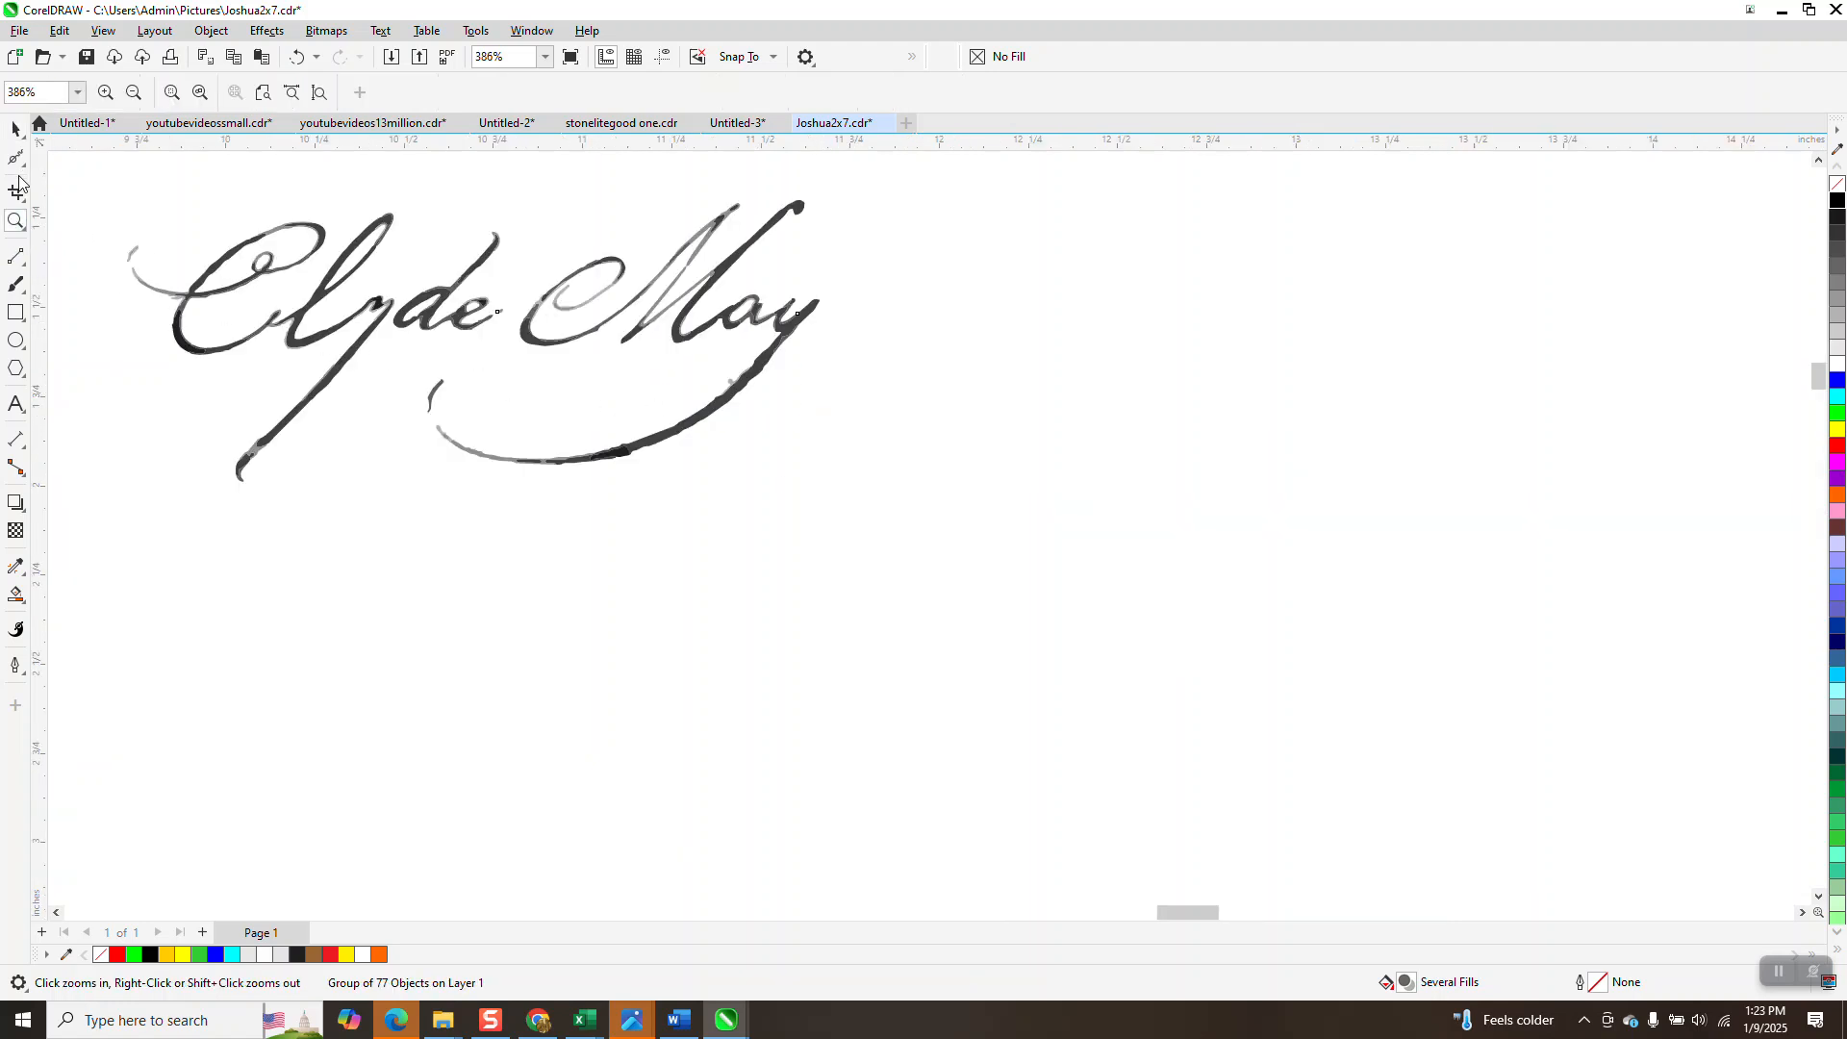
drag(108, 243, 162, 282)
scroll(516, 304, down, 2)
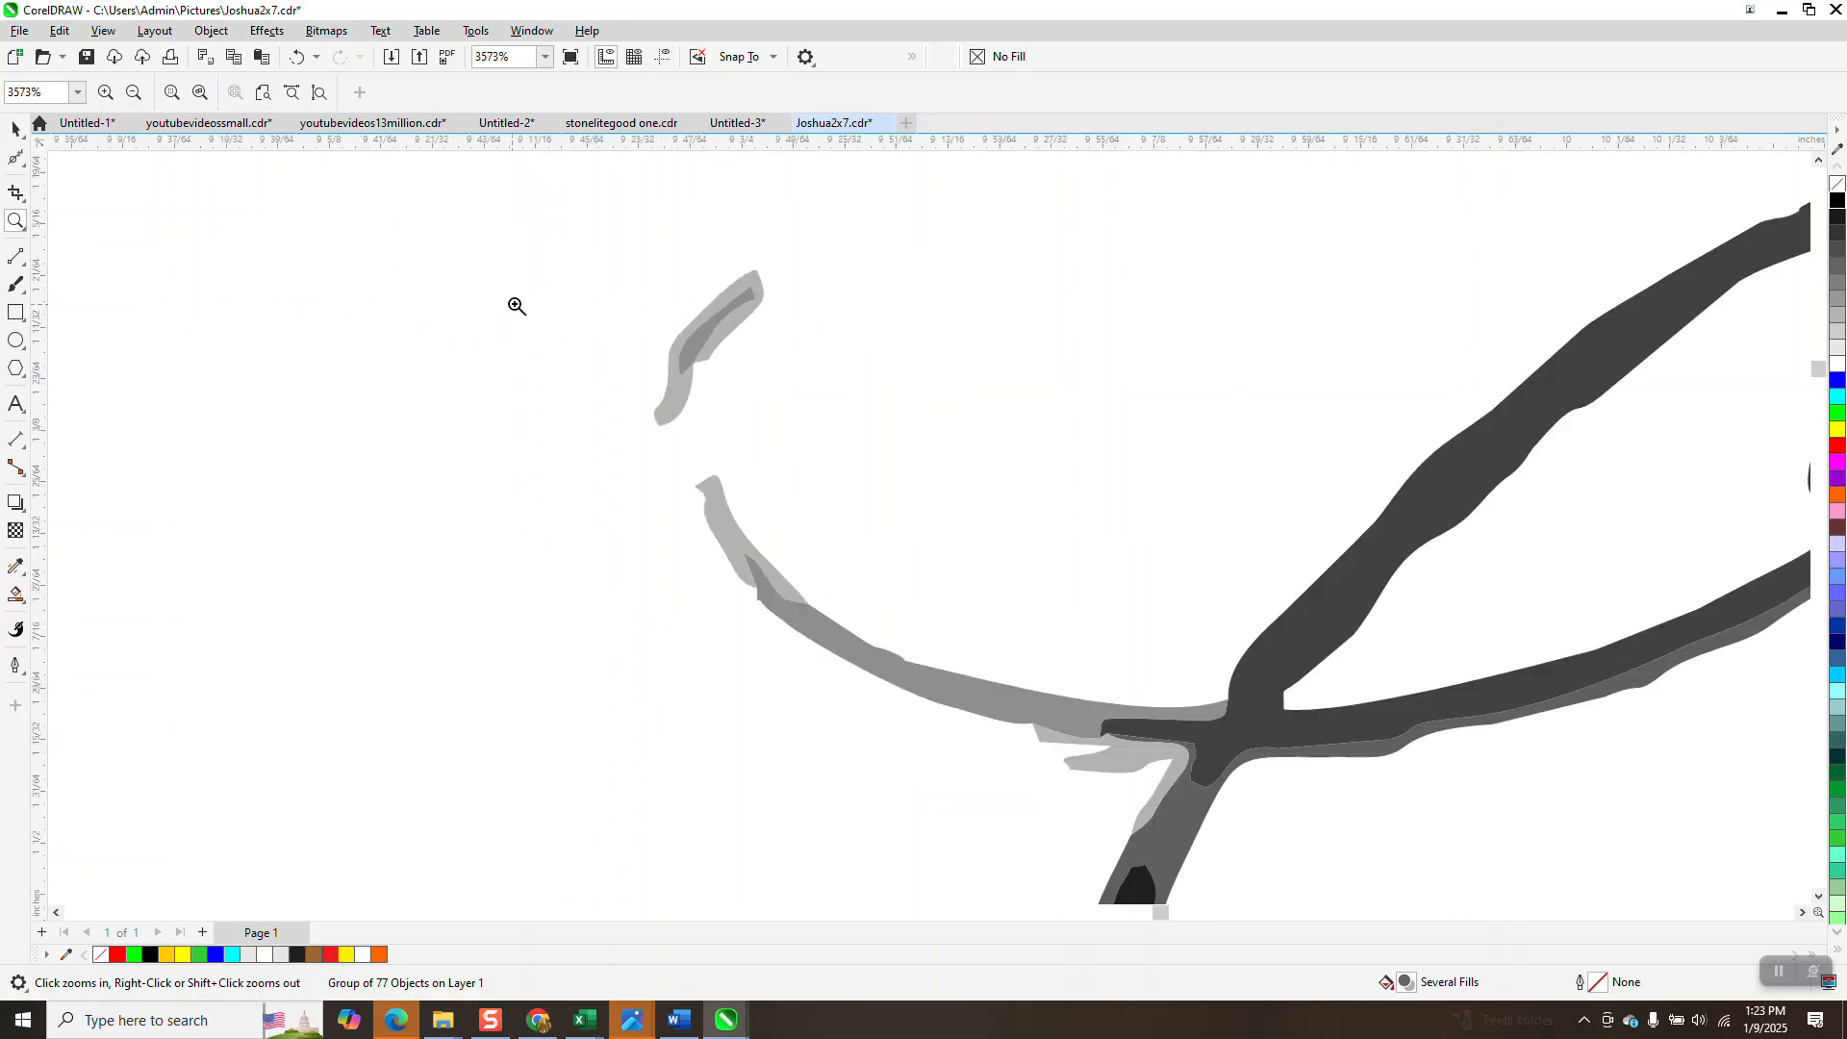
scroll(192, 255, down, 1)
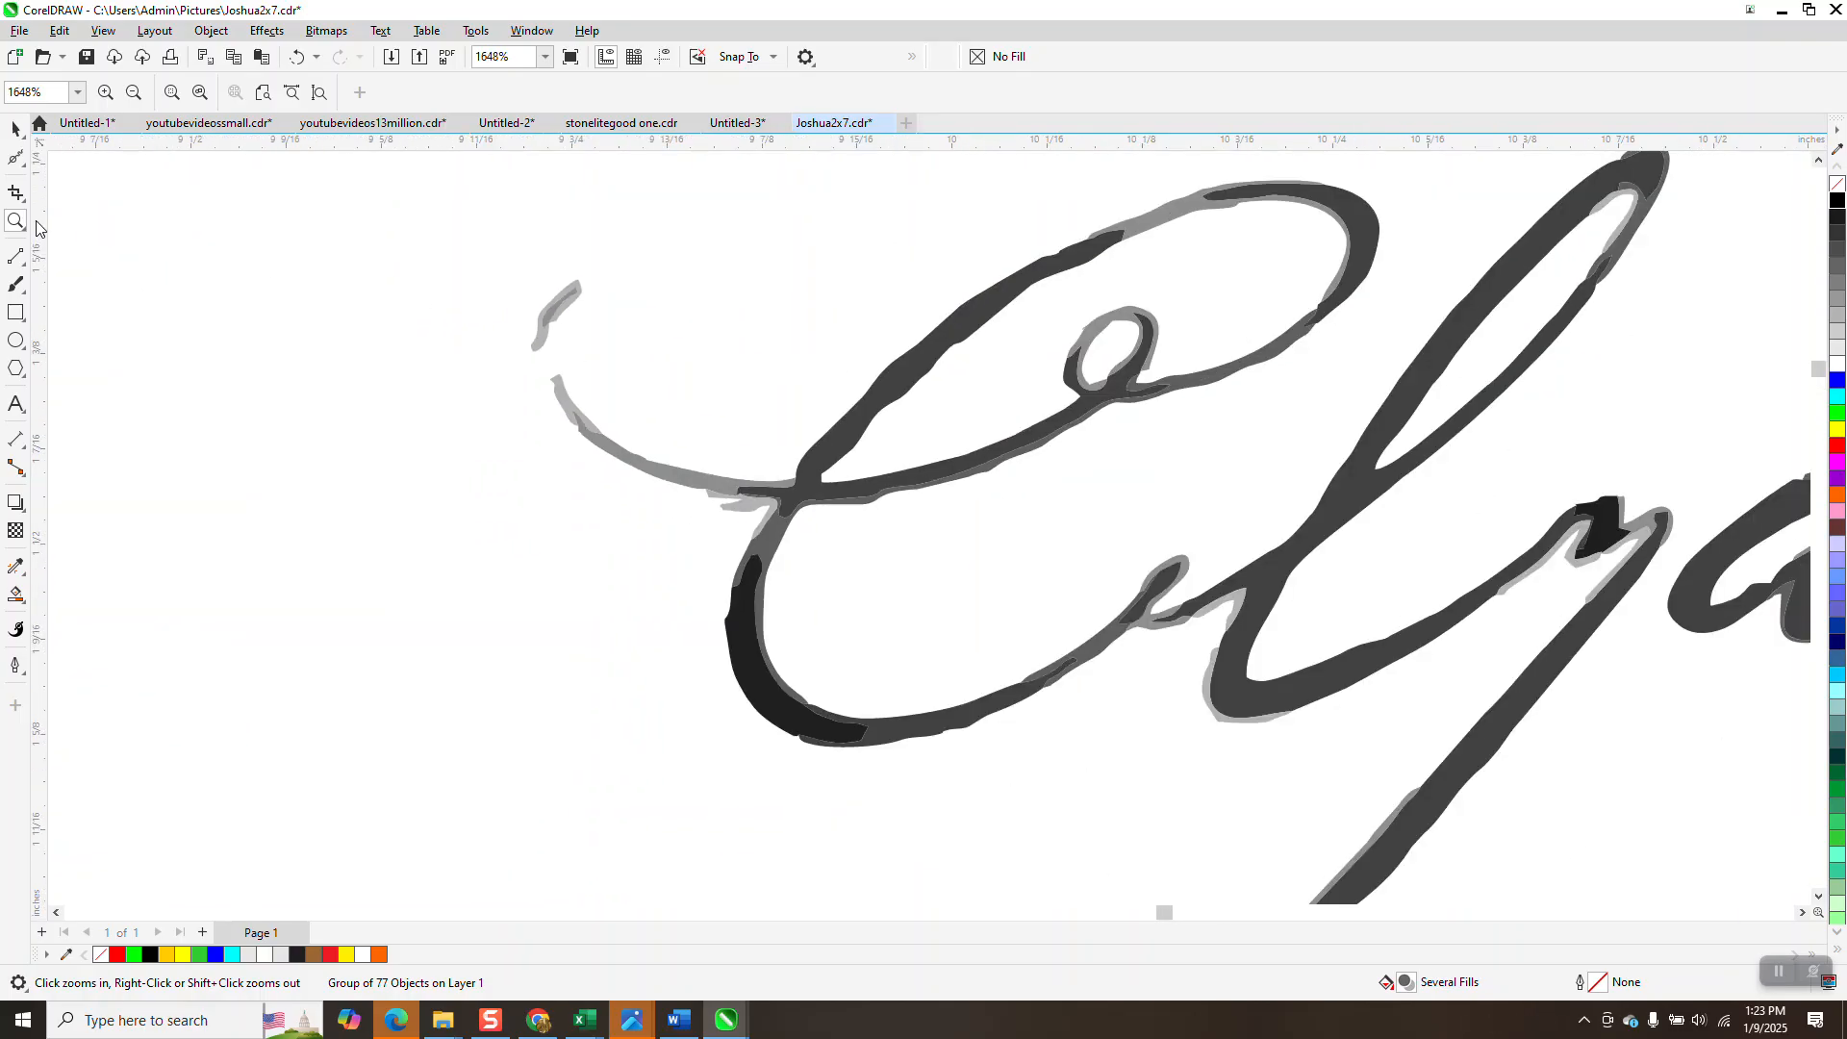
Zoom back out and draw a rectangle around the entire traced signature.
click(16, 128)
scroll(429, 294, down, 5)
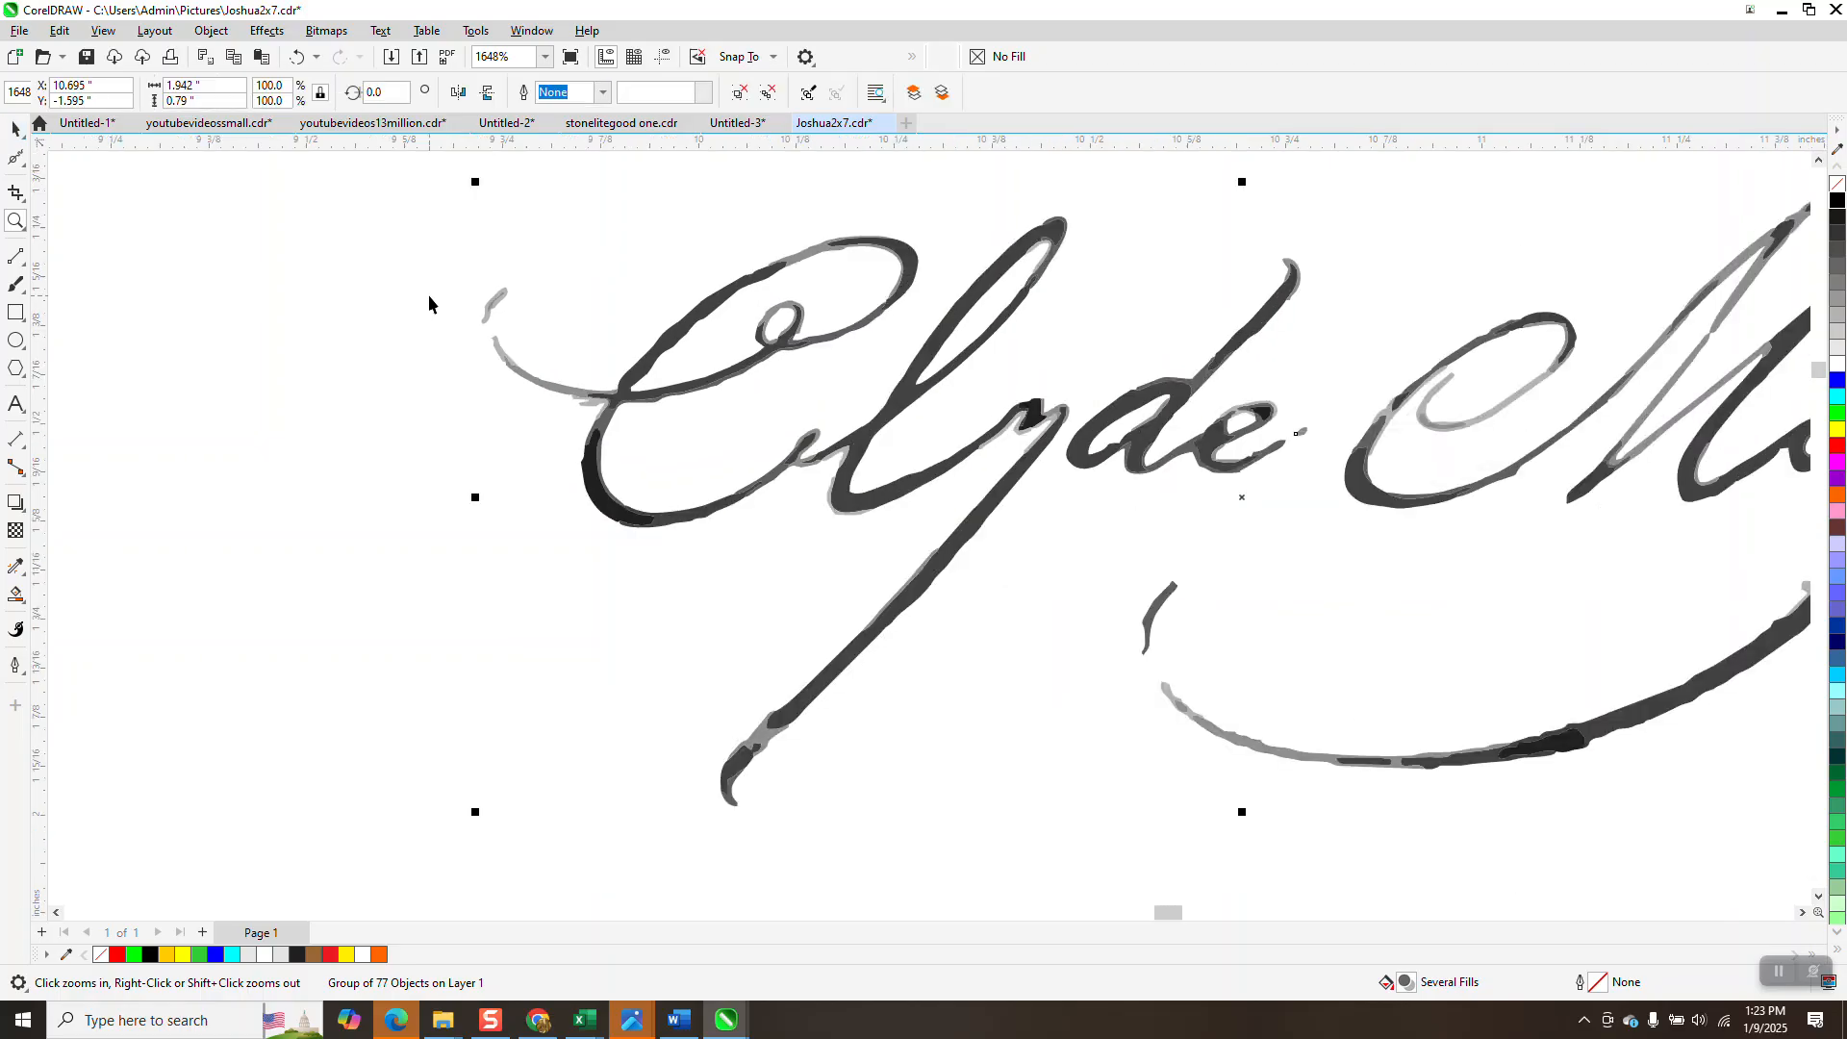
scroll(192, 362, down, 6)
click(16, 312)
mouse_move(328, 257)
mouse_down()
mouse_move(354, 323)
mouse_move(1094, 560)
mouse_up()
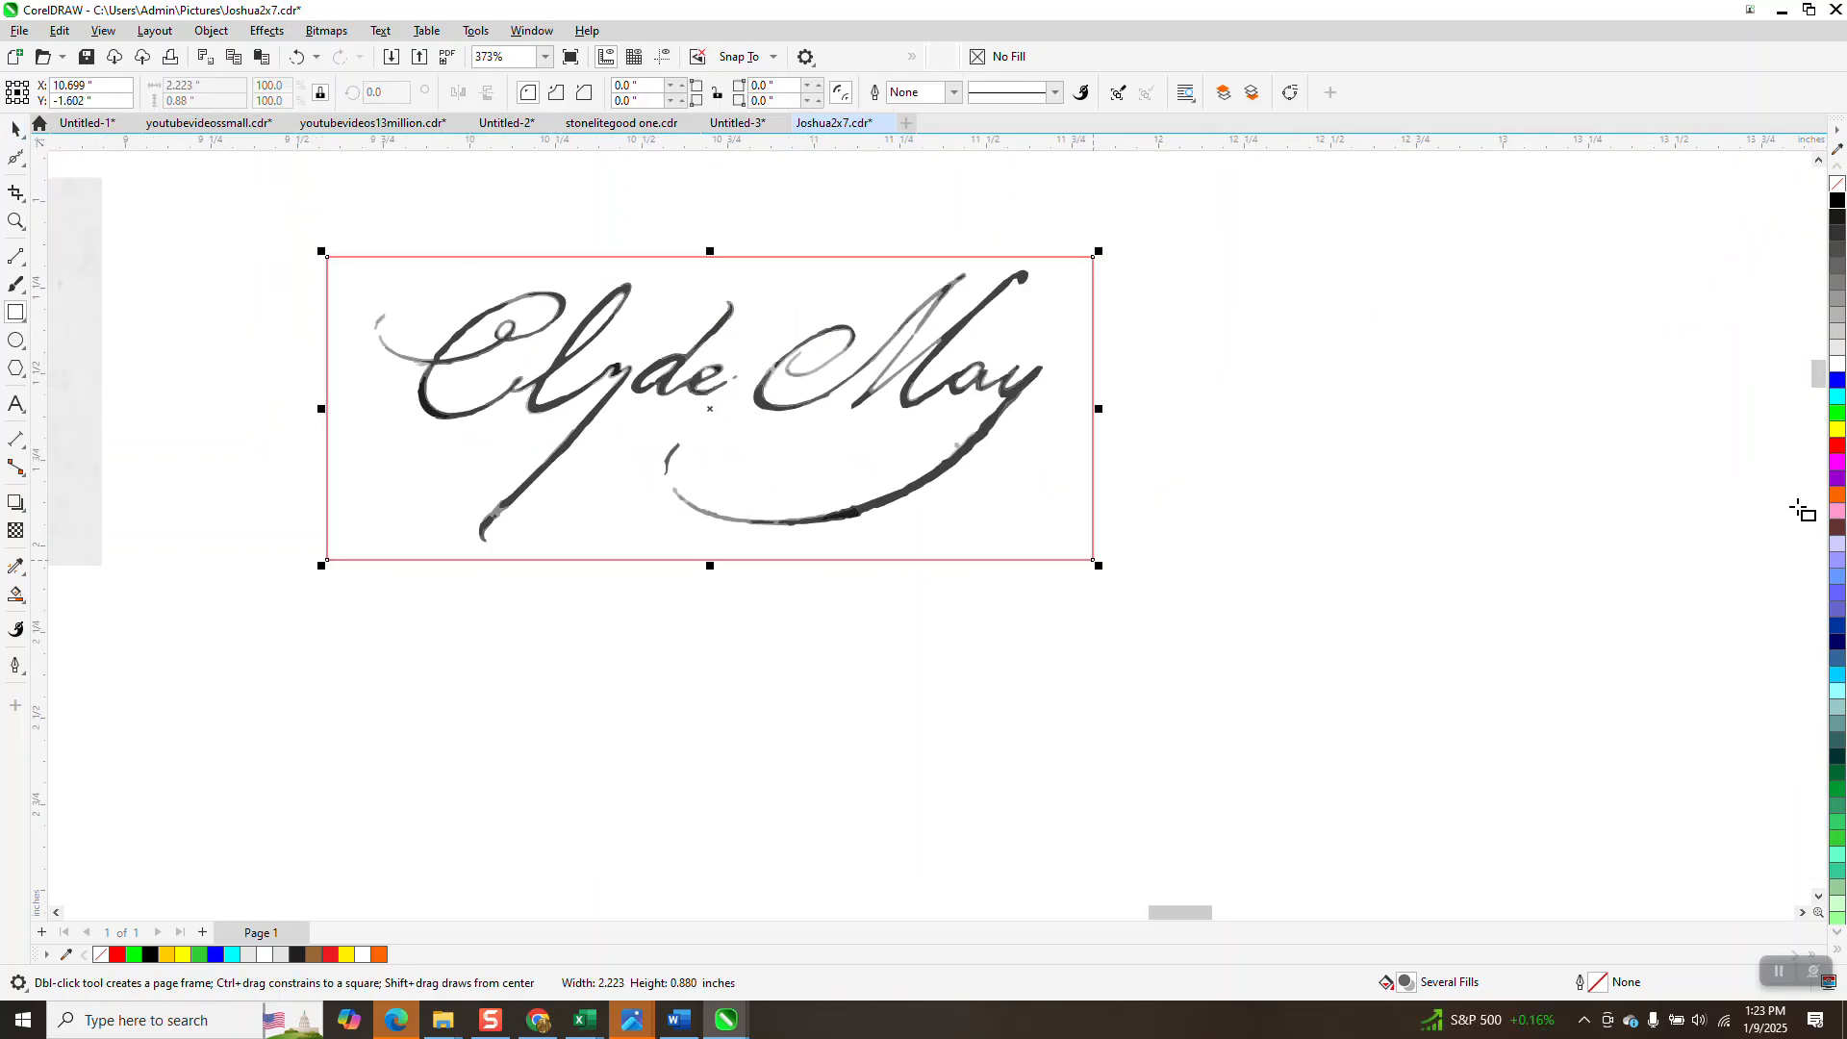
Fill the rectangle yellow, send it To Back of Page, then delete it.
click(1837, 429)
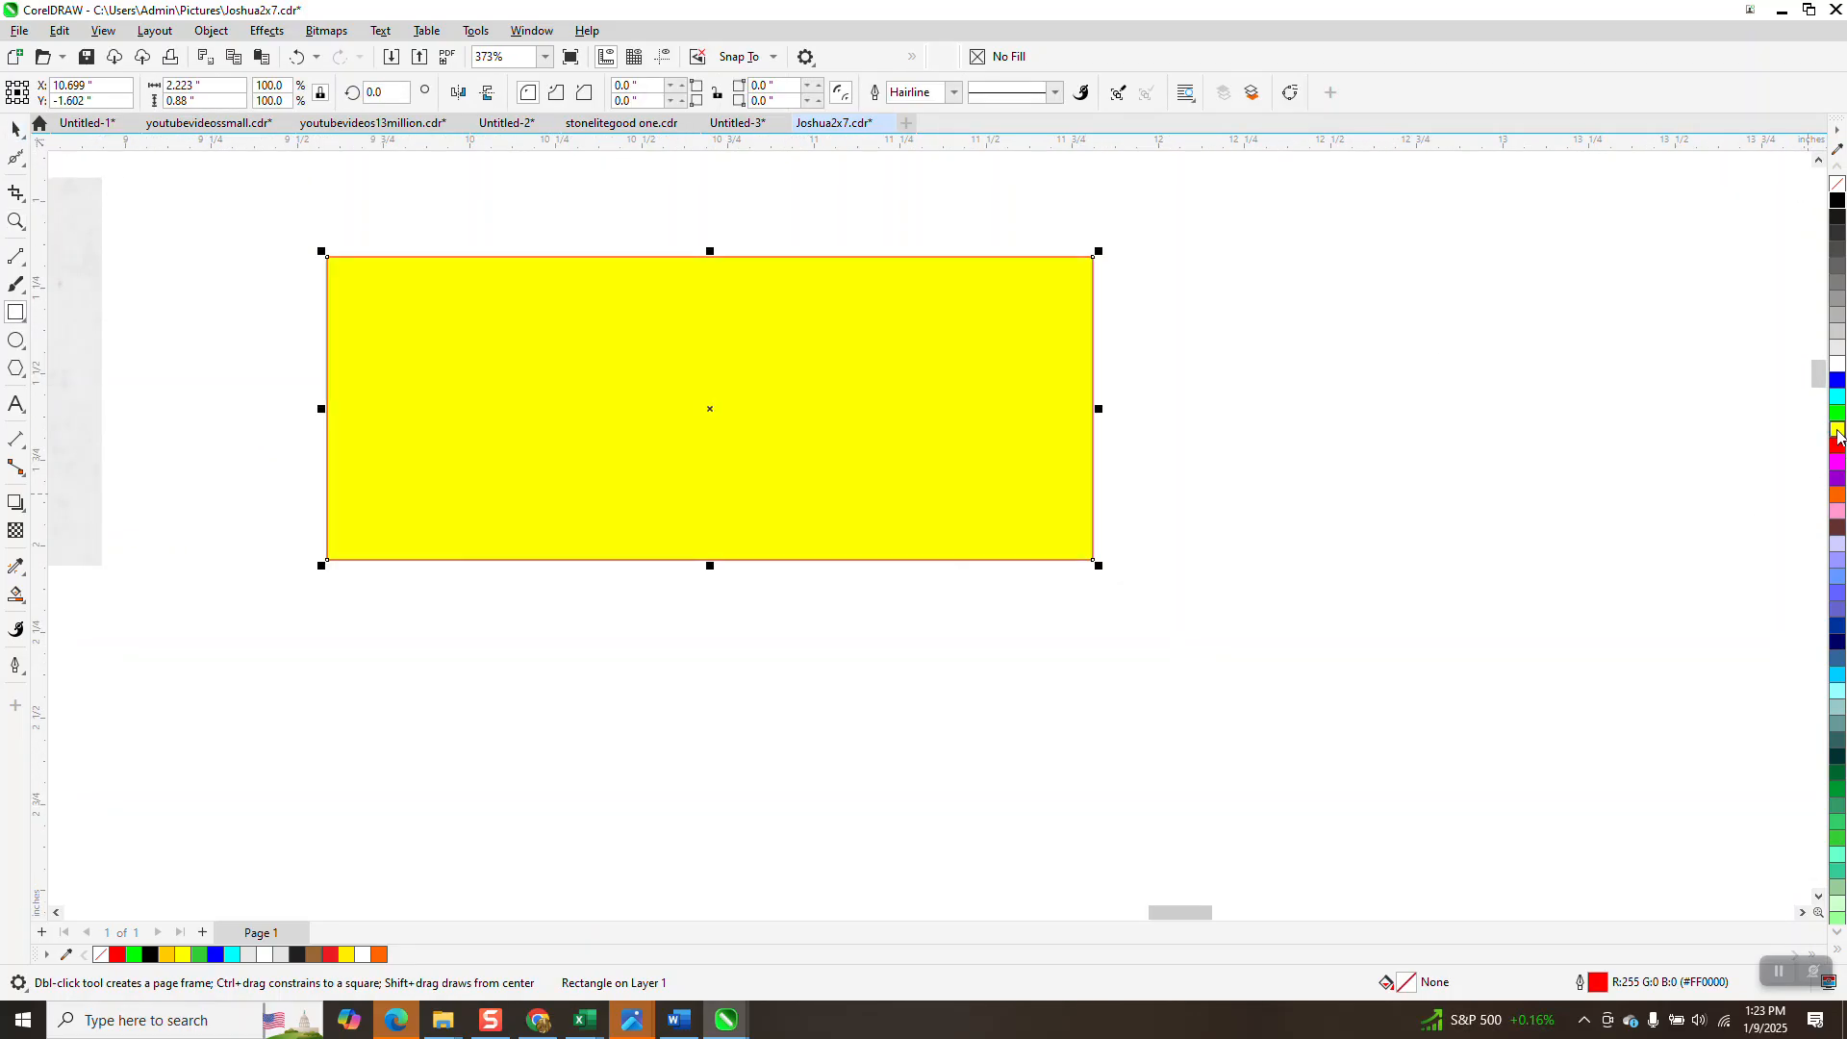
click(214, 35)
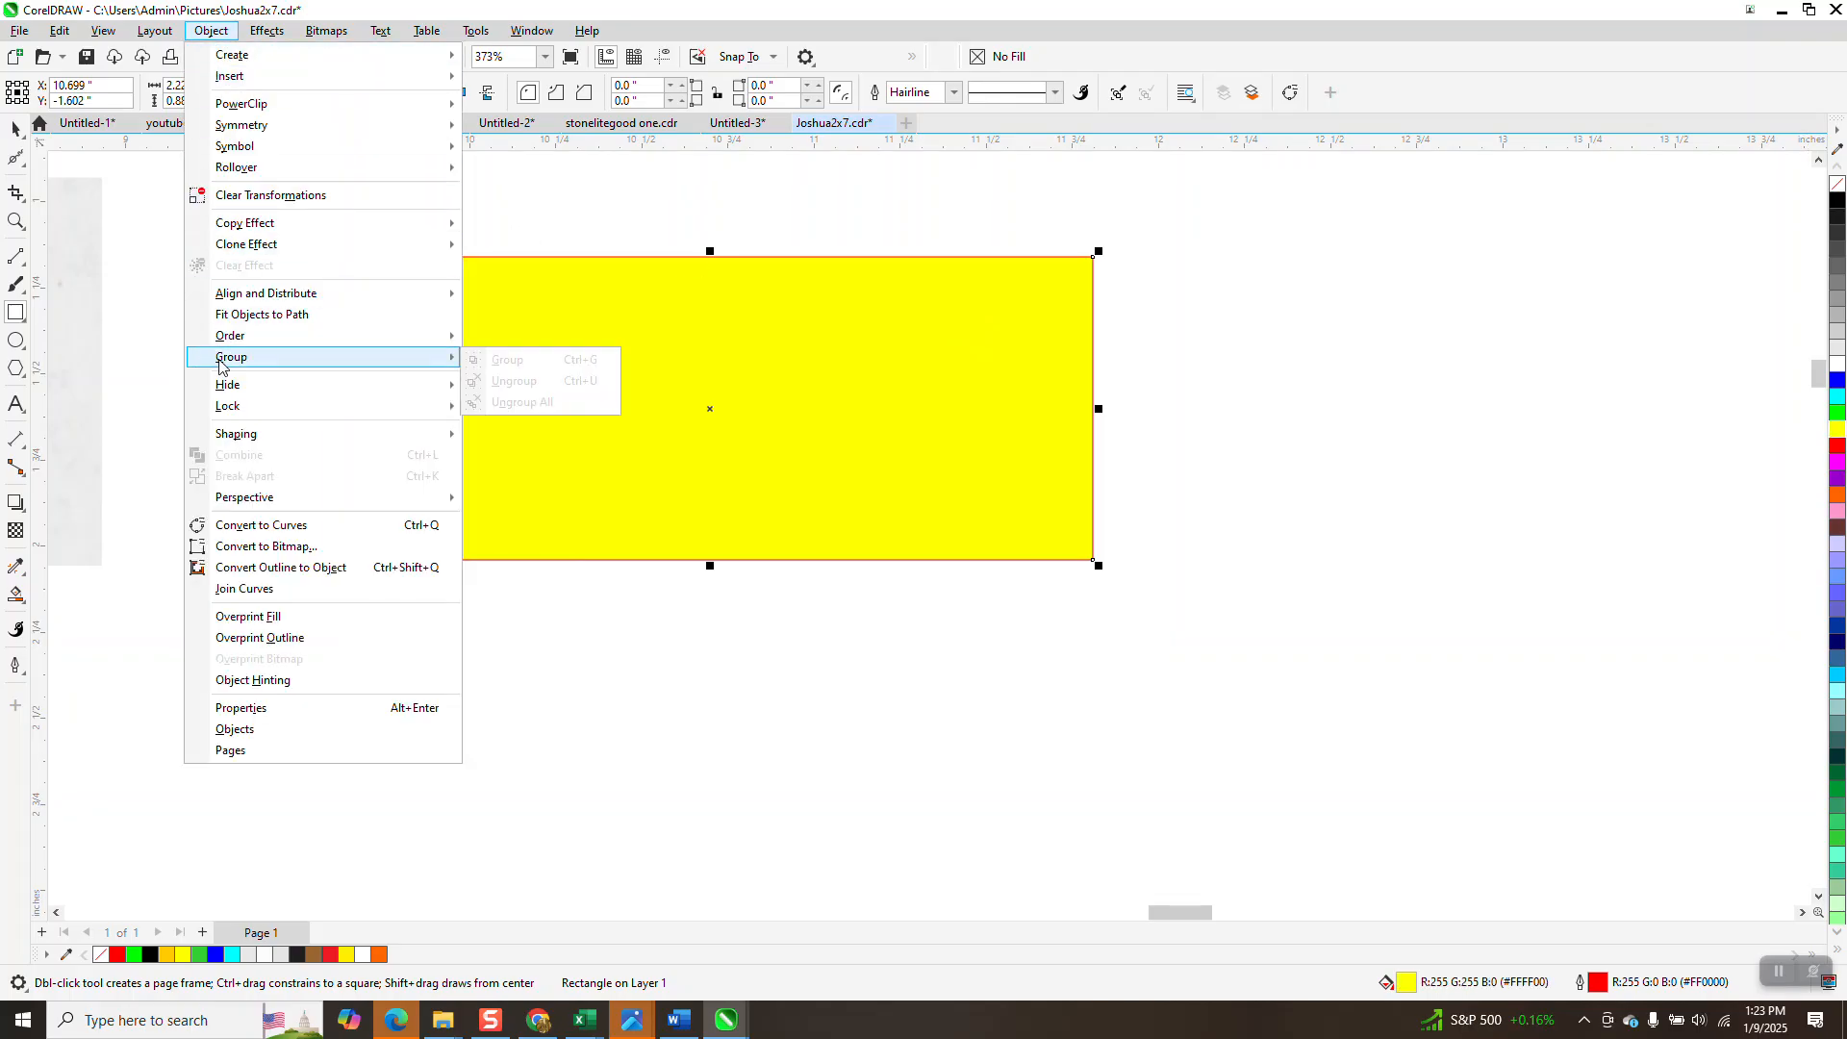
mouse_move(230, 343)
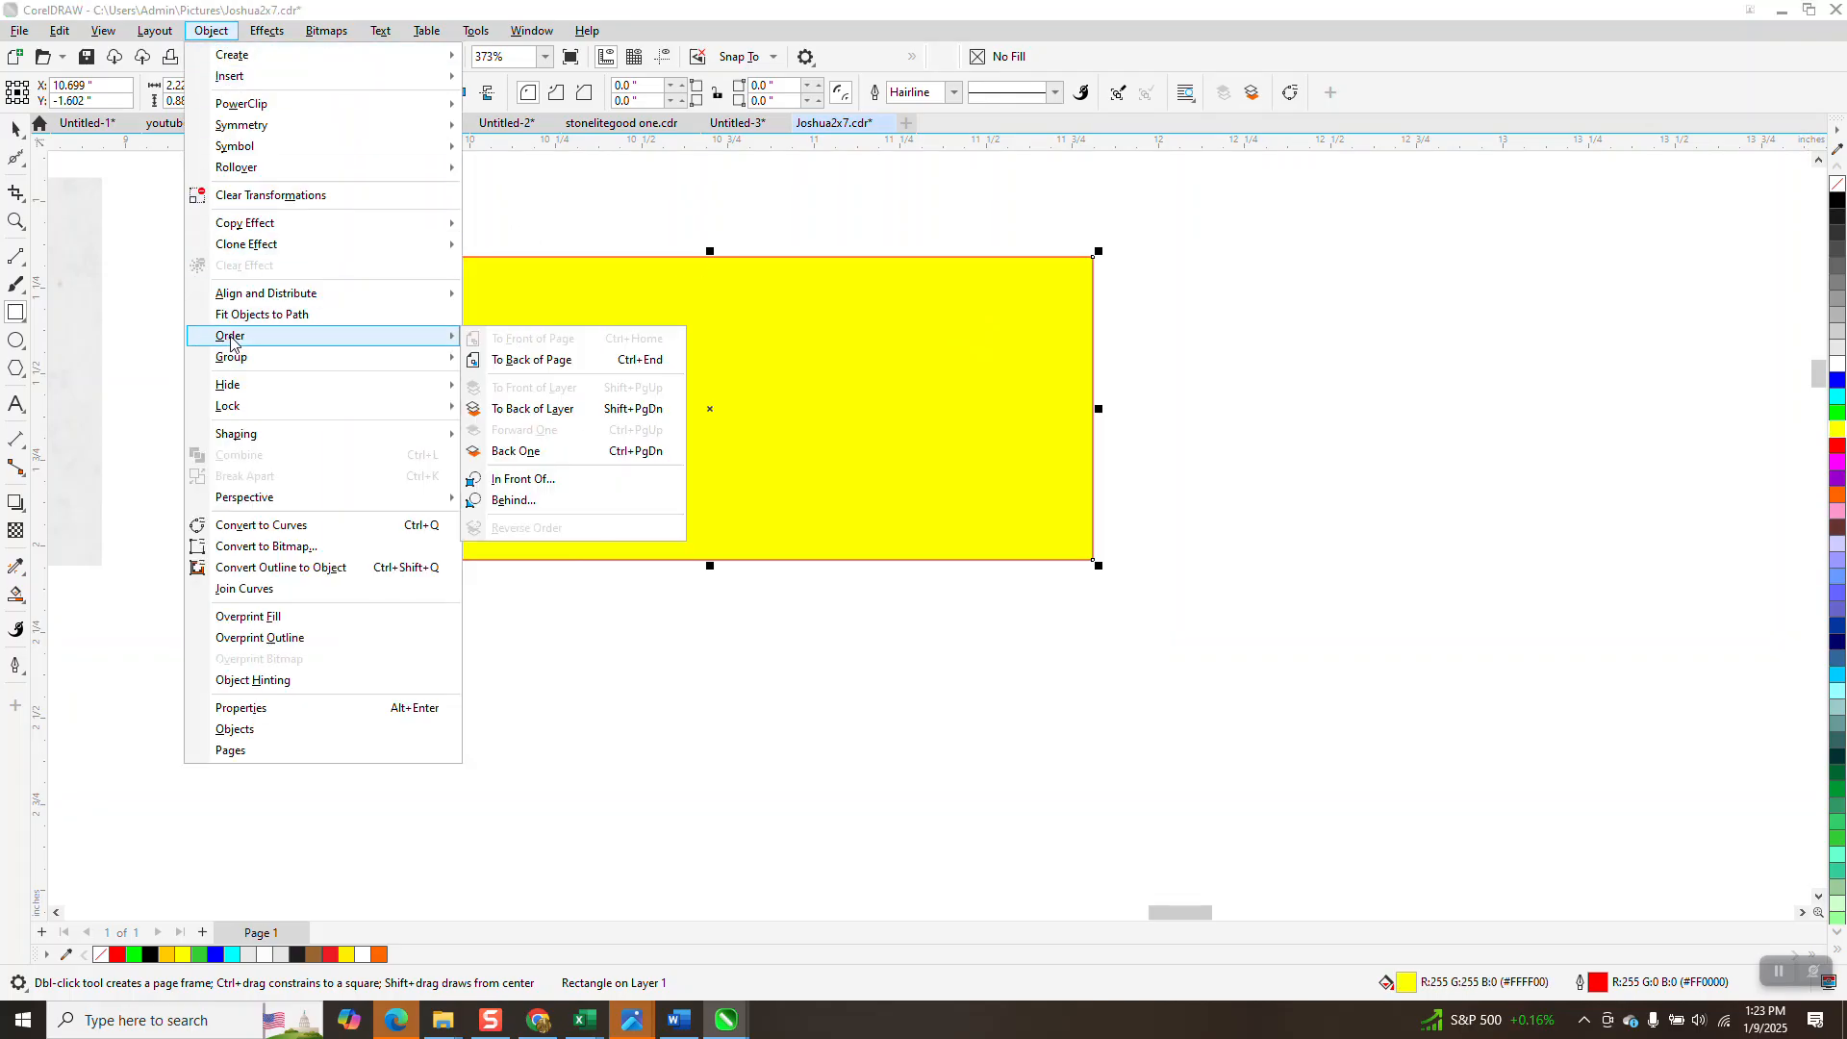
click(496, 360)
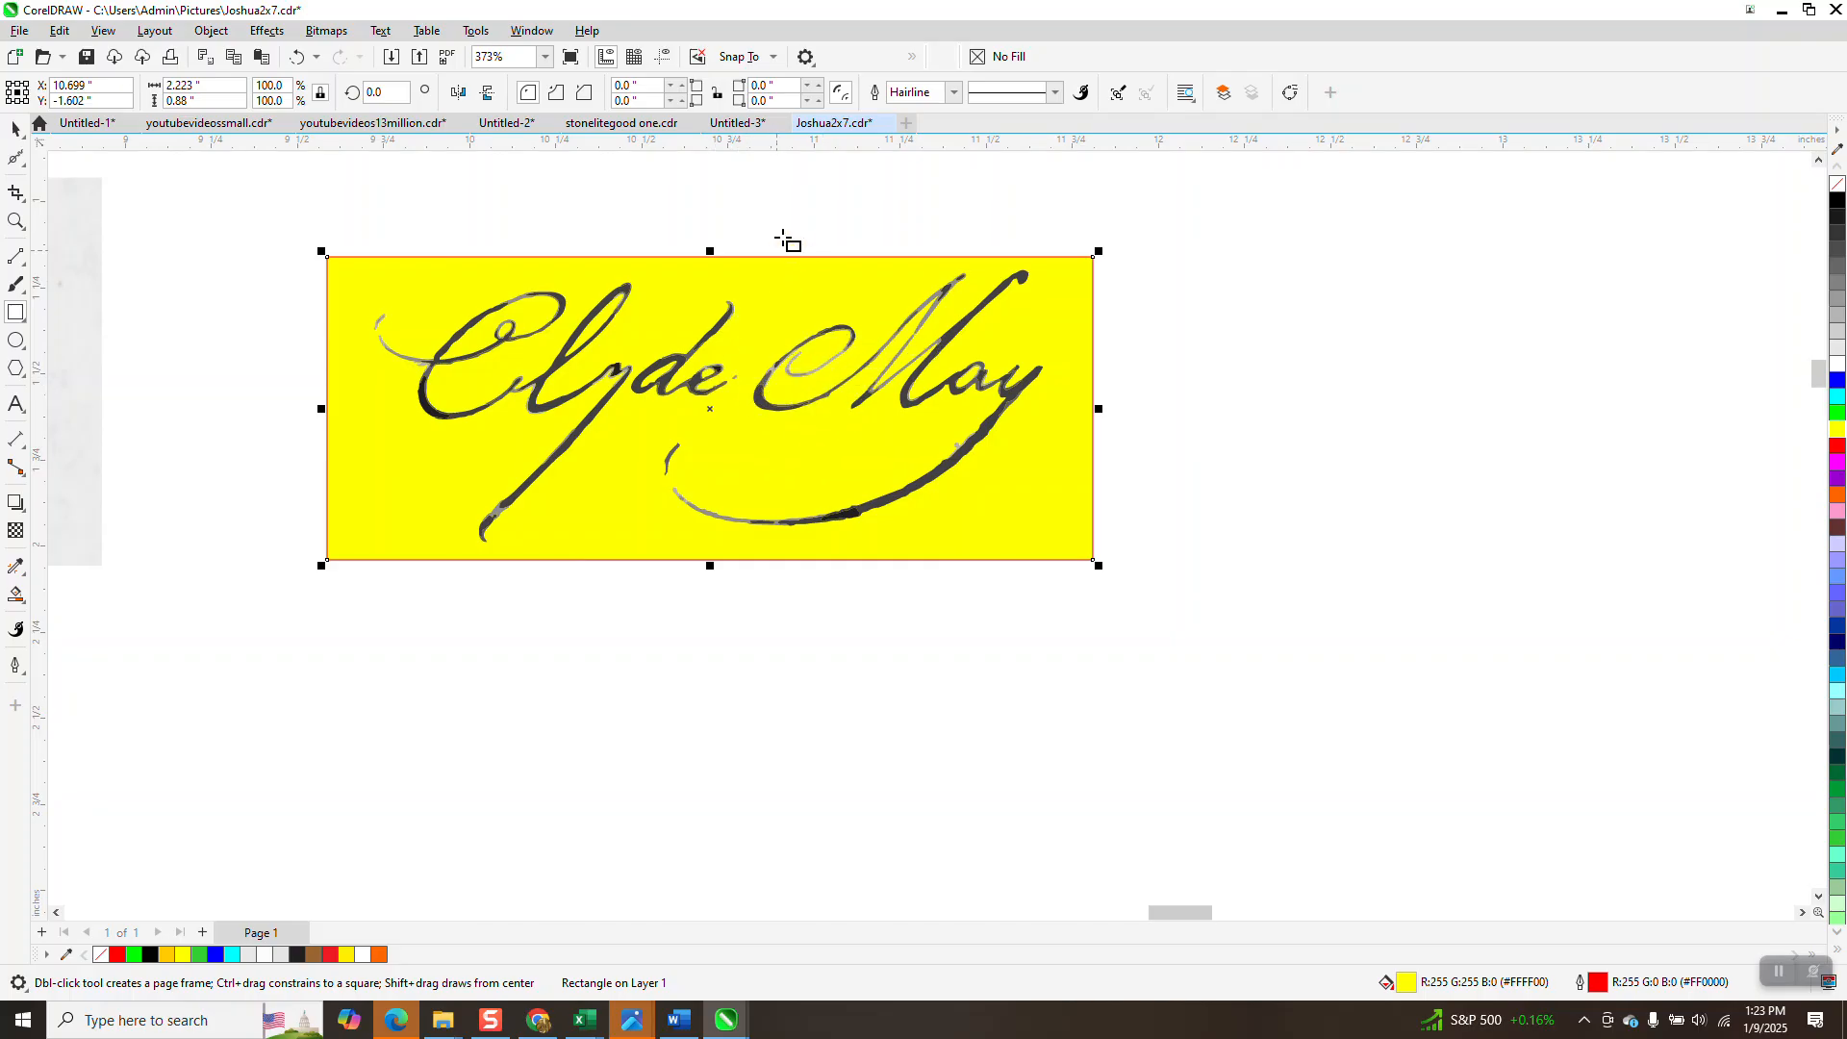
key(Delete)
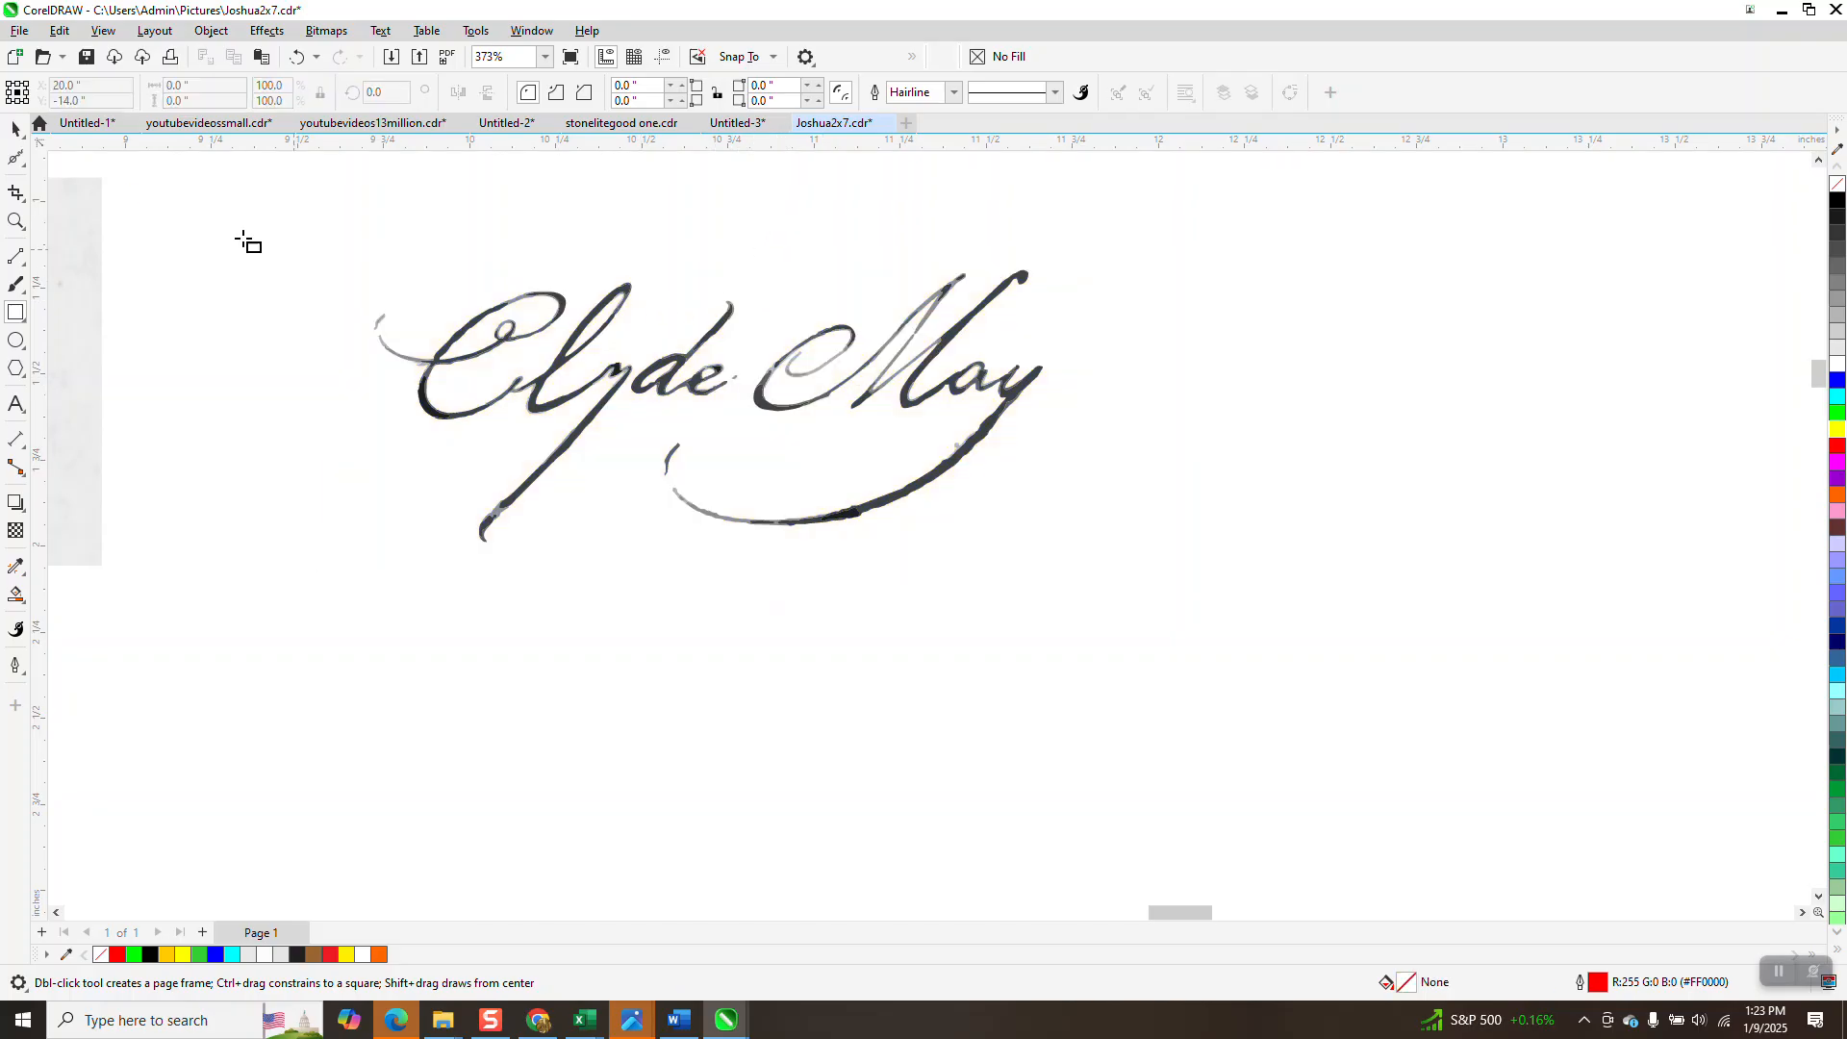
Select the traced signature group and fill it solid black.
click(16, 129)
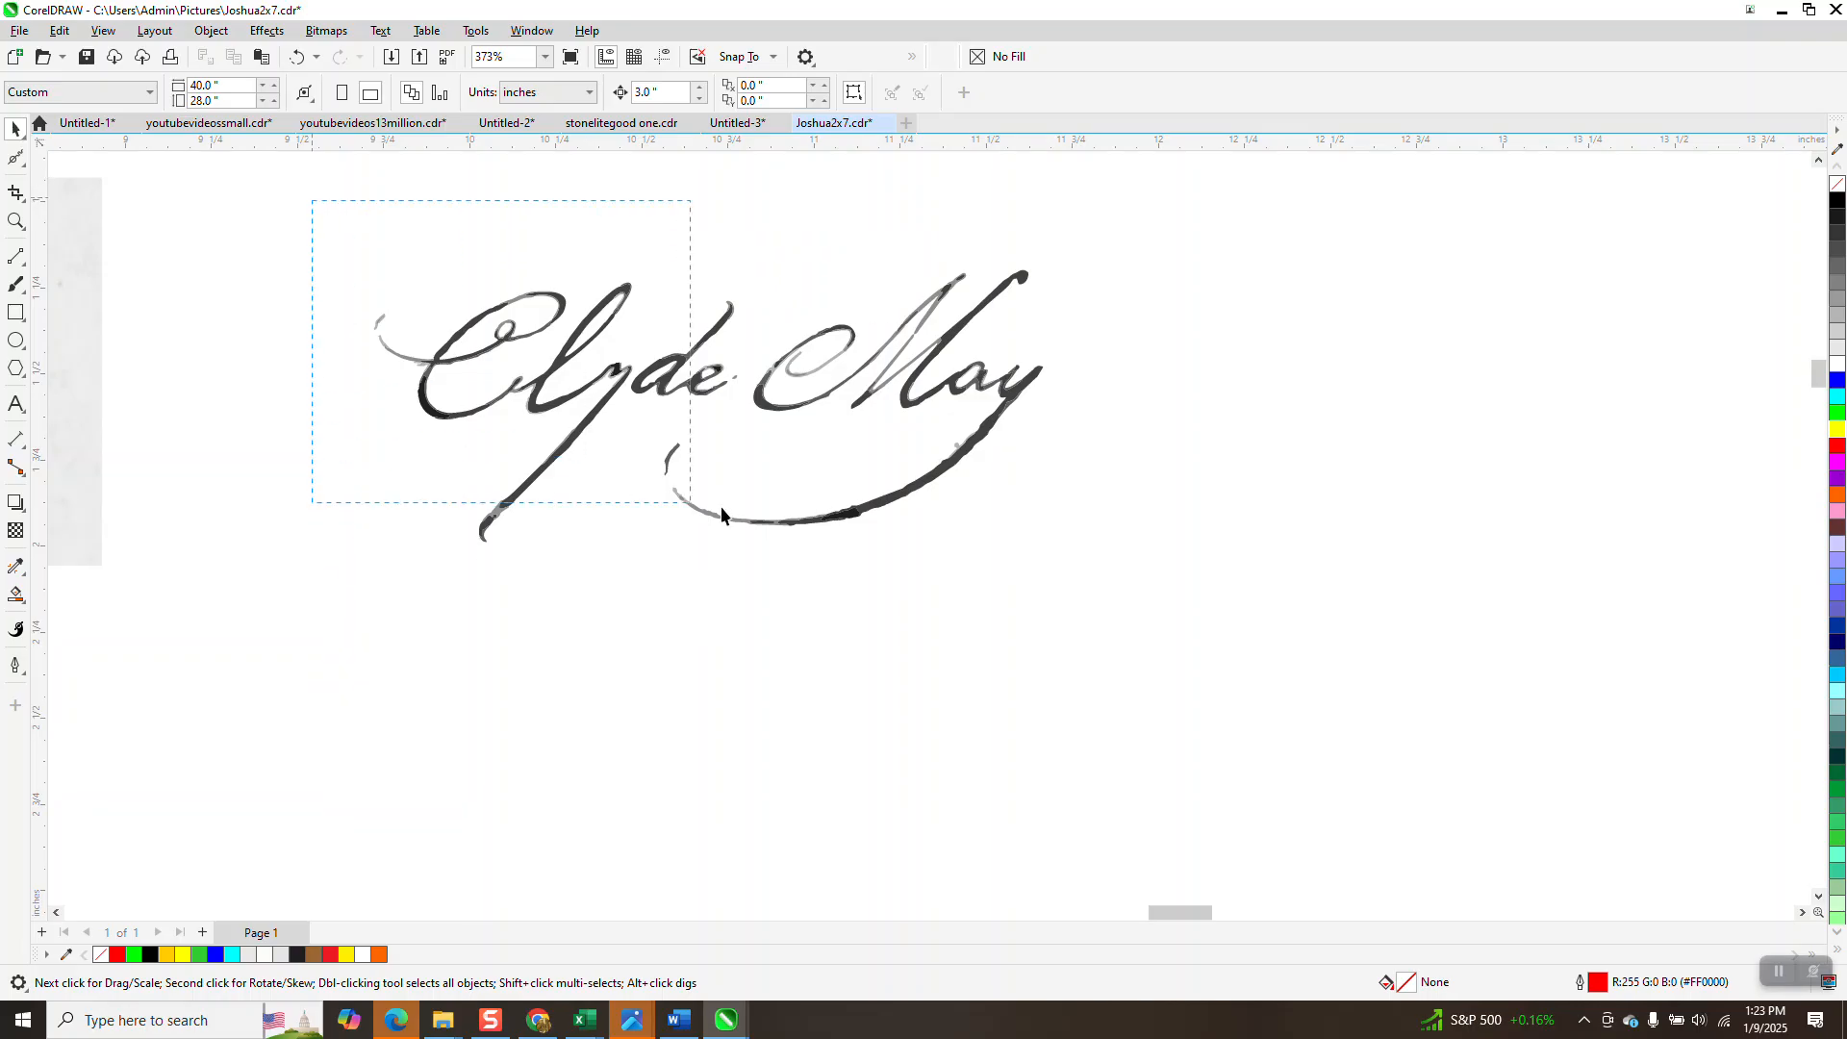
drag(1263, 642, 1263, 642)
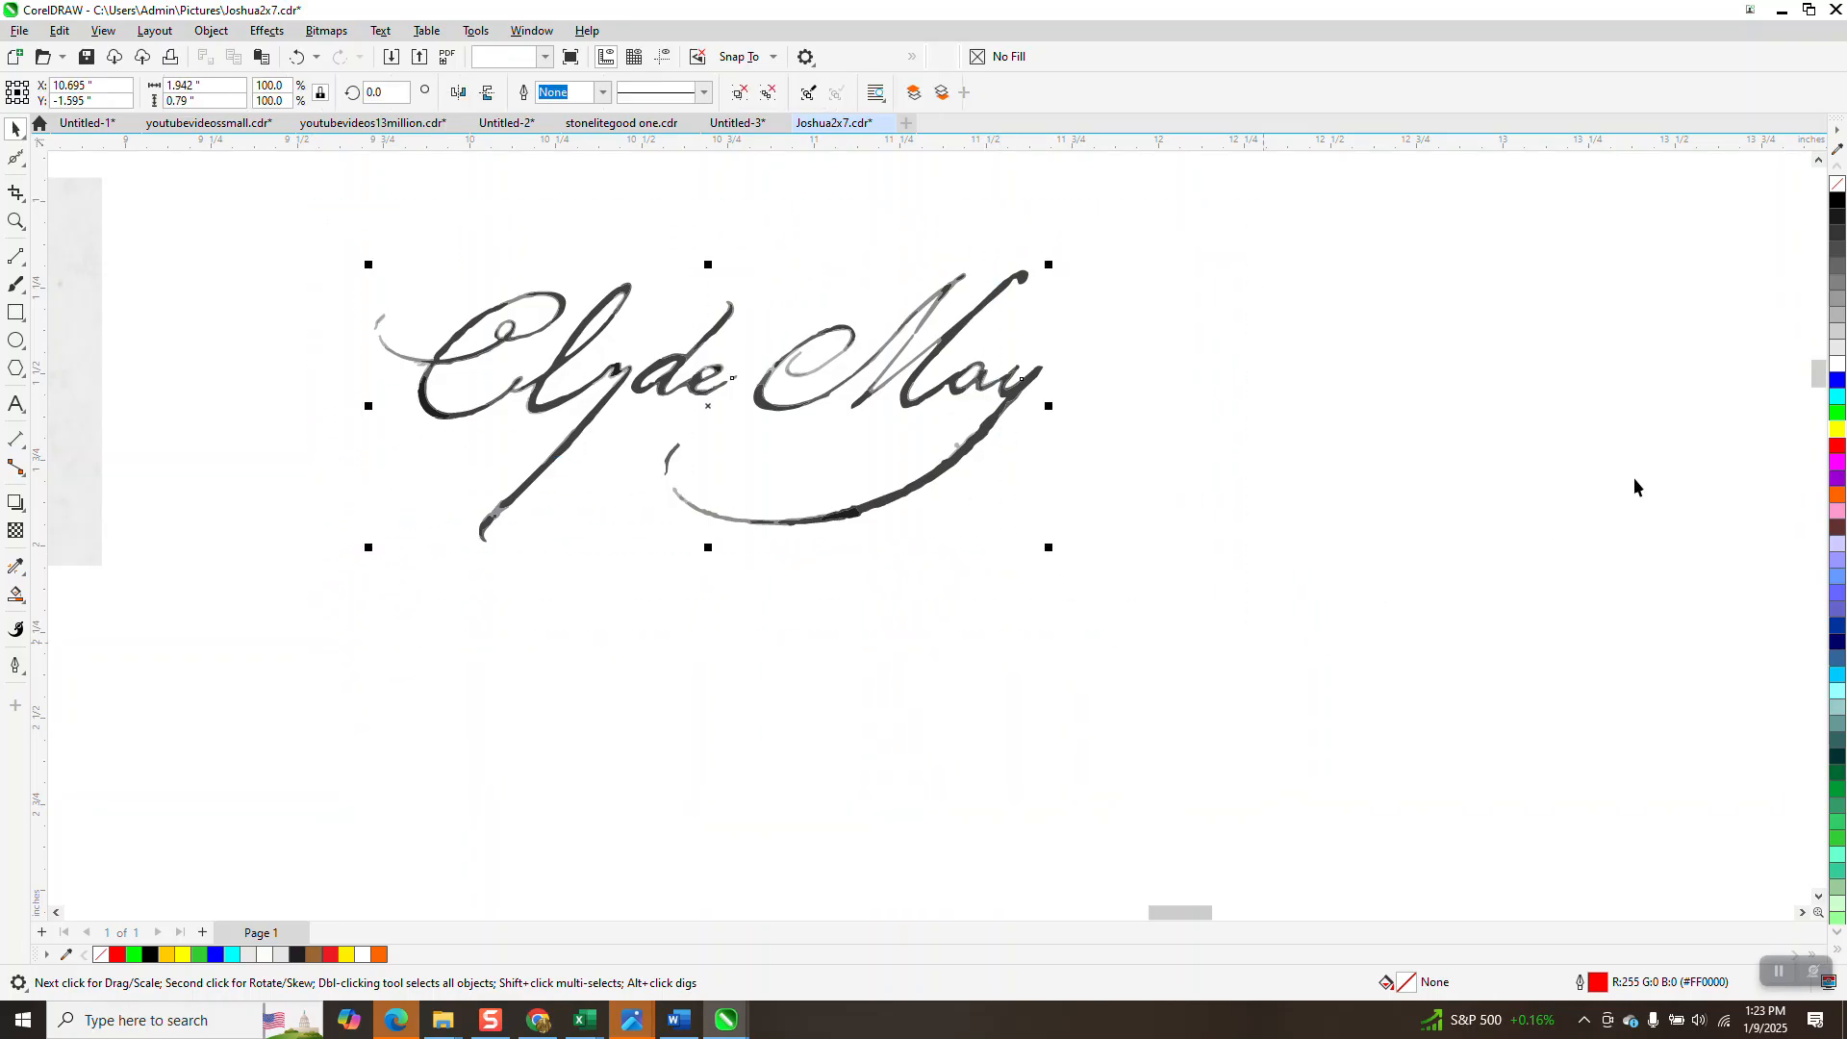
click(1839, 204)
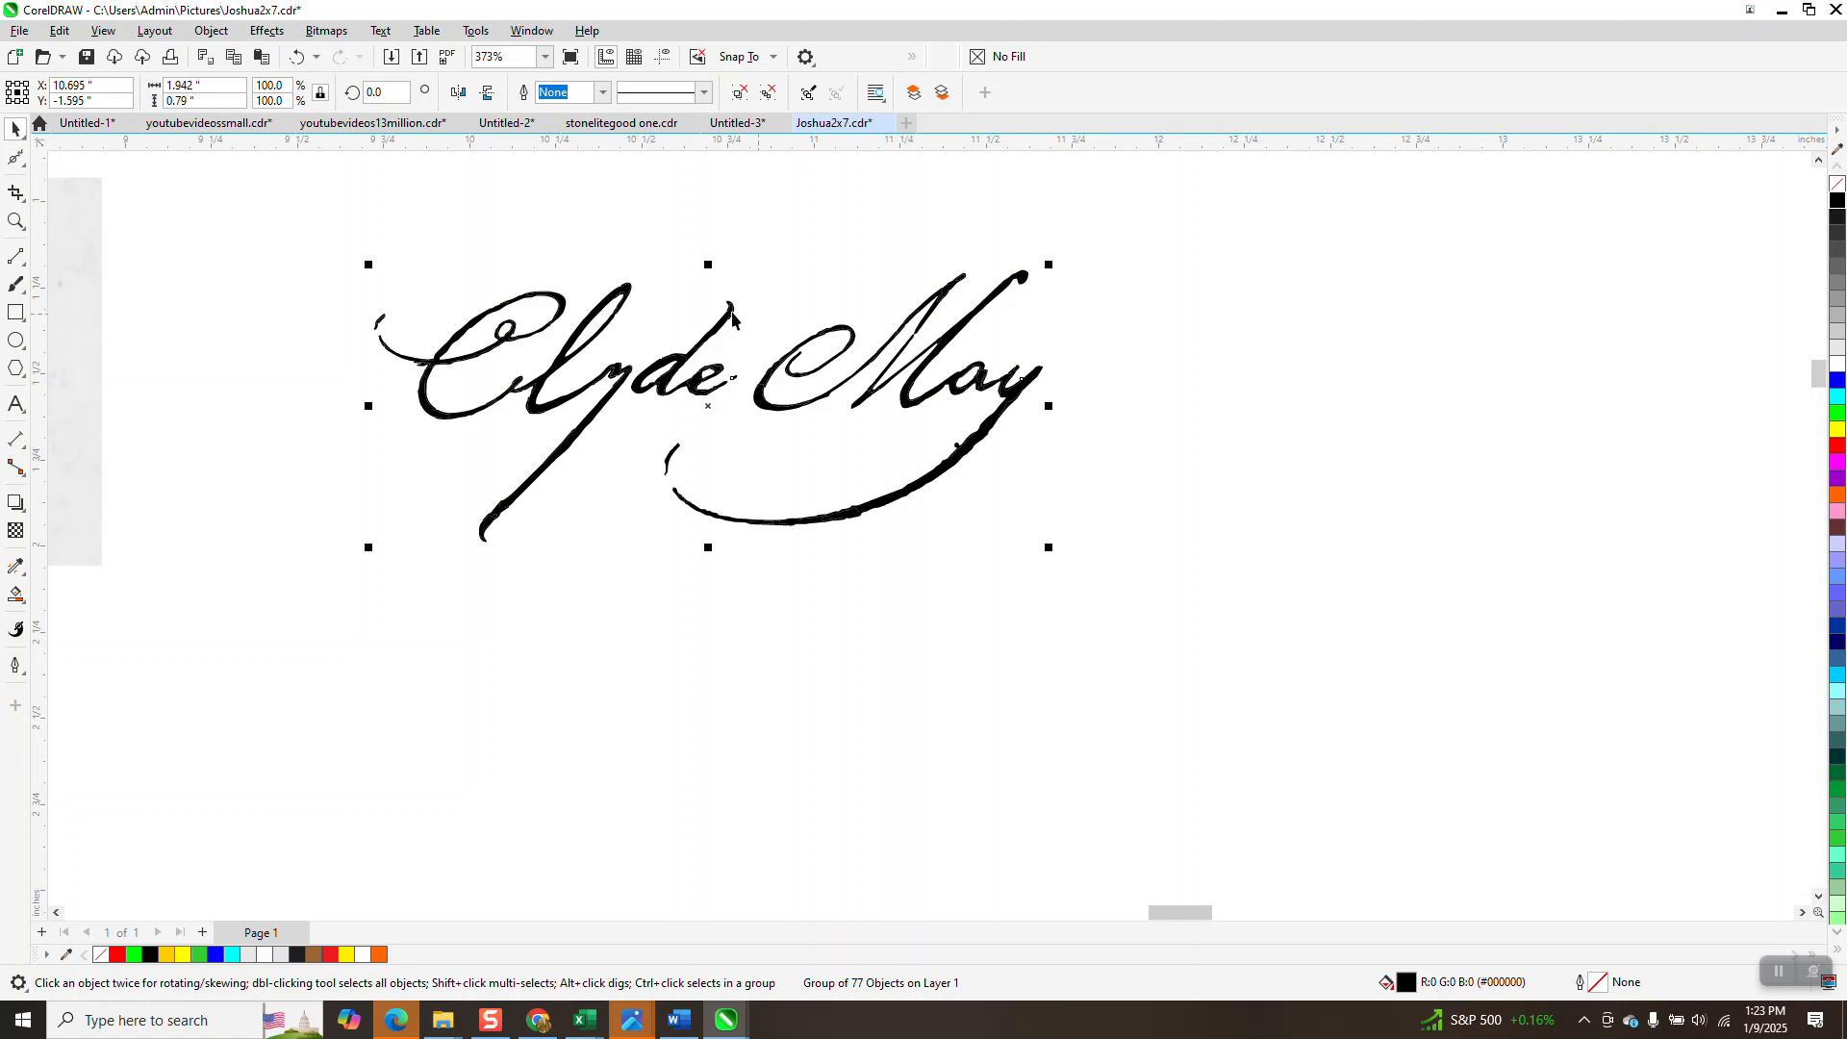
click(15, 221)
drag(289, 280, 519, 420)
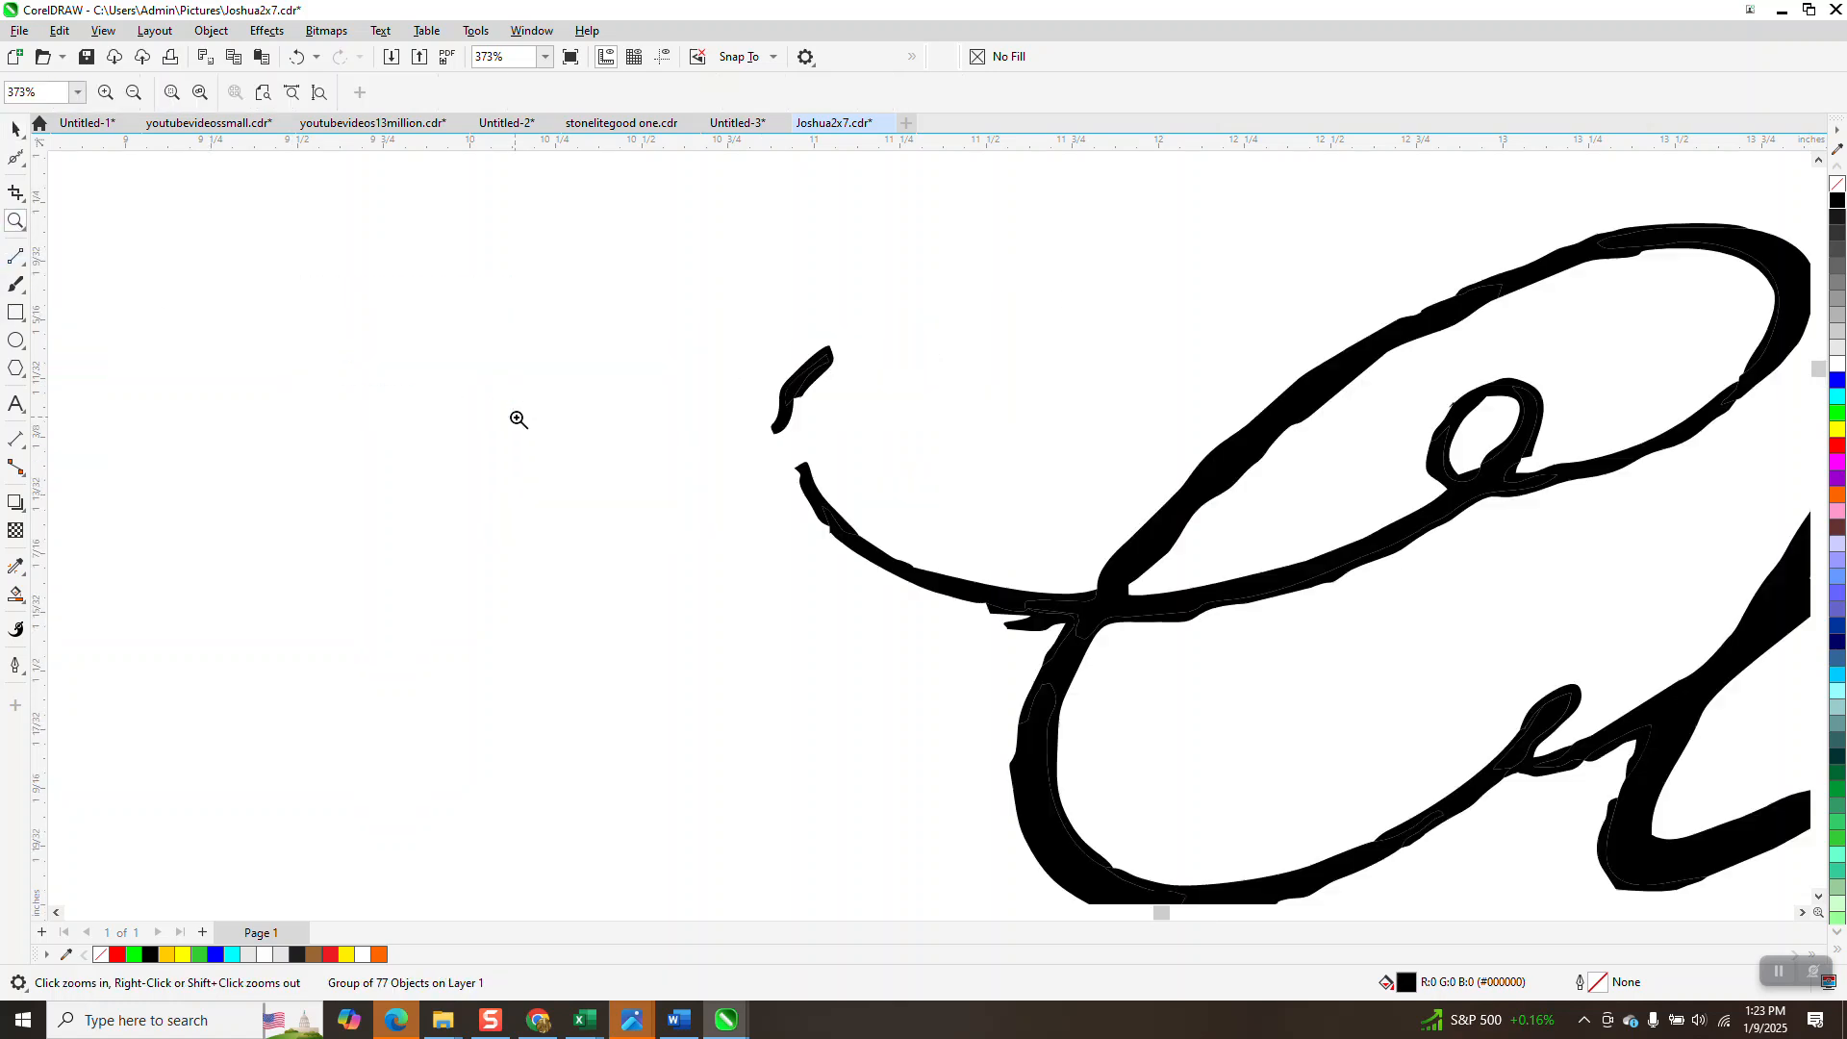
scroll(414, 406, down, 4)
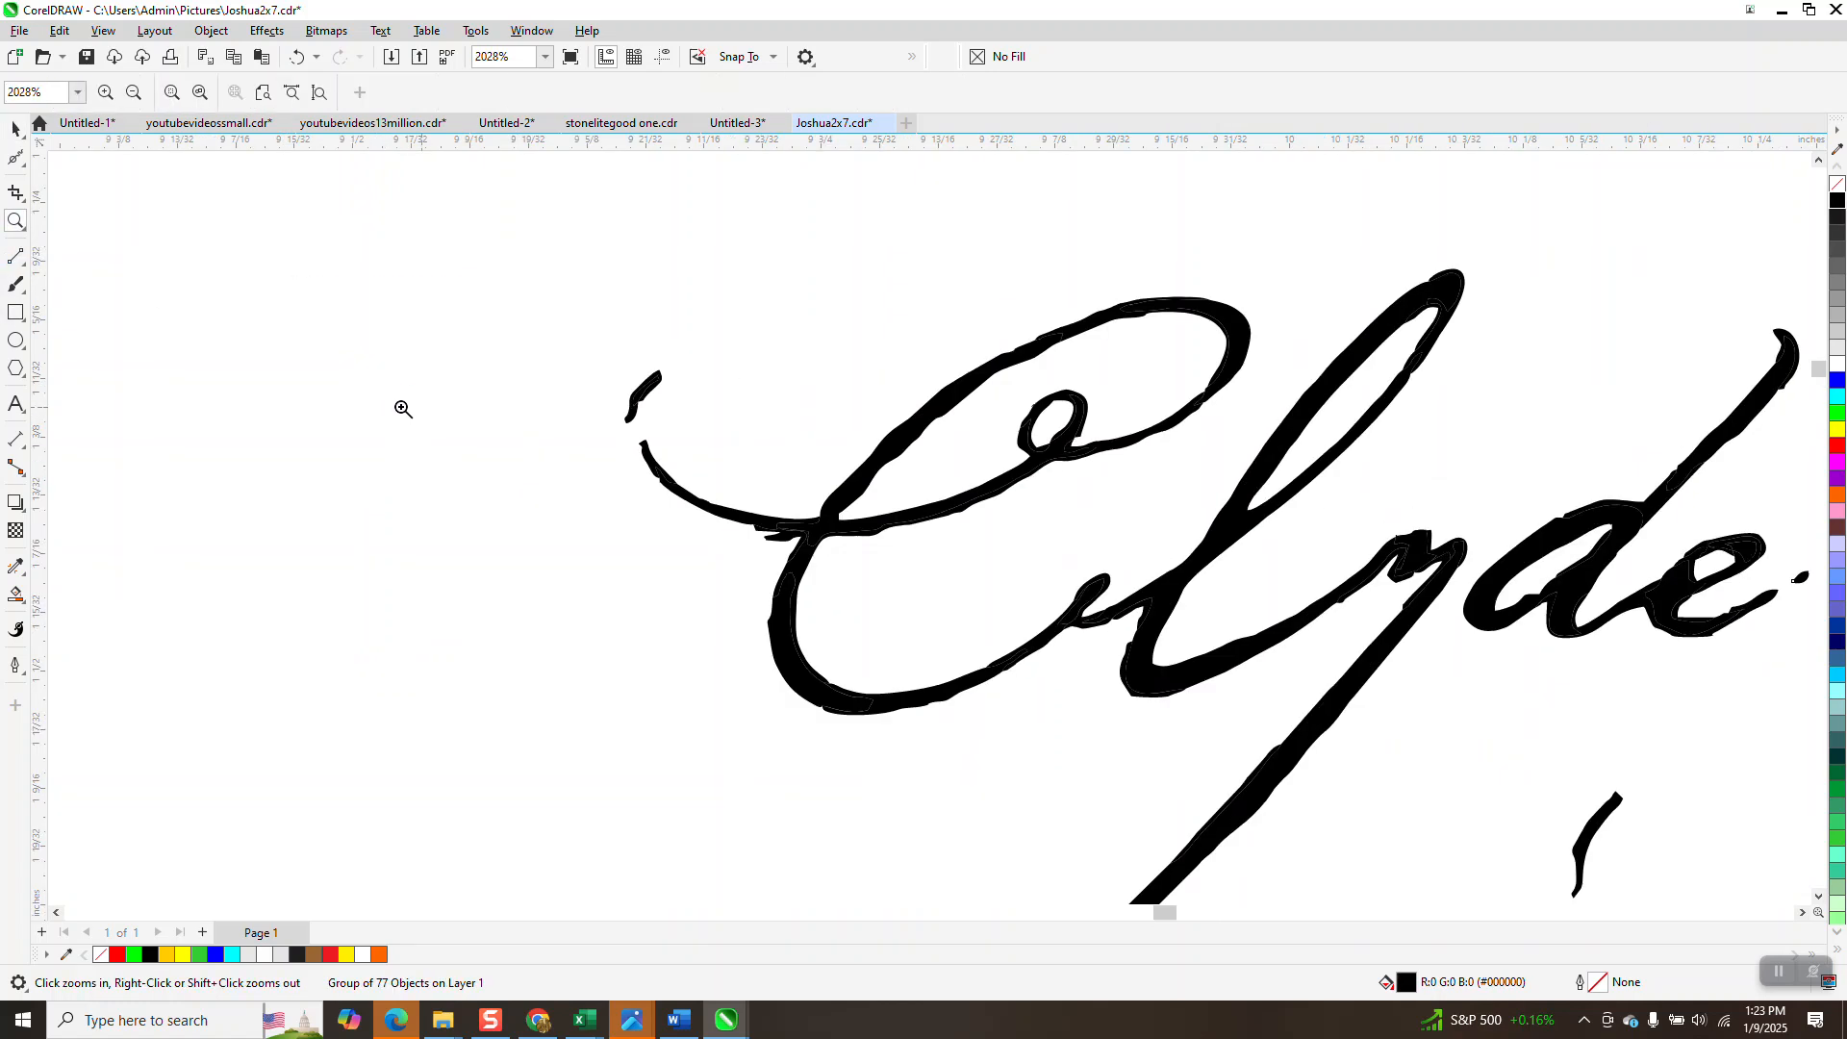
click(16, 132)
scroll(556, 273, down, 2)
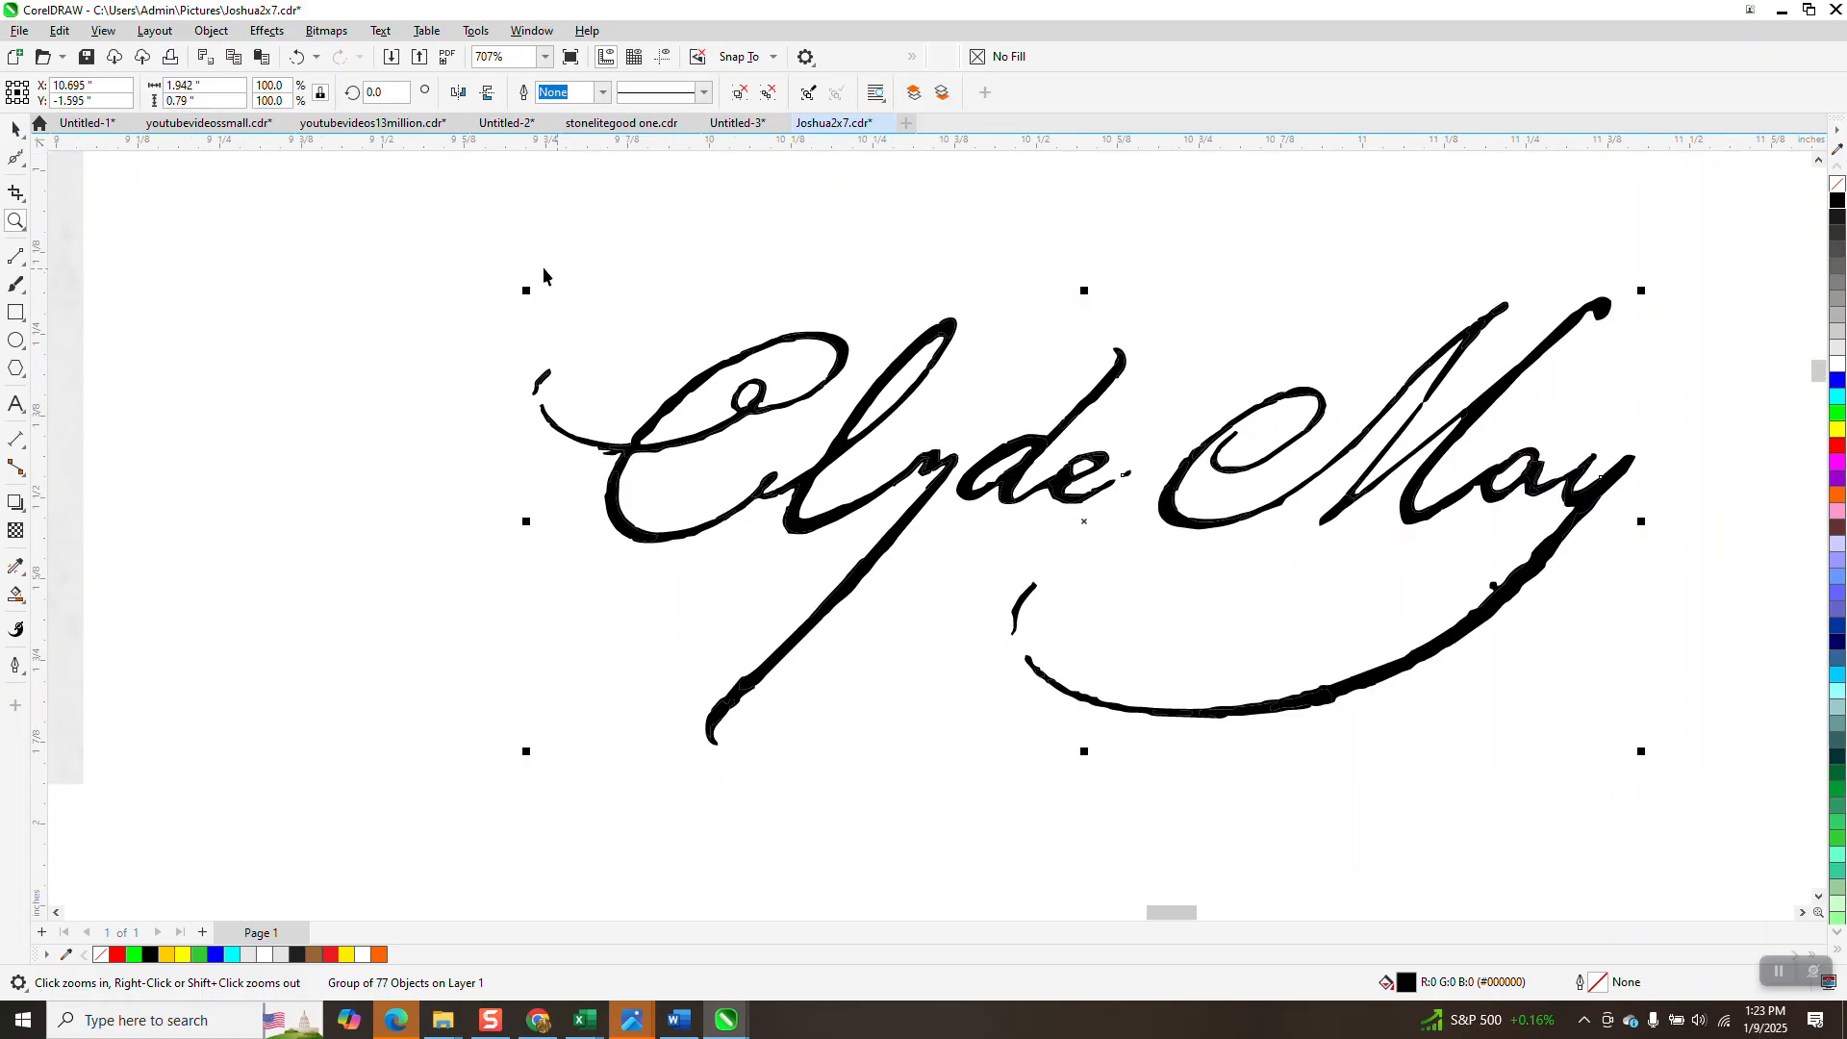
click(1830, 185)
Give the signature a black hairline outline and zoom in on the C loop and the small stroke.
right_click(1835, 199)
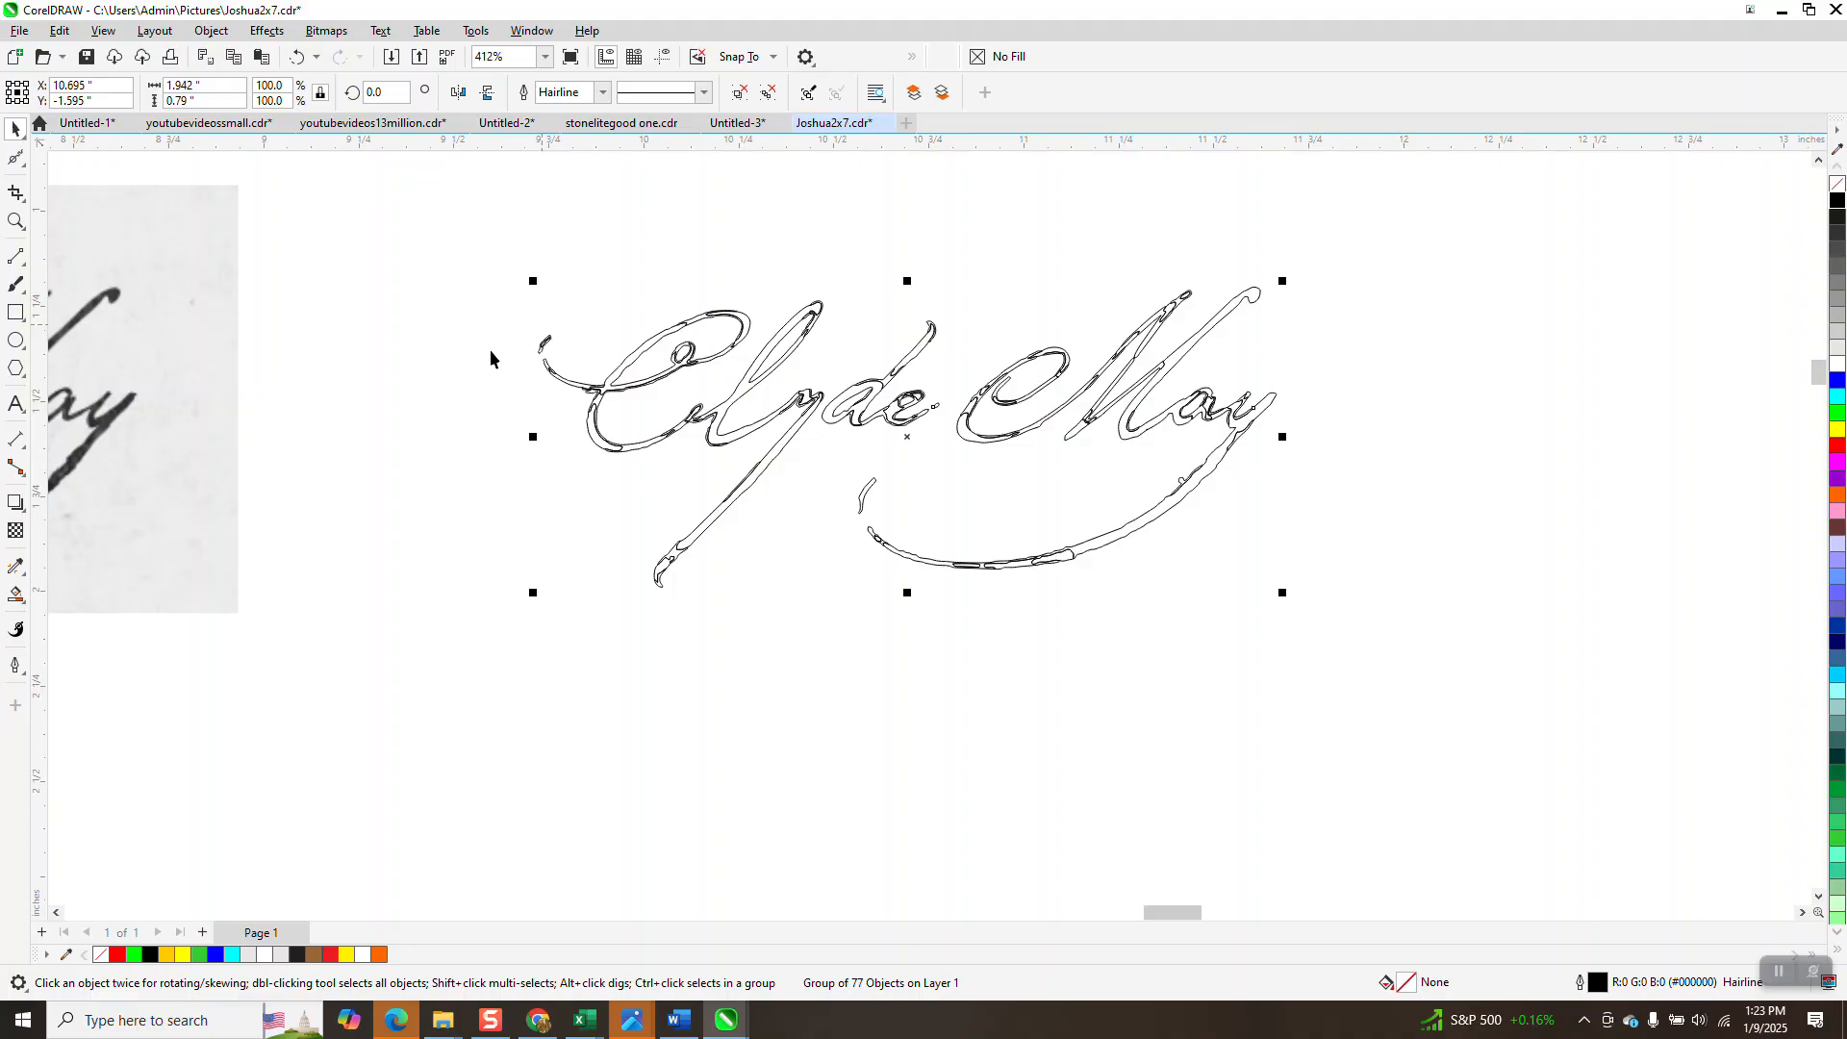
click(15, 222)
drag(684, 300, 765, 371)
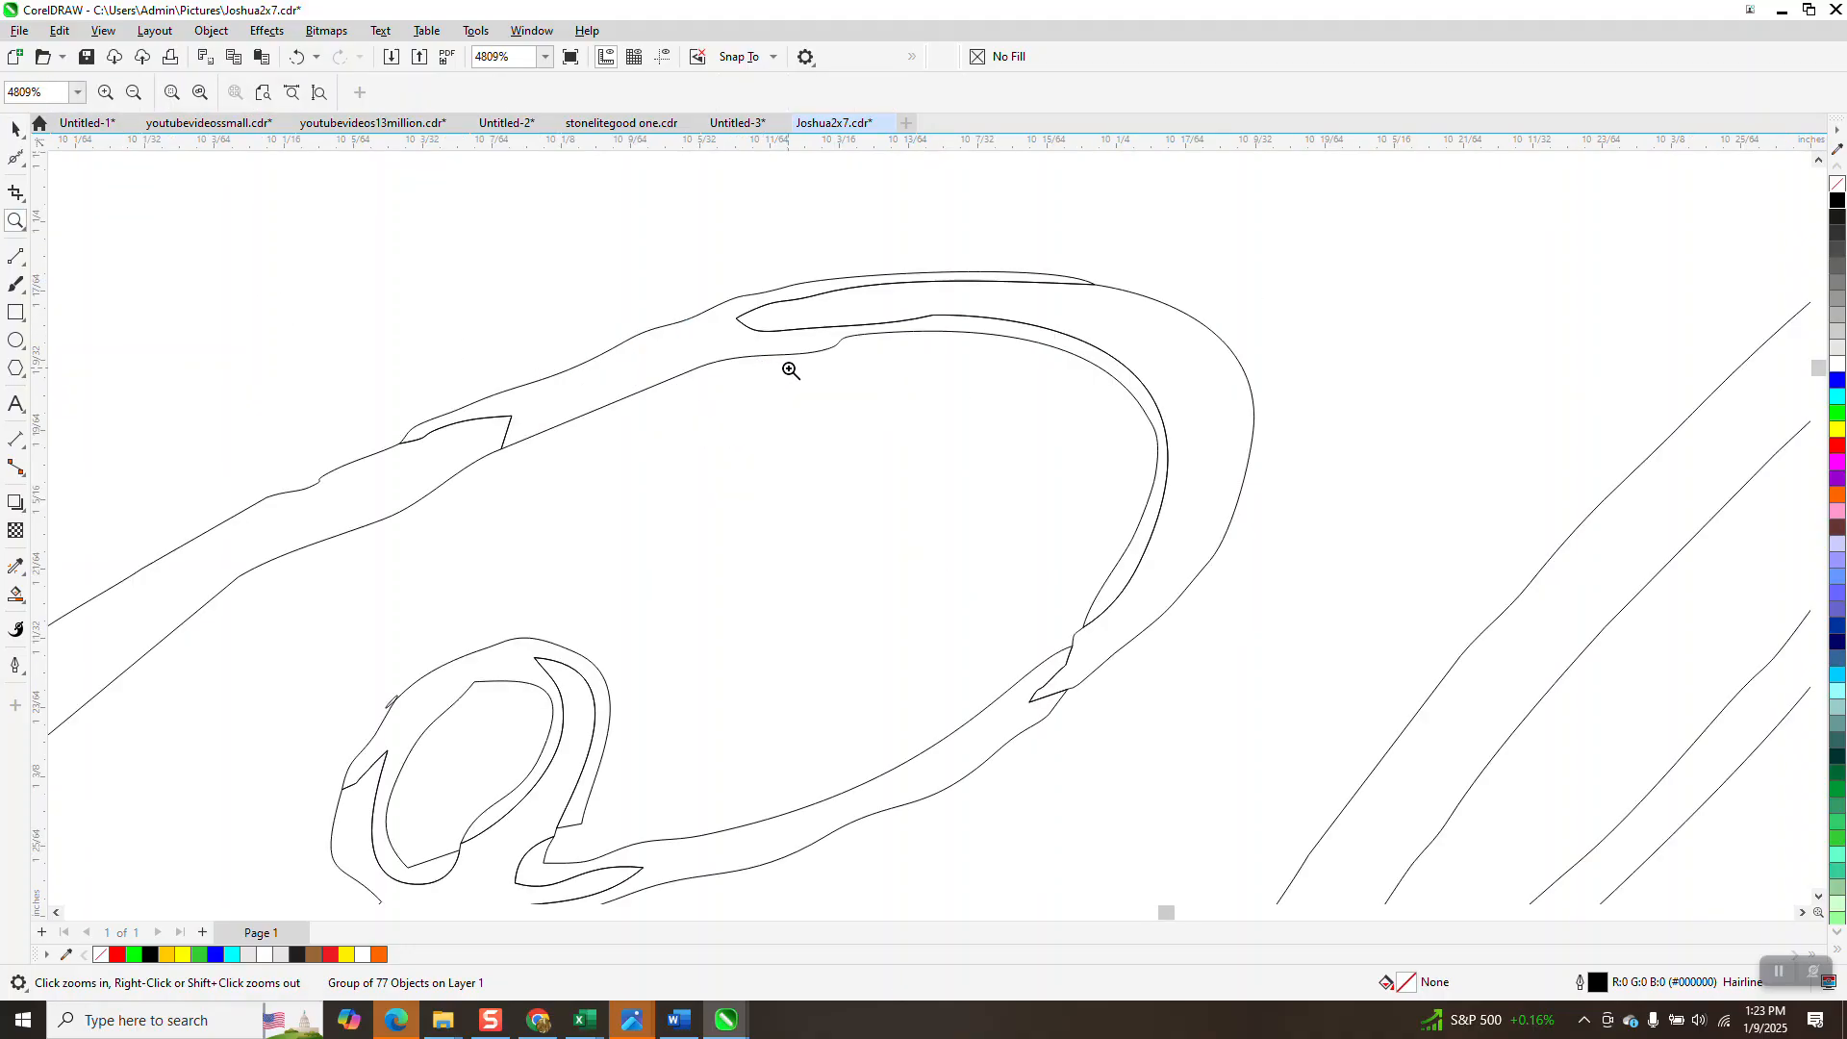
scroll(791, 370, down, 5)
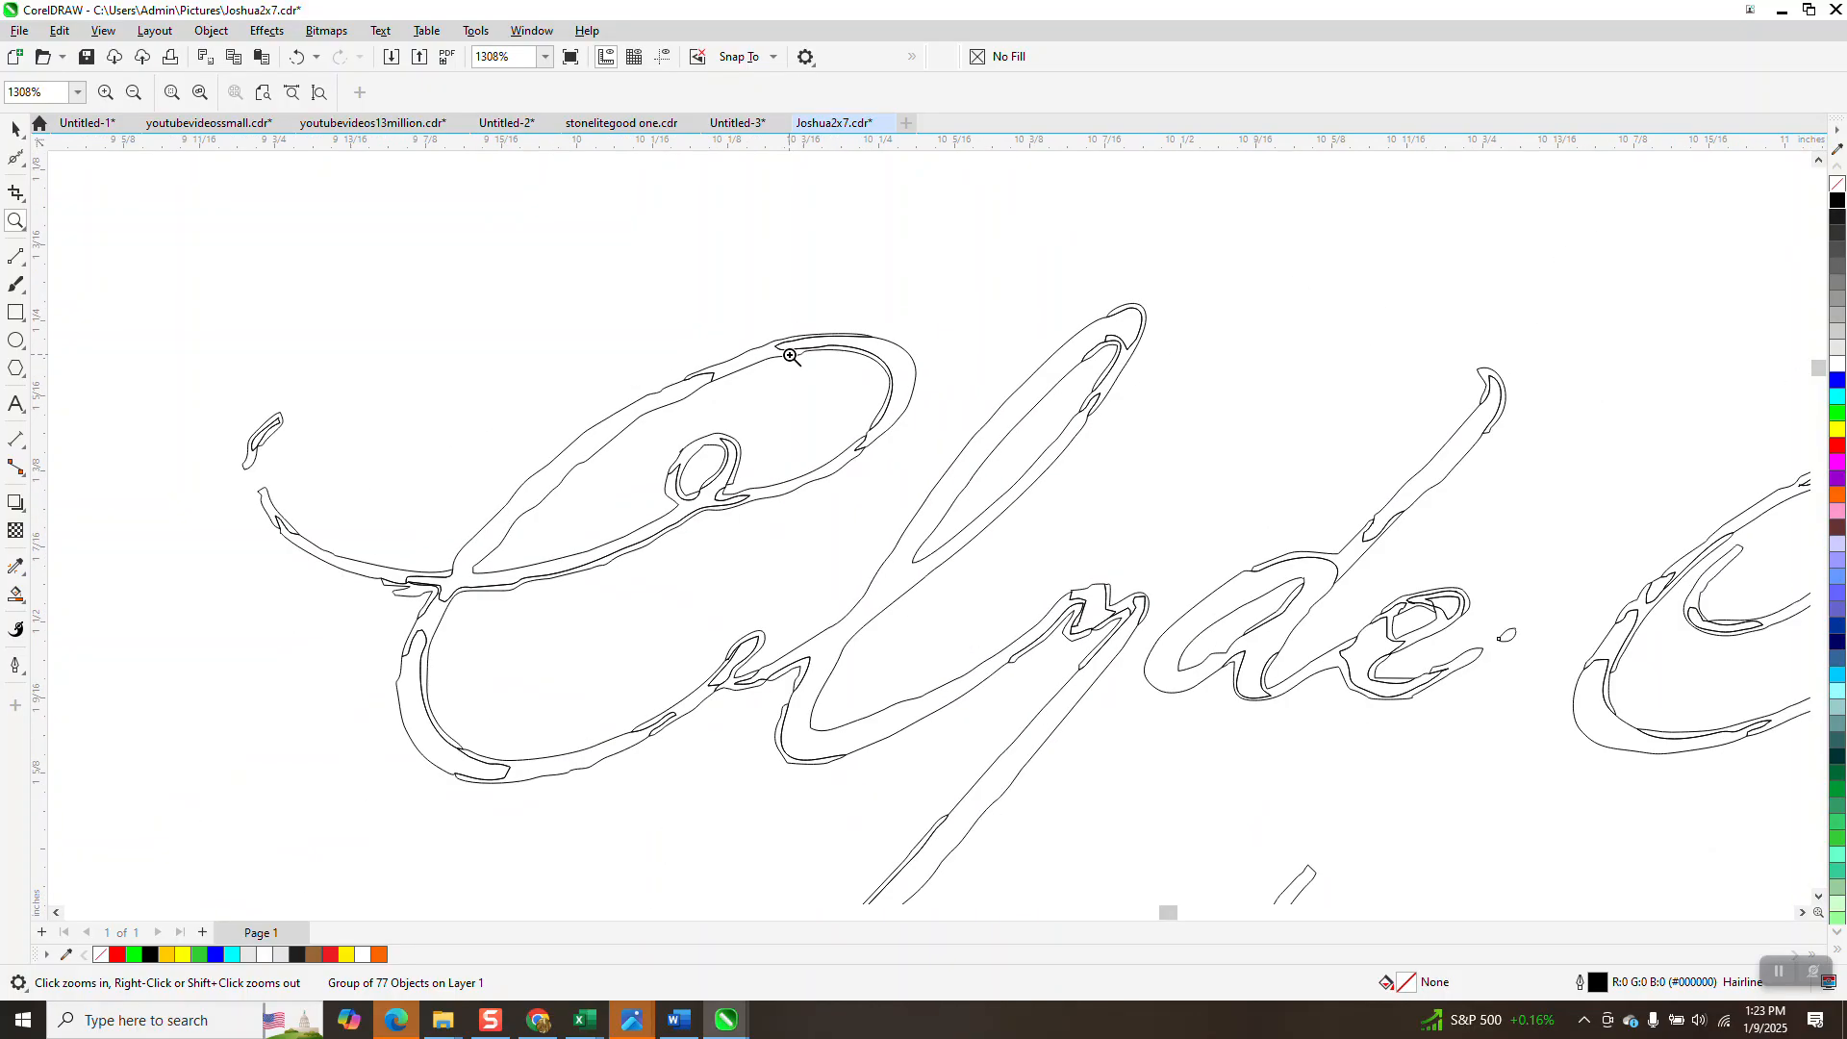
scroll(791, 357, down, 2)
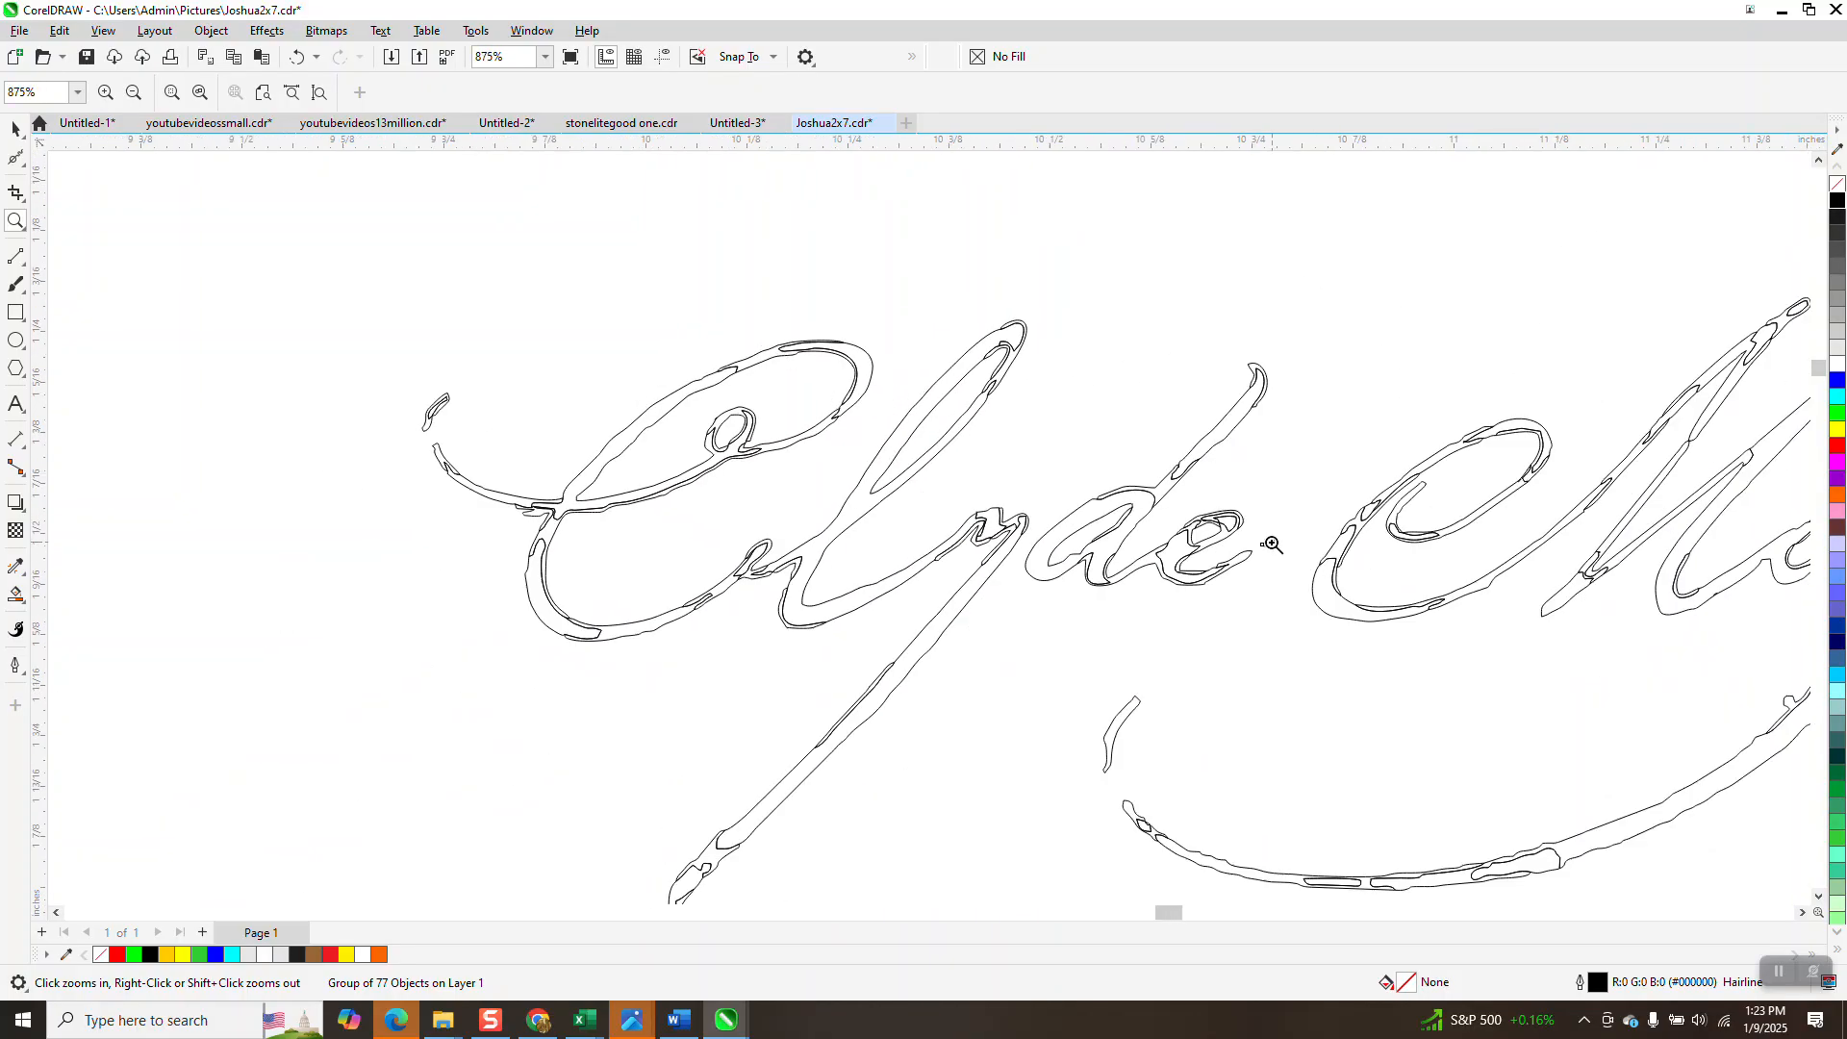
drag(393, 387, 514, 487)
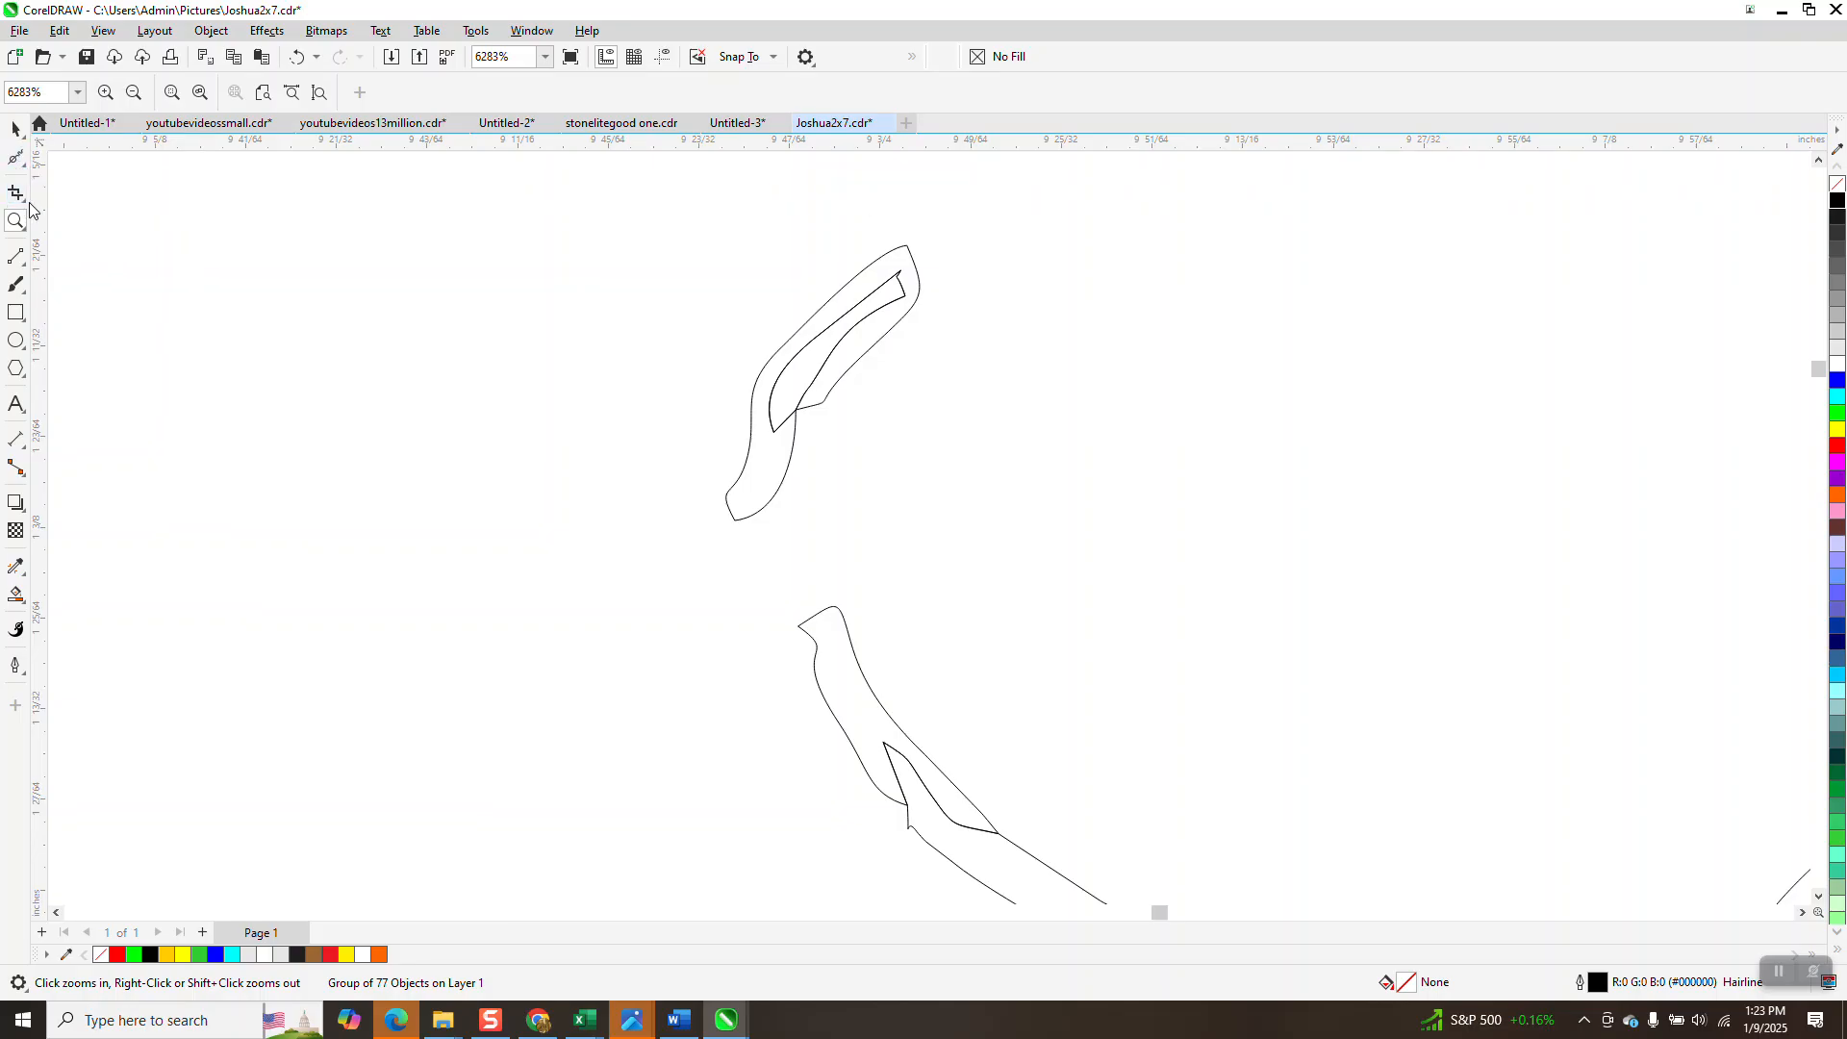
Ungroup the signature into its 77 separate curves with Object > Group > Ungroup.
click(15, 128)
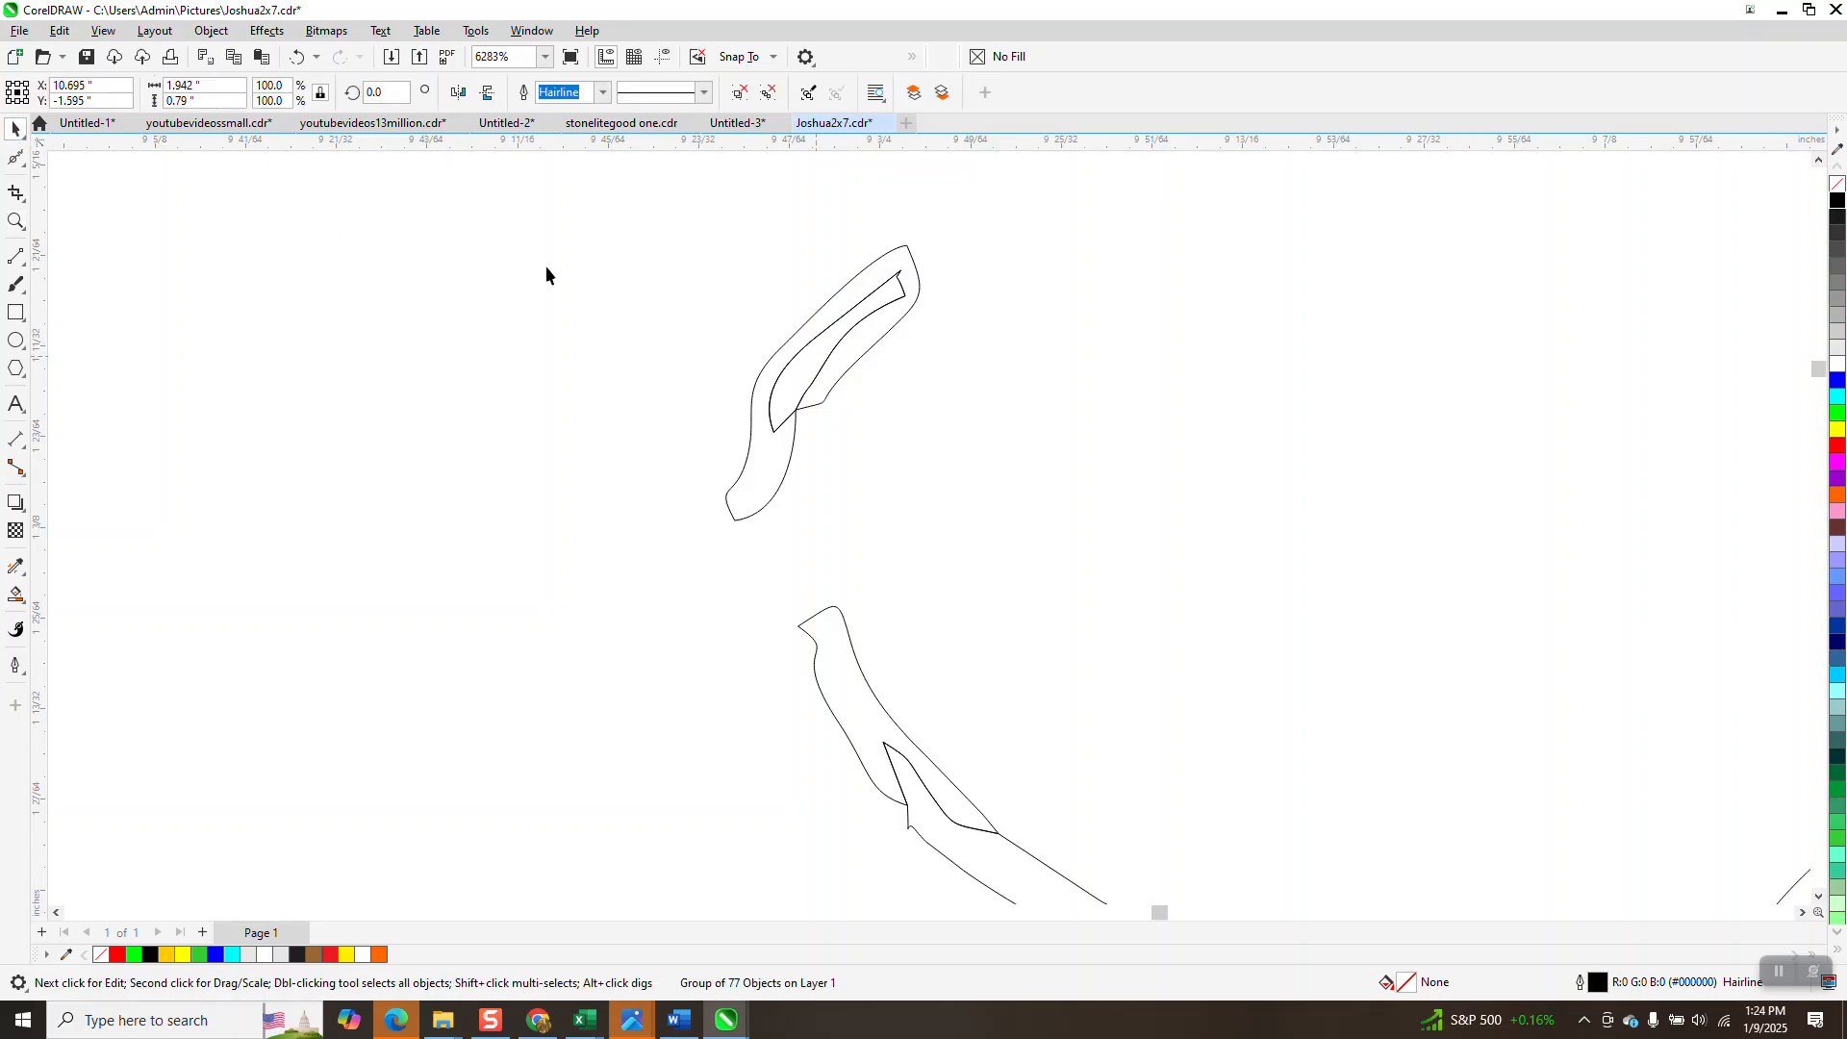
click(211, 30)
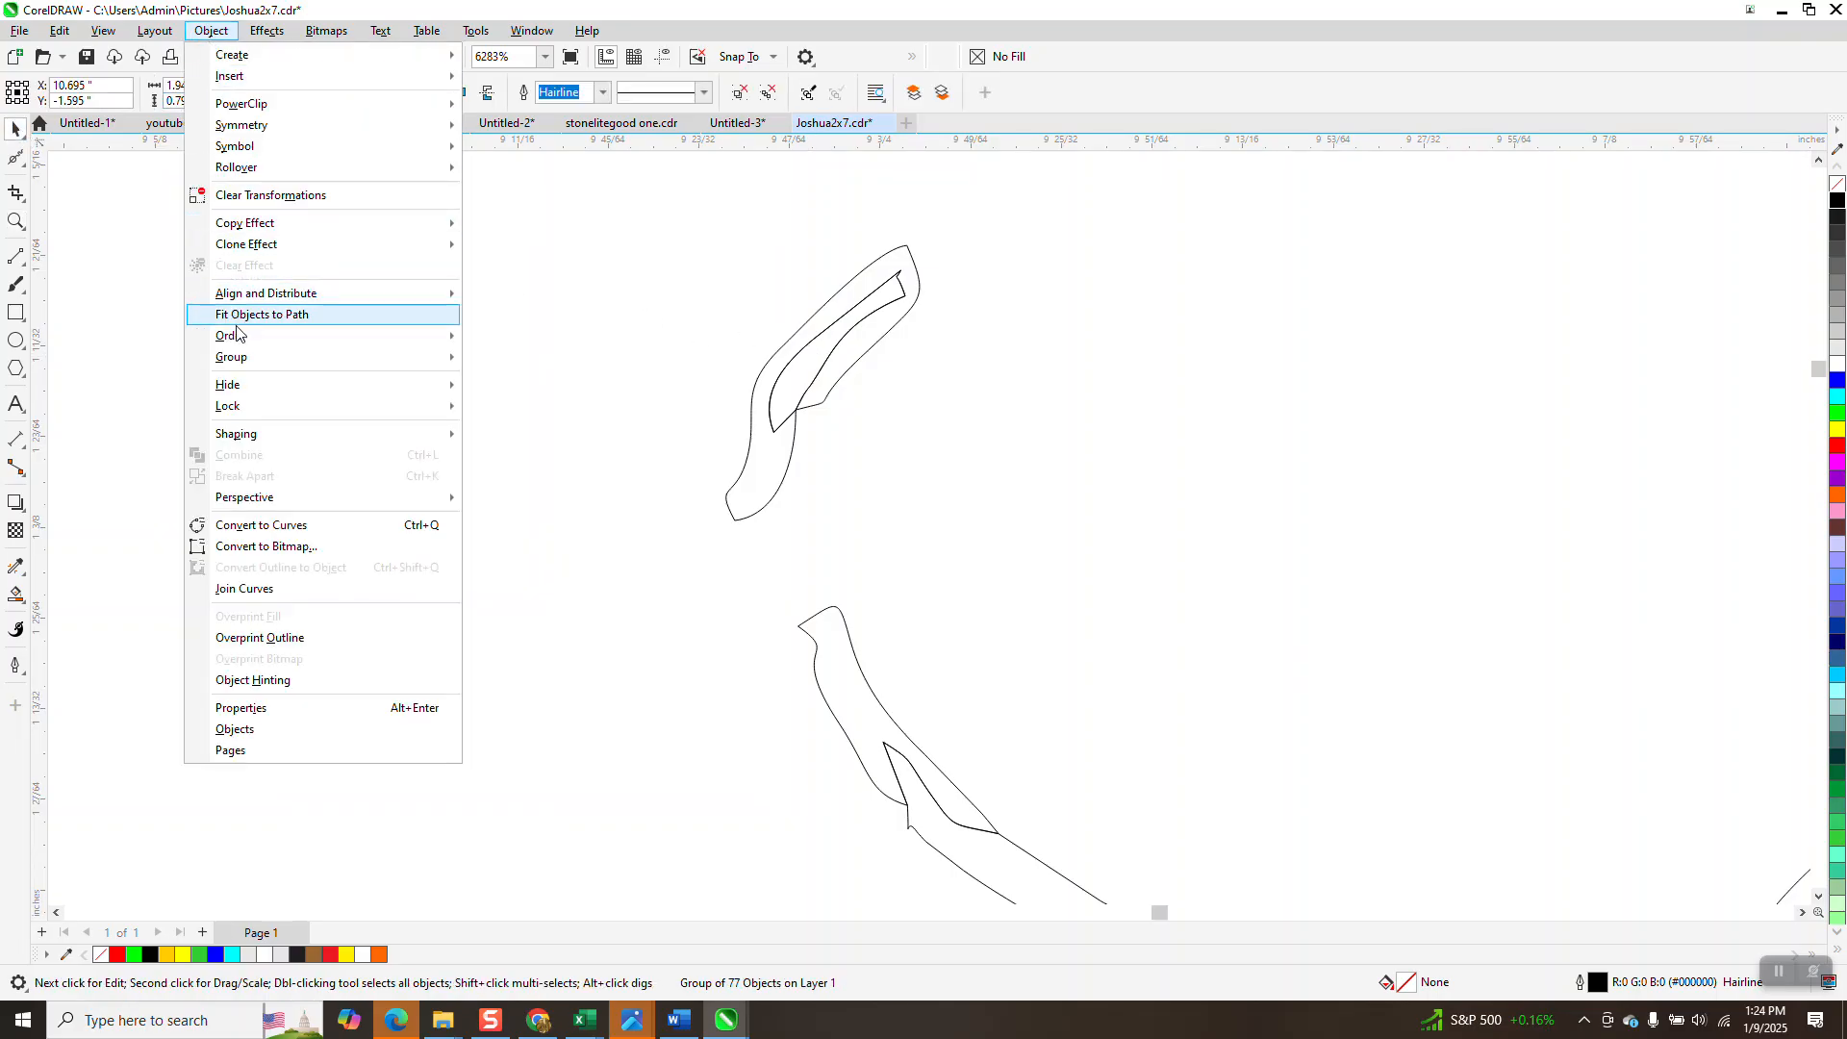
mouse_move(243, 355)
click(496, 385)
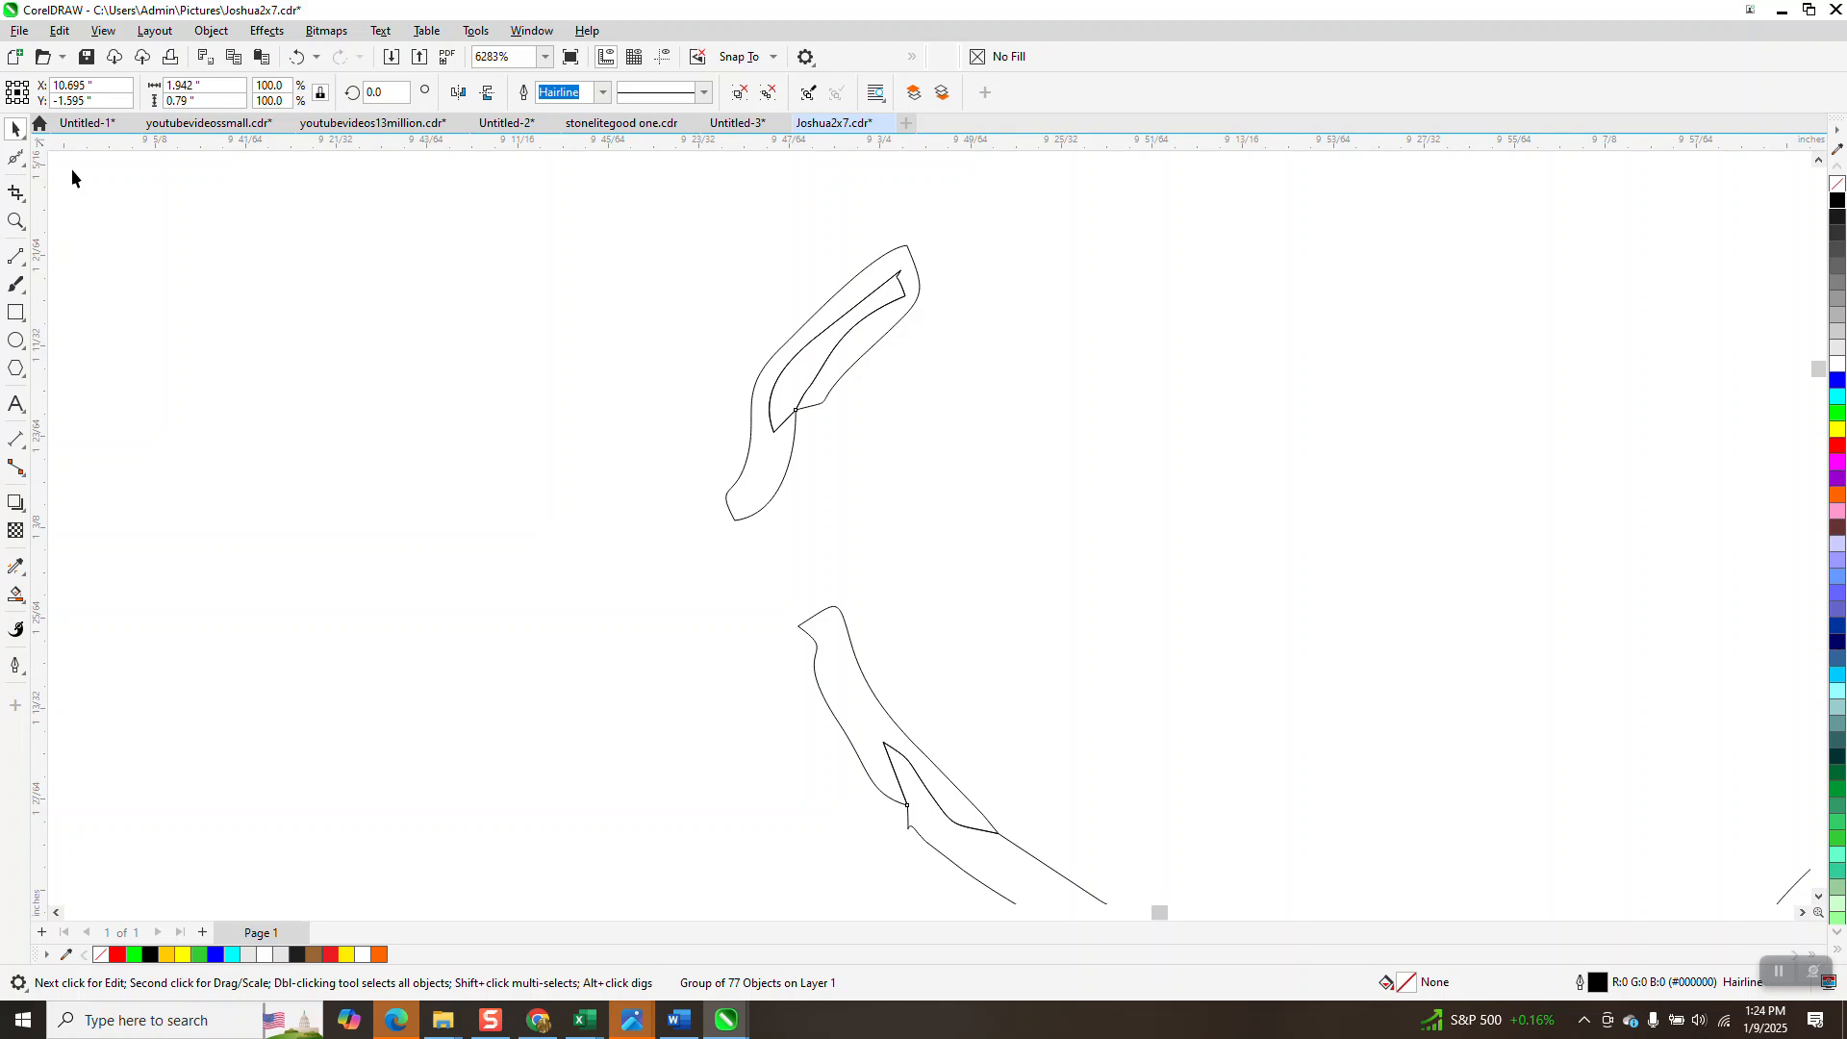
With the Shape tool, move the small stroke's two top nodes so it joins the C, then zoom out.
click(15, 157)
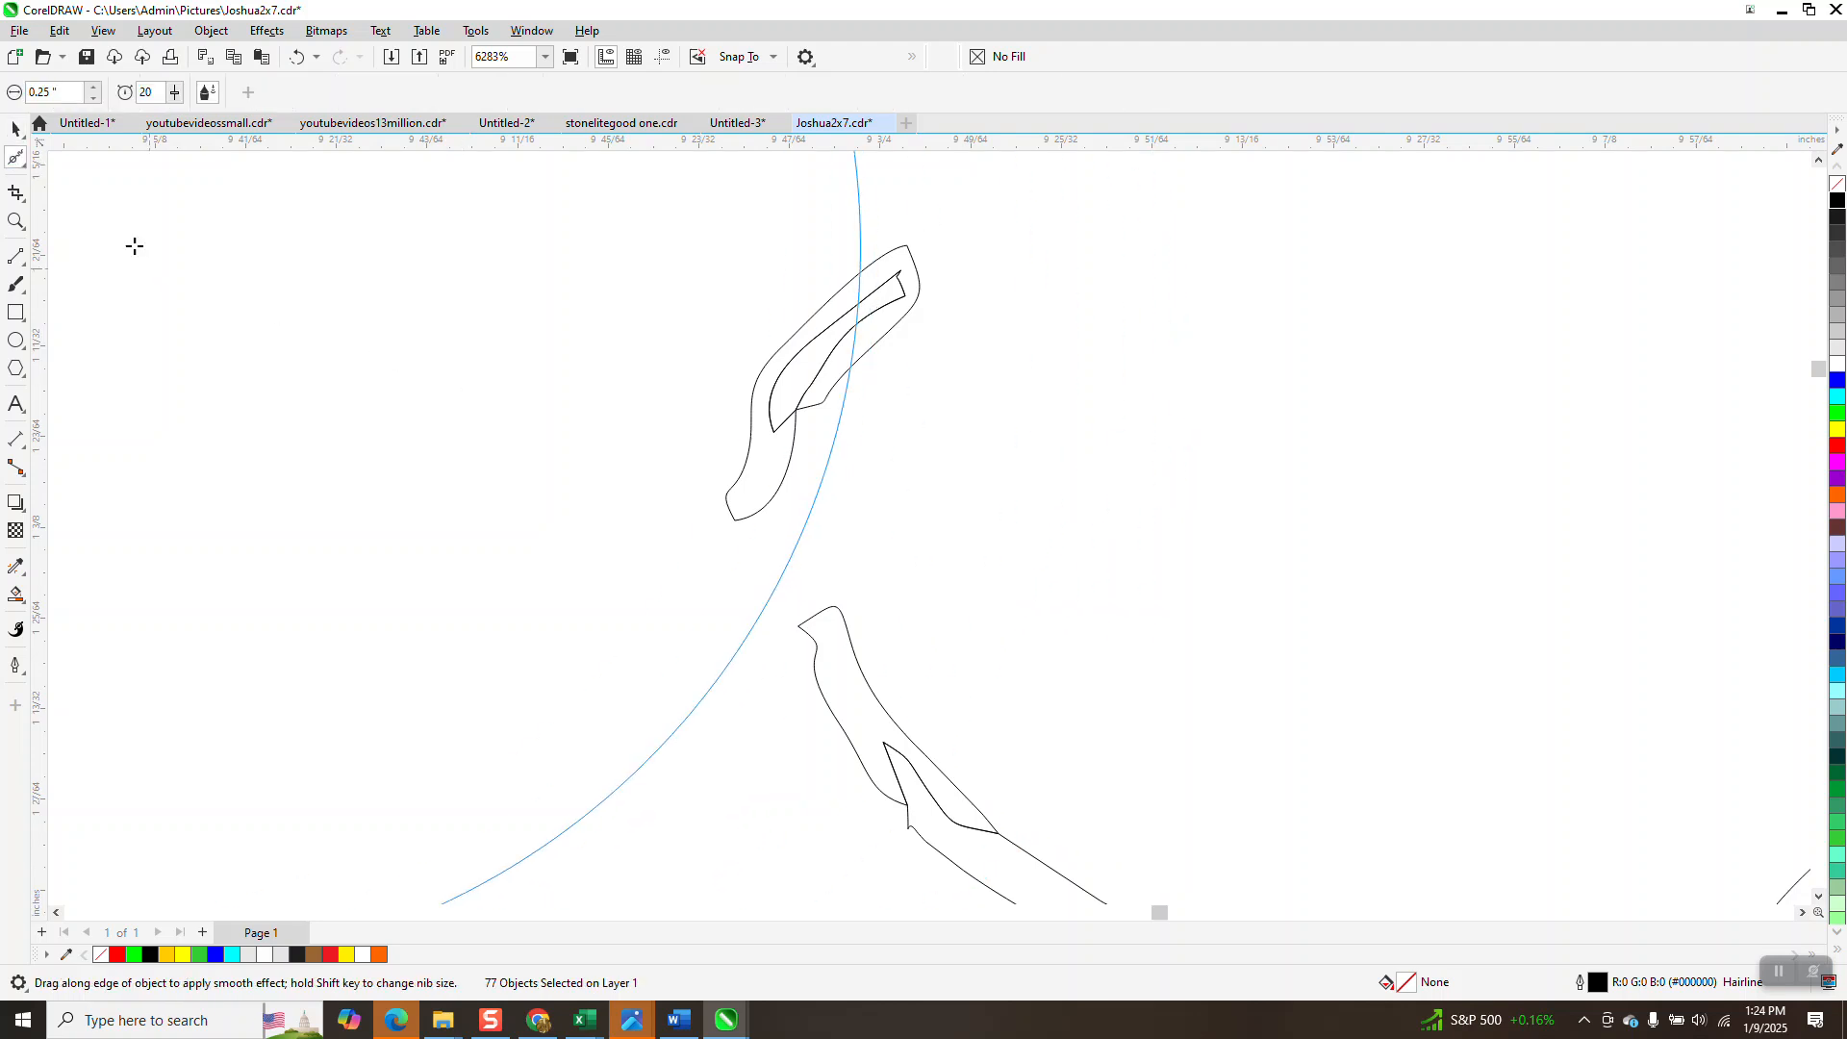
click(22, 166)
click(68, 154)
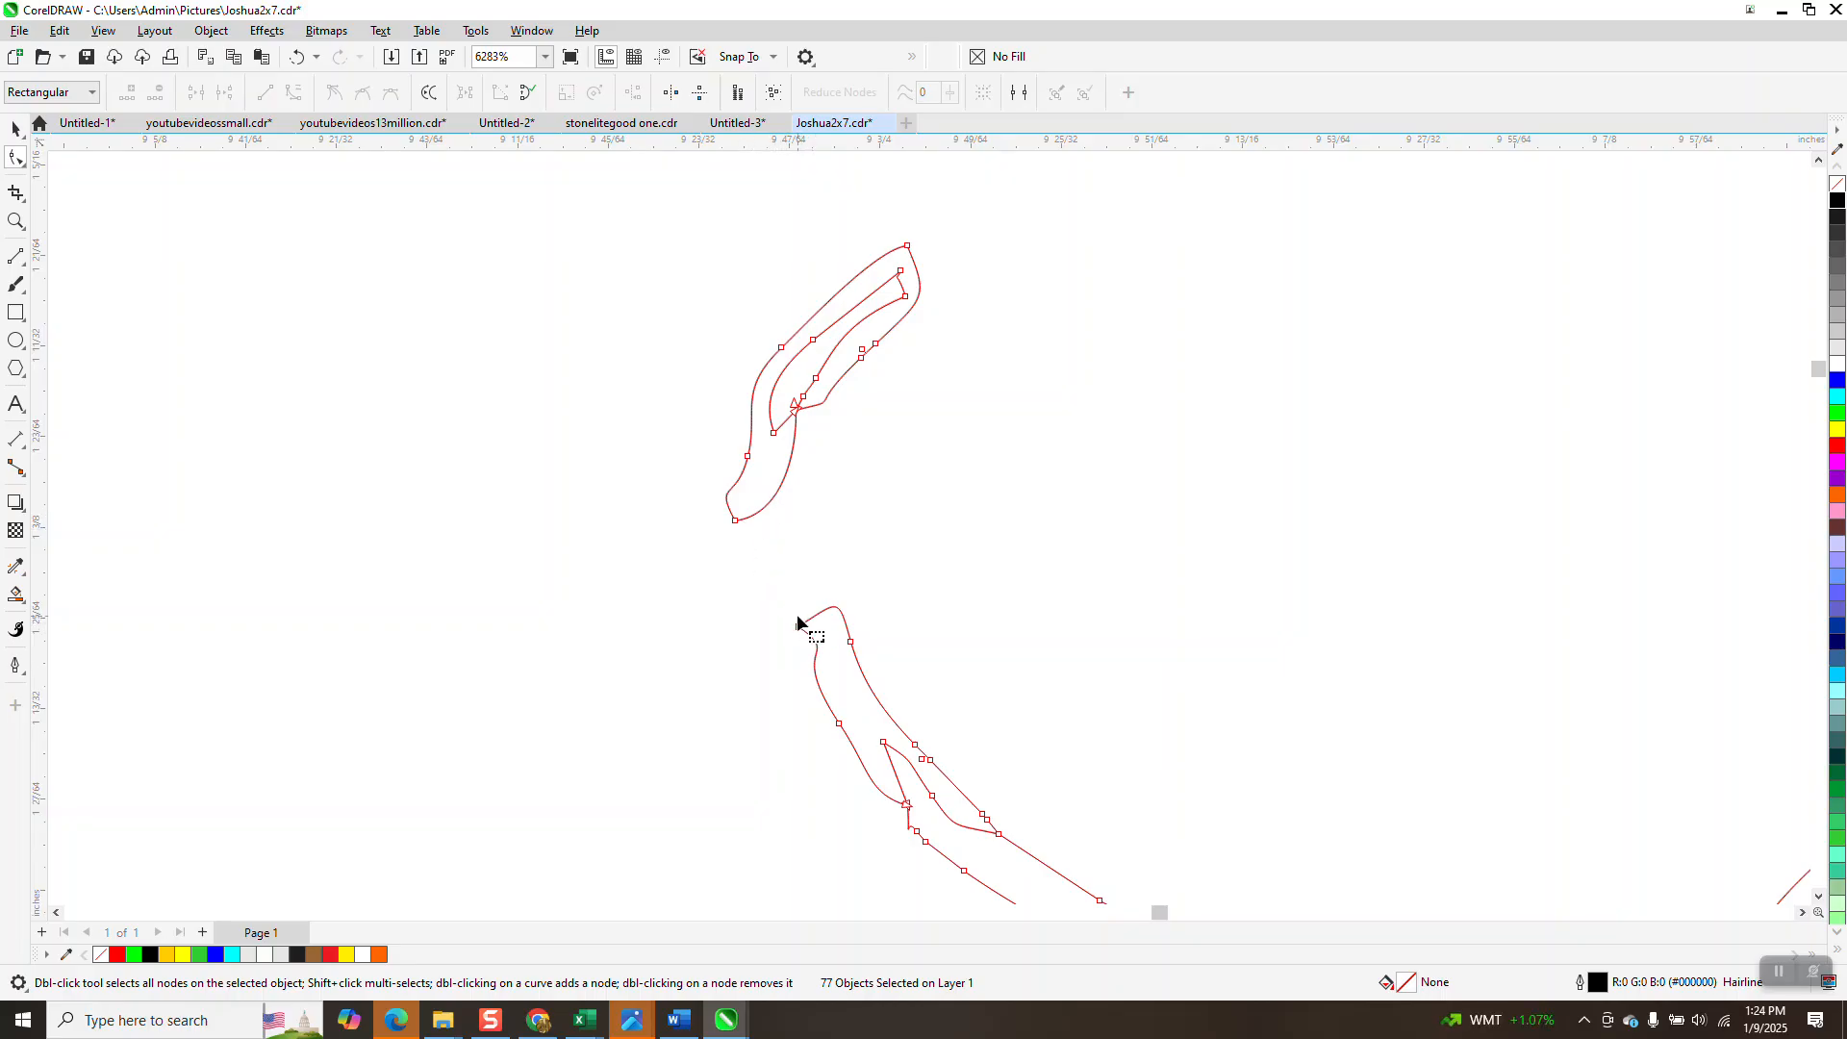
drag(885, 652, 793, 528)
scroll(518, 450, down, 2)
scroll(519, 442, down, 2)
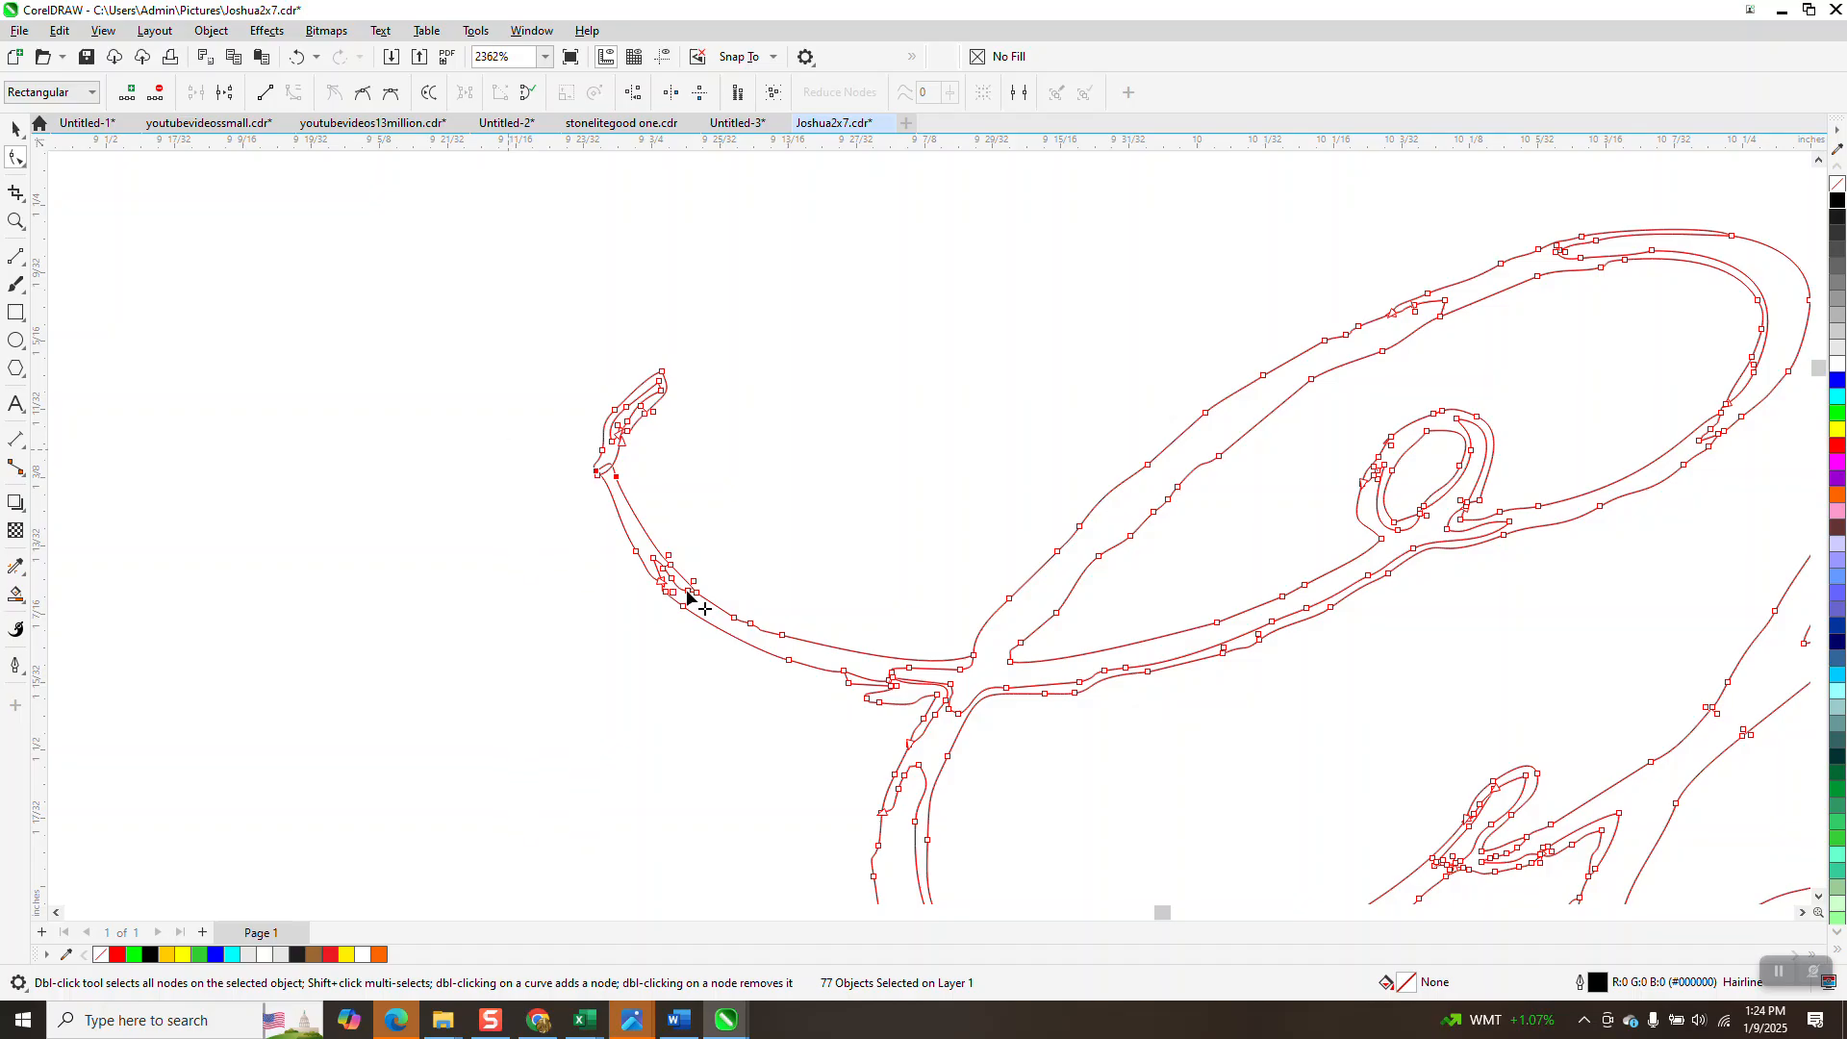
scroll(620, 429, down, 4)
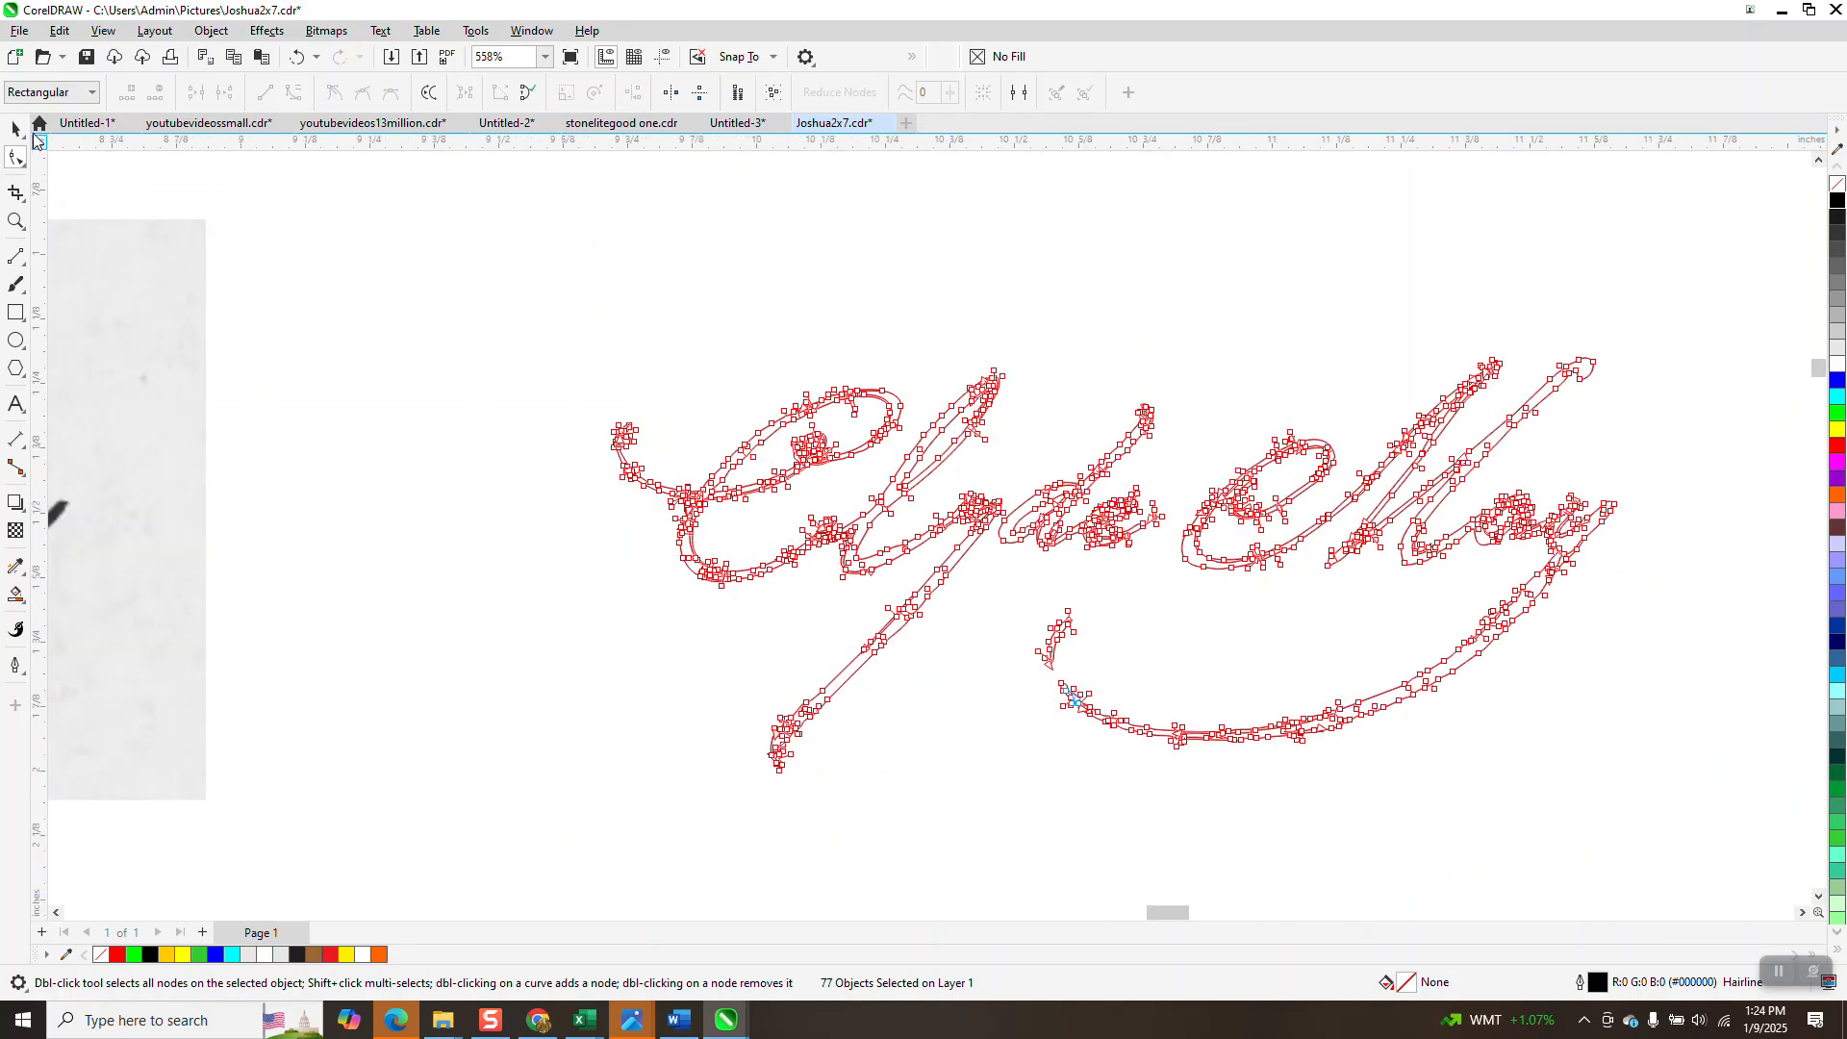
scroll(551, 354, down, 1)
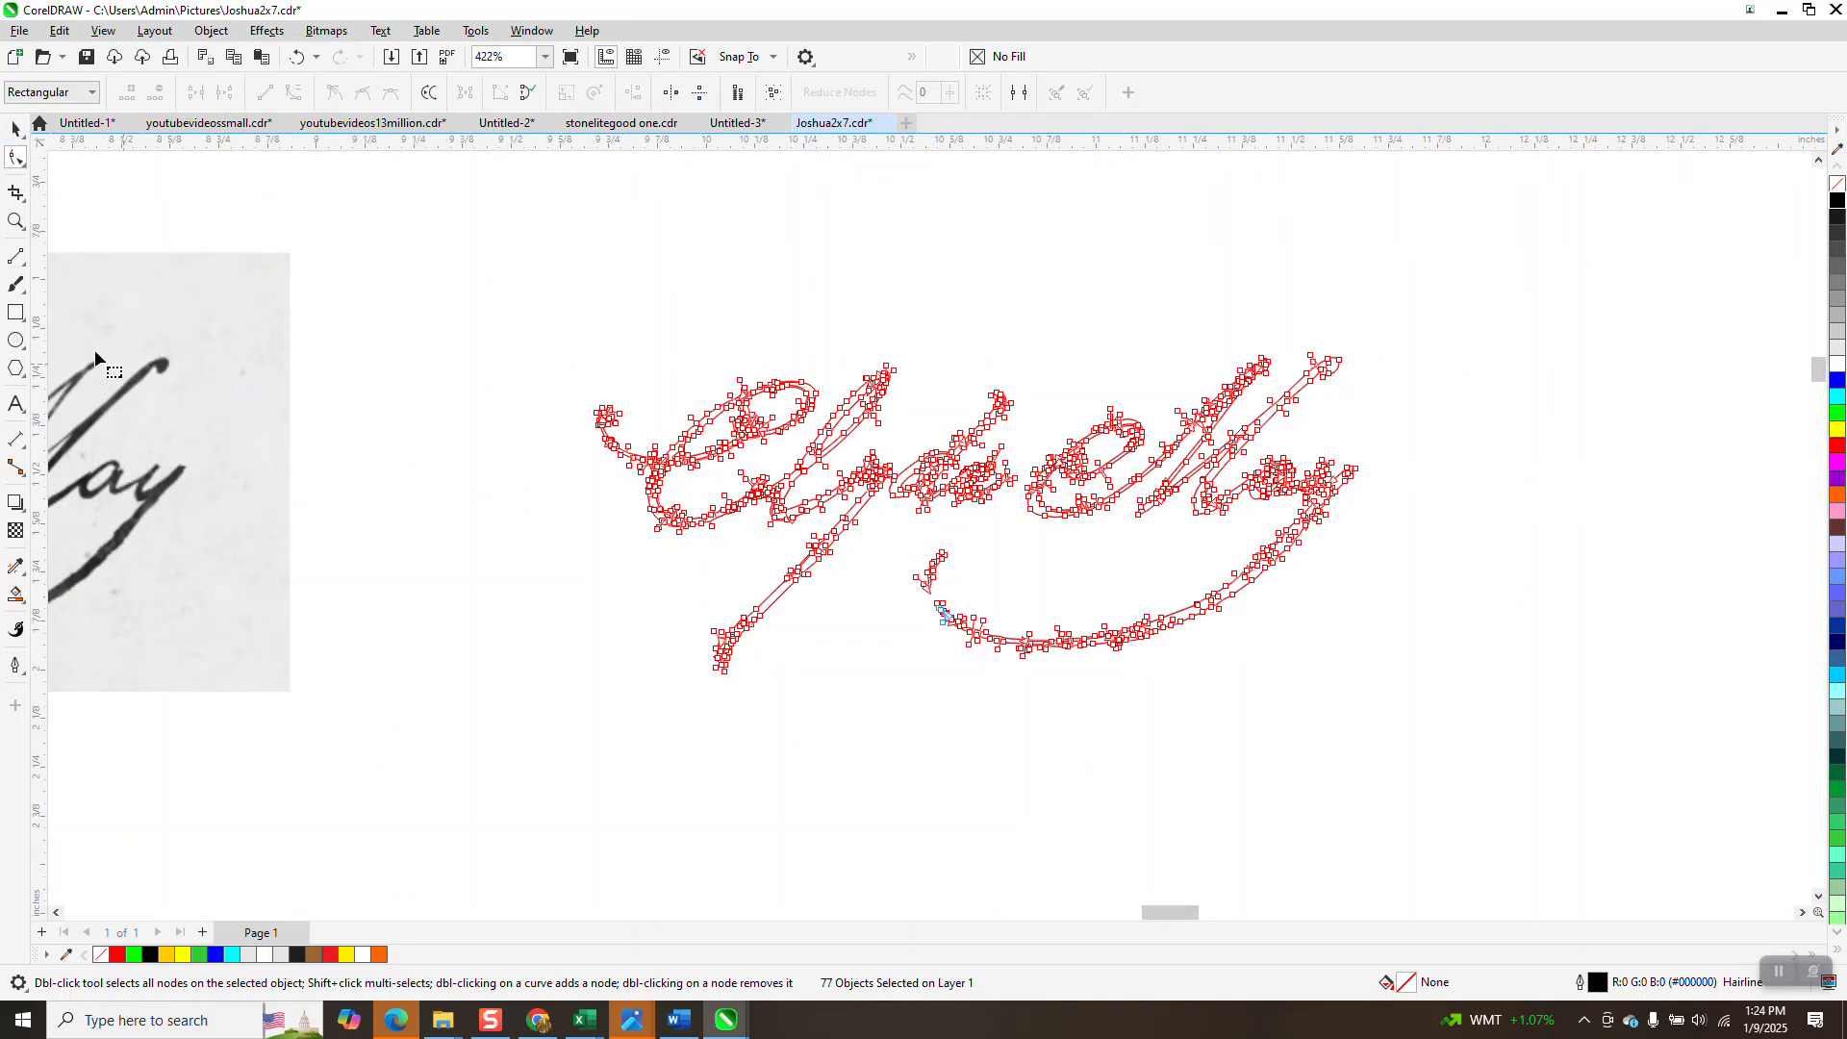
click(15, 313)
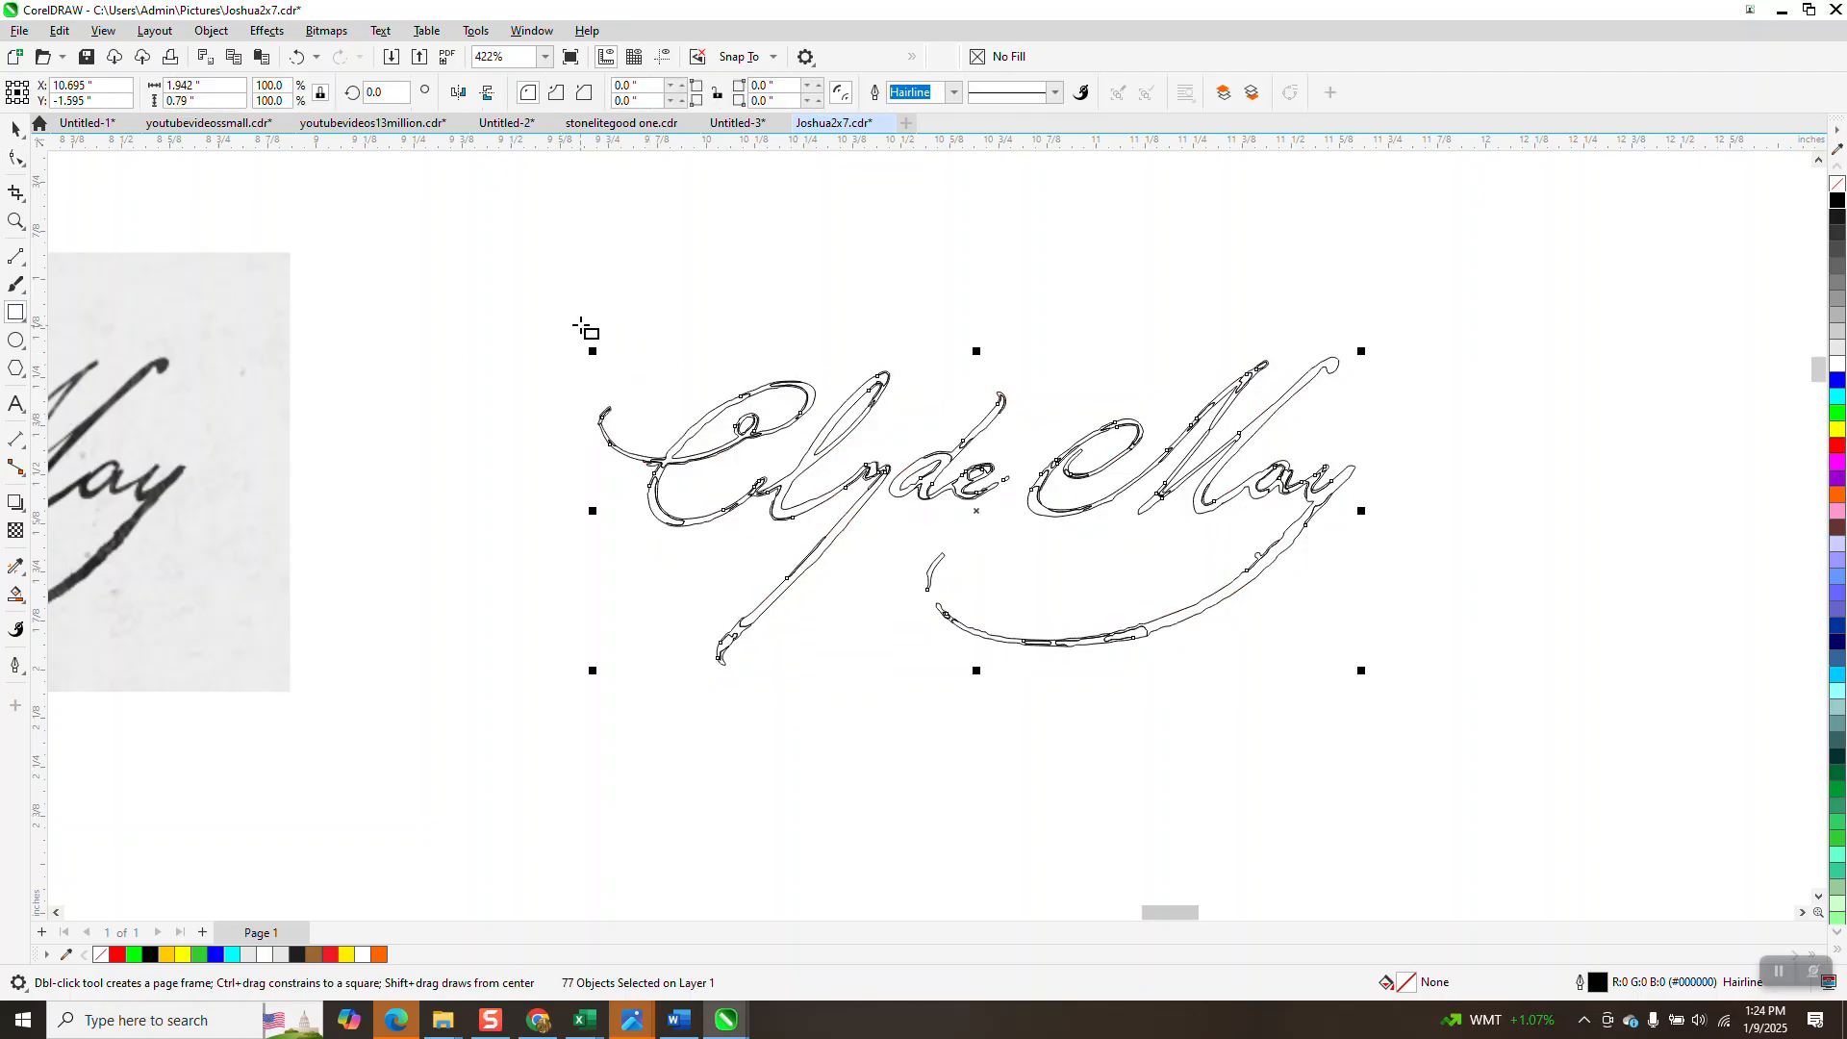
Draw a rectangle around the tracing and Smart Fill the area around the lettering blue.
drag(568, 314, 1392, 677)
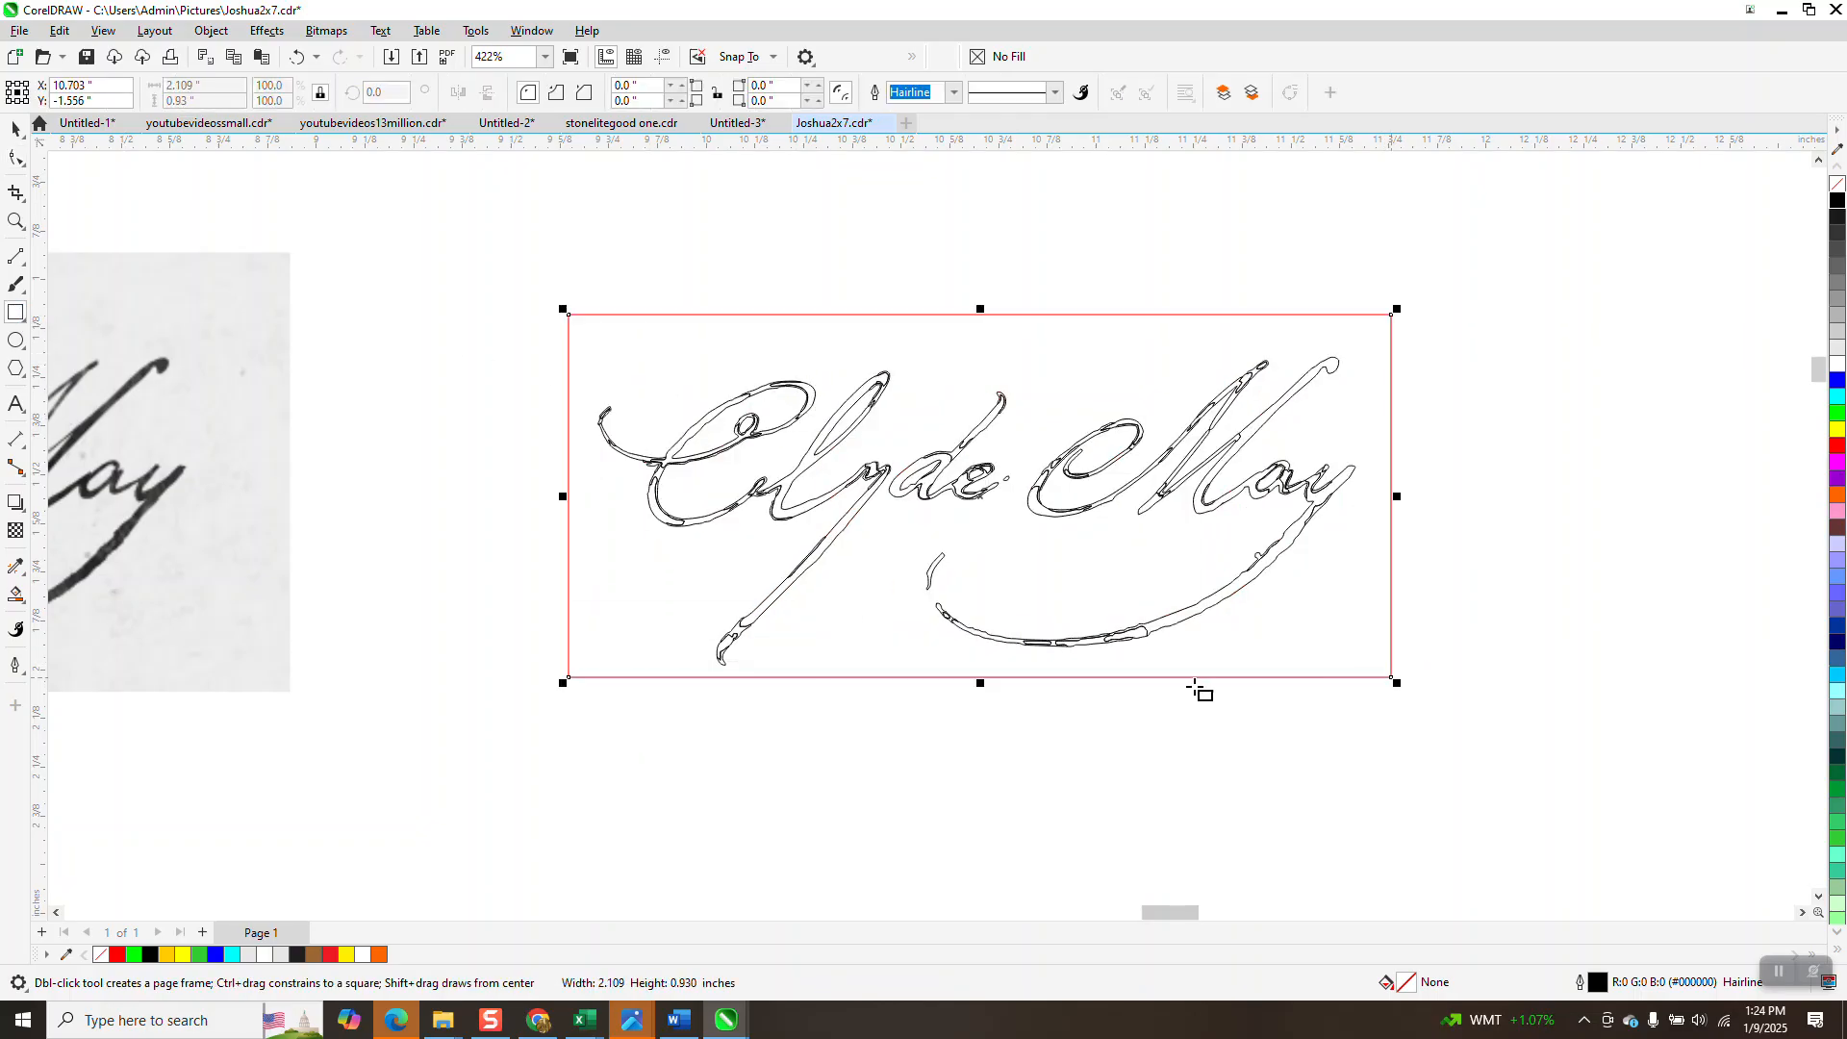
click(27, 606)
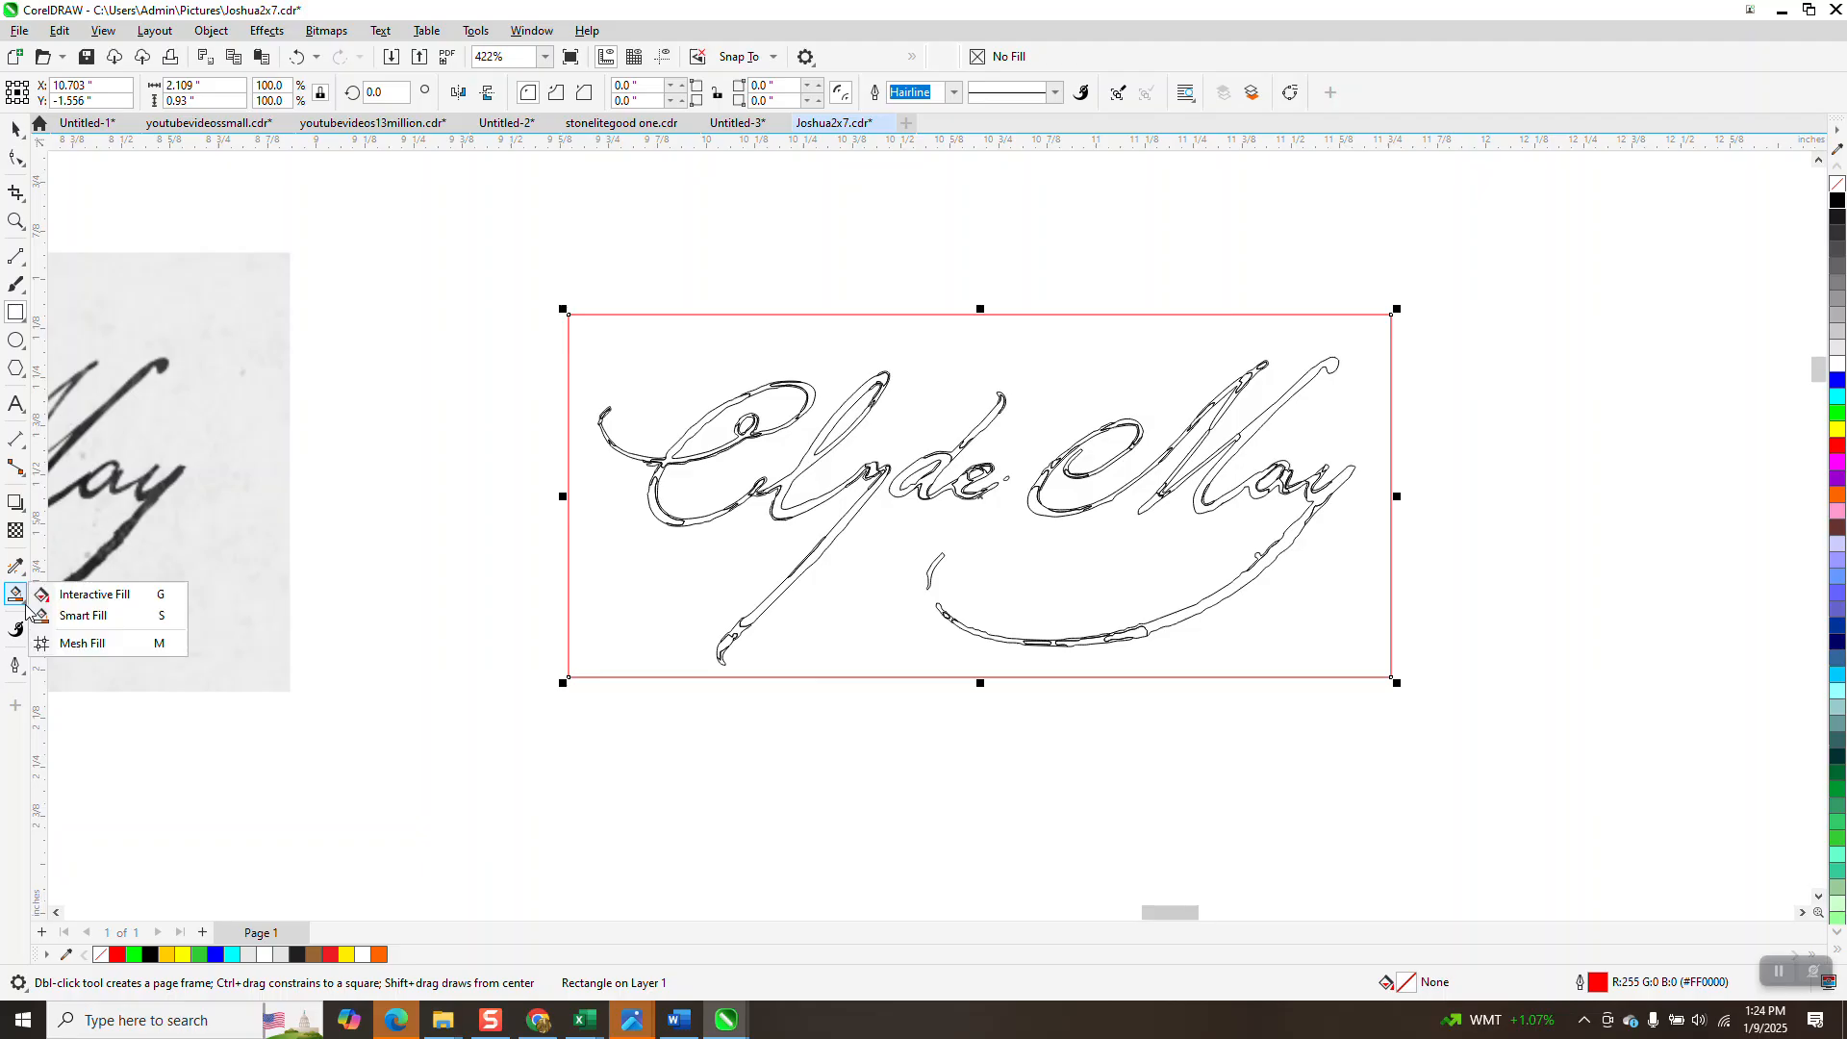
click(59, 615)
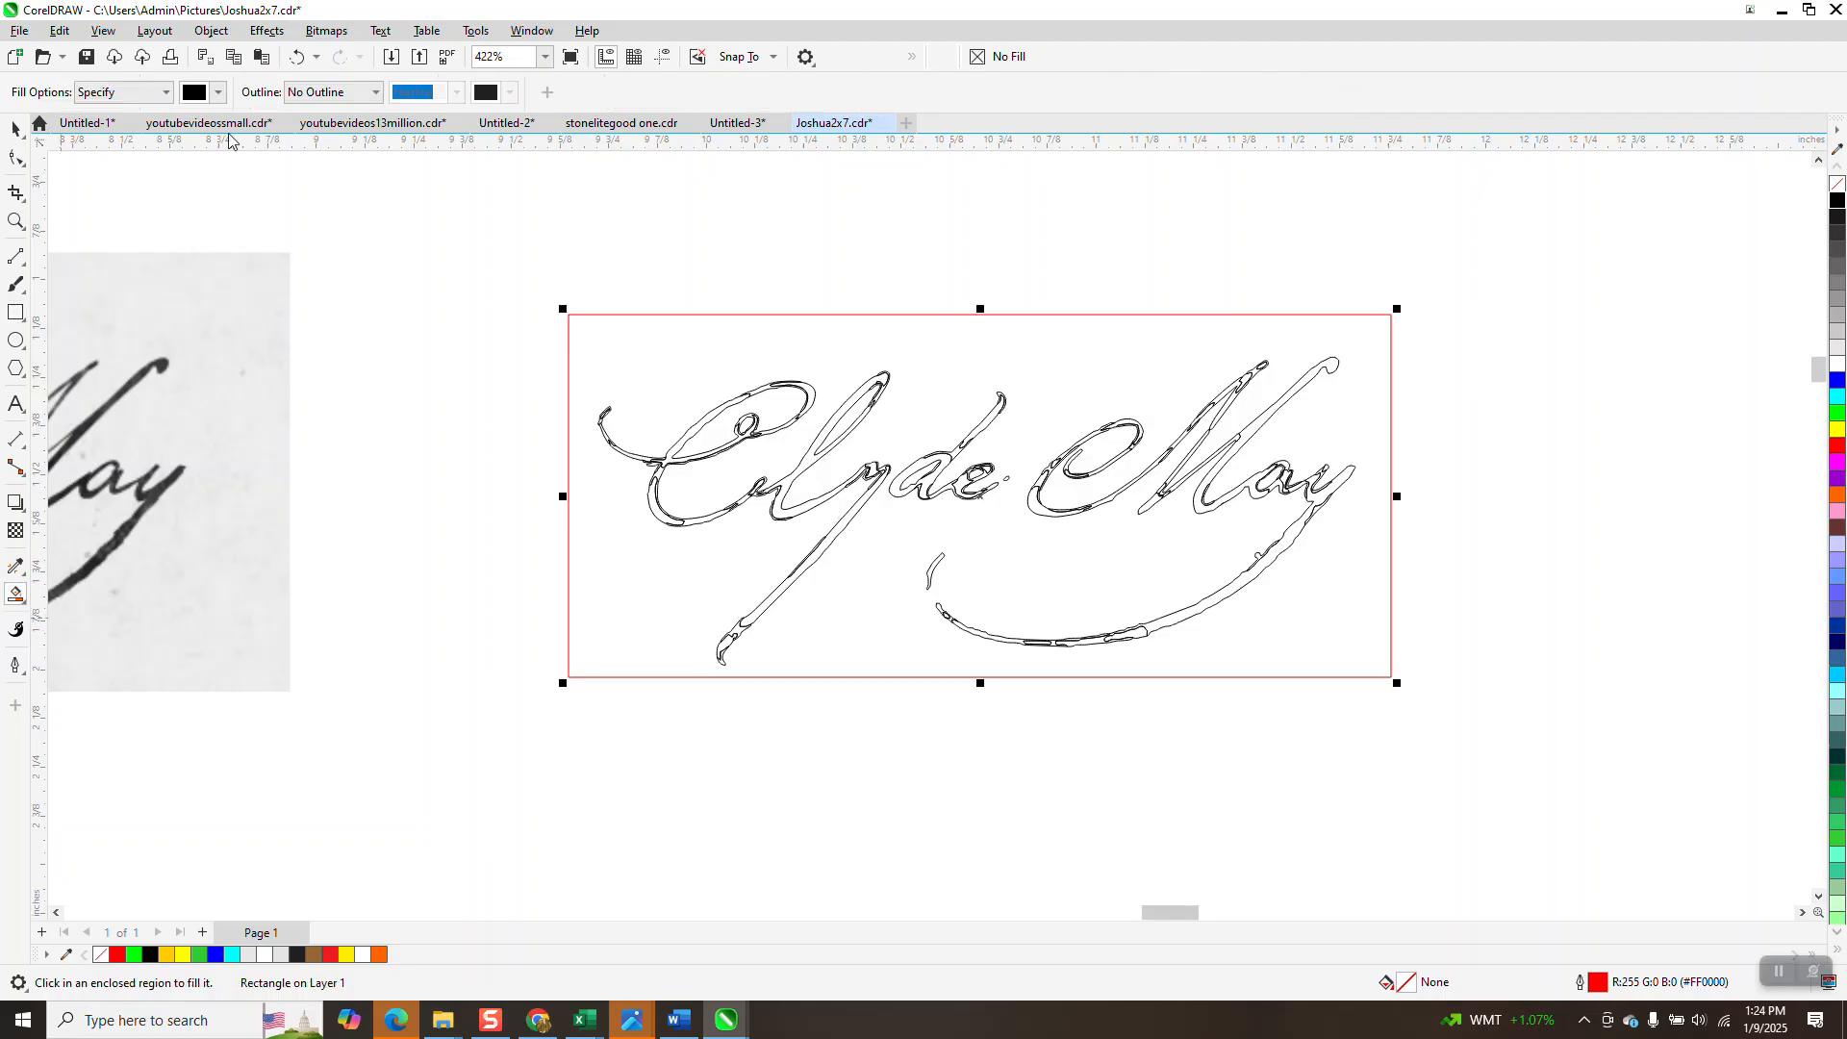
click(220, 93)
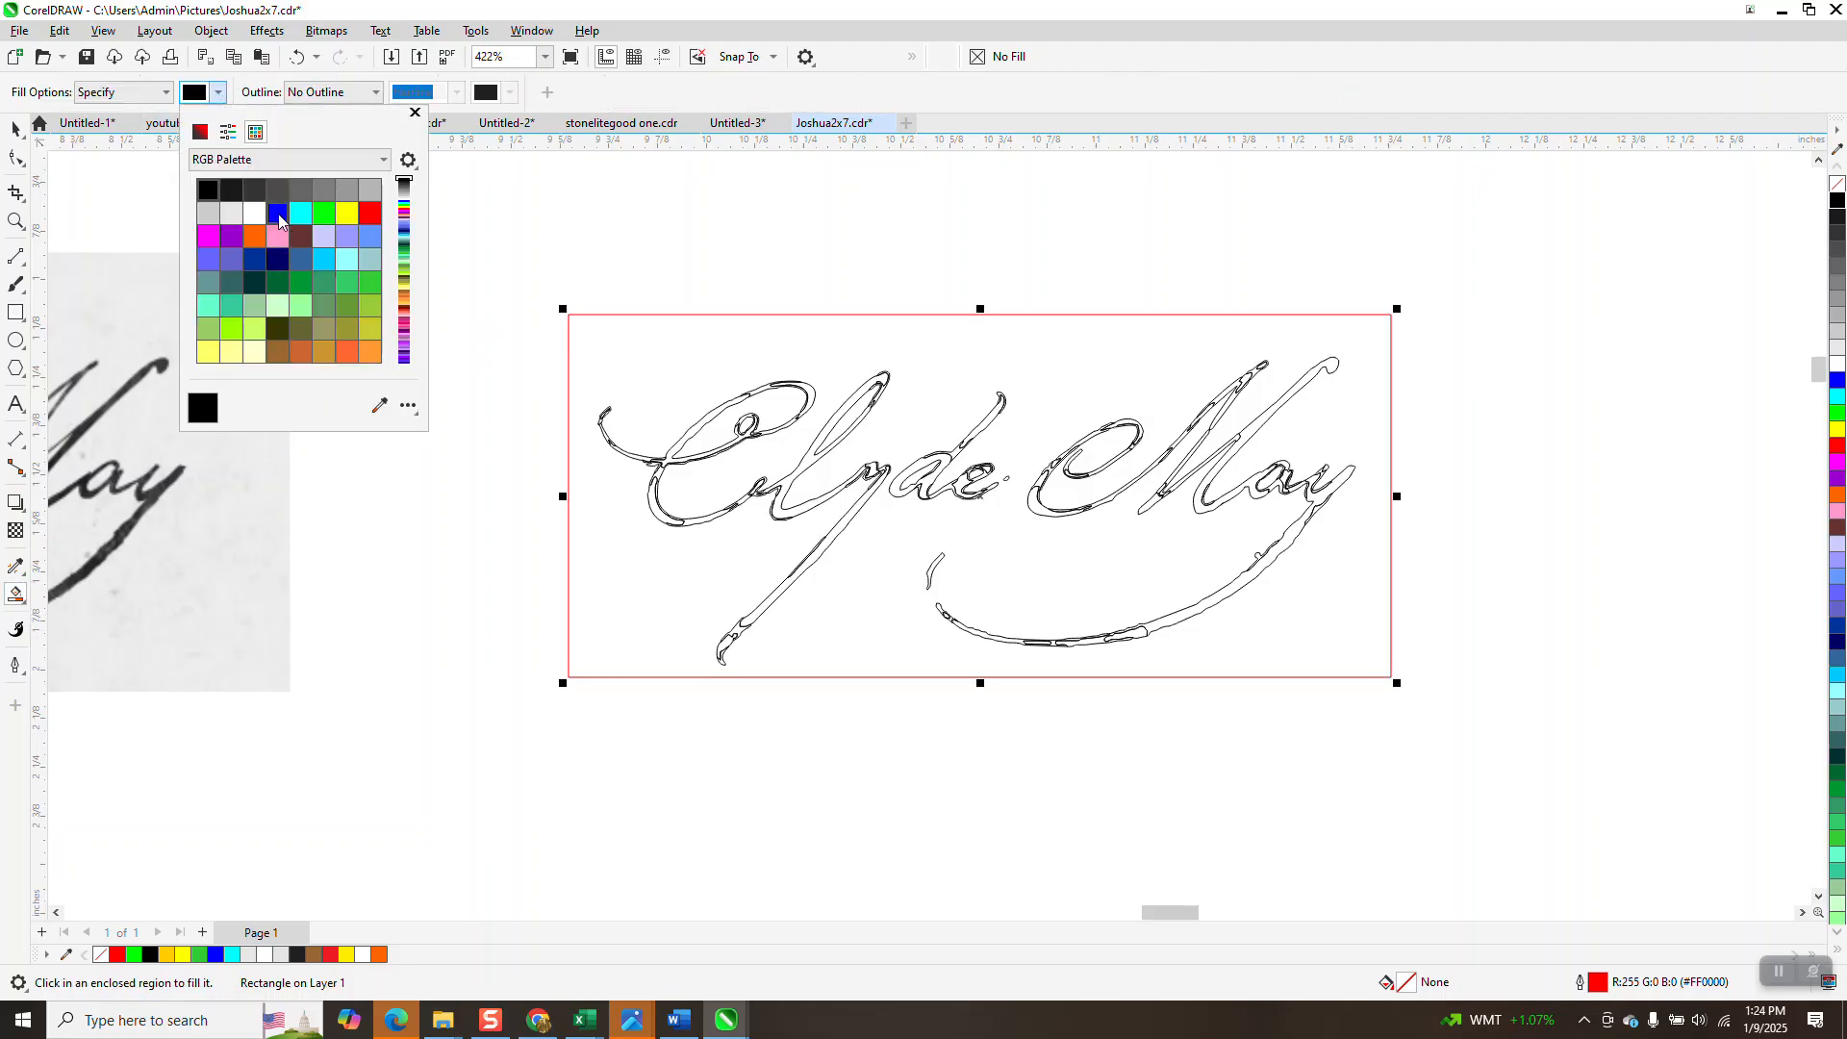
click(277, 213)
click(632, 344)
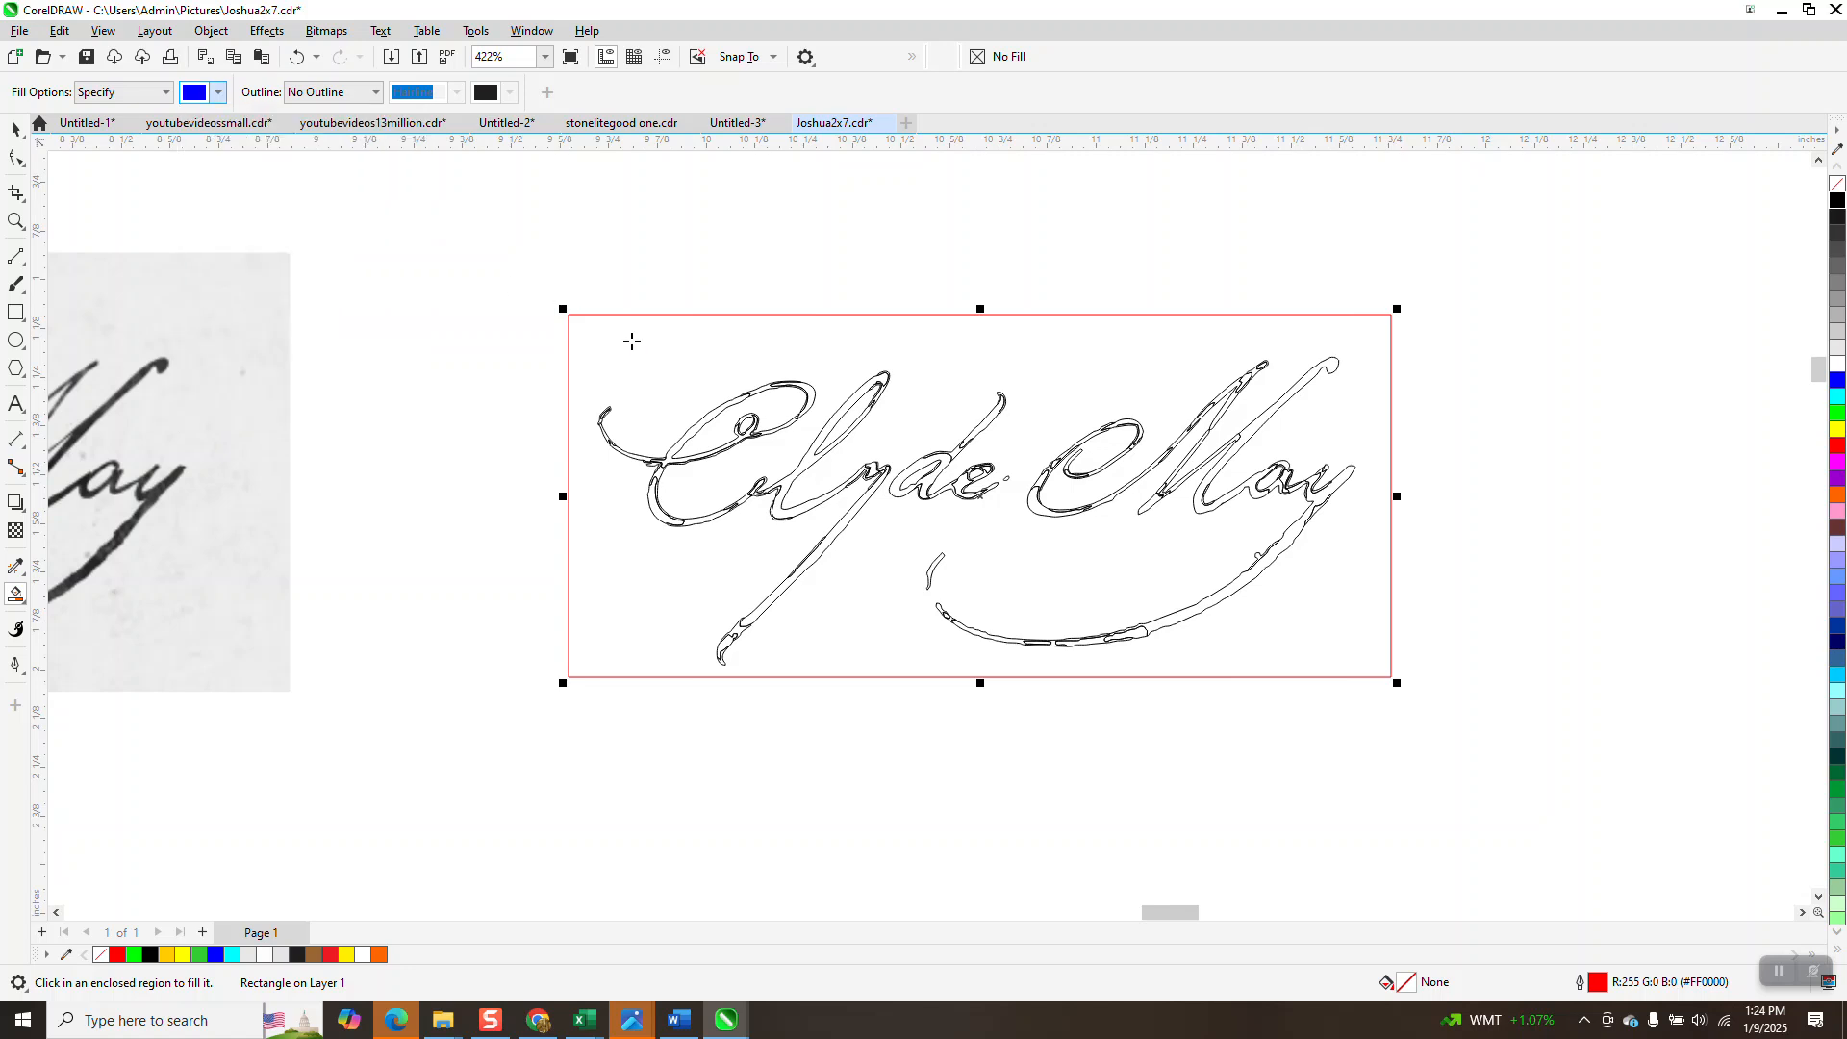
scroll(529, 327, down, 1)
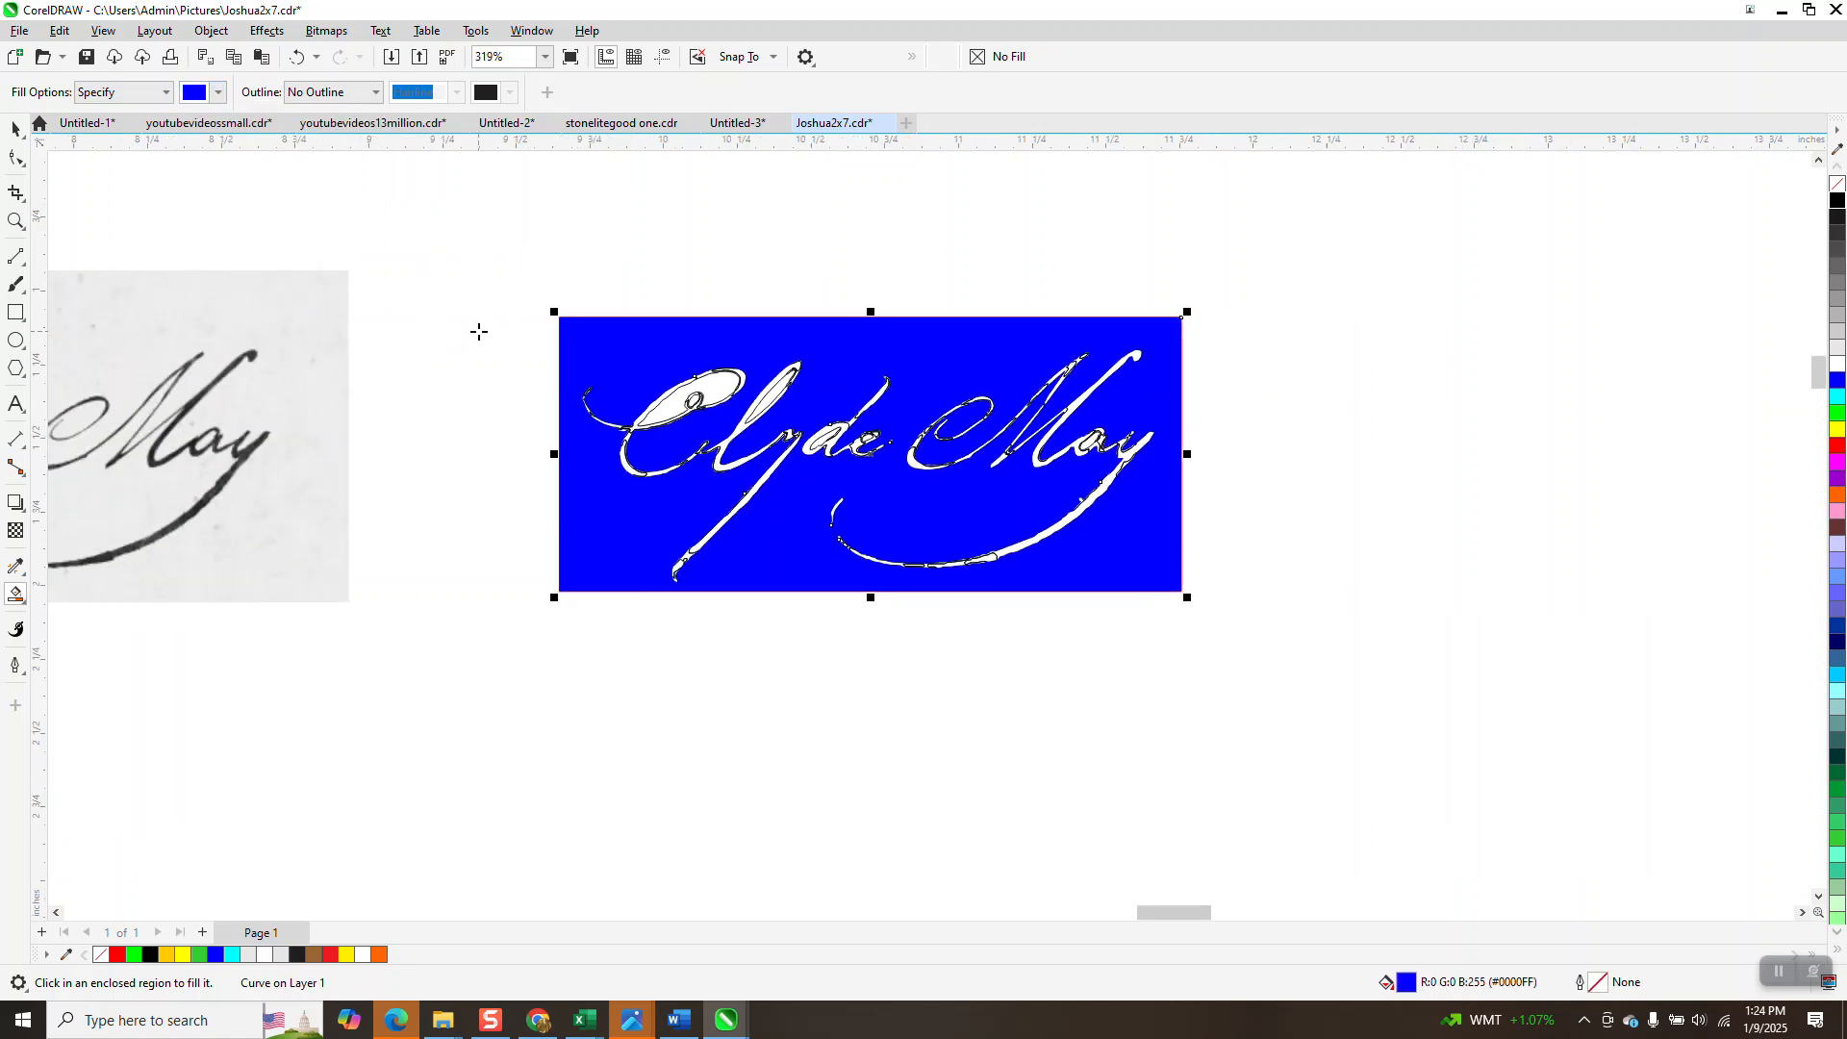
Nudge the blue fill right, then Smart Fill the C's two loops and the l loop blue.
key(Right)
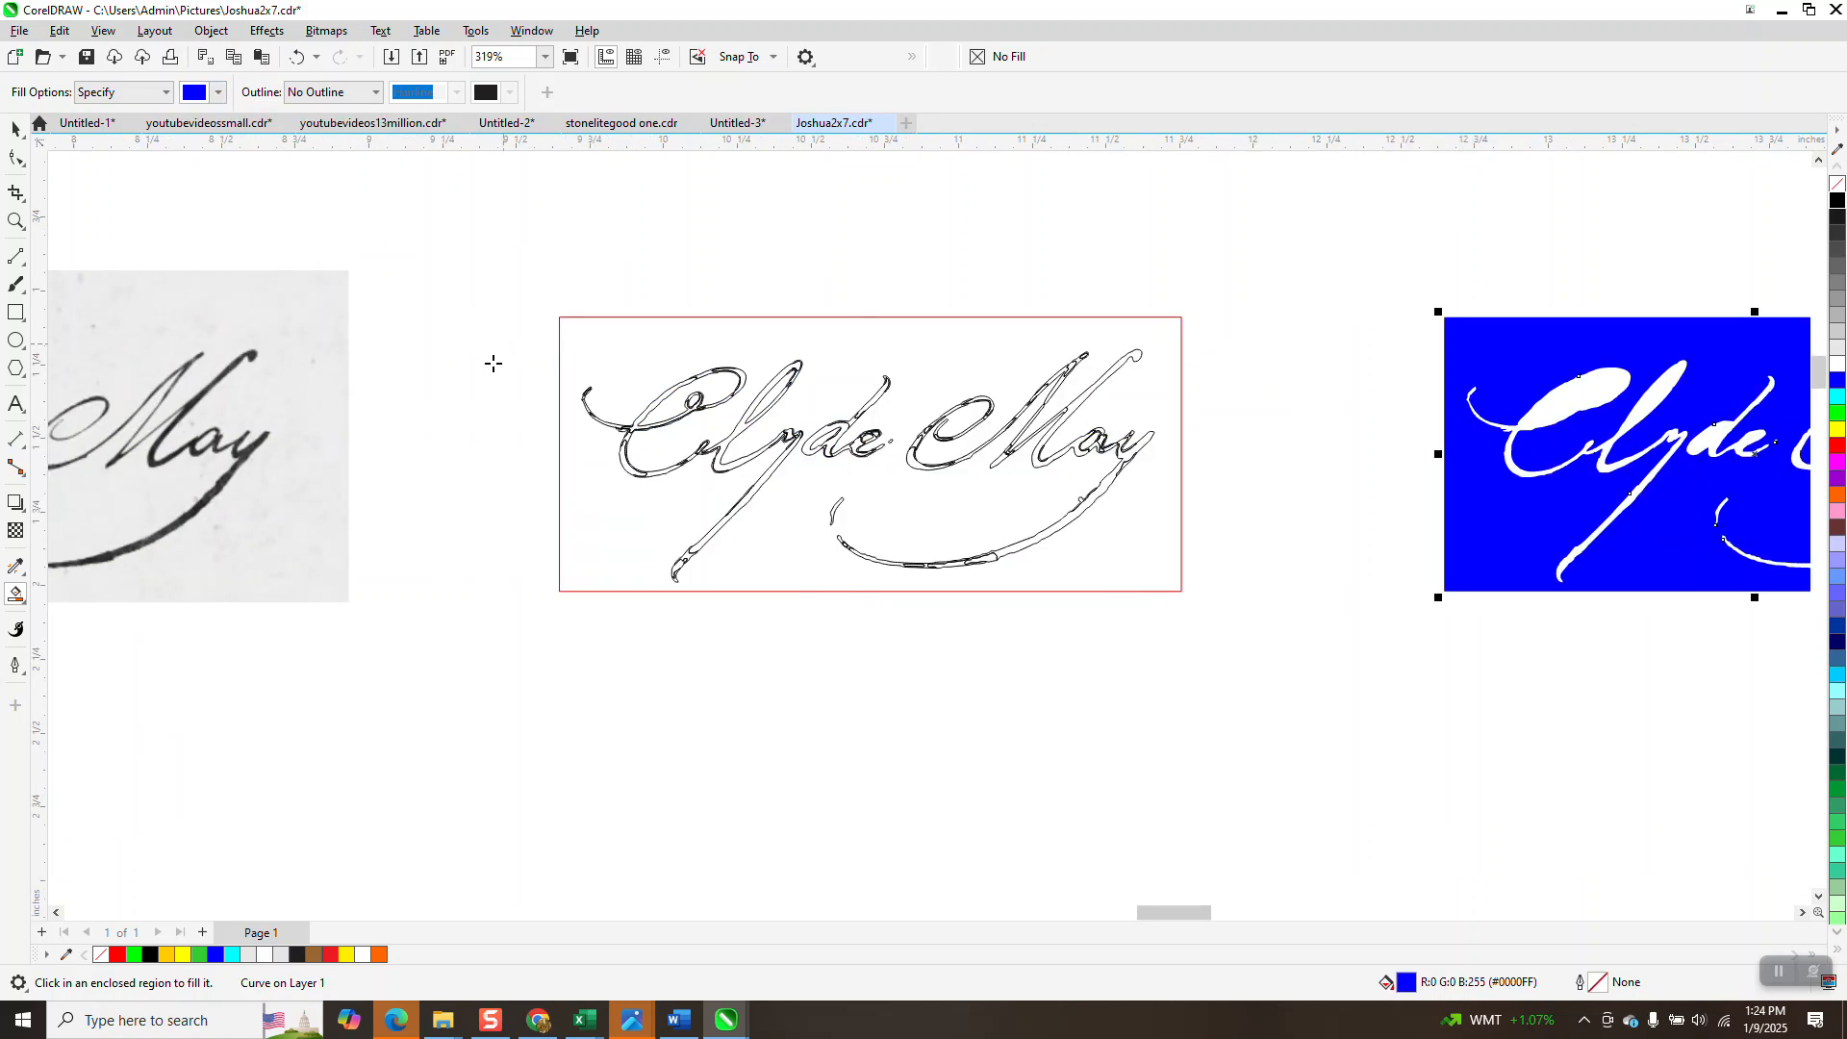
click(715, 385)
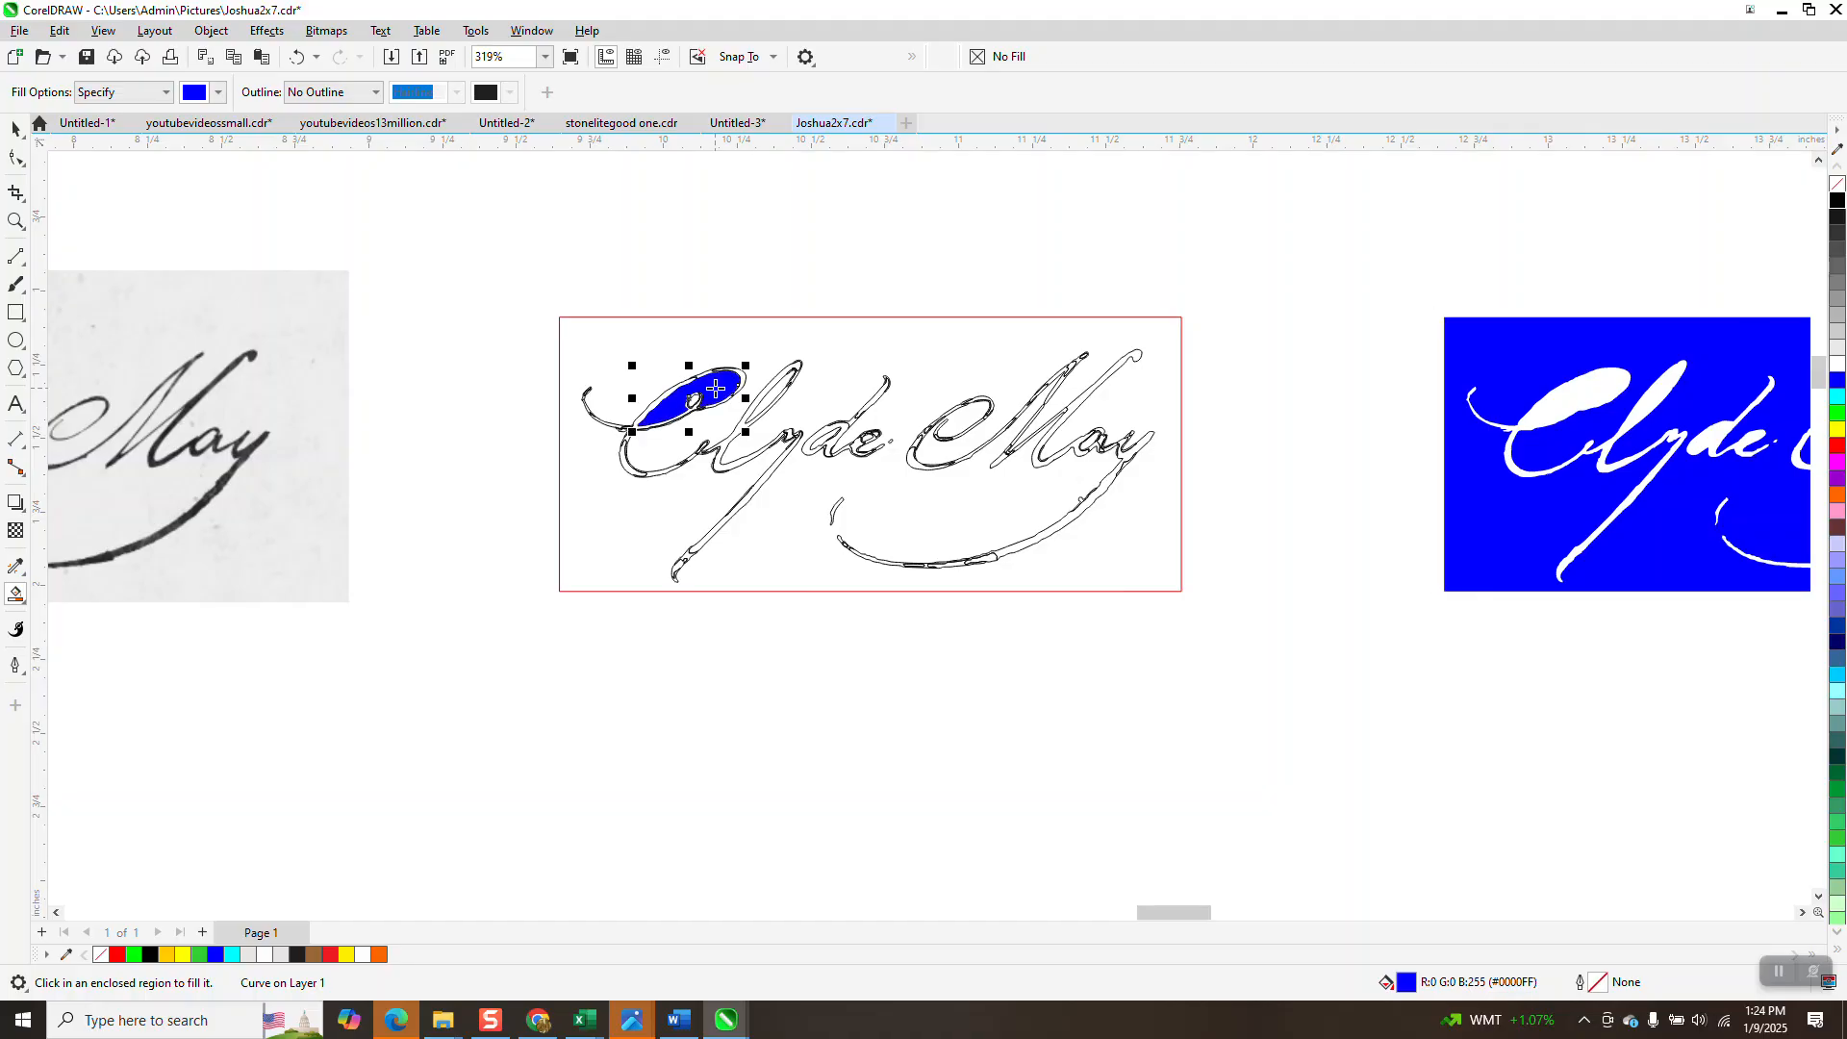
key(Right)
click(695, 400)
key(Right)
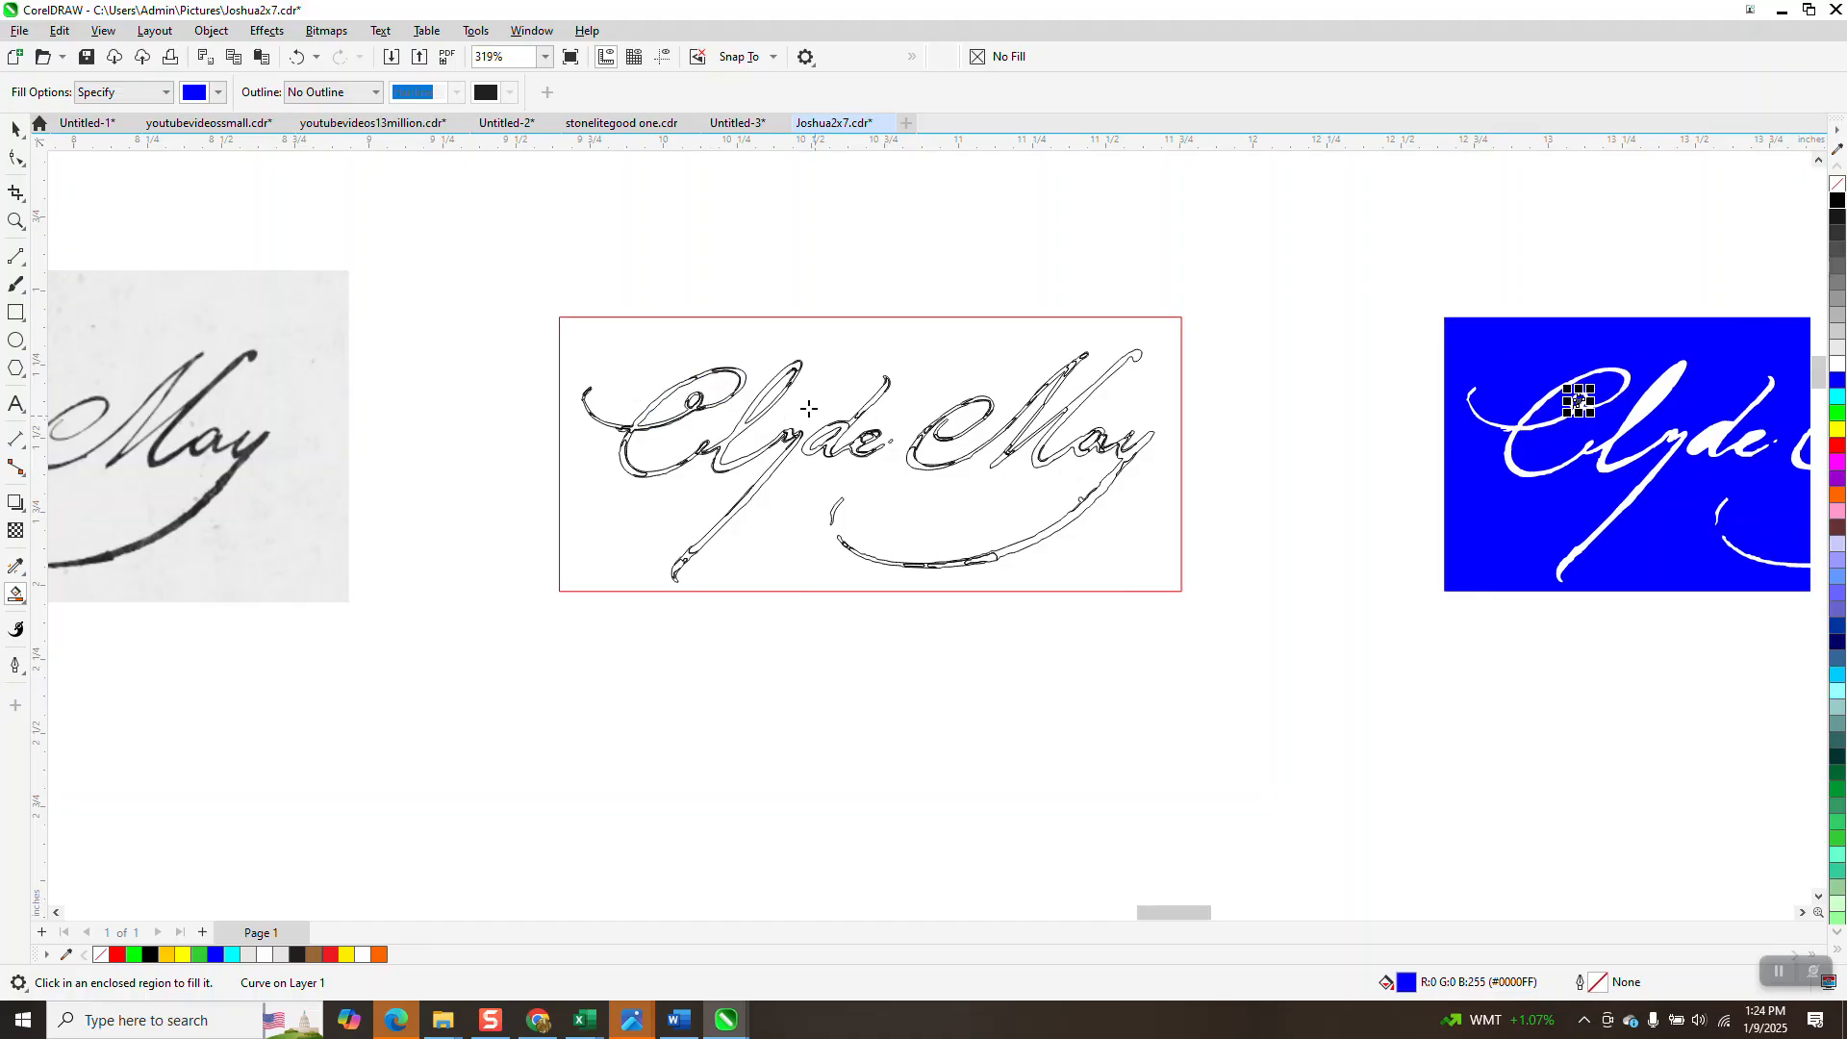
click(775, 389)
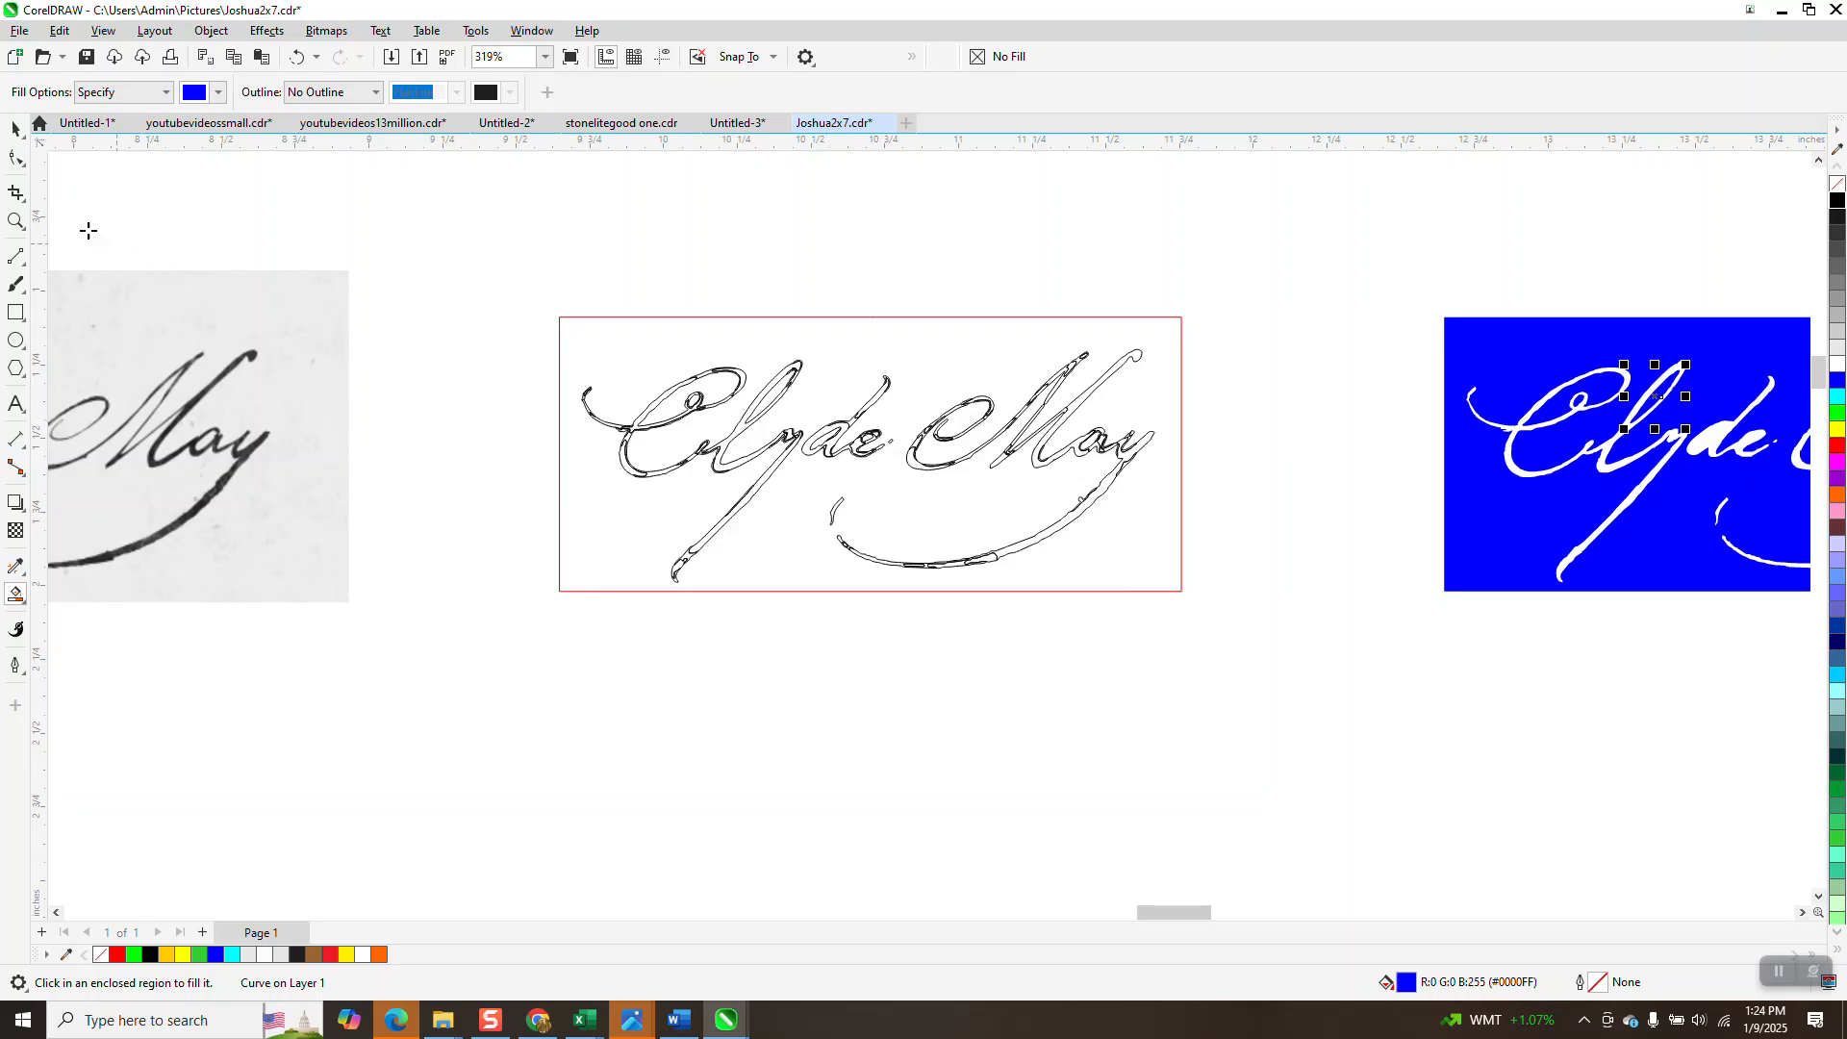
click(23, 223)
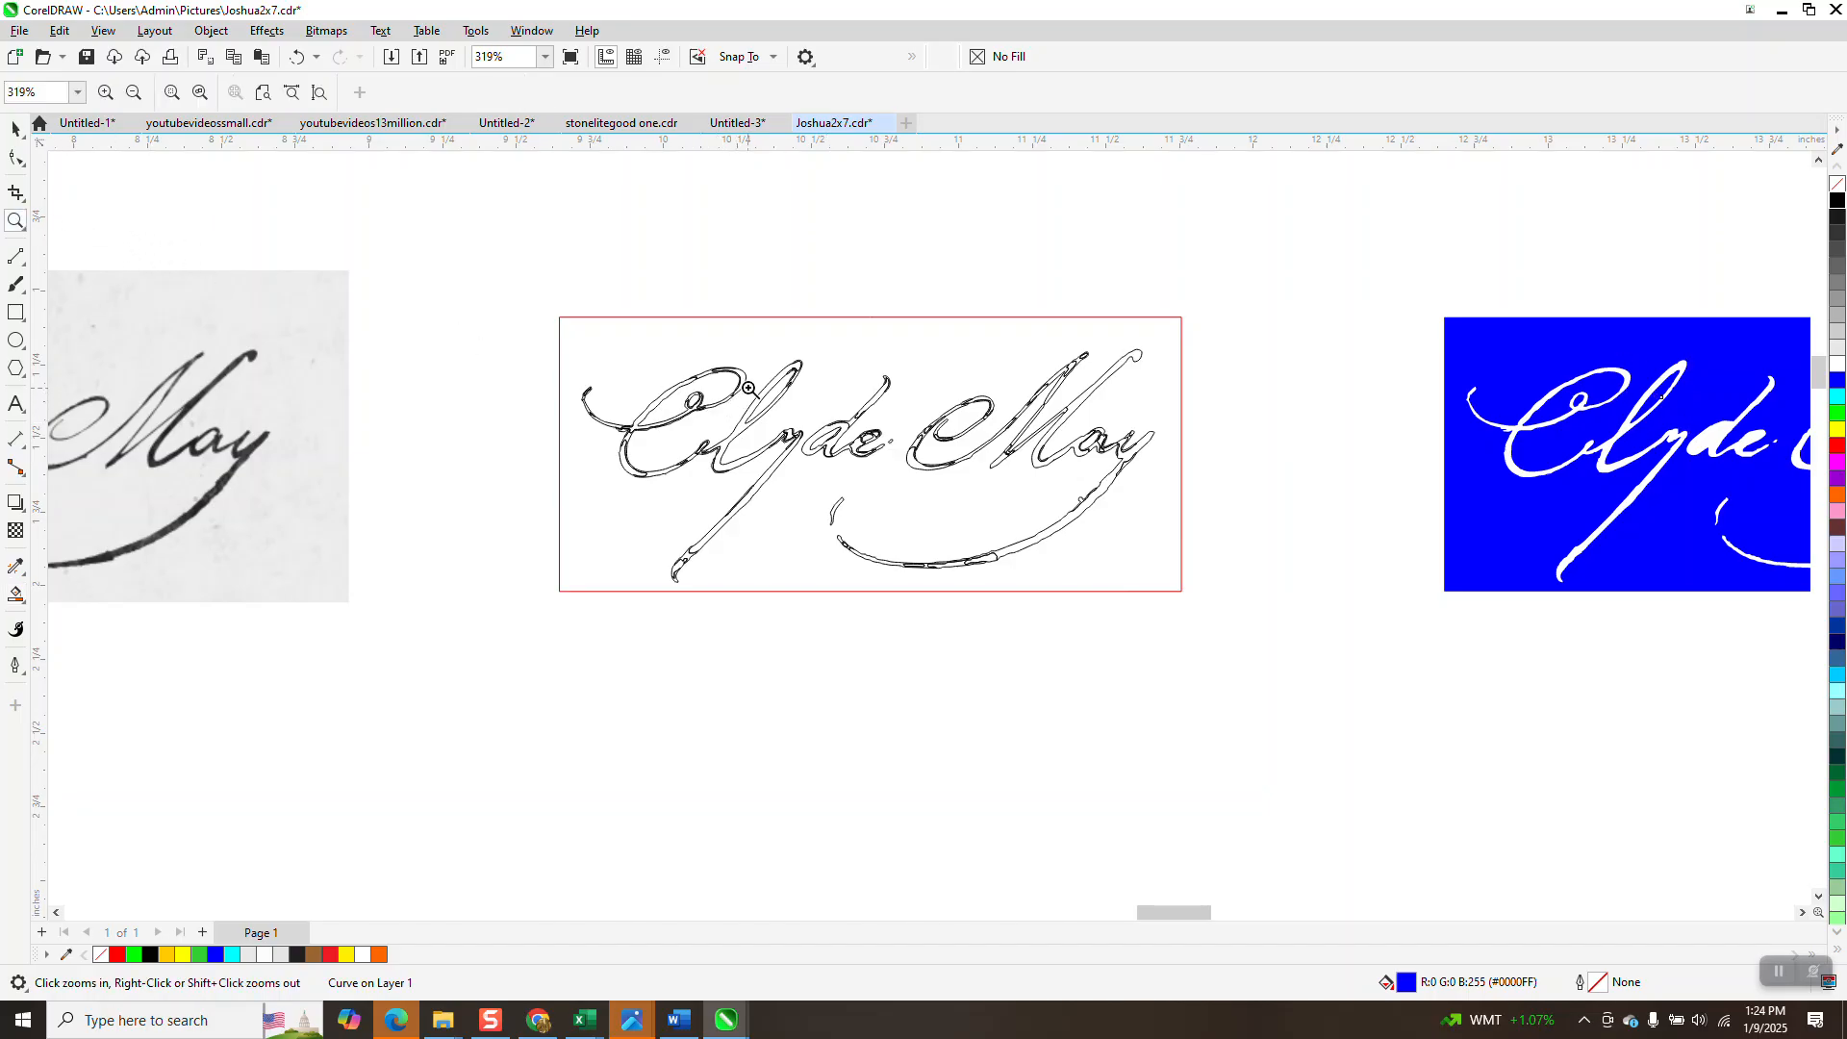
drag(1237, 559, 1237, 559)
click(15, 595)
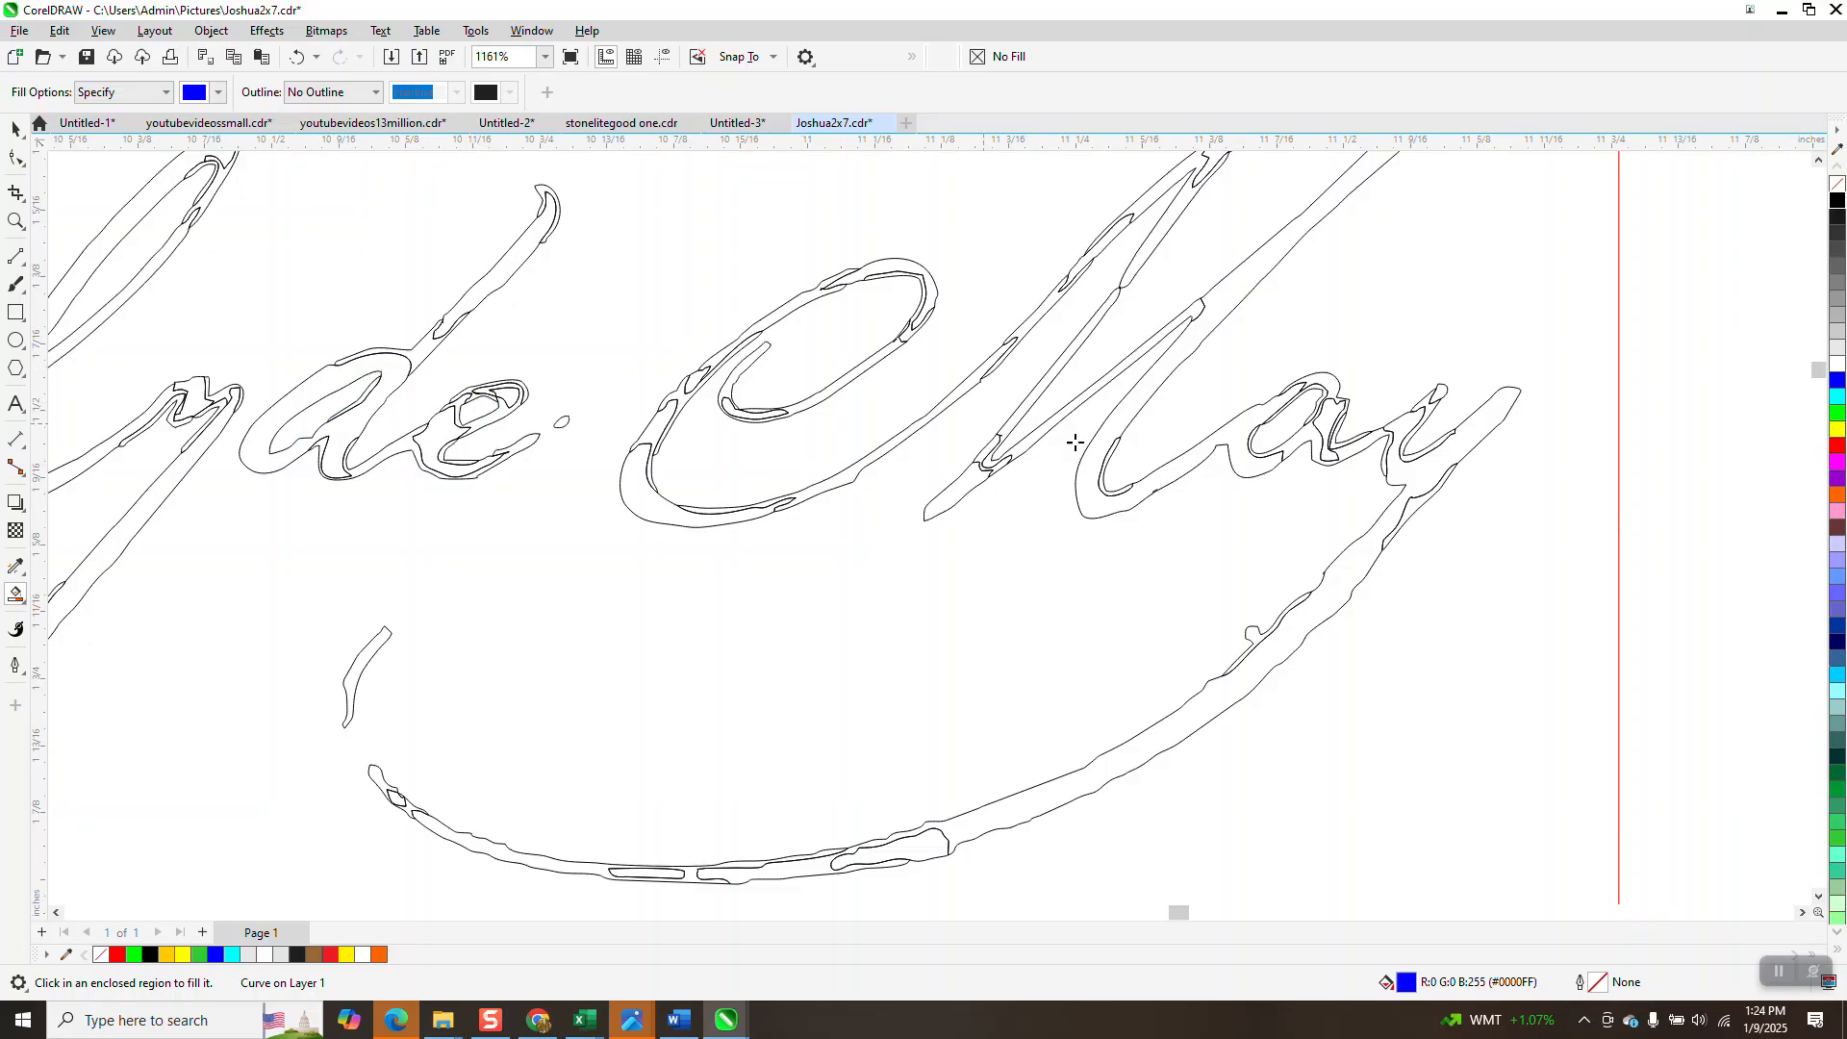
scroll(339, 582, down, 3)
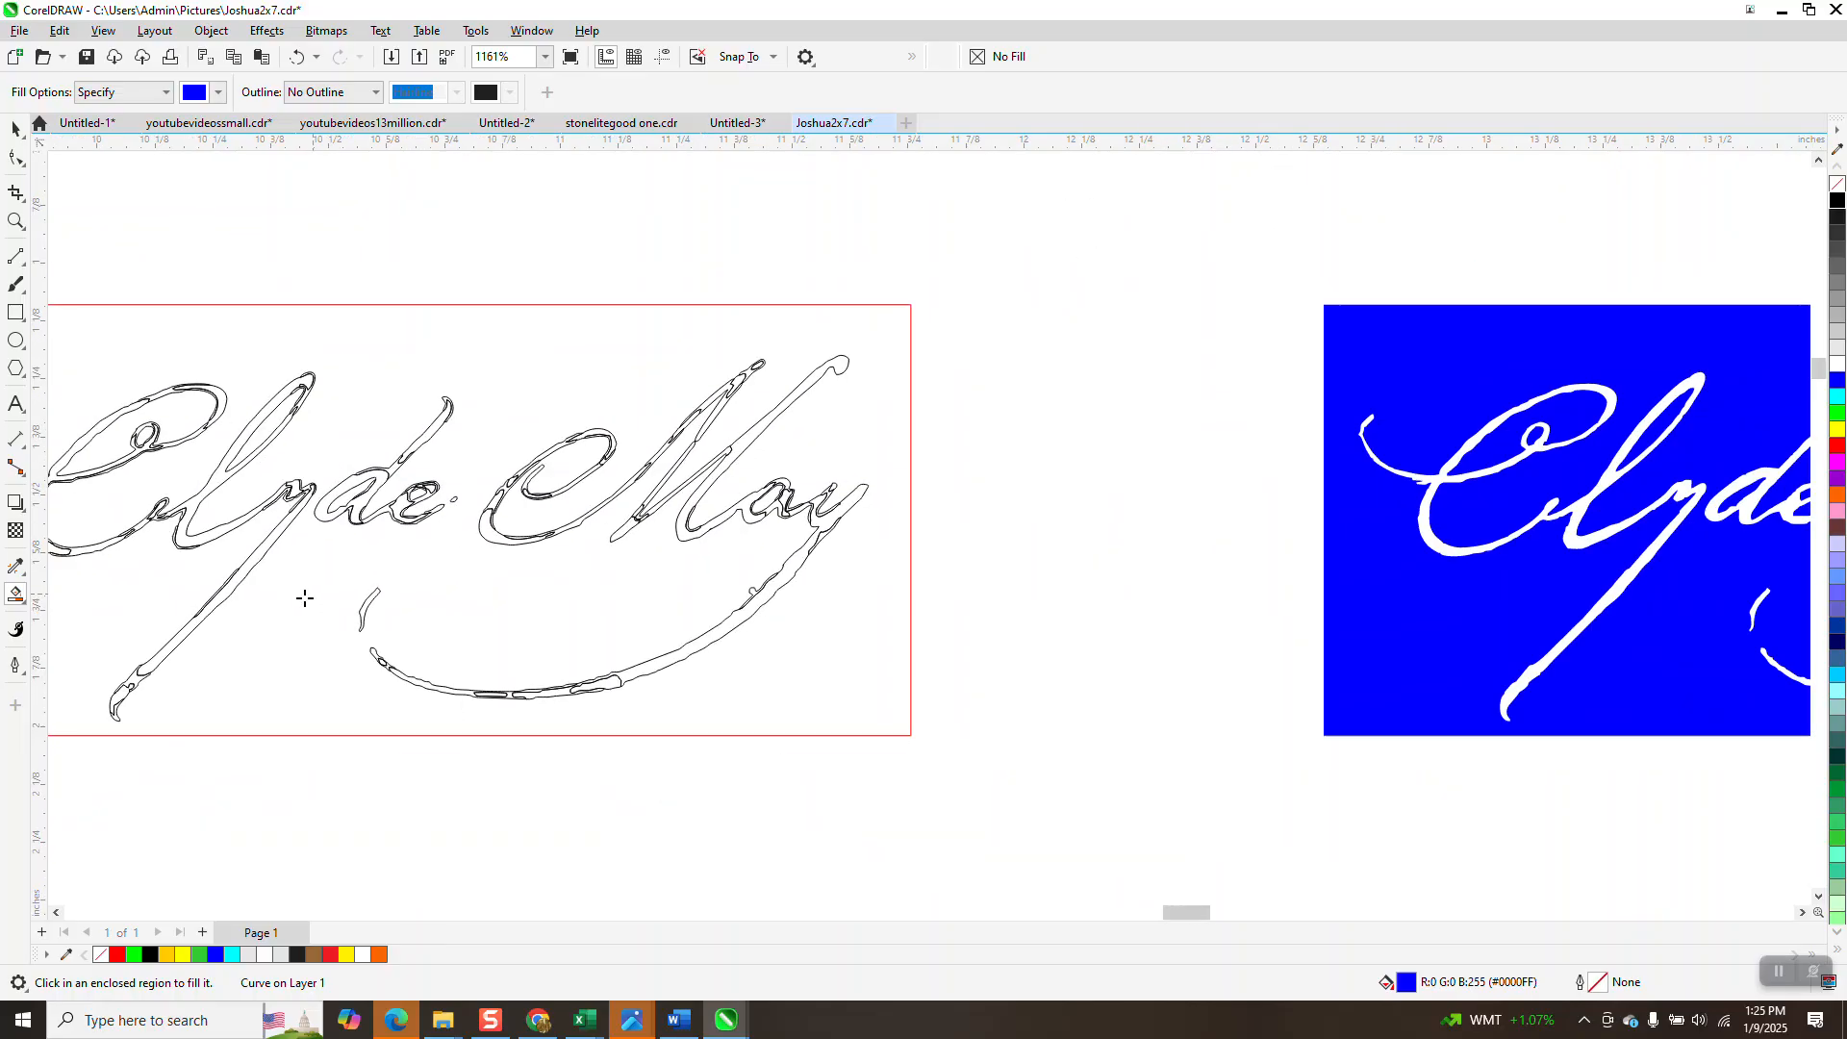
Select the whole blue panel, remove its fill and give it a black hairline outline.
click(12, 131)
drag(959, 395, 1741, 743)
click(1834, 184)
right_click(1833, 199)
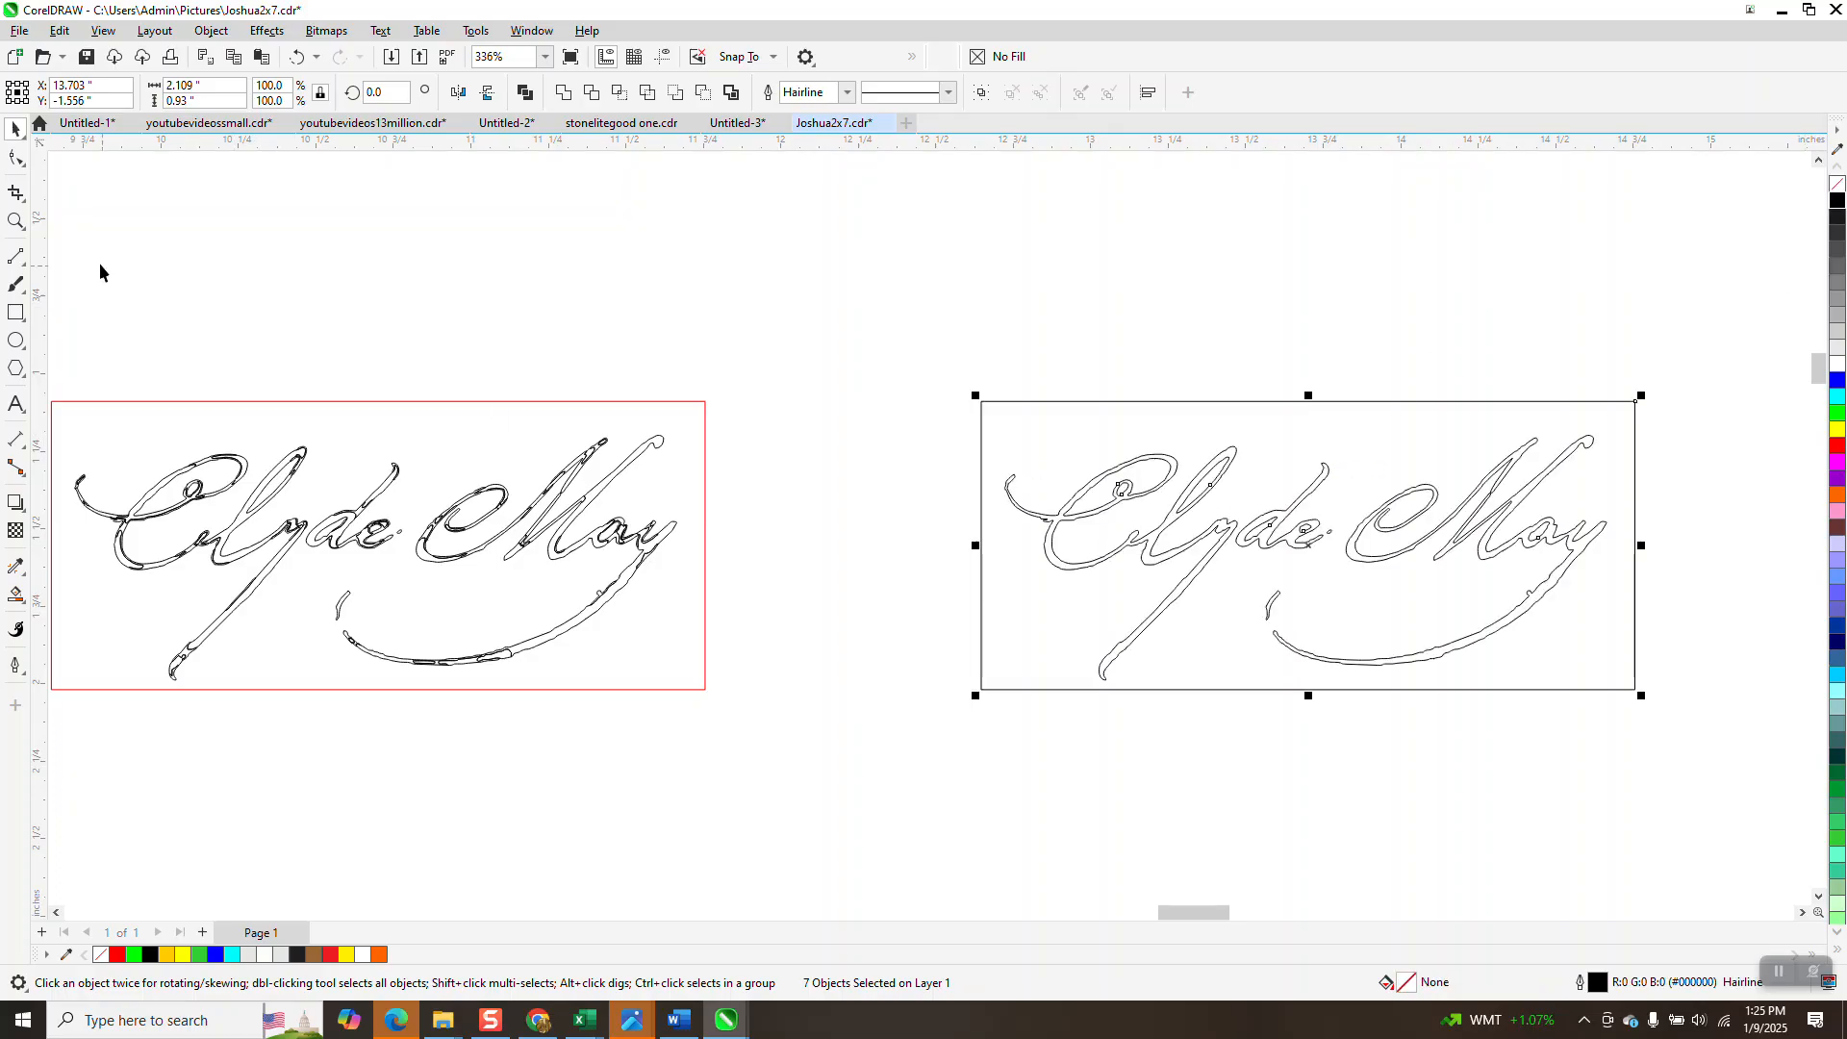
Zoom in to compare the scan with the tracing.
click(15, 221)
double_click(264, 445)
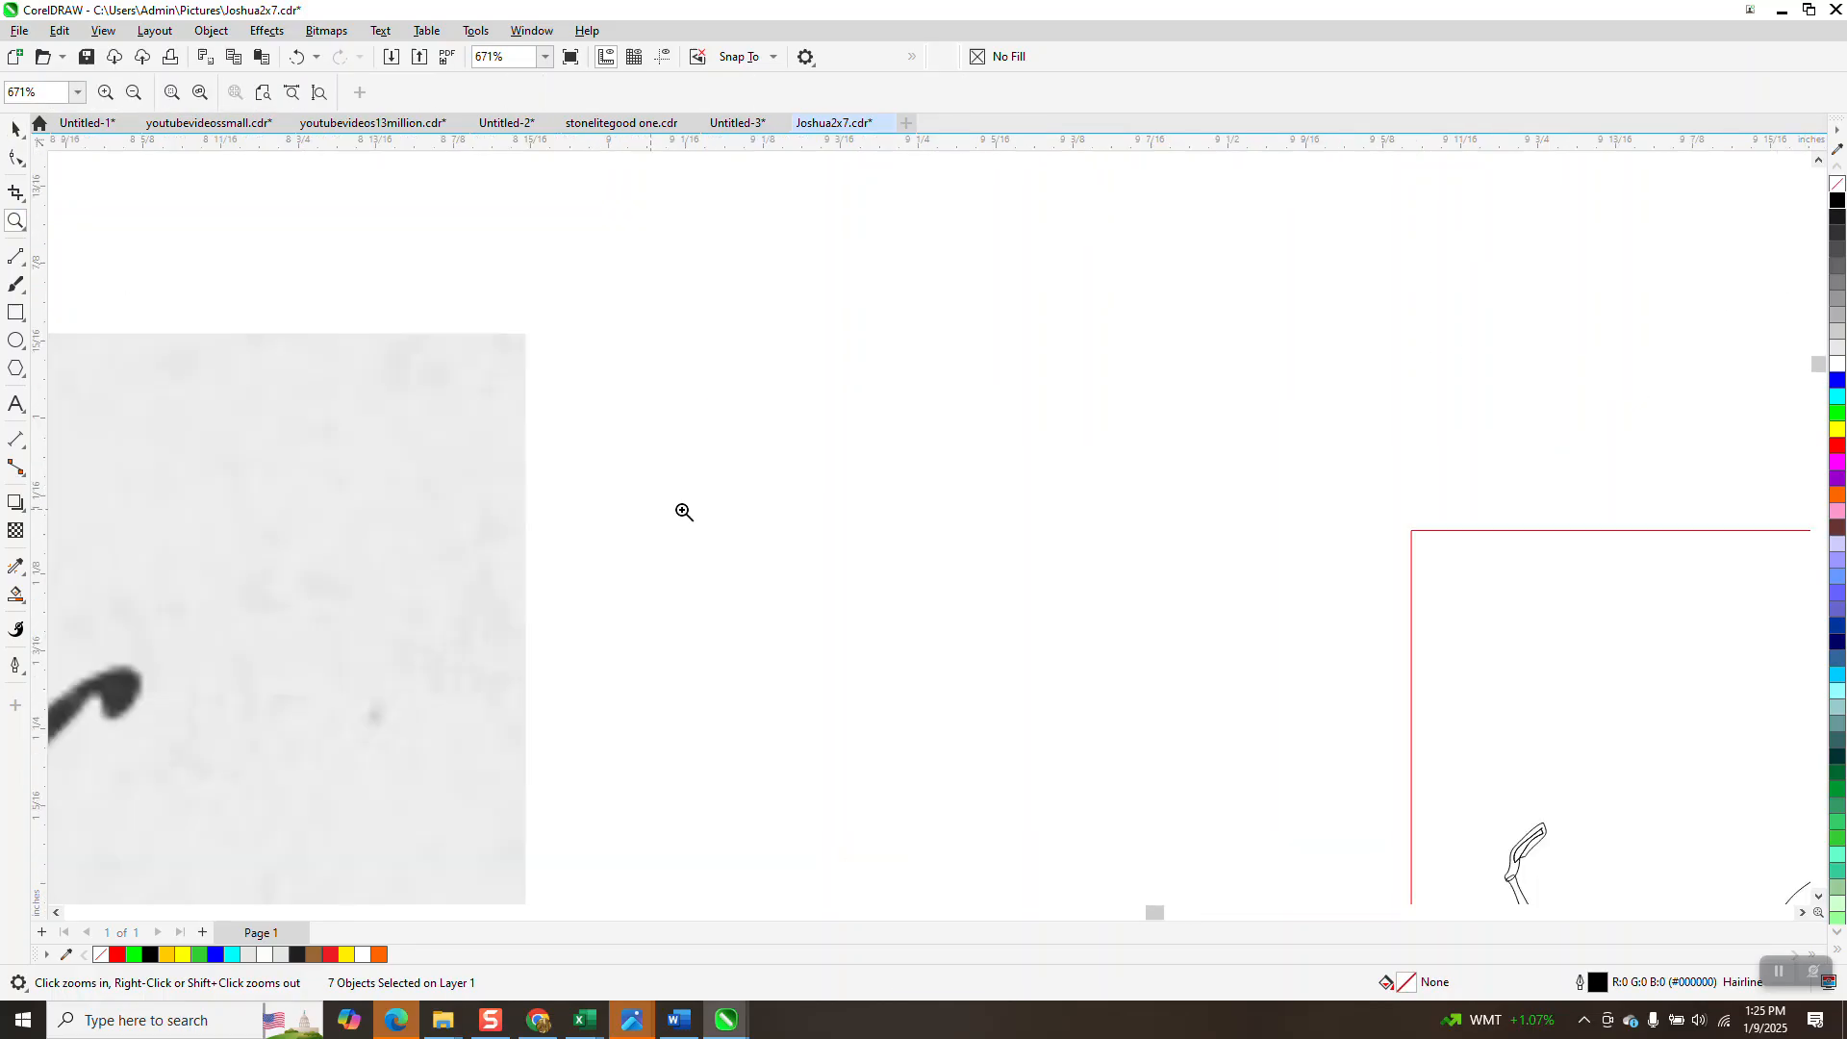
scroll(775, 561, down, 2)
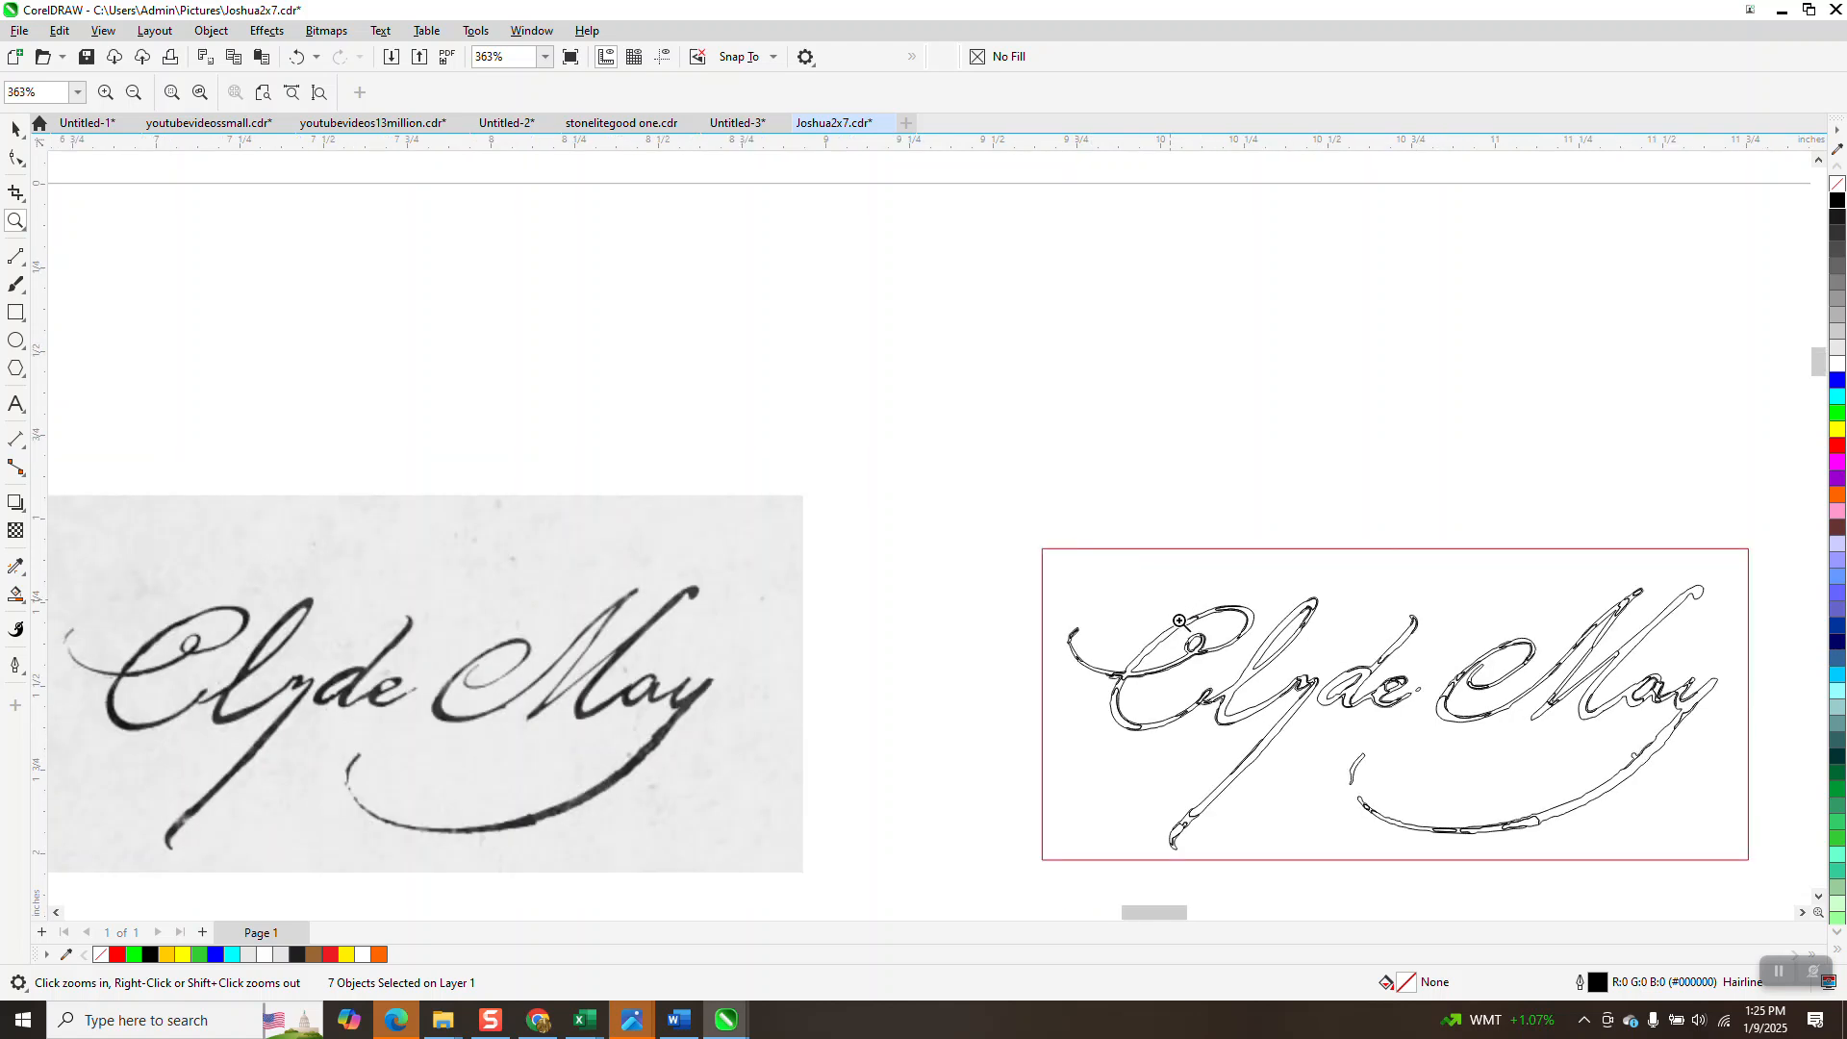
scroll(1444, 717, up, 4)
scroll(673, 303, down, 5)
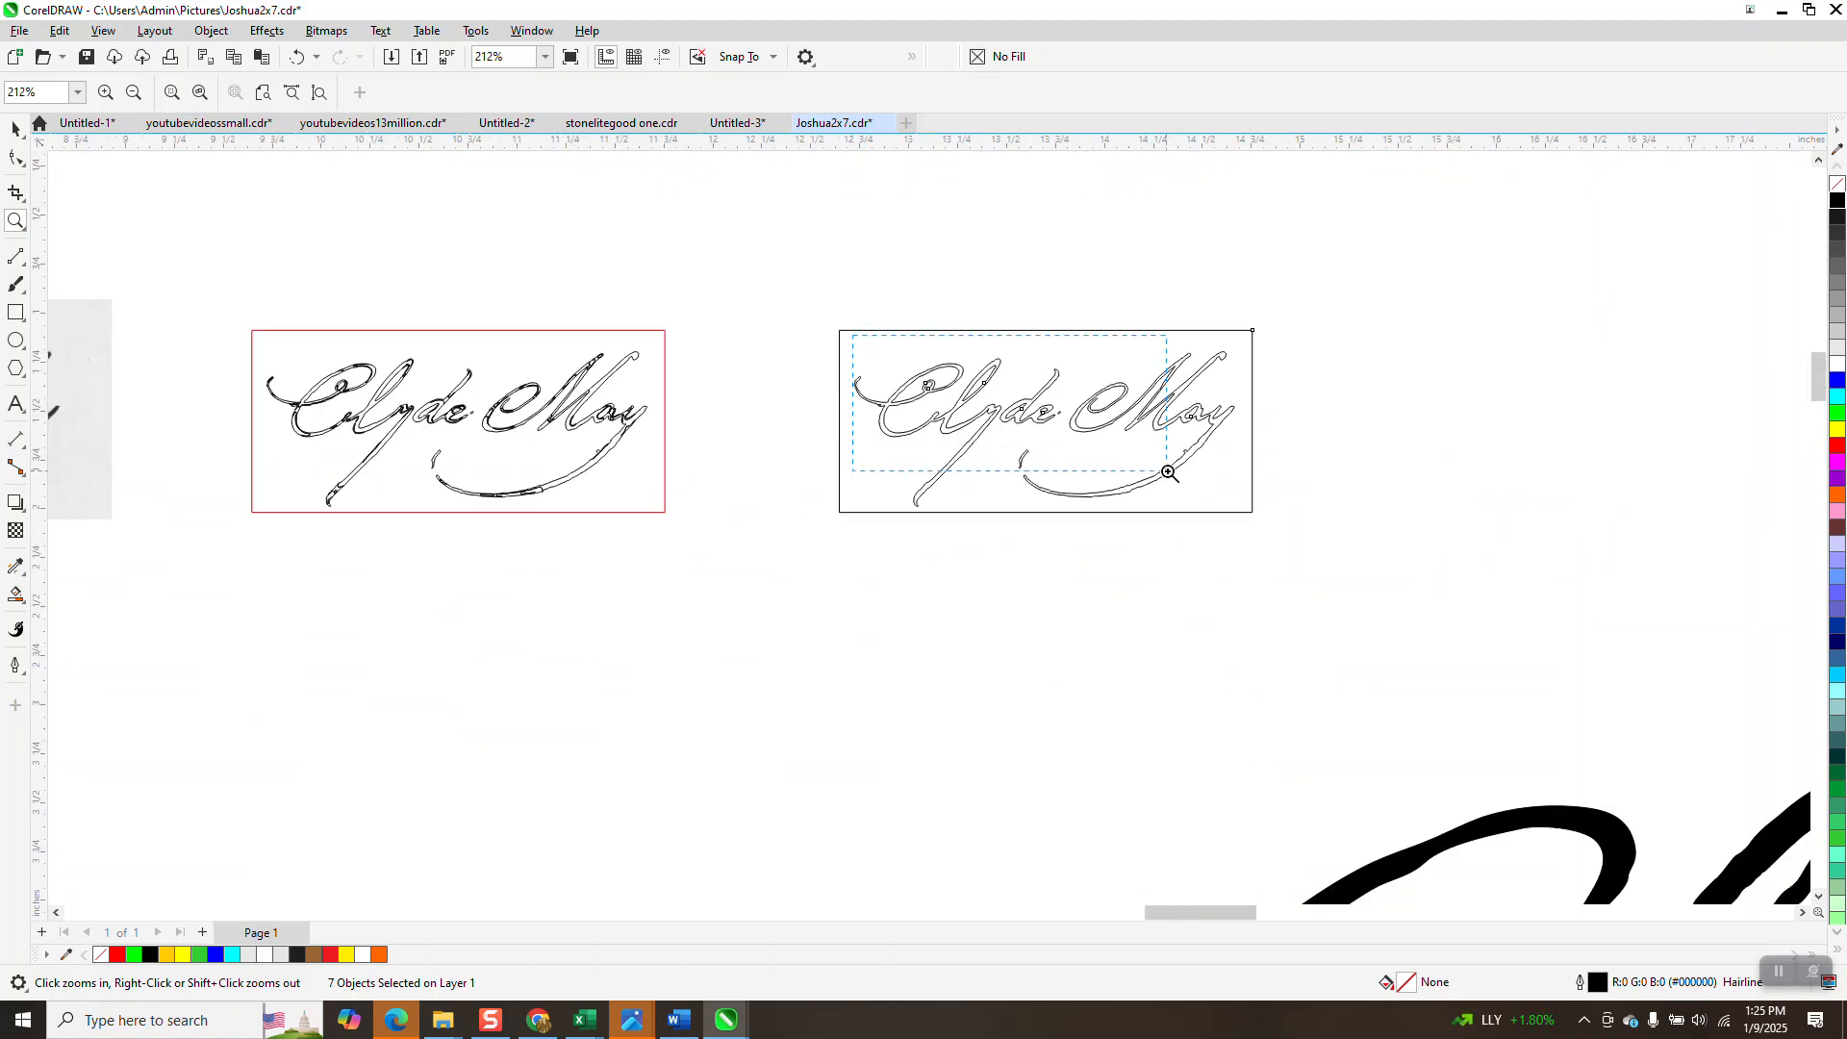
scroll(1167, 468, up, 4)
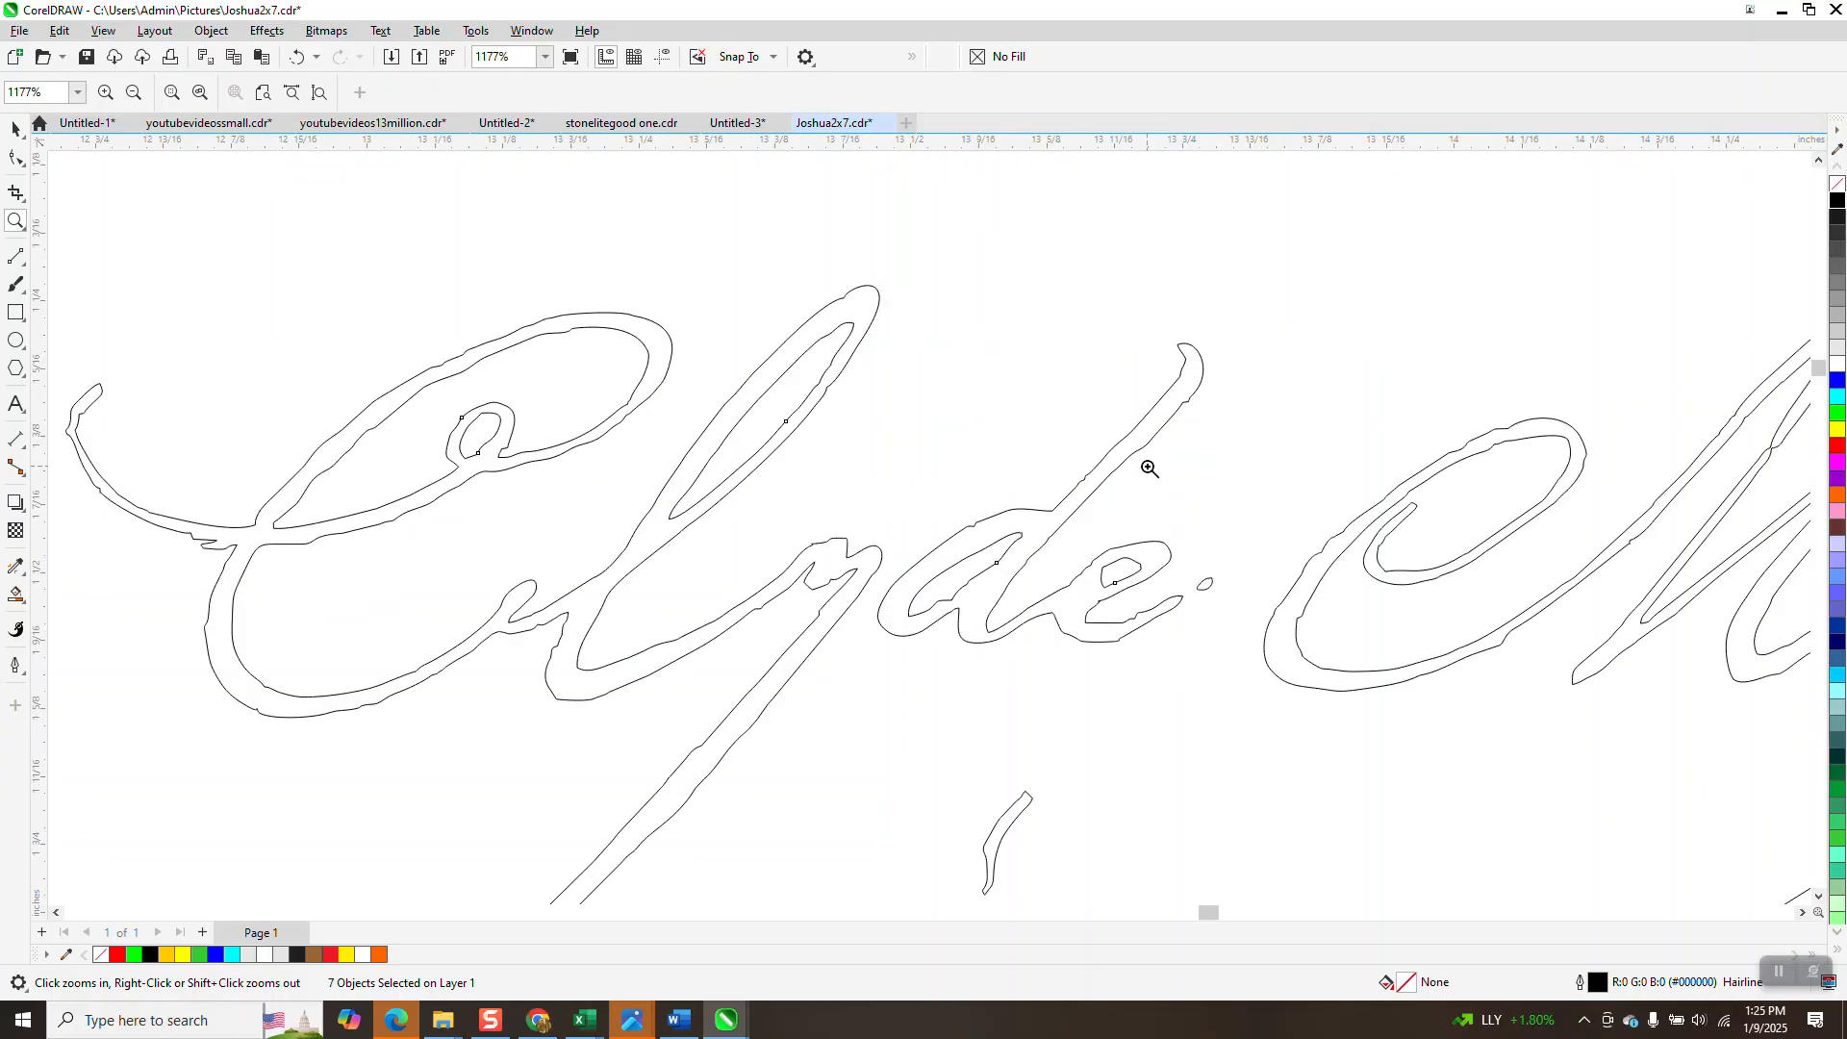
scroll(1006, 445, down, 1)
scroll(991, 442, down, 2)
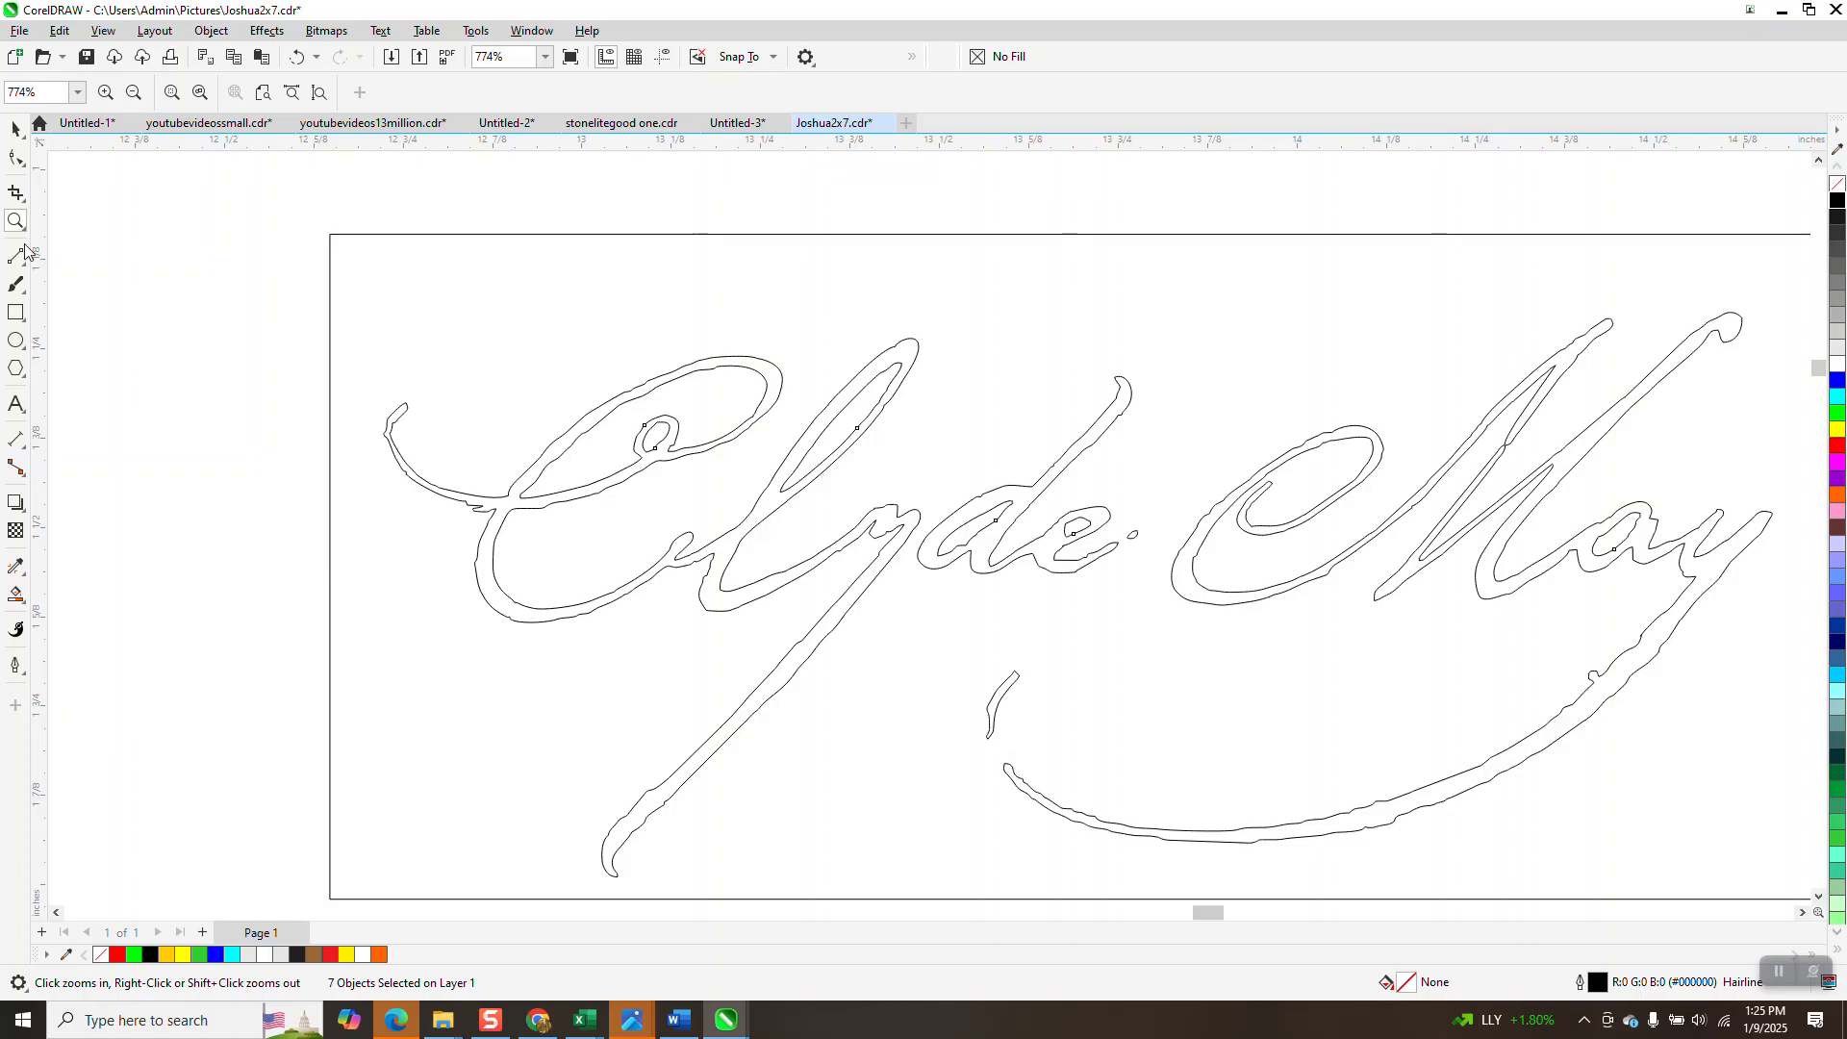
Zoom onto the small stroke below Clyde and switch to the Shape tool (F10).
drag(973, 660, 1074, 818)
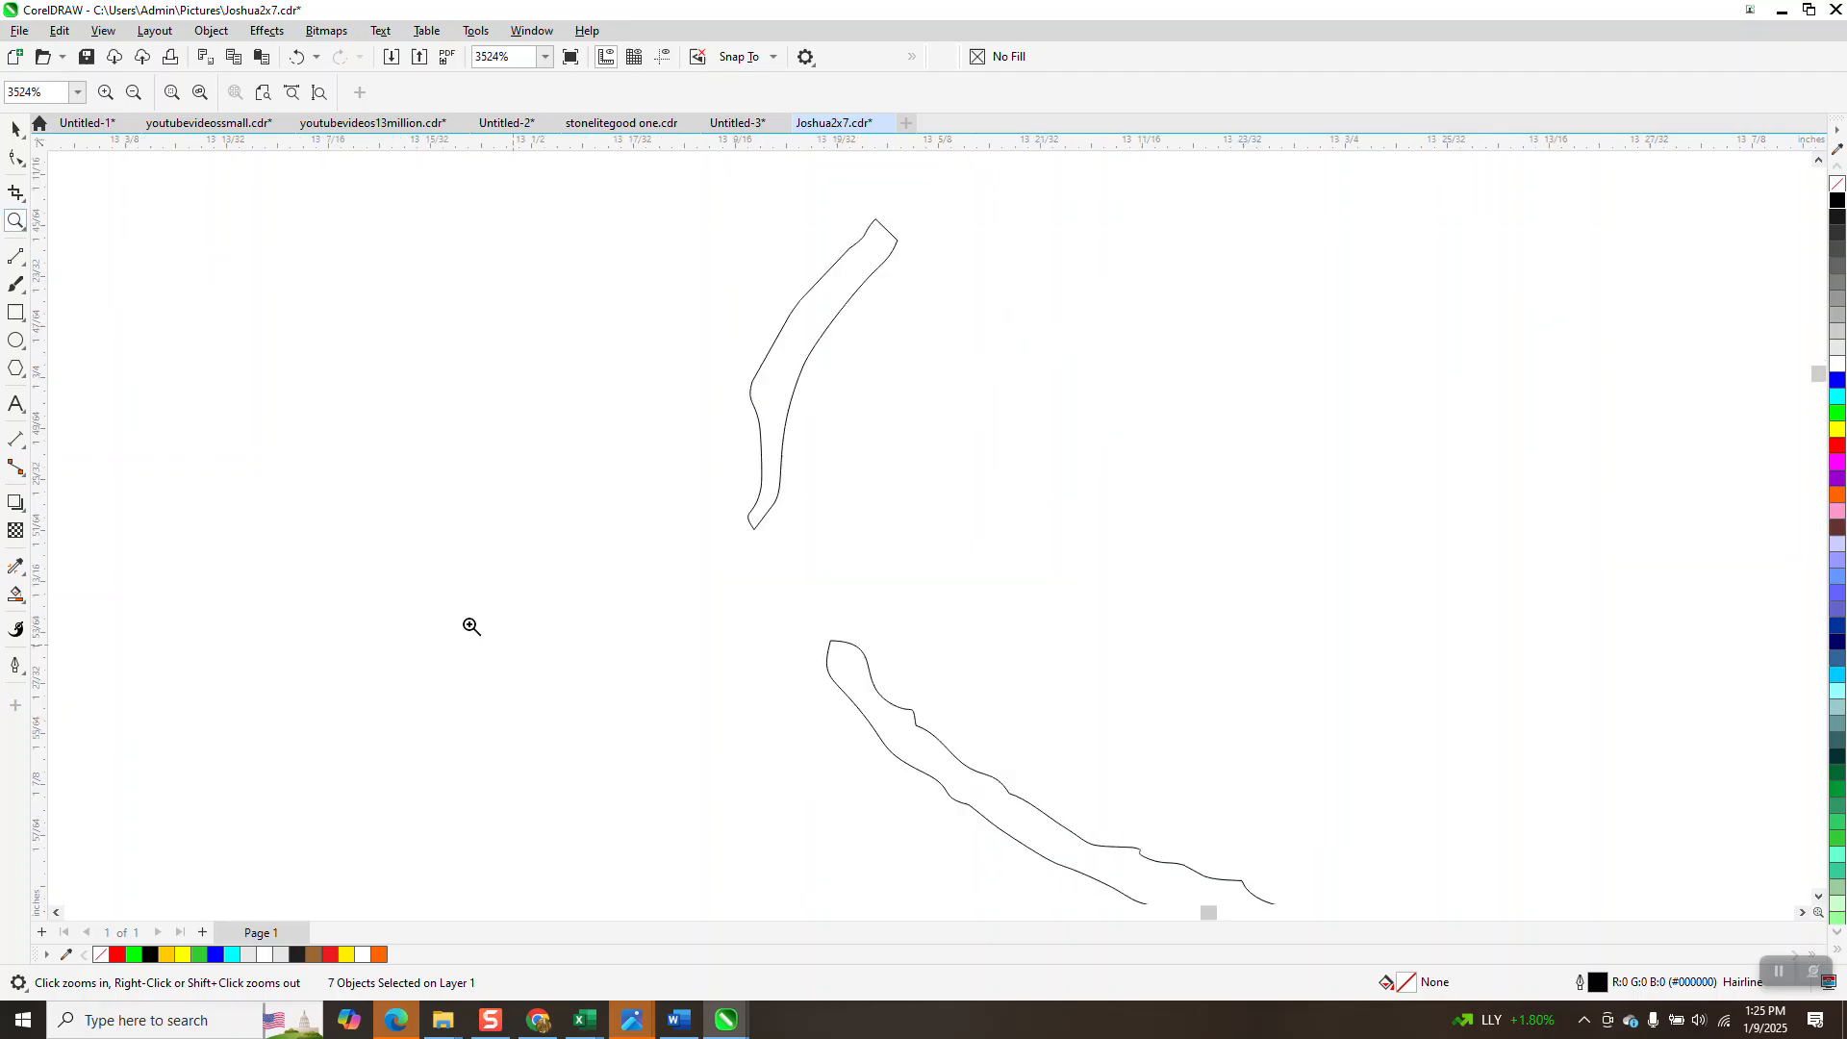
click(22, 166)
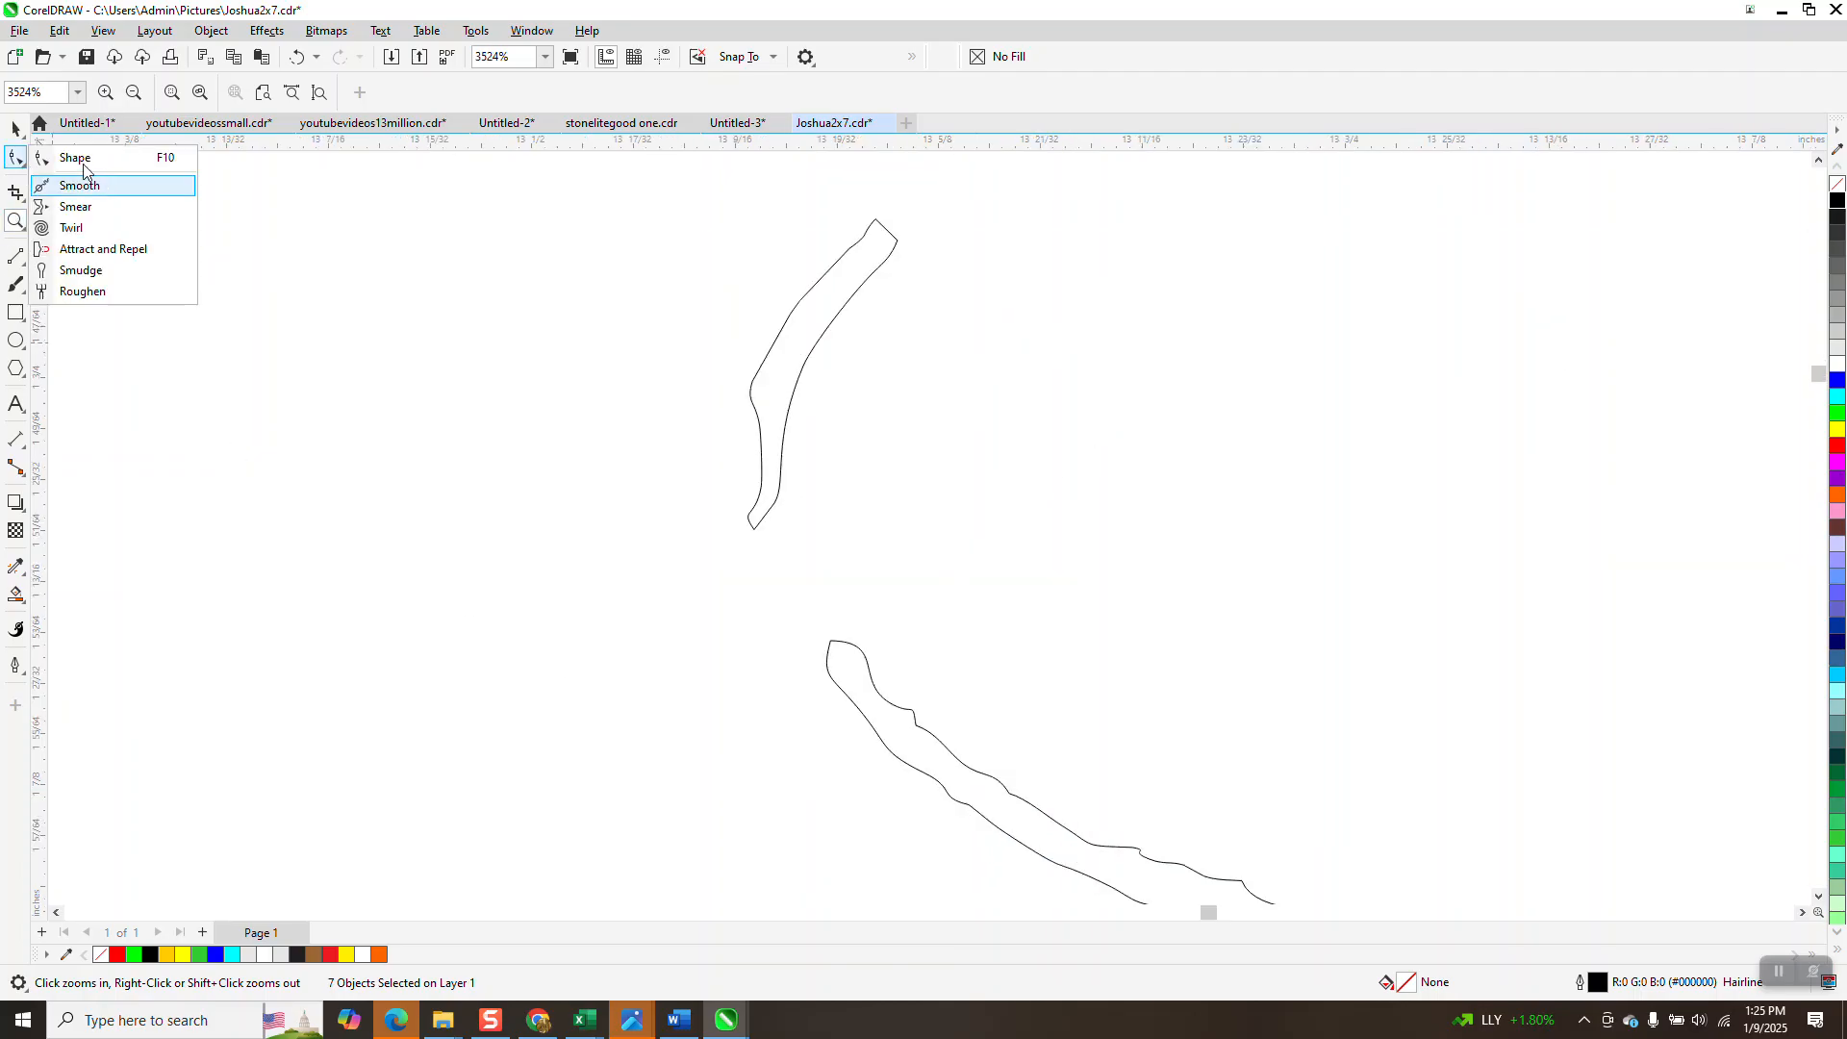
key(F10)
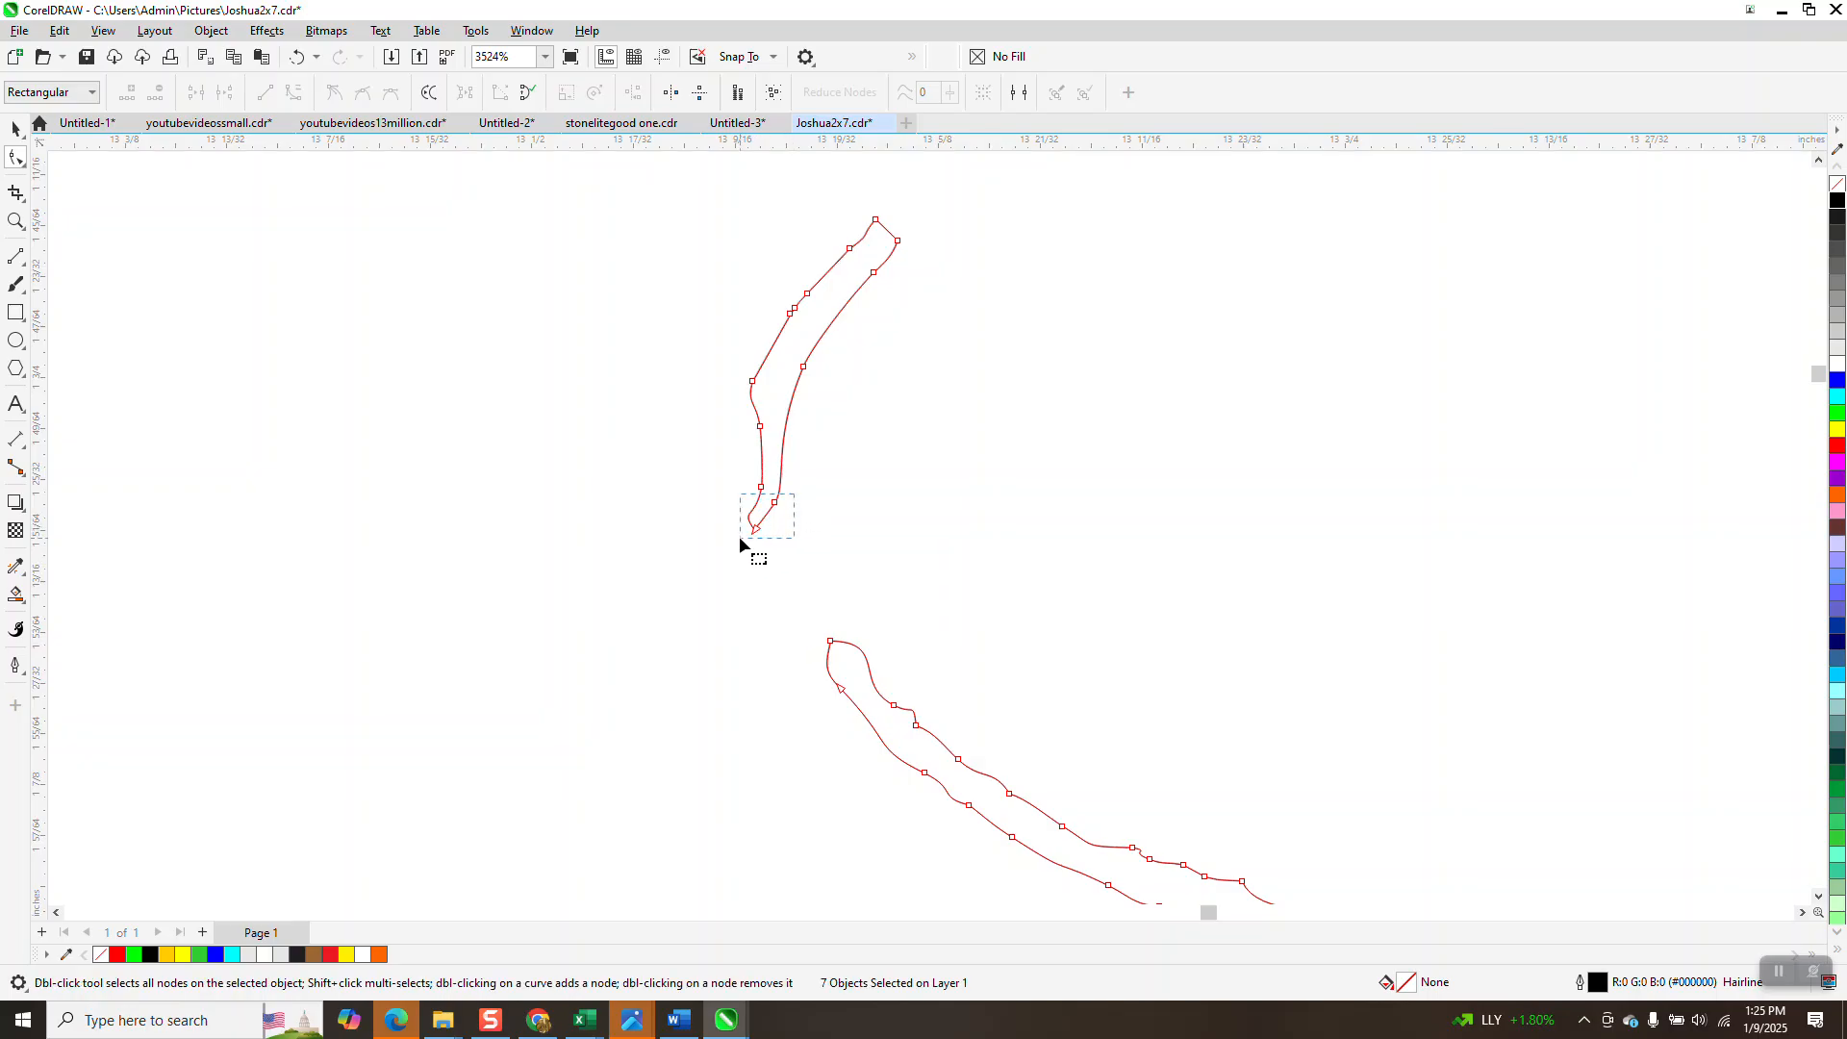
Drag the small stroke's lower-tip nodes down onto the underline swash's start, then zoom onto the junction.
drag(732, 468, 833, 643)
drag(707, 477, 841, 676)
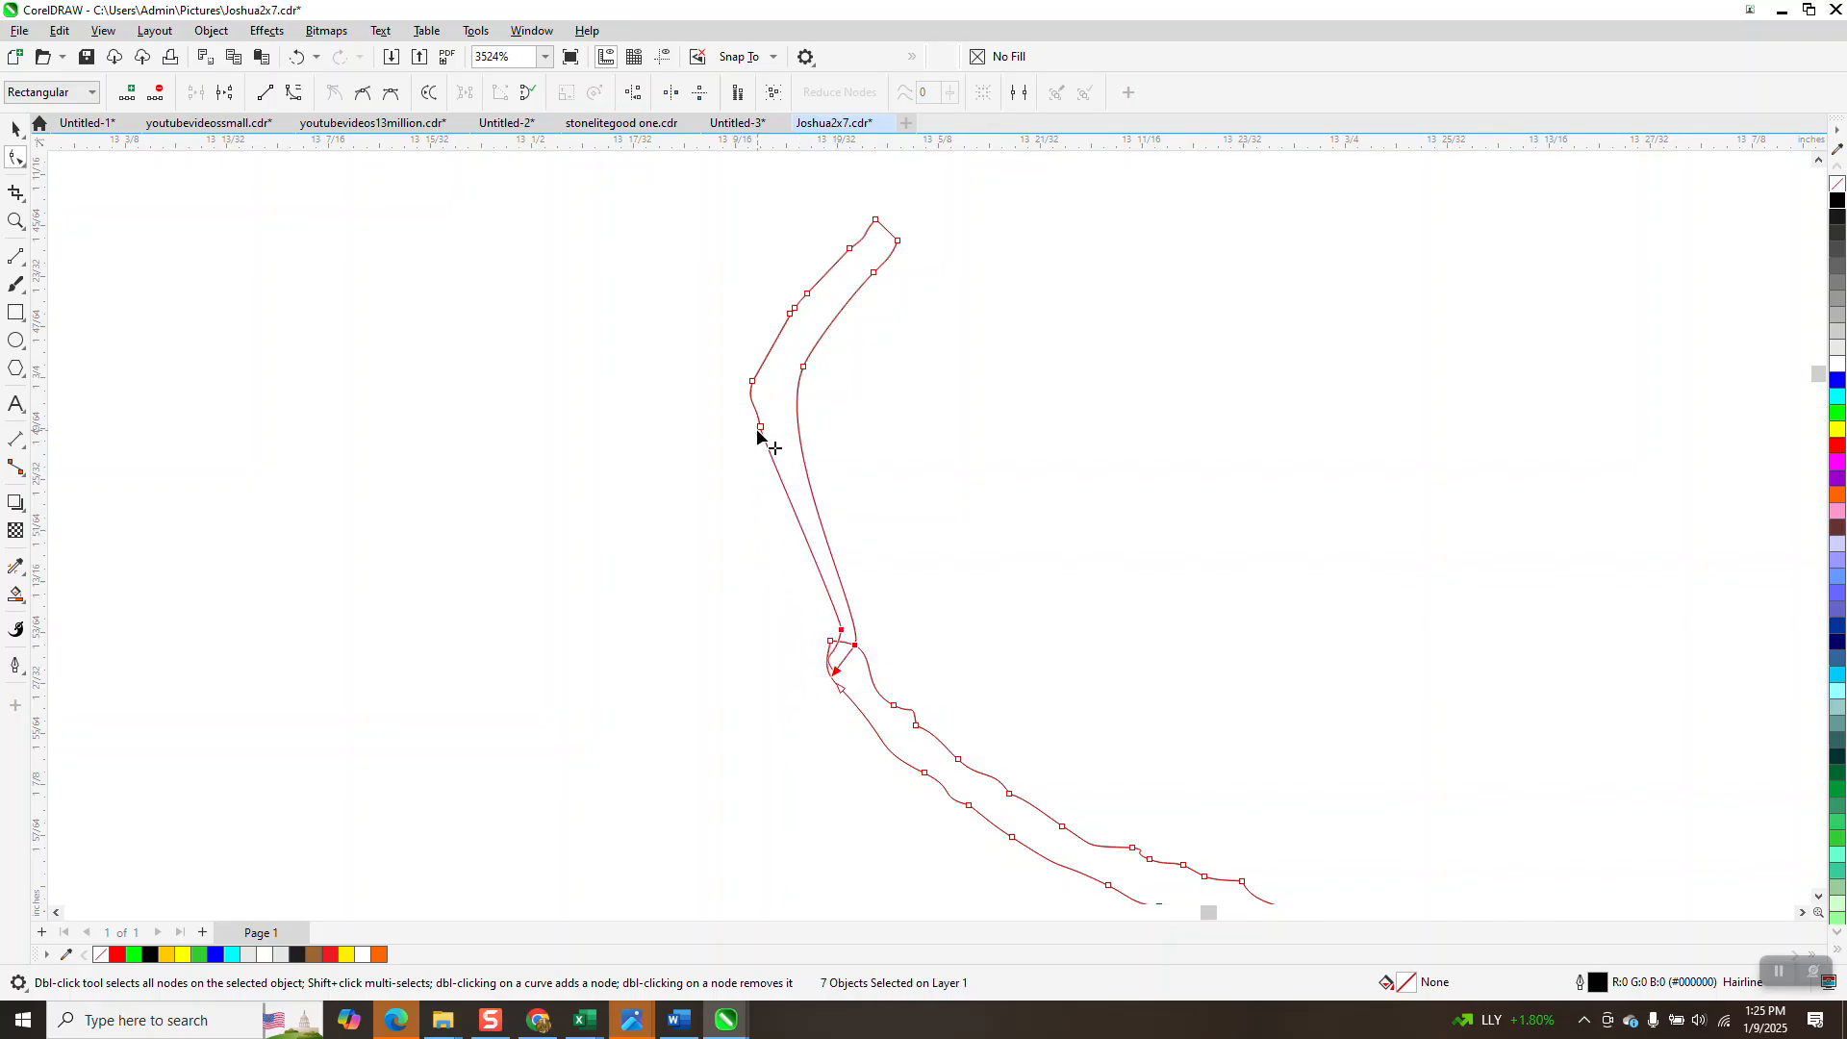
drag(759, 430, 726, 486)
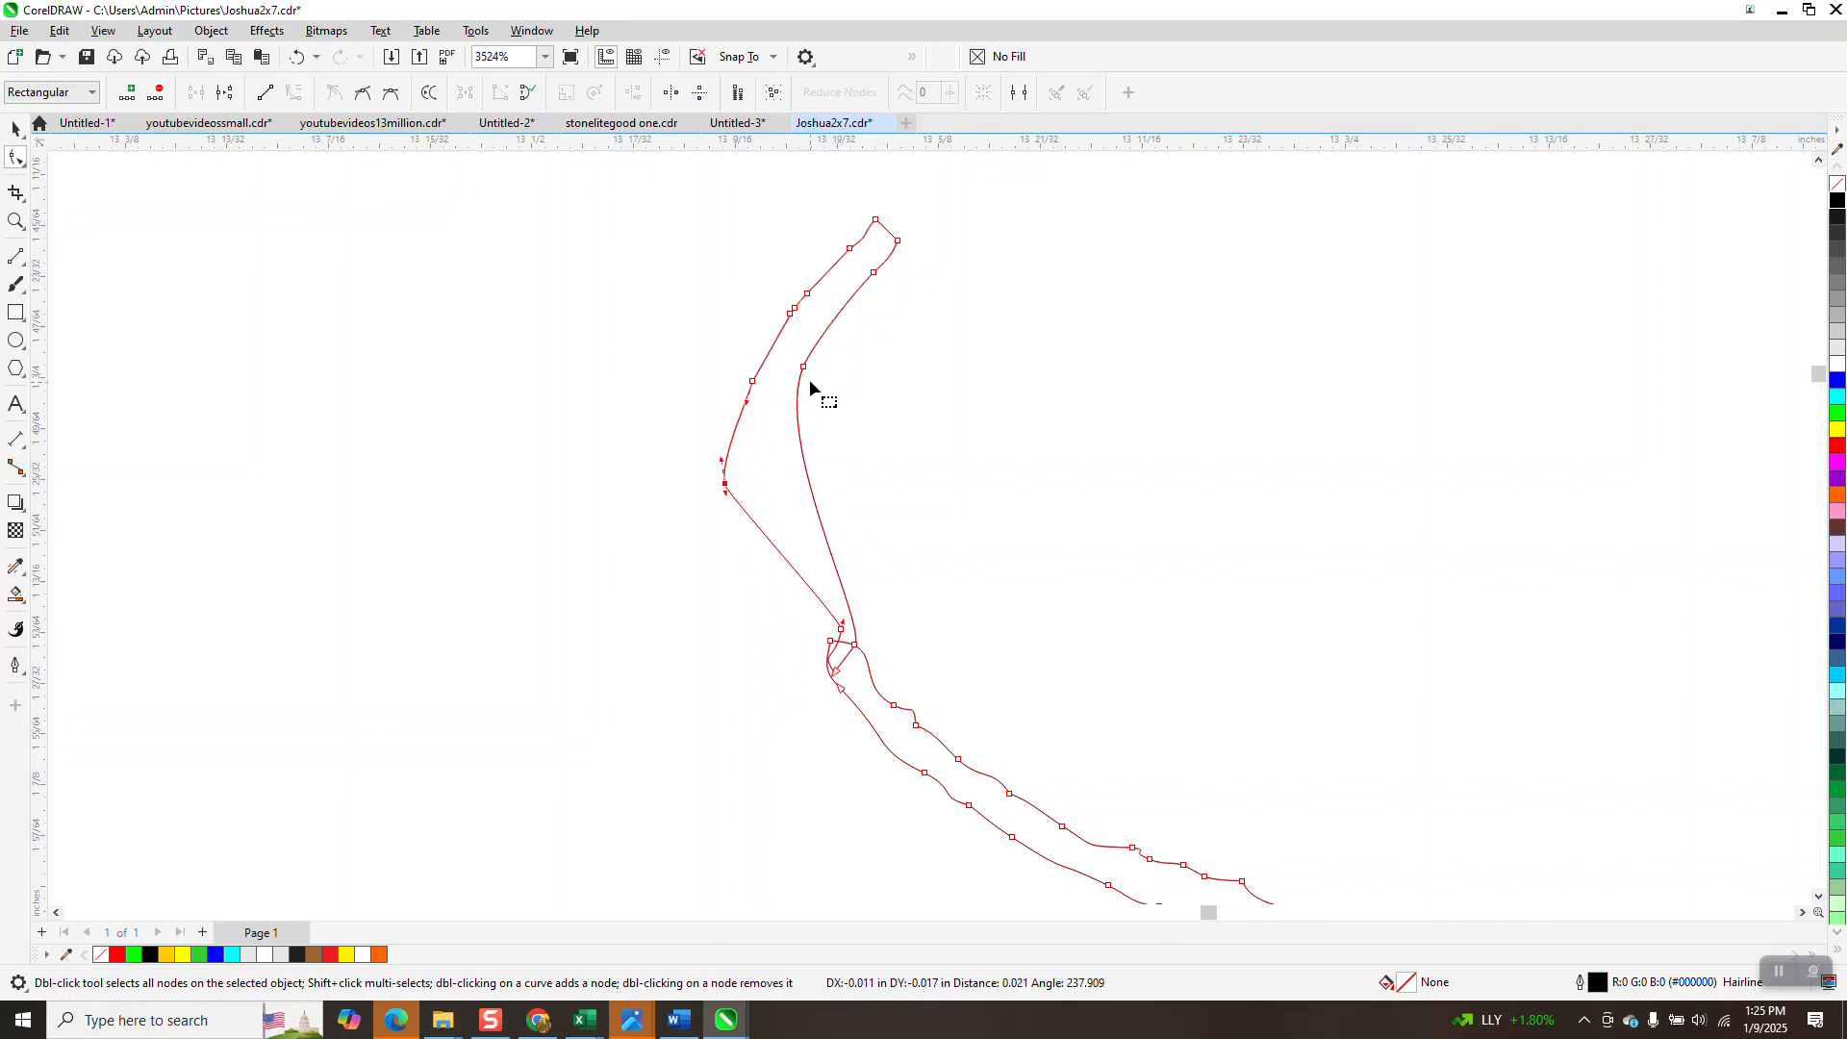
drag(806, 371, 769, 448)
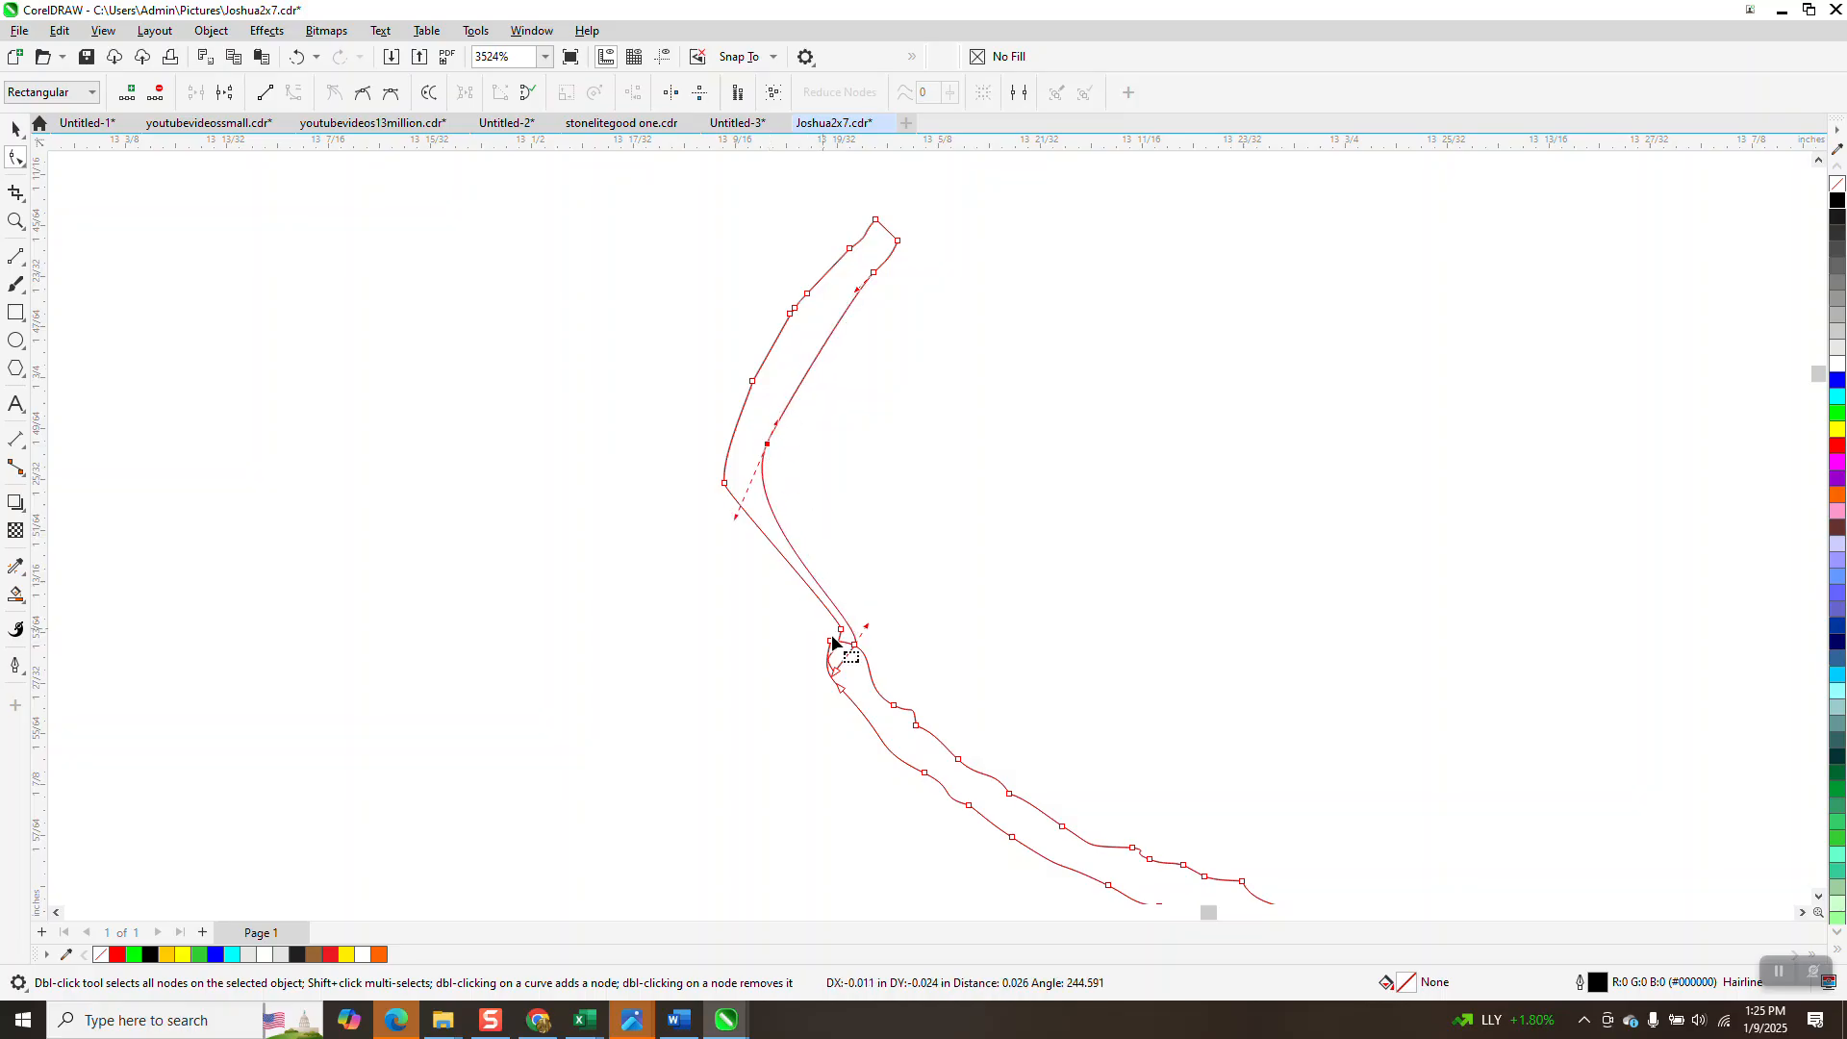
drag(842, 635, 824, 631)
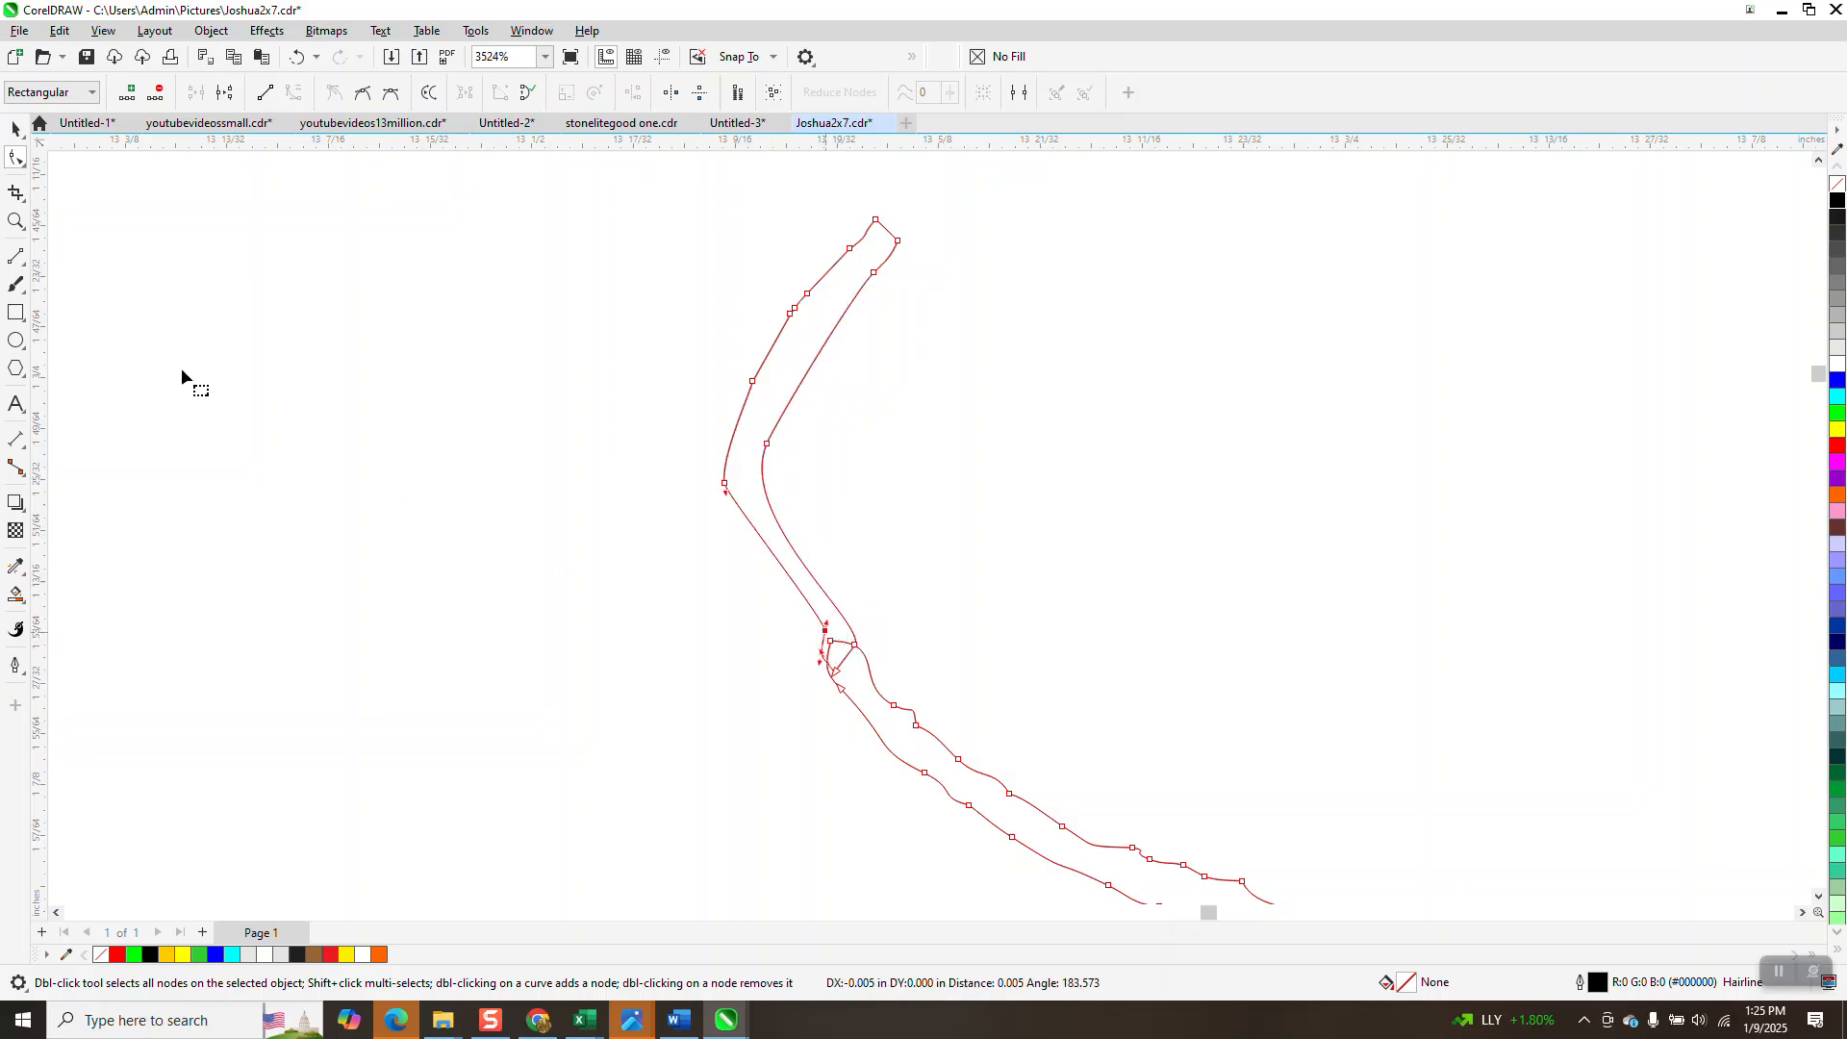
click(16, 221)
drag(746, 569, 1010, 742)
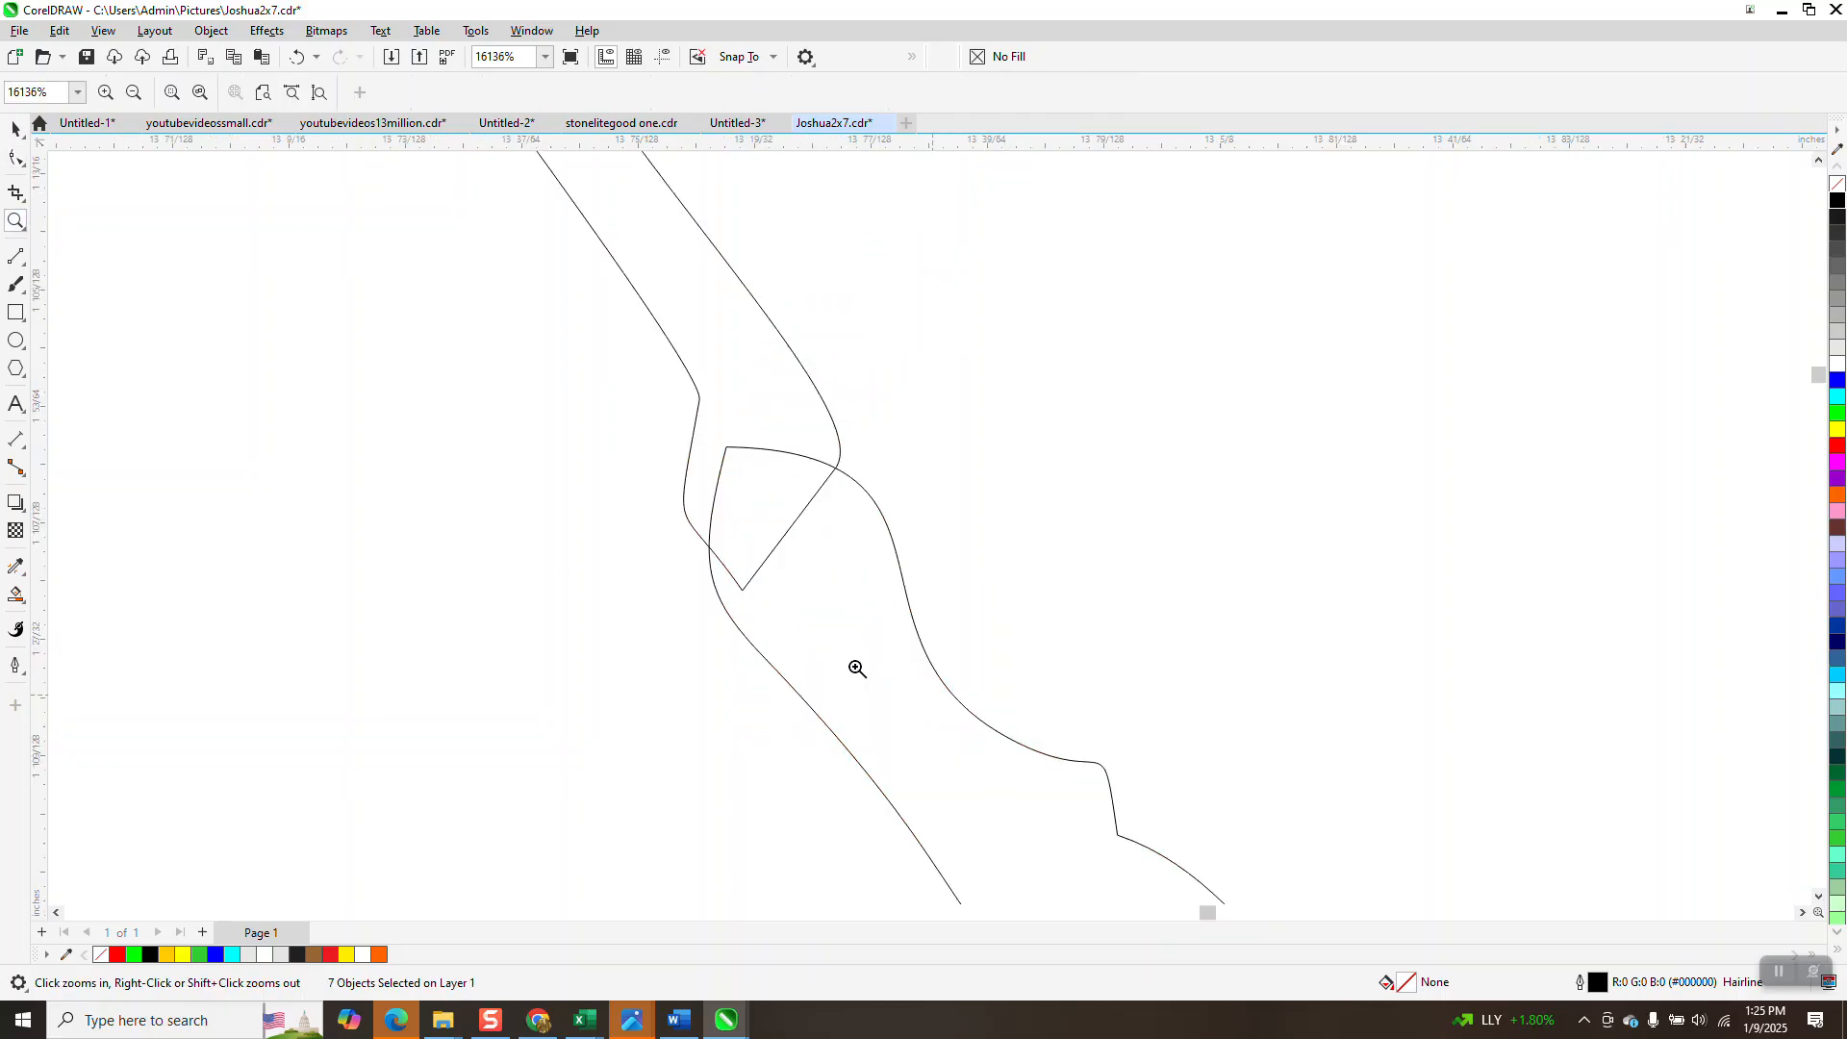
Delete the small triangular loop at the stroke junction with Virtual Segment Delete.
click(24, 206)
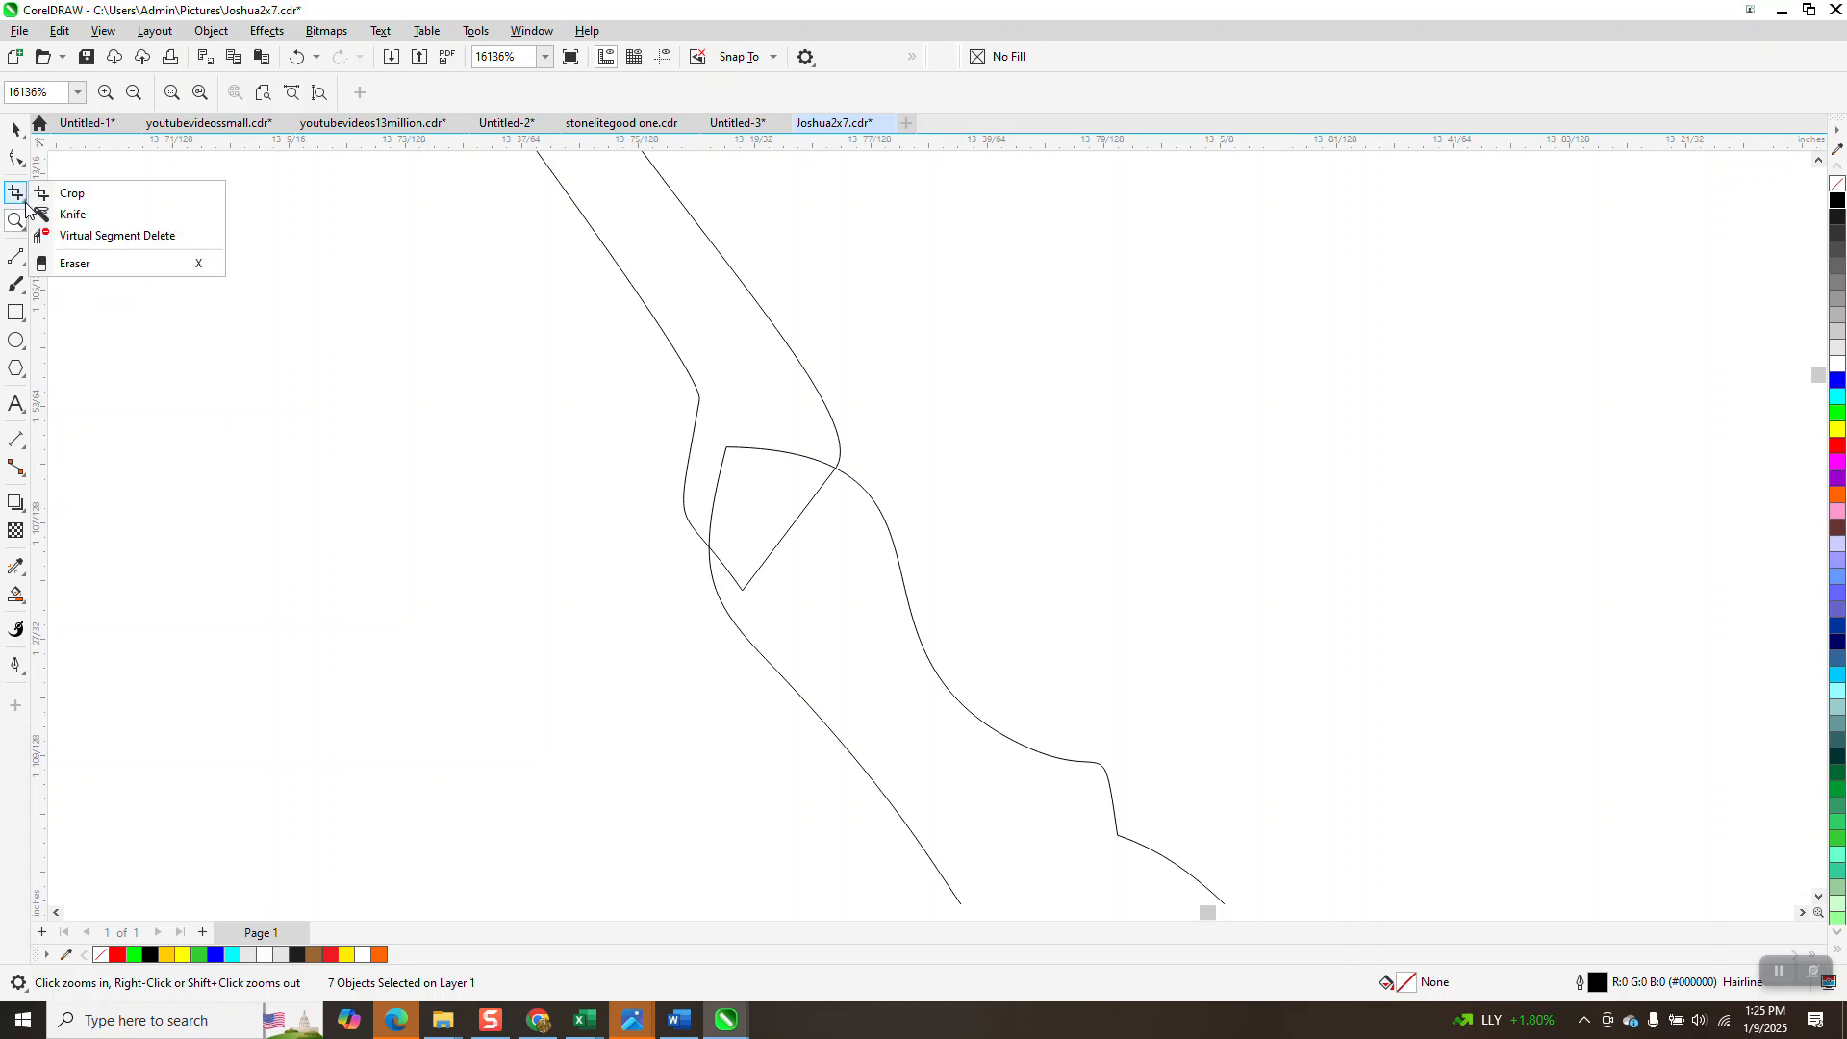
click(81, 234)
click(785, 528)
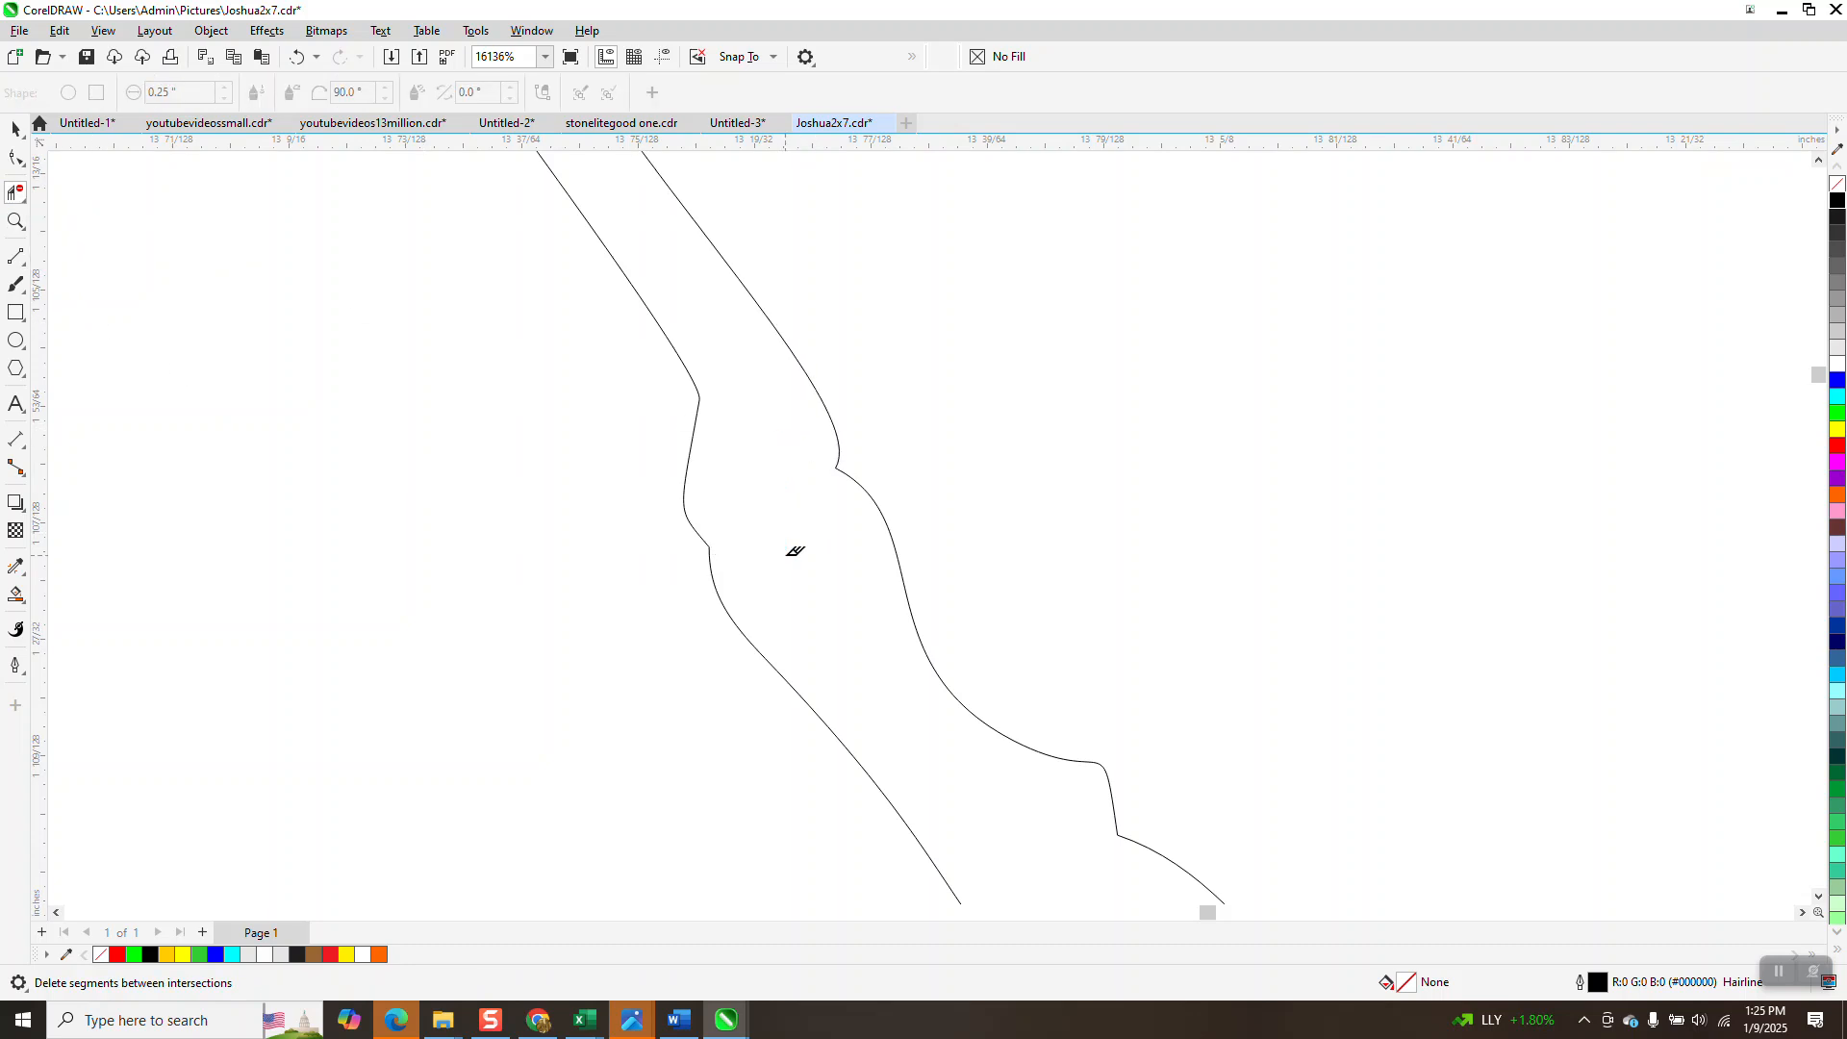
scroll(625, 431, down, 2)
scroll(625, 431, down, 5)
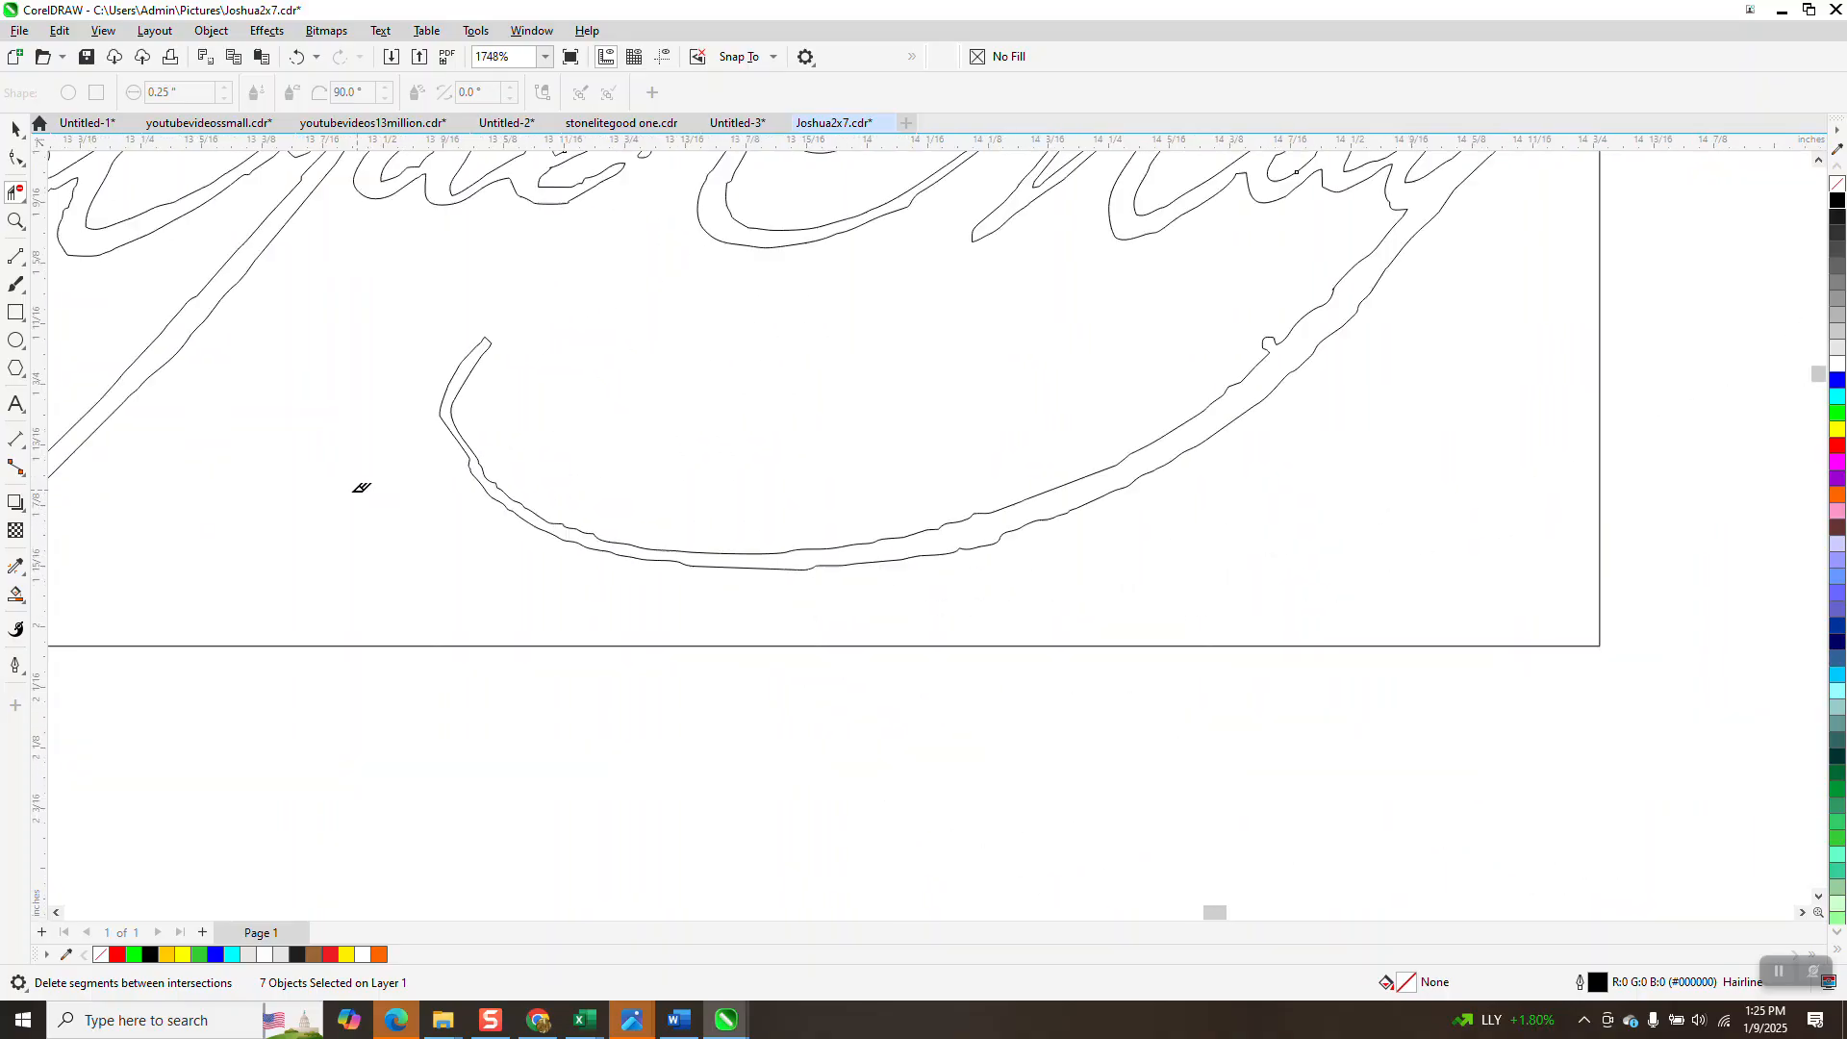
scroll(454, 592, down, 1)
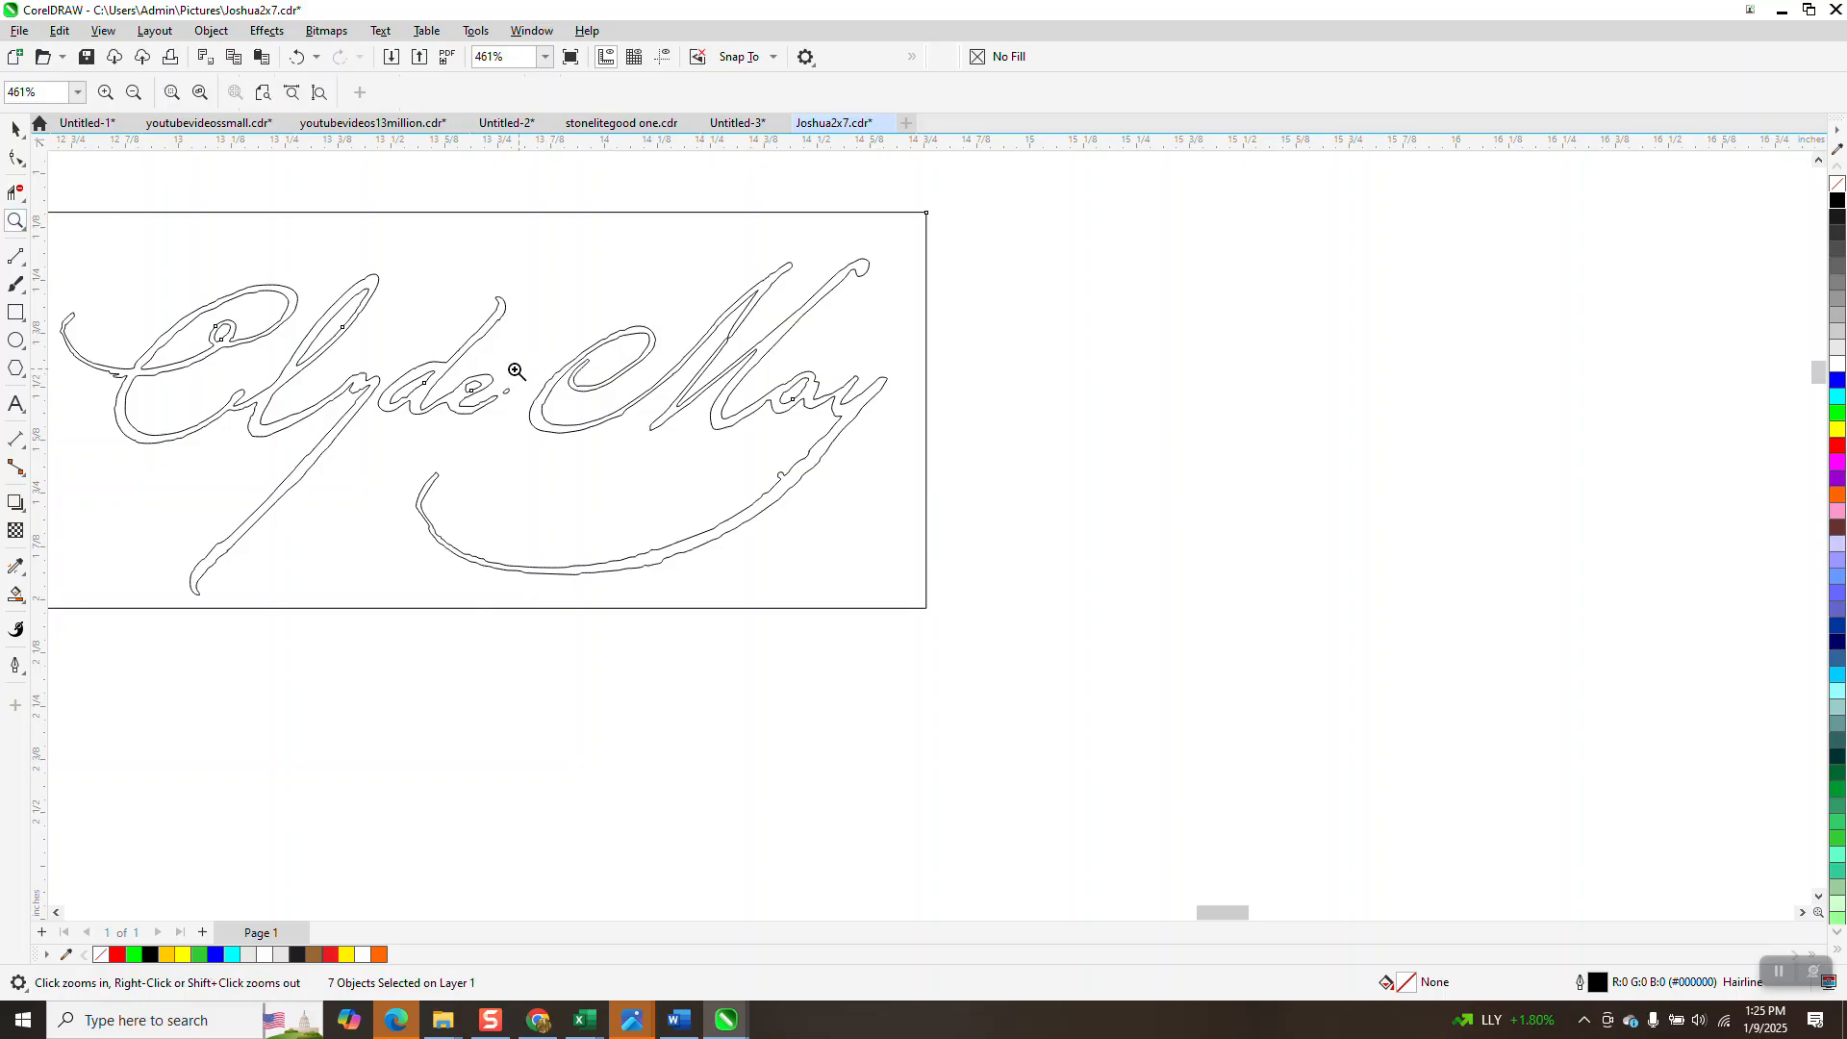
Zoom into the e loop area and delete the stray loop curve's nodes with the Shape tool.
drag(513, 368, 570, 428)
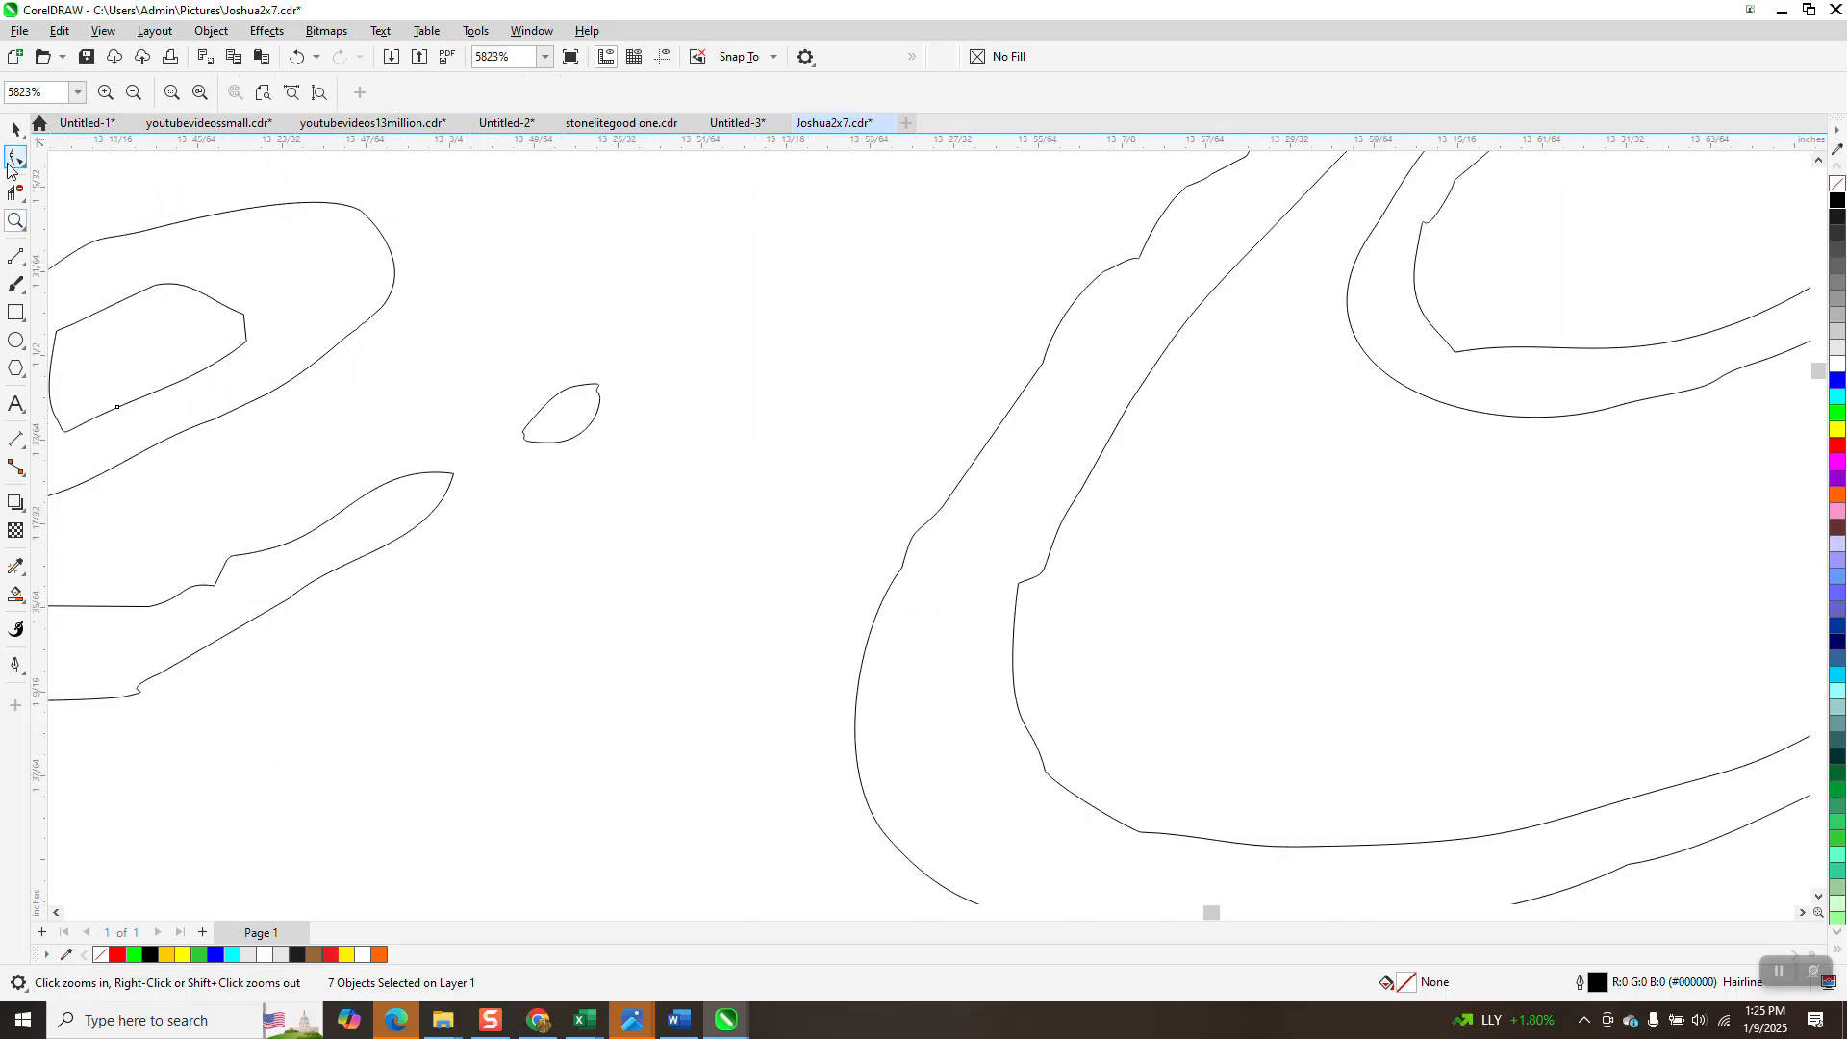
click(17, 158)
drag(506, 496, 501, 490)
key(Delete)
scroll(592, 519, down, 6)
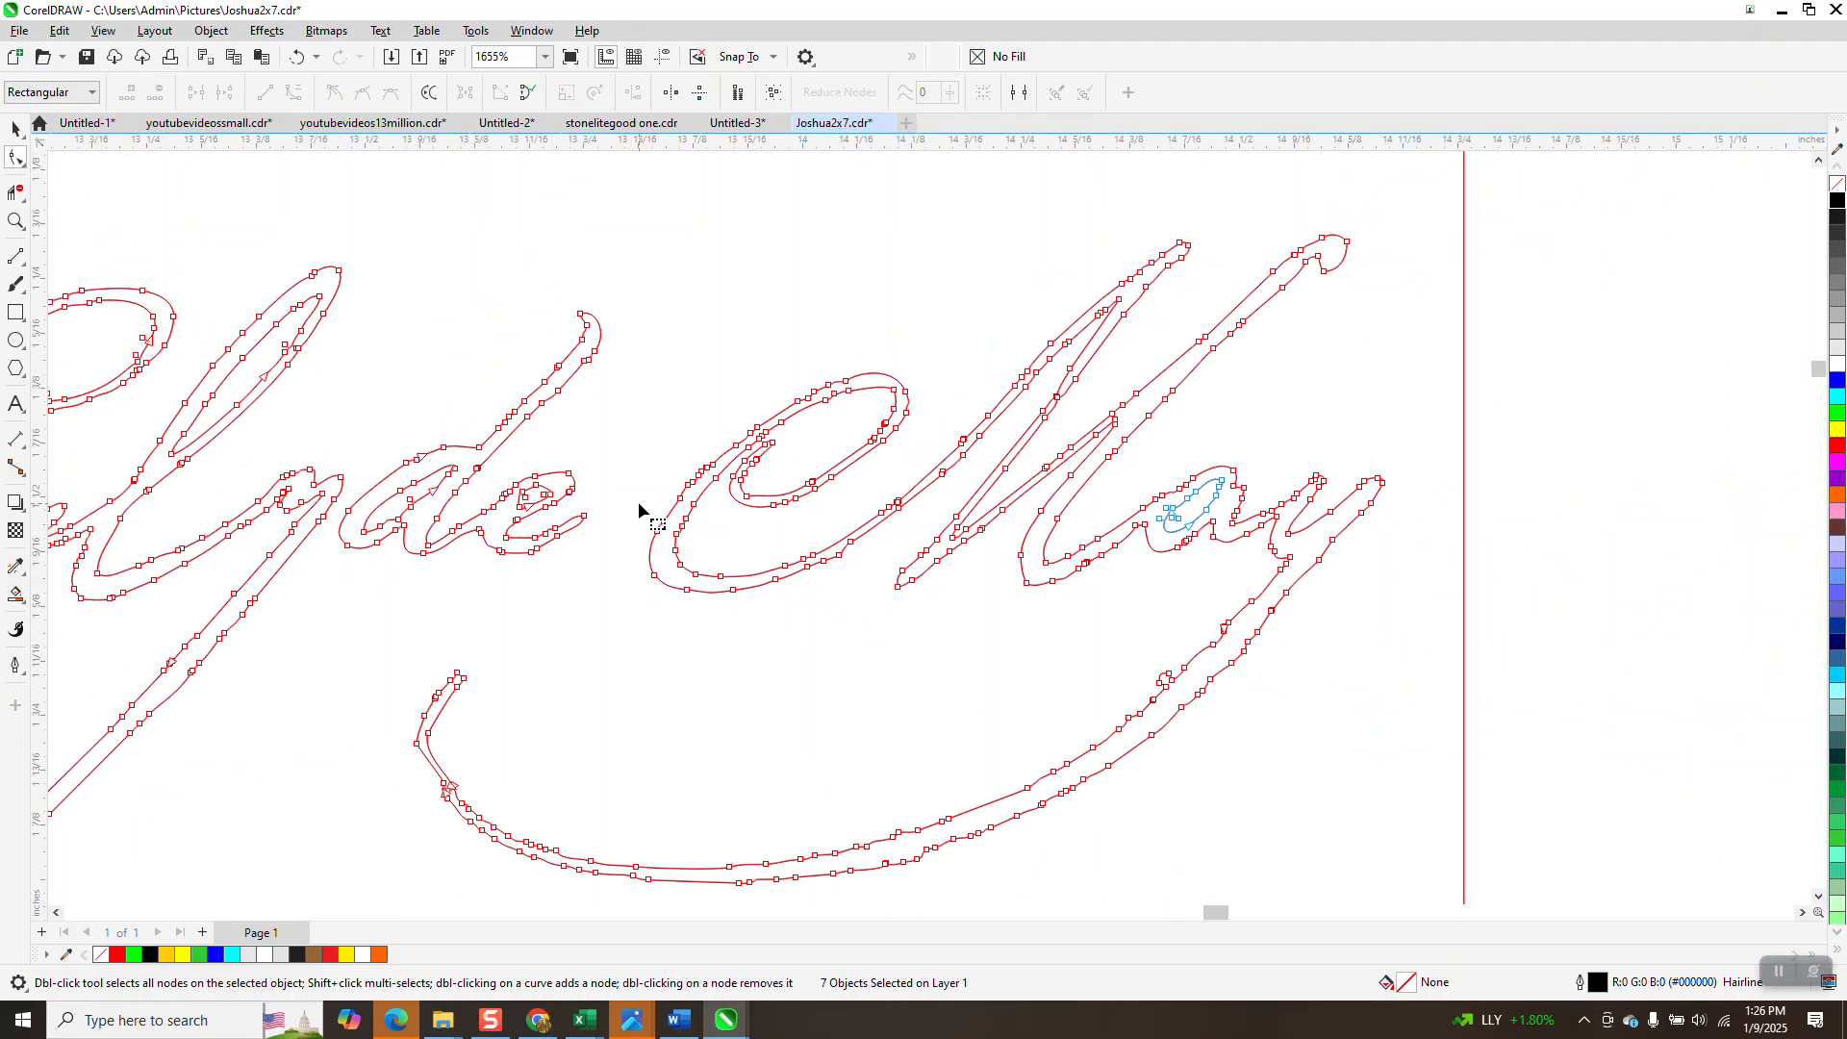
scroll(547, 424, down, 3)
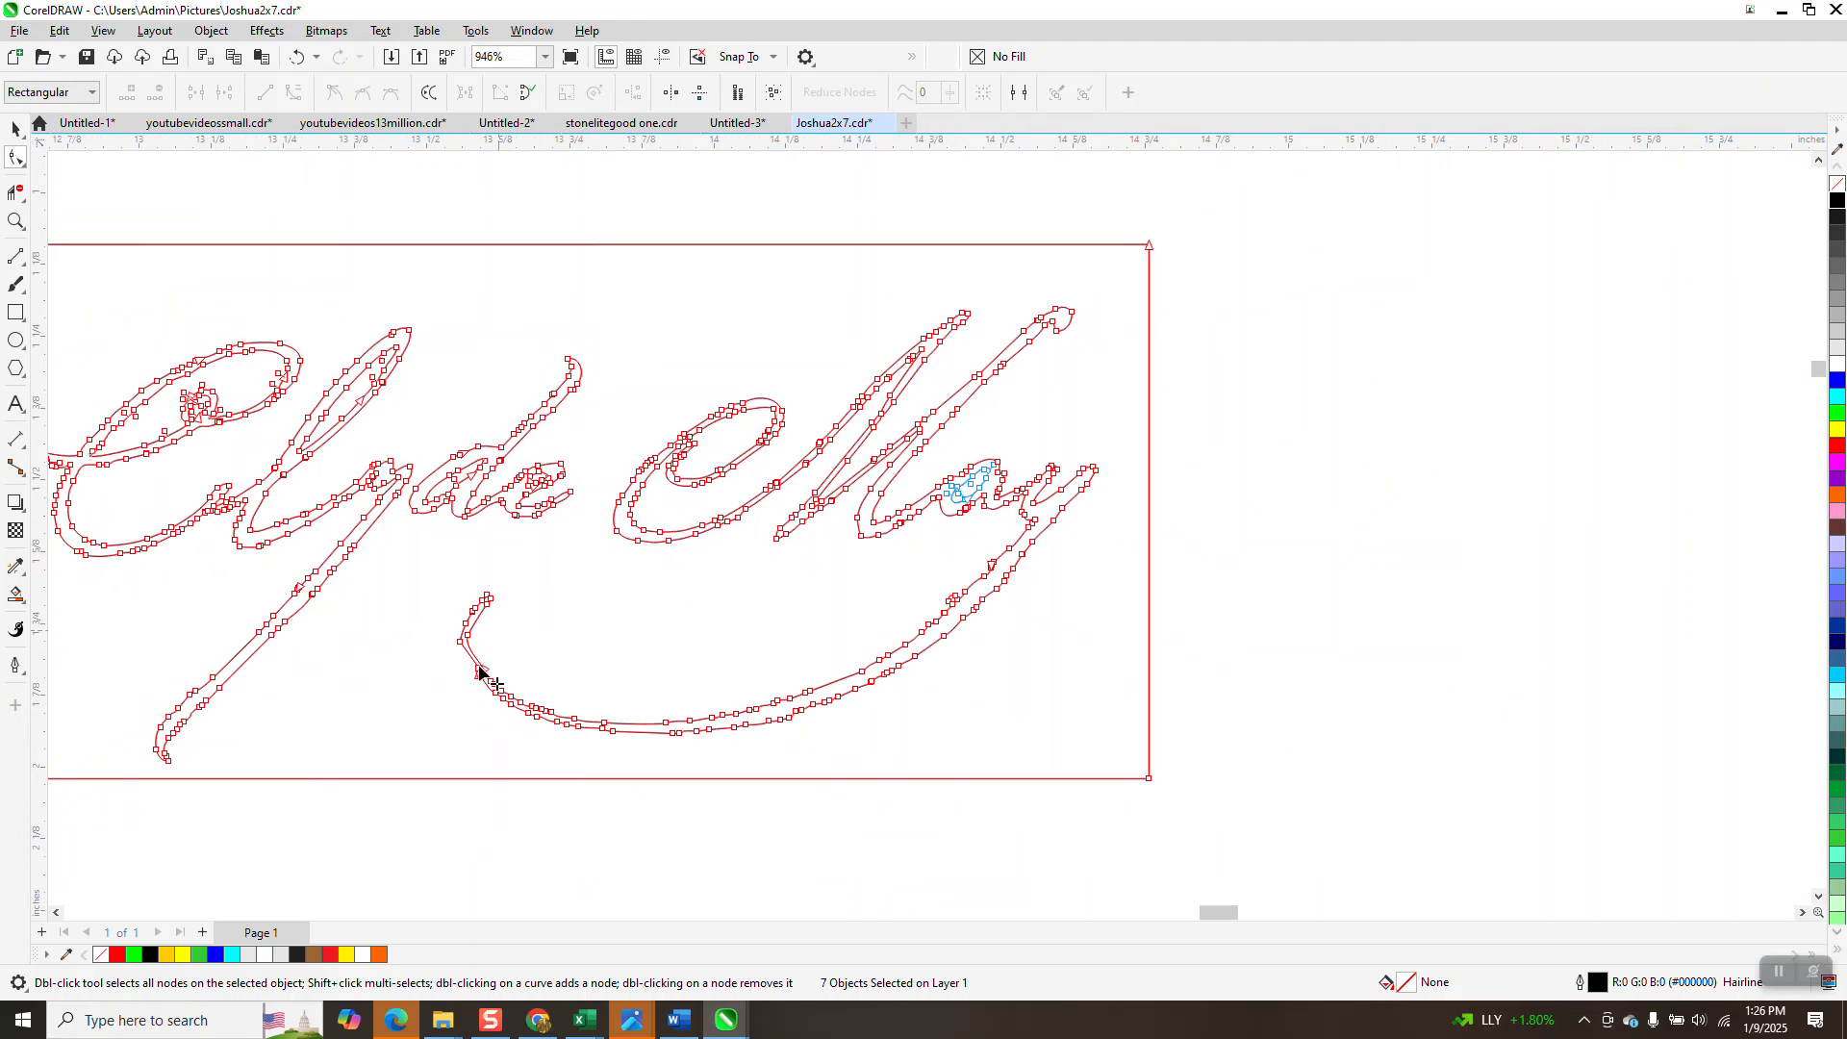
click(15, 221)
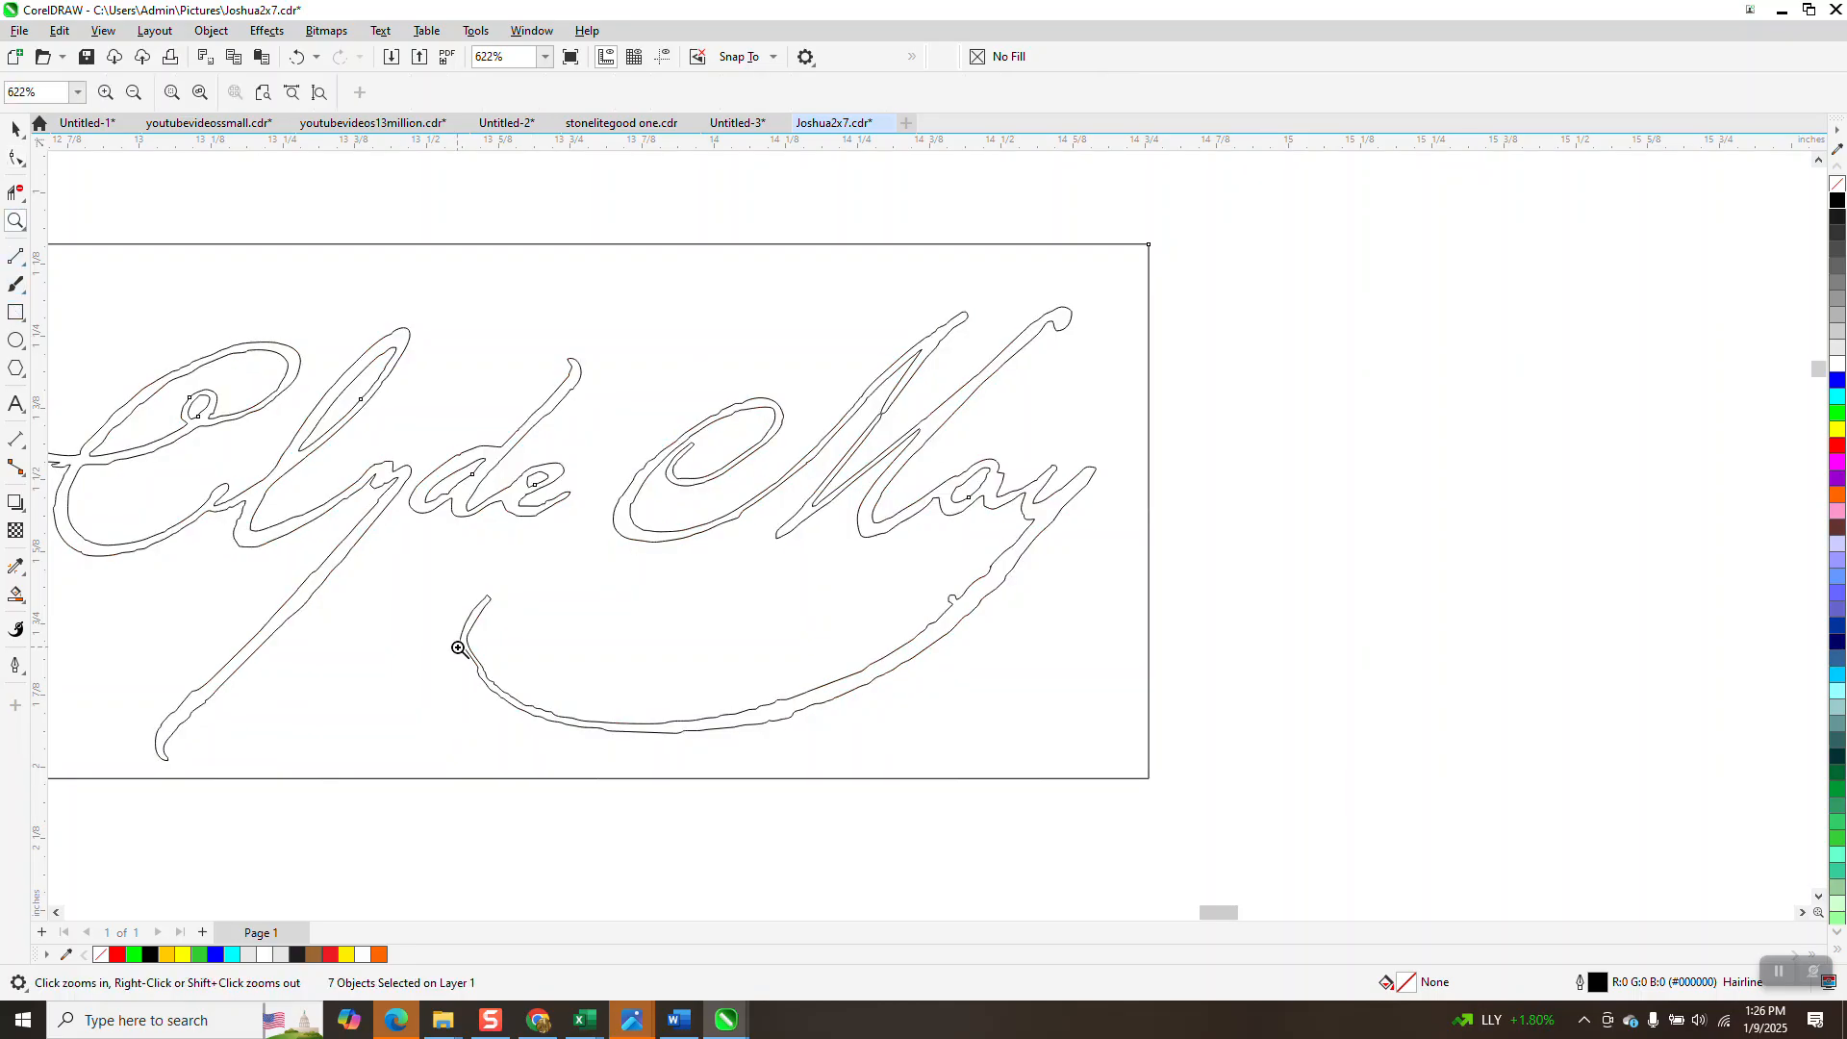
scroll(451, 621, up, 6)
scroll(647, 734, down, 9)
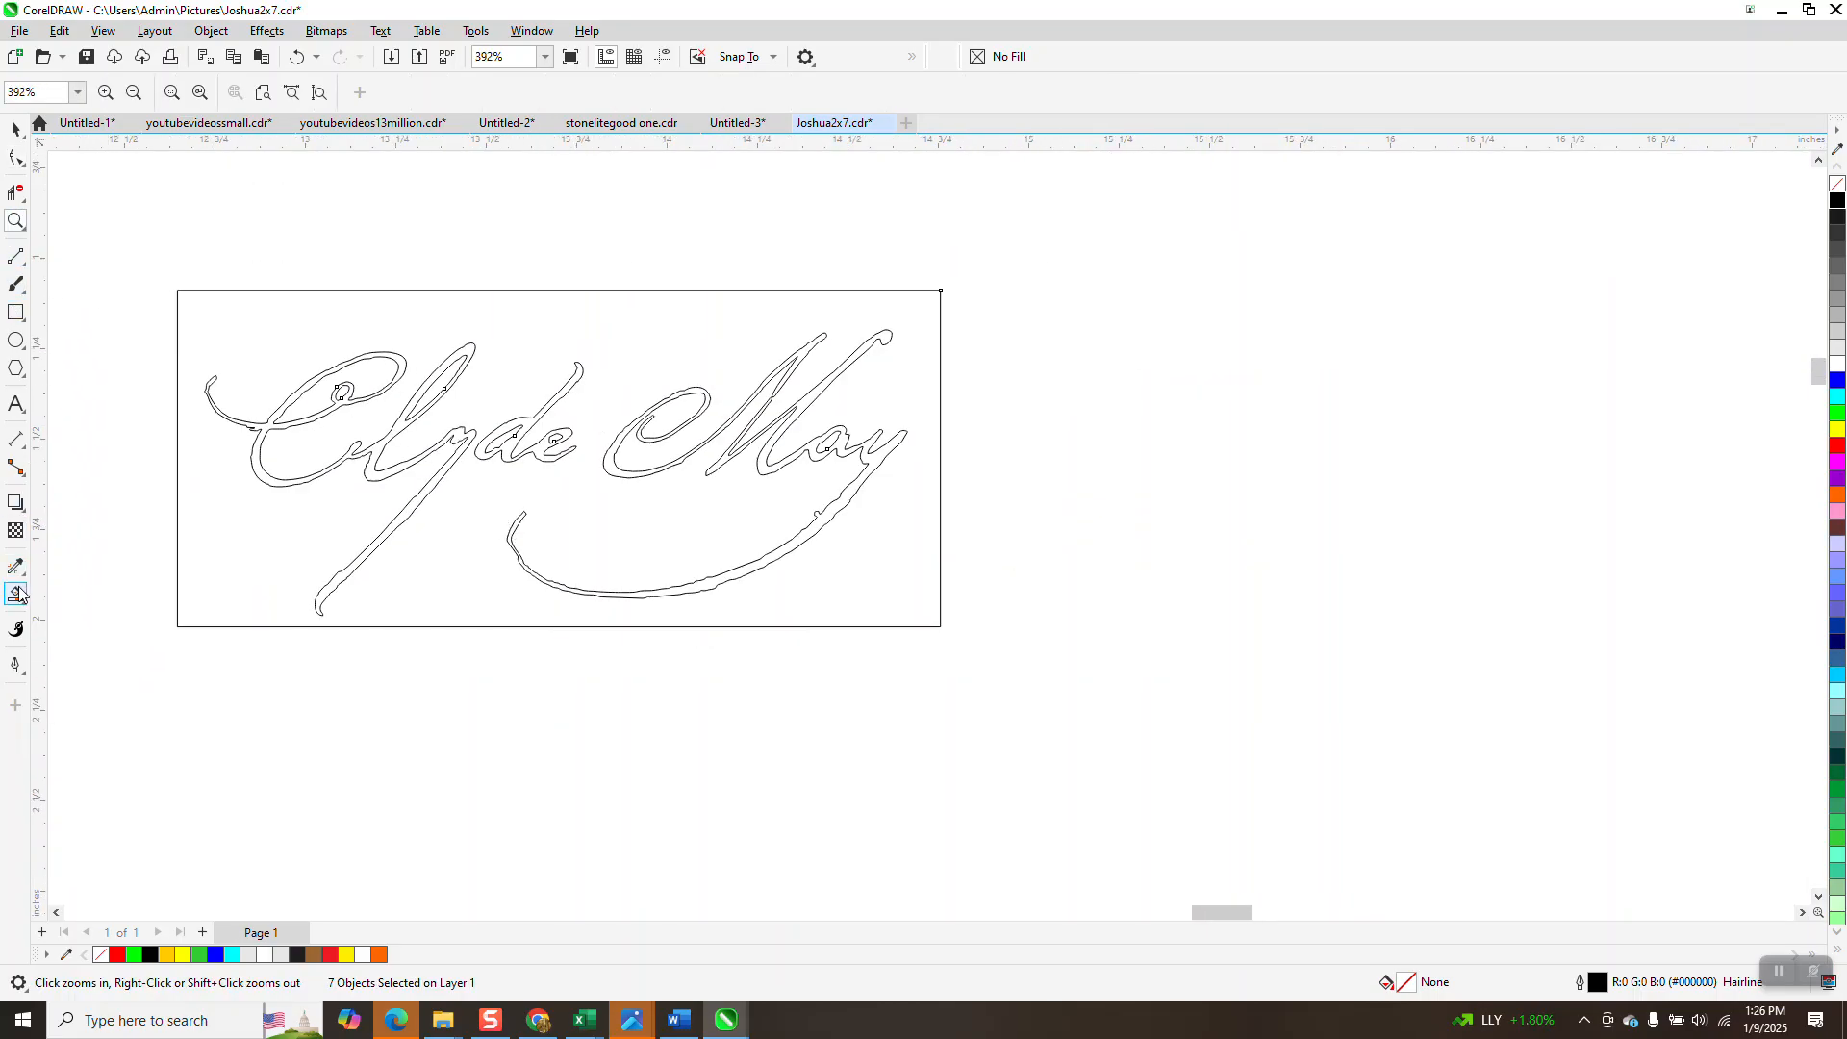
Smart Fill the Cly, de and May regions, nudging each new shape to the right.
click(262, 479)
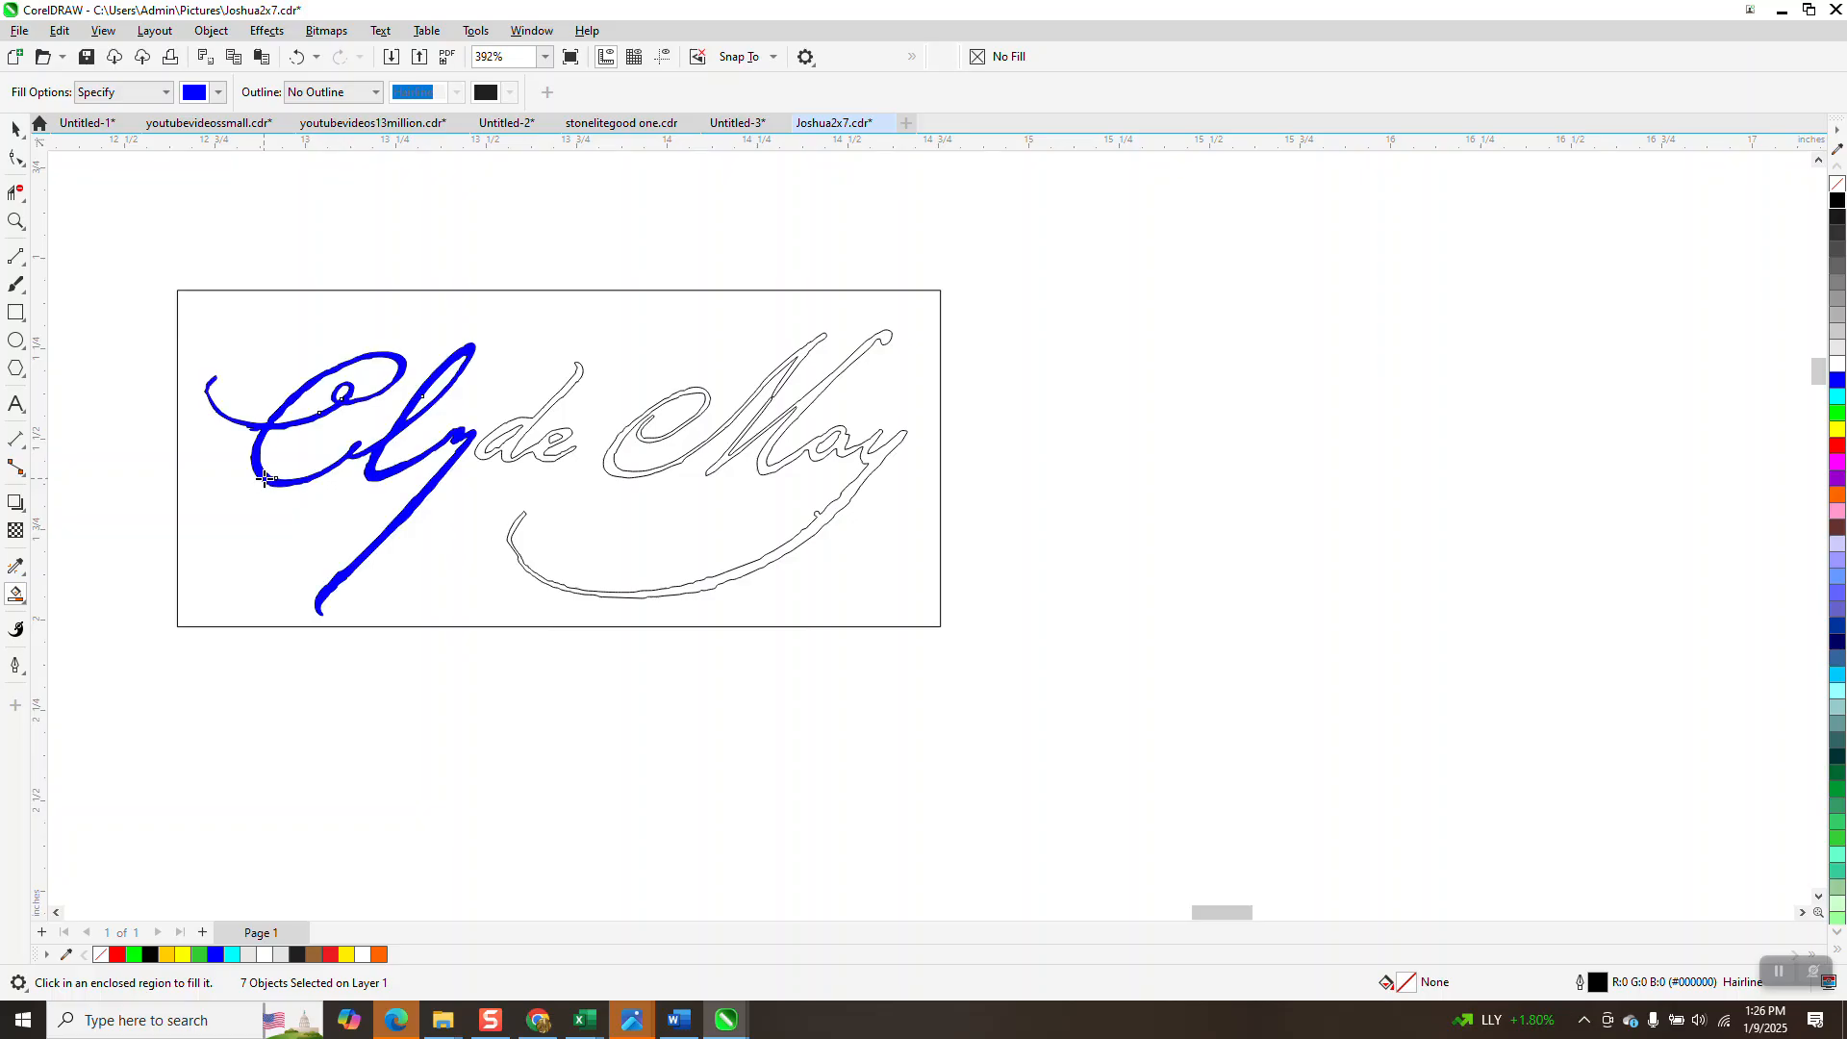
key(Right)
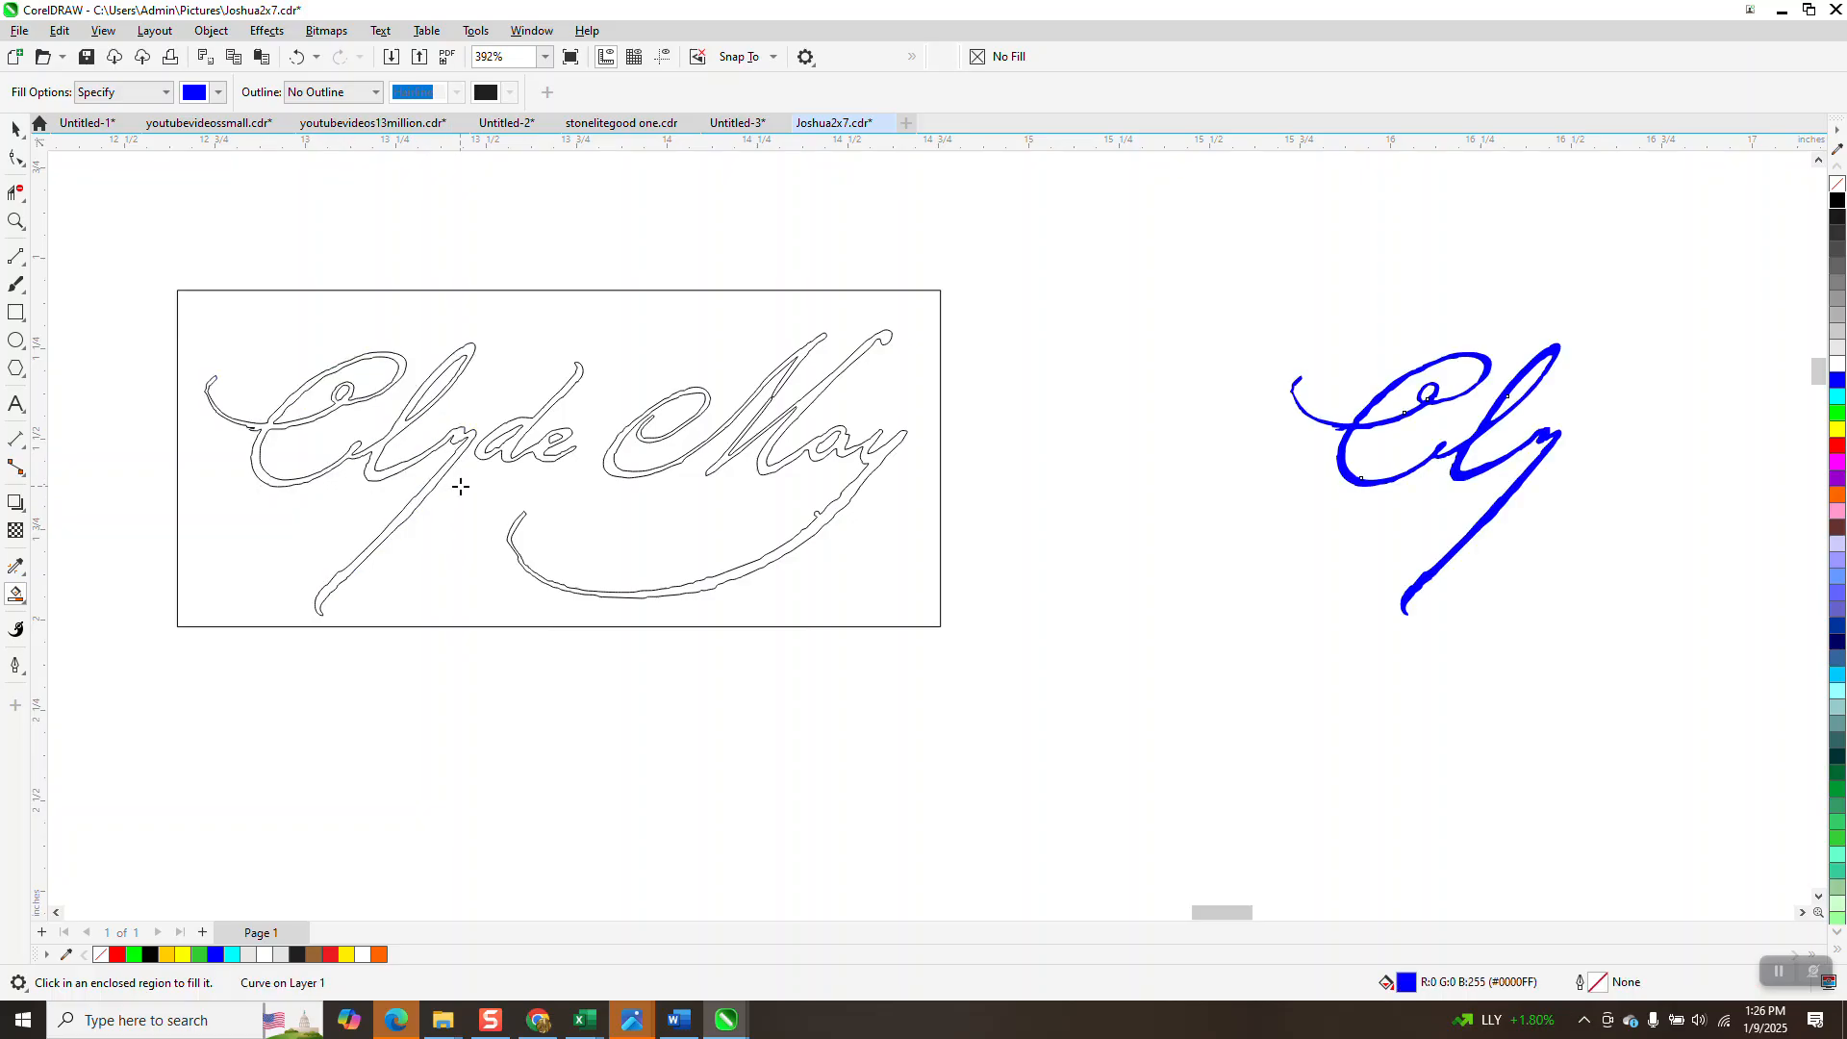
click(526, 421)
key(Right)
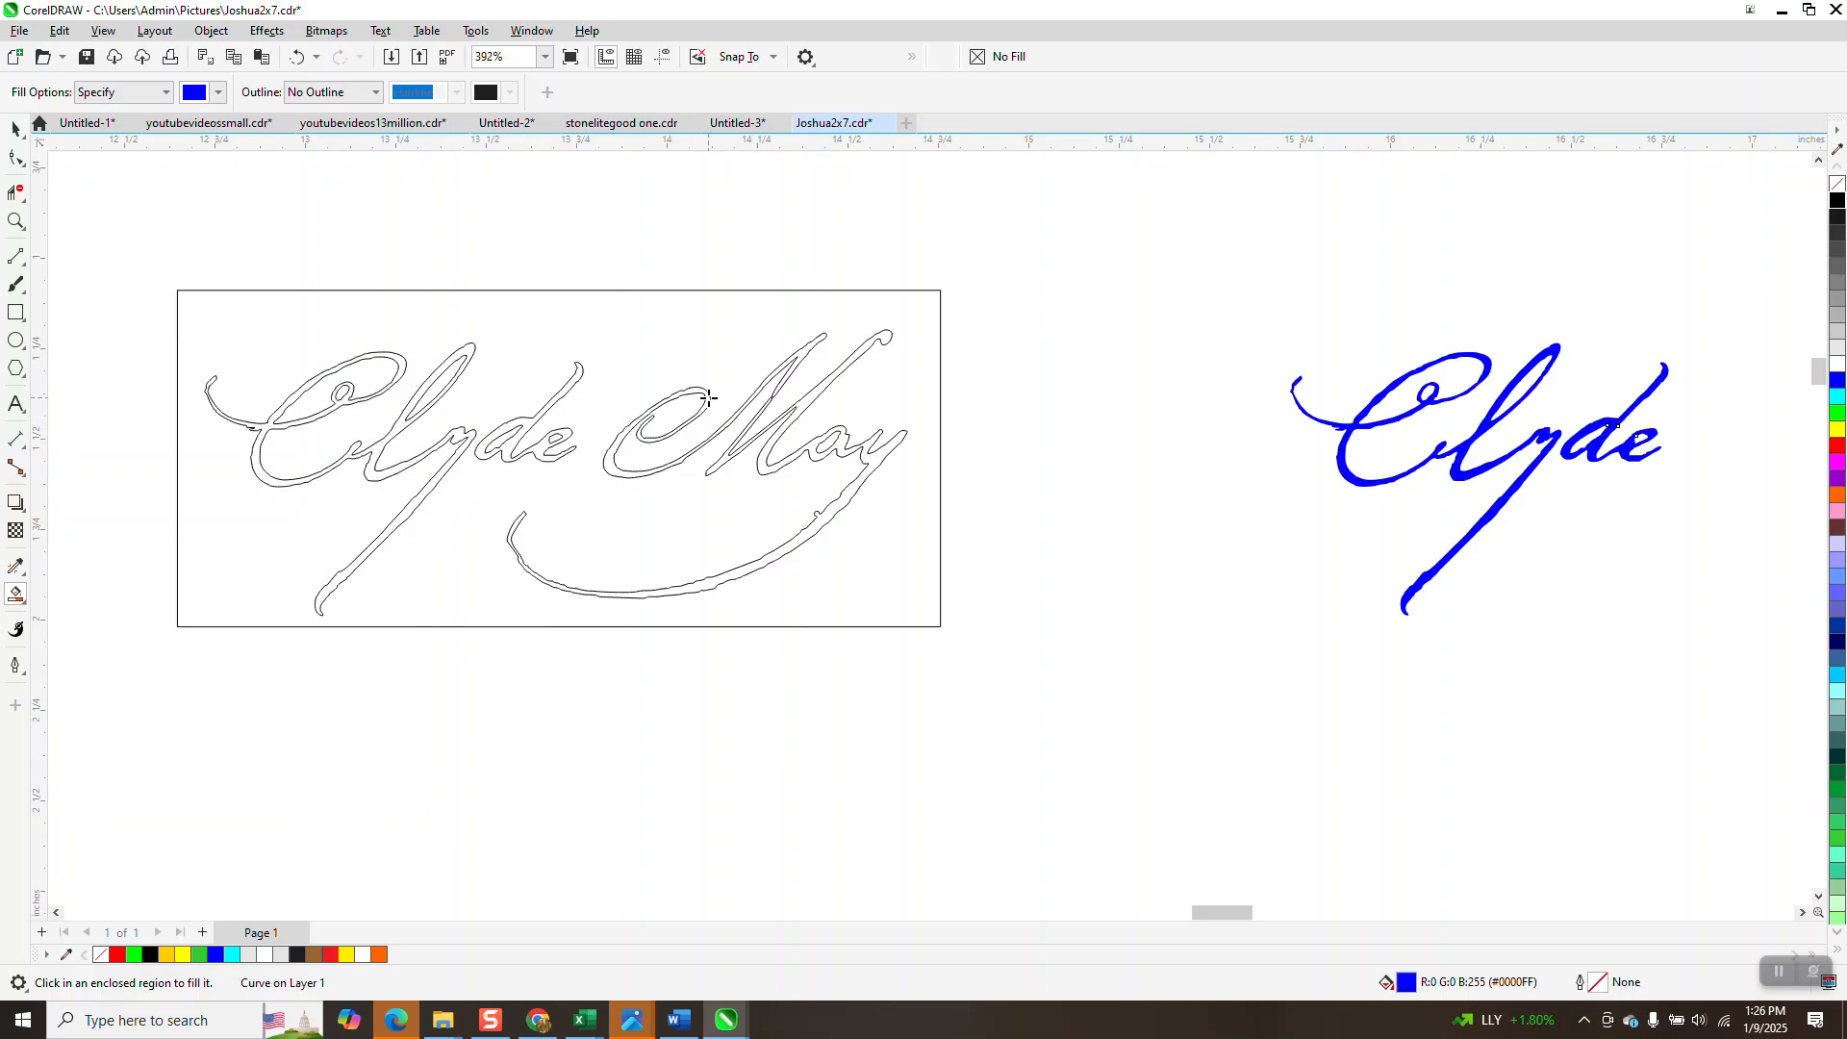
click(617, 471)
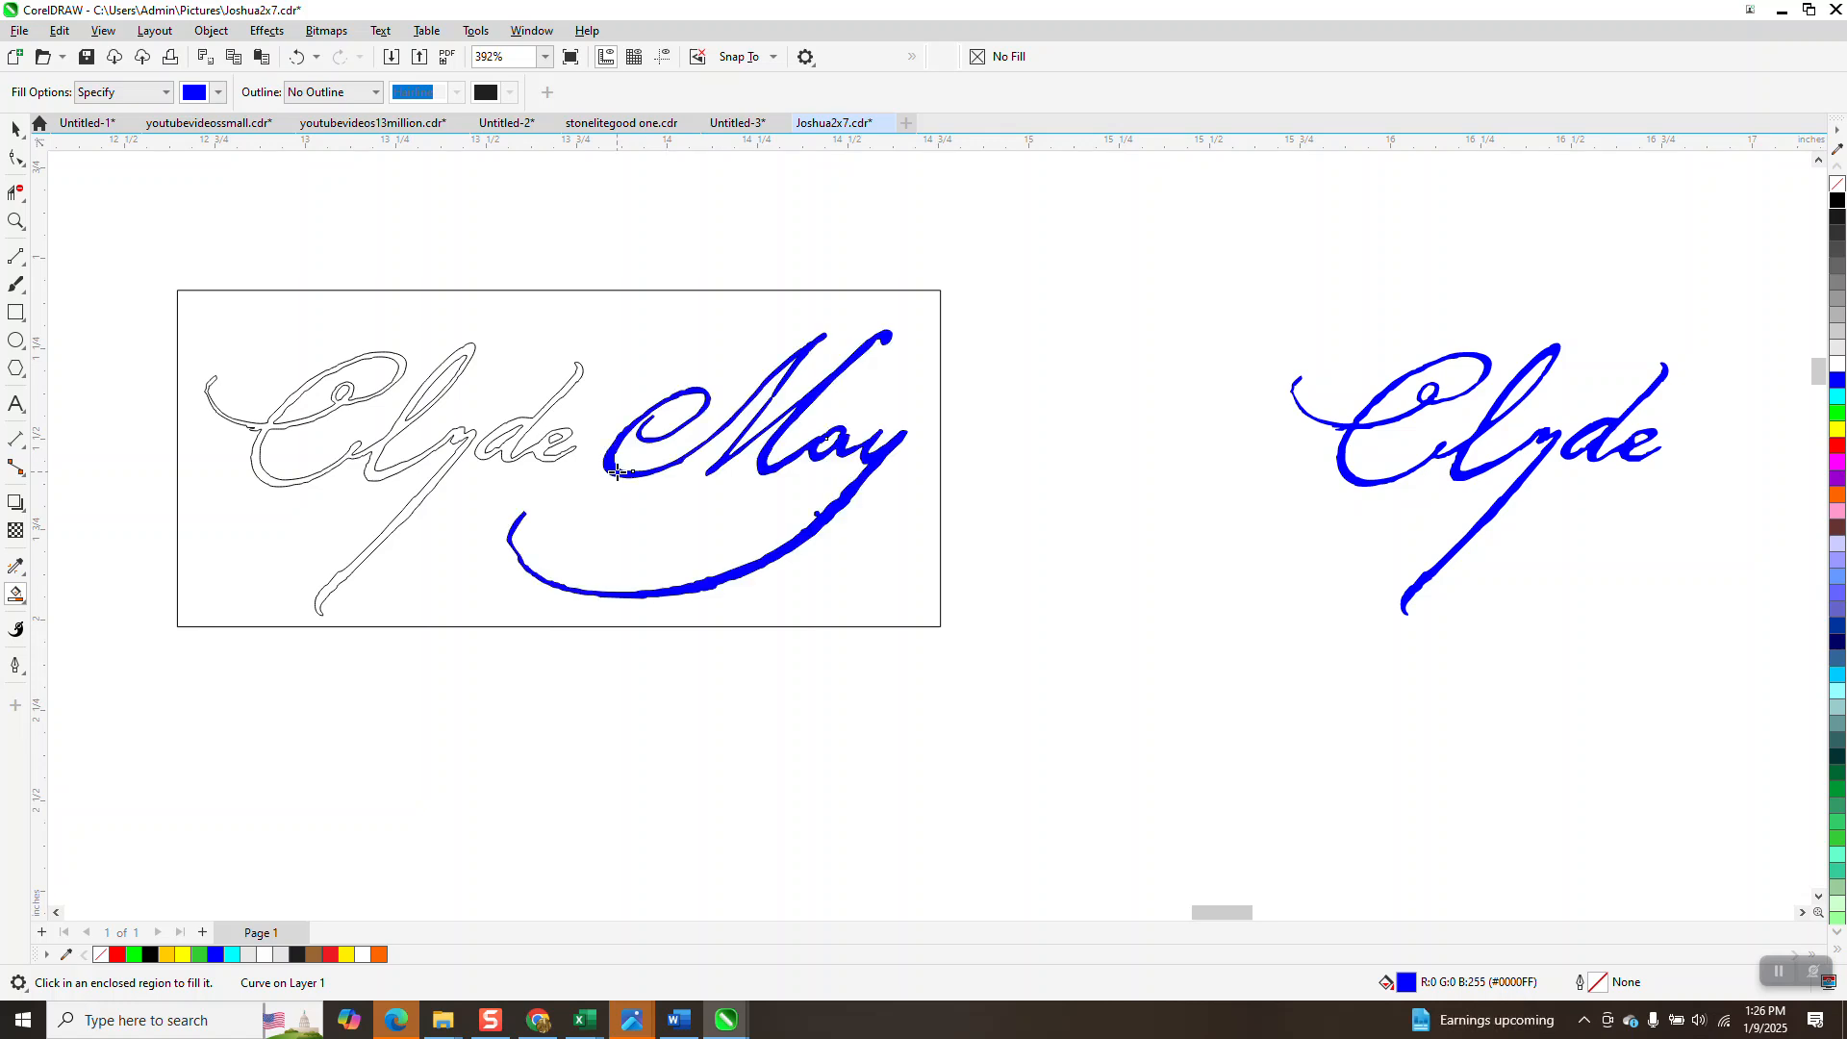
key(Right)
scroll(578, 486, down, 1)
scroll(577, 486, down, 1)
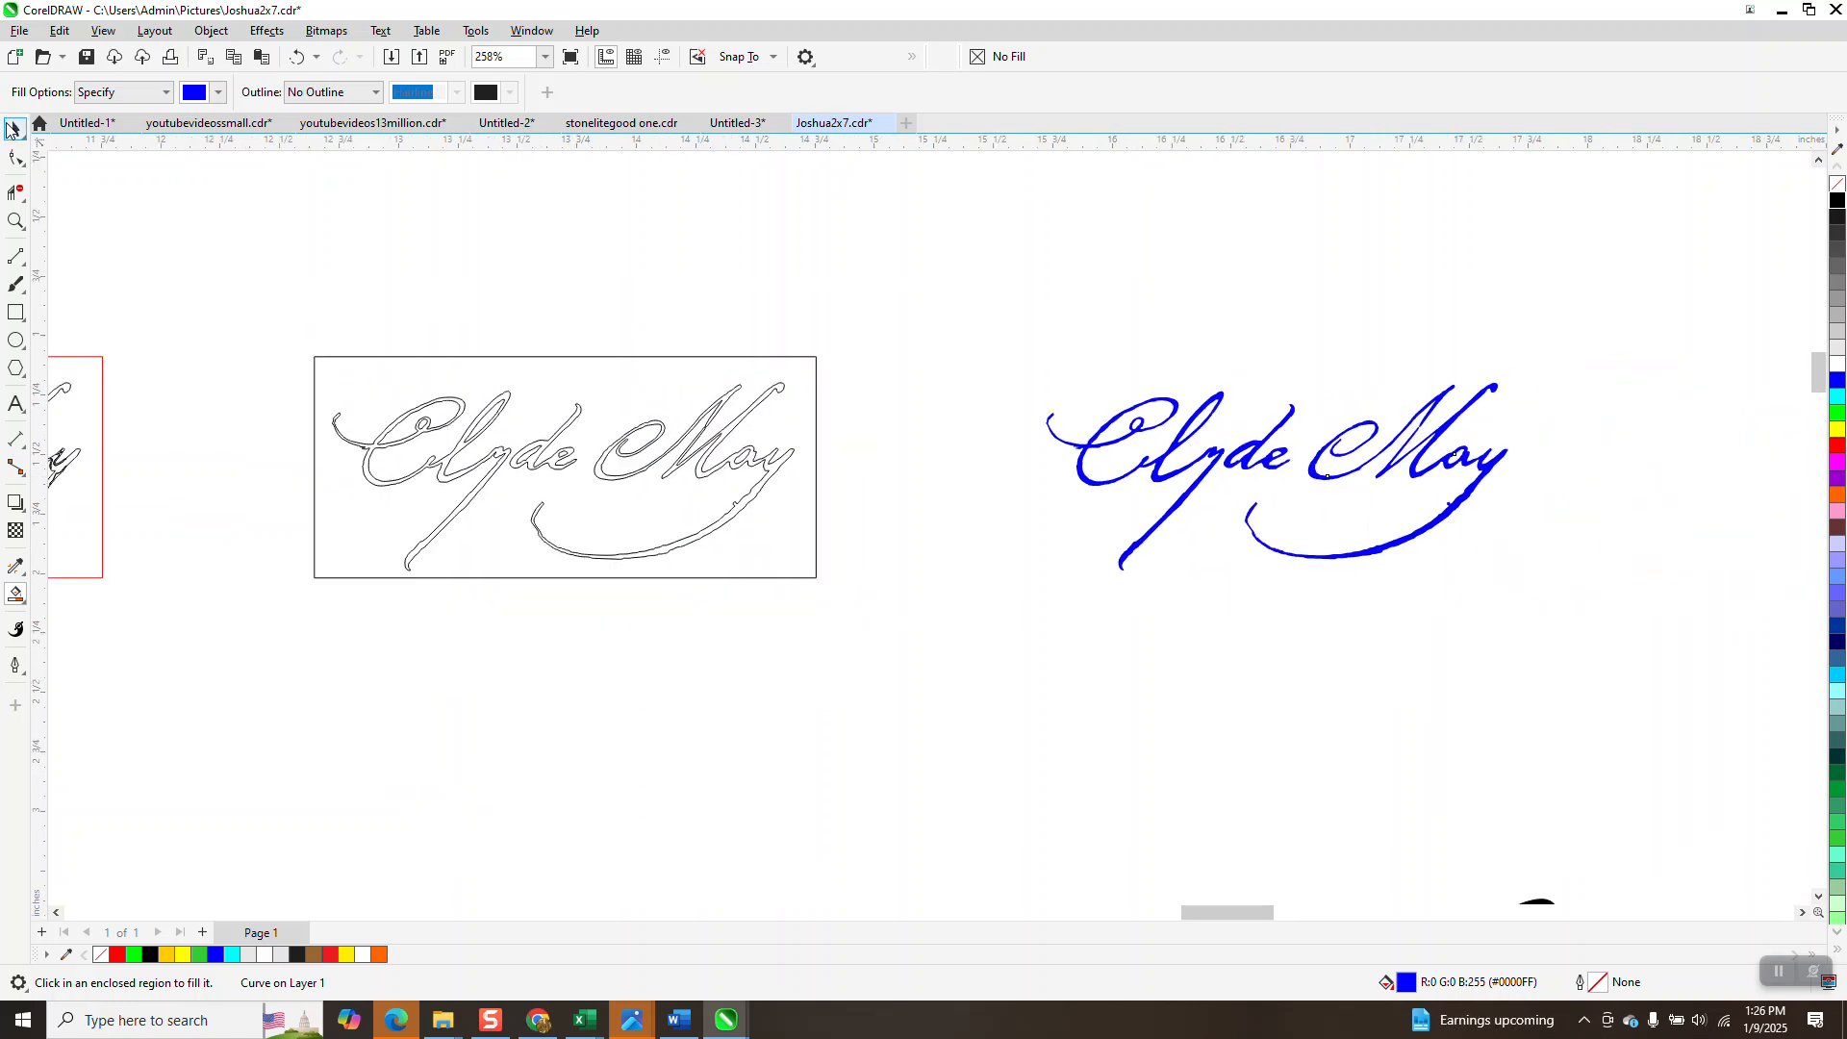
click(14, 132)
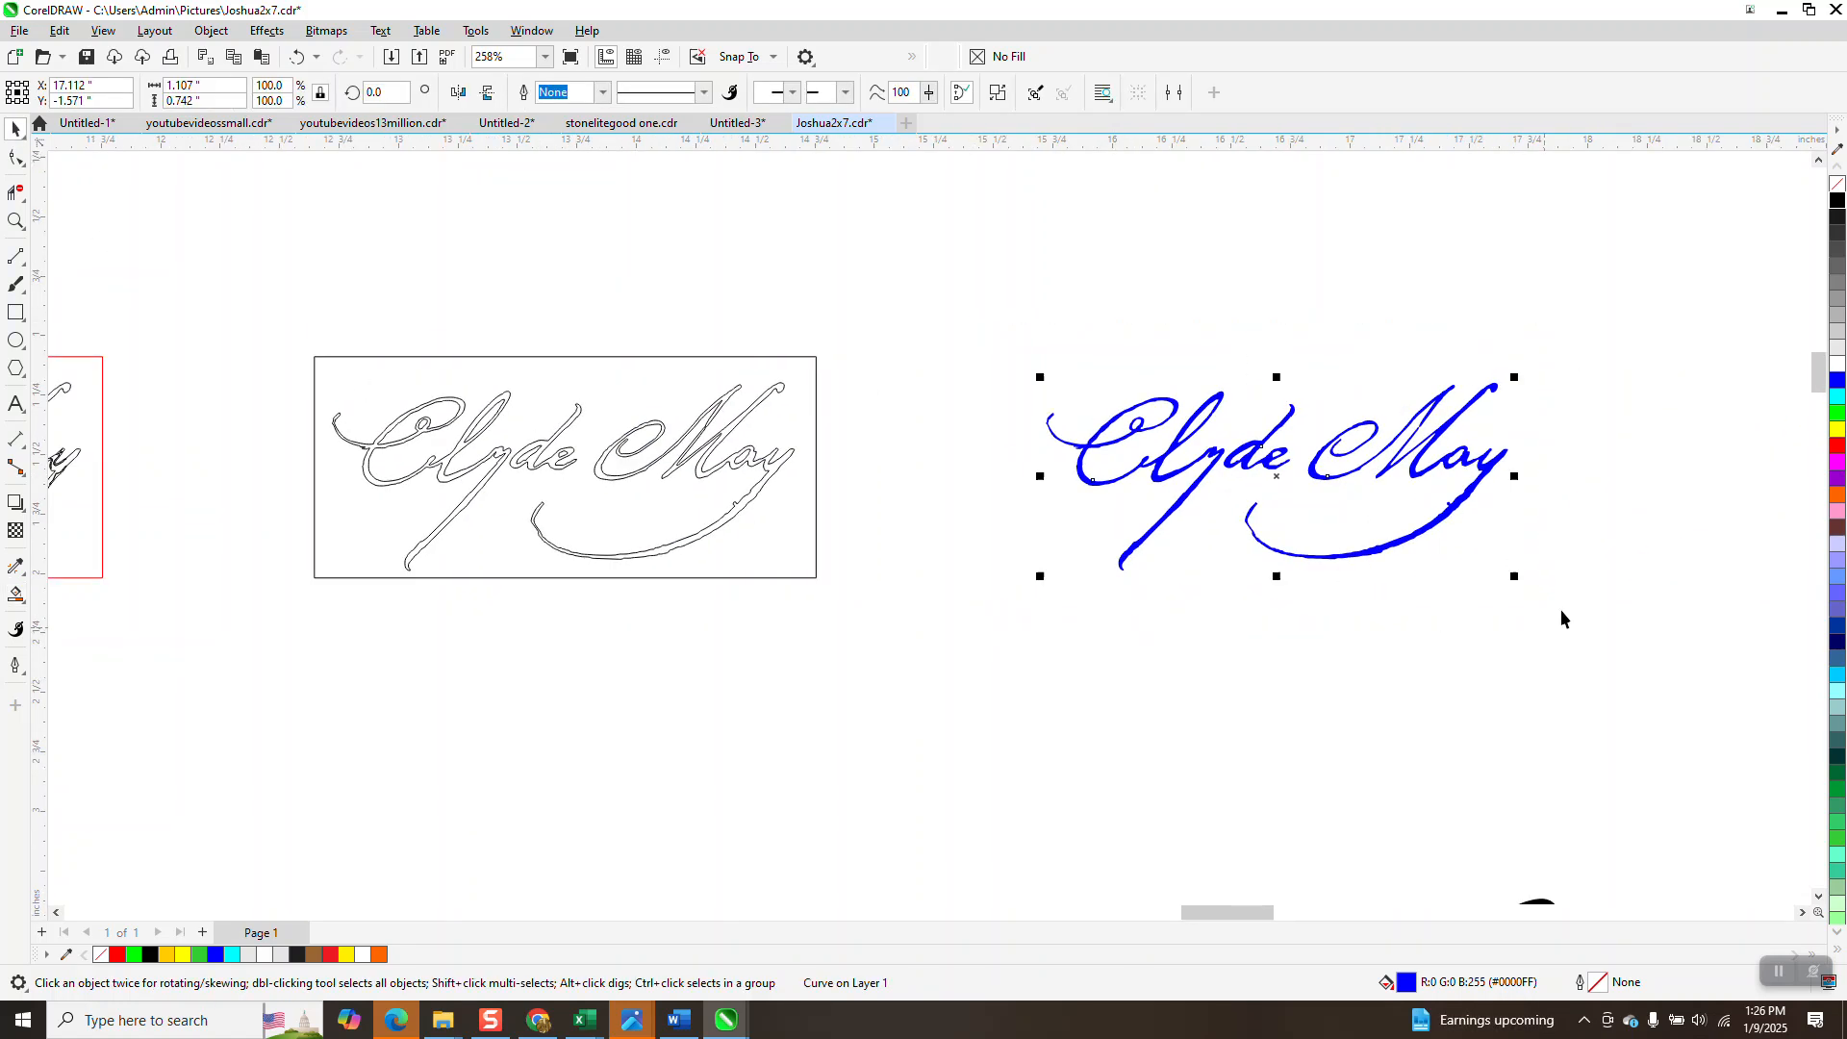
click(1836, 184)
right_click(1836, 200)
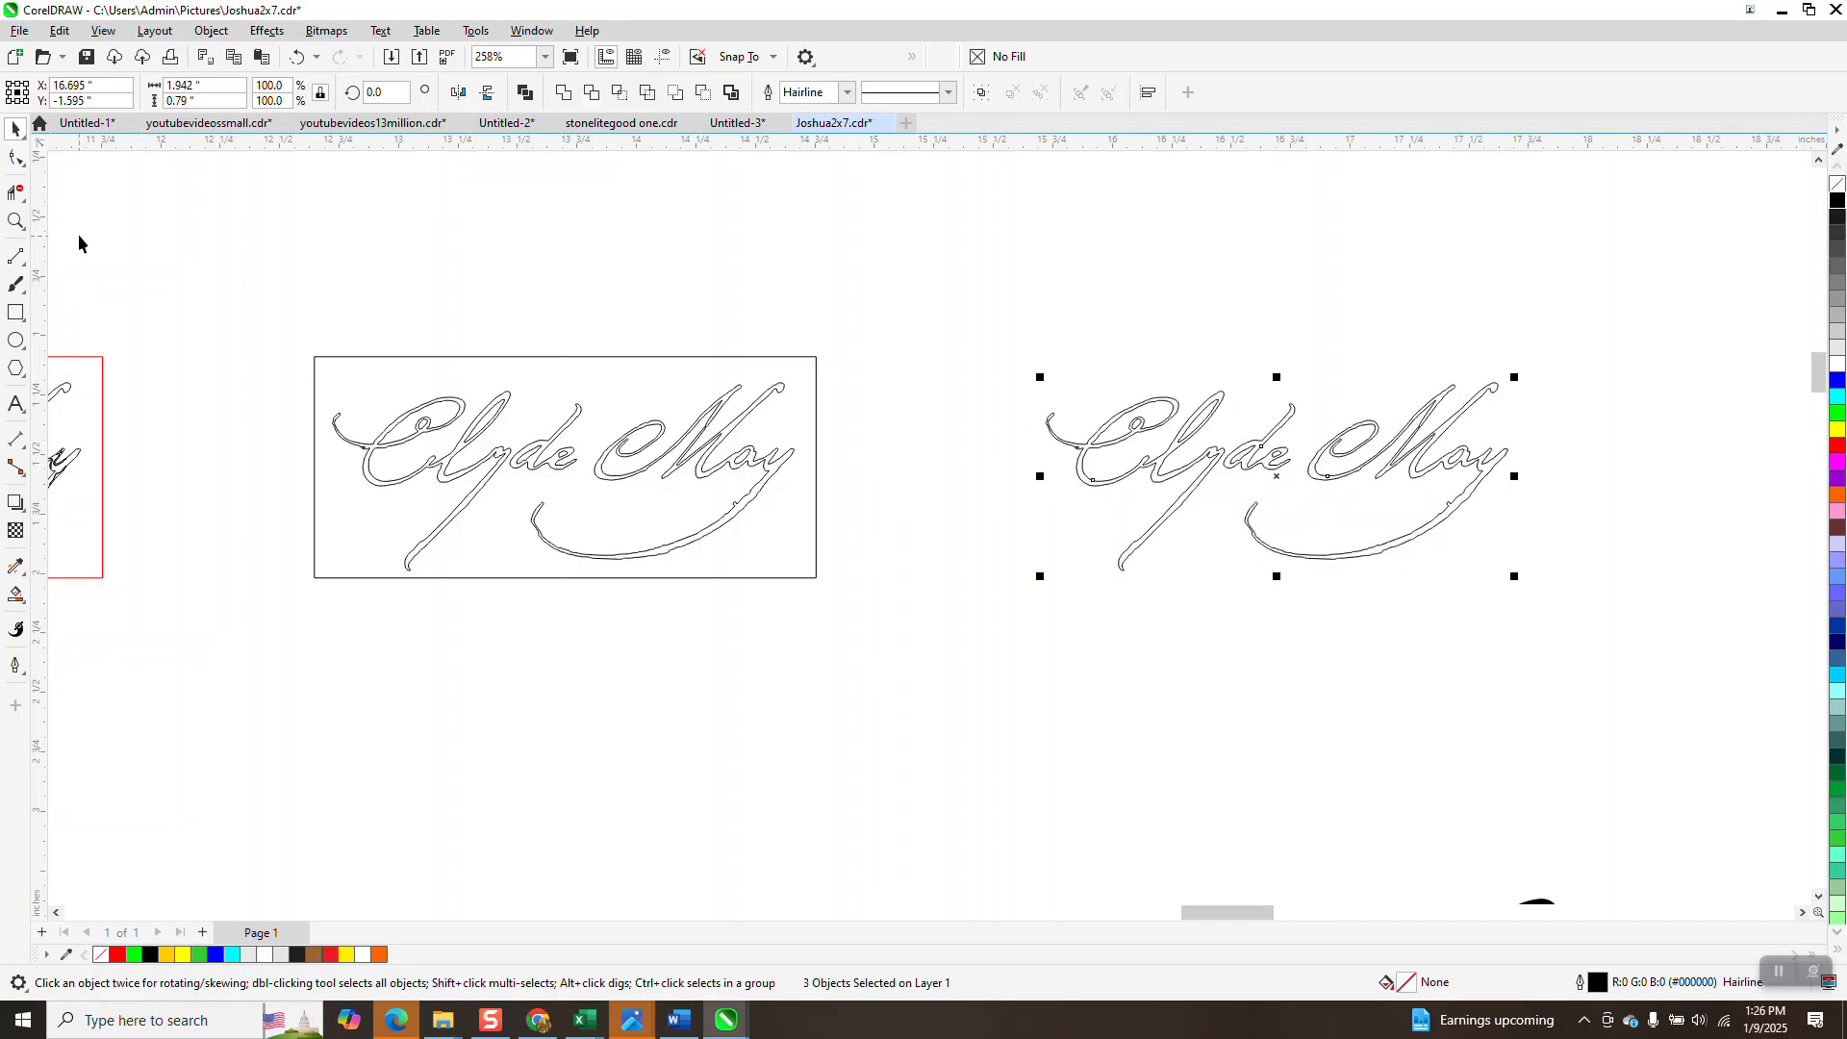
click(16, 223)
drag(997, 371, 1540, 626)
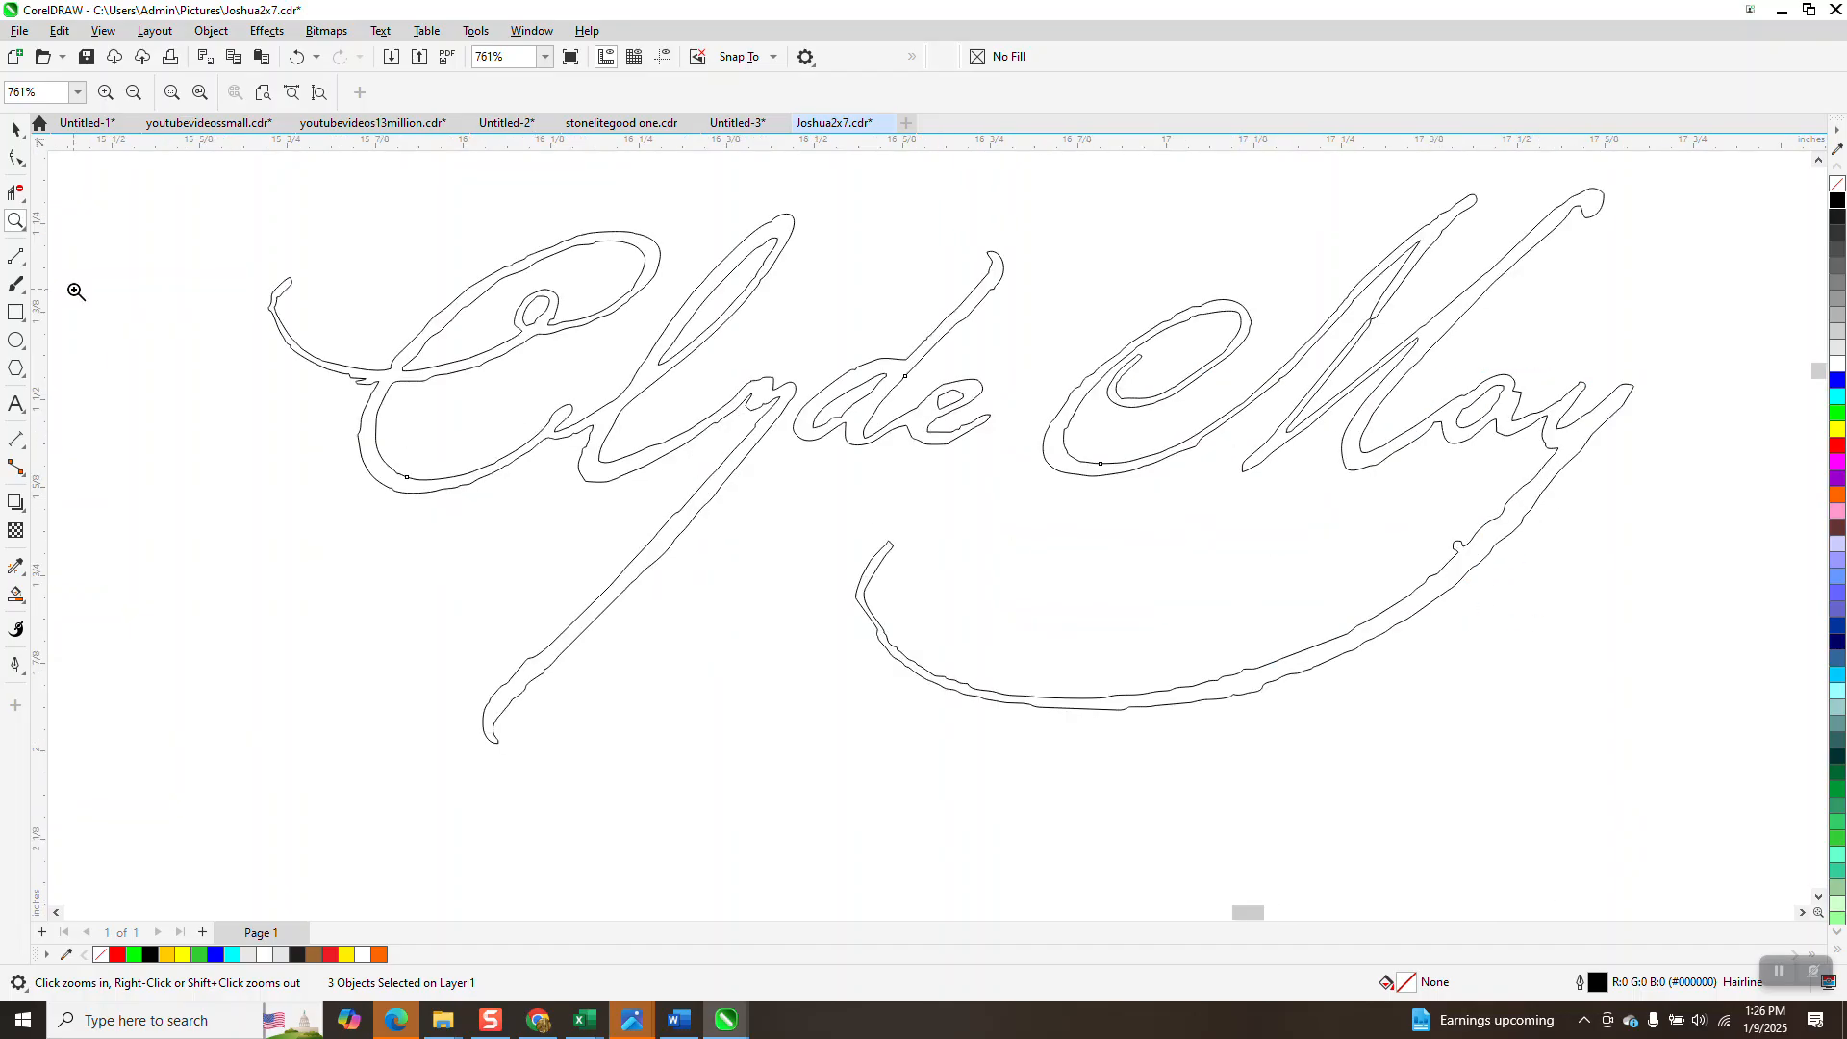
drag(289, 298, 462, 431)
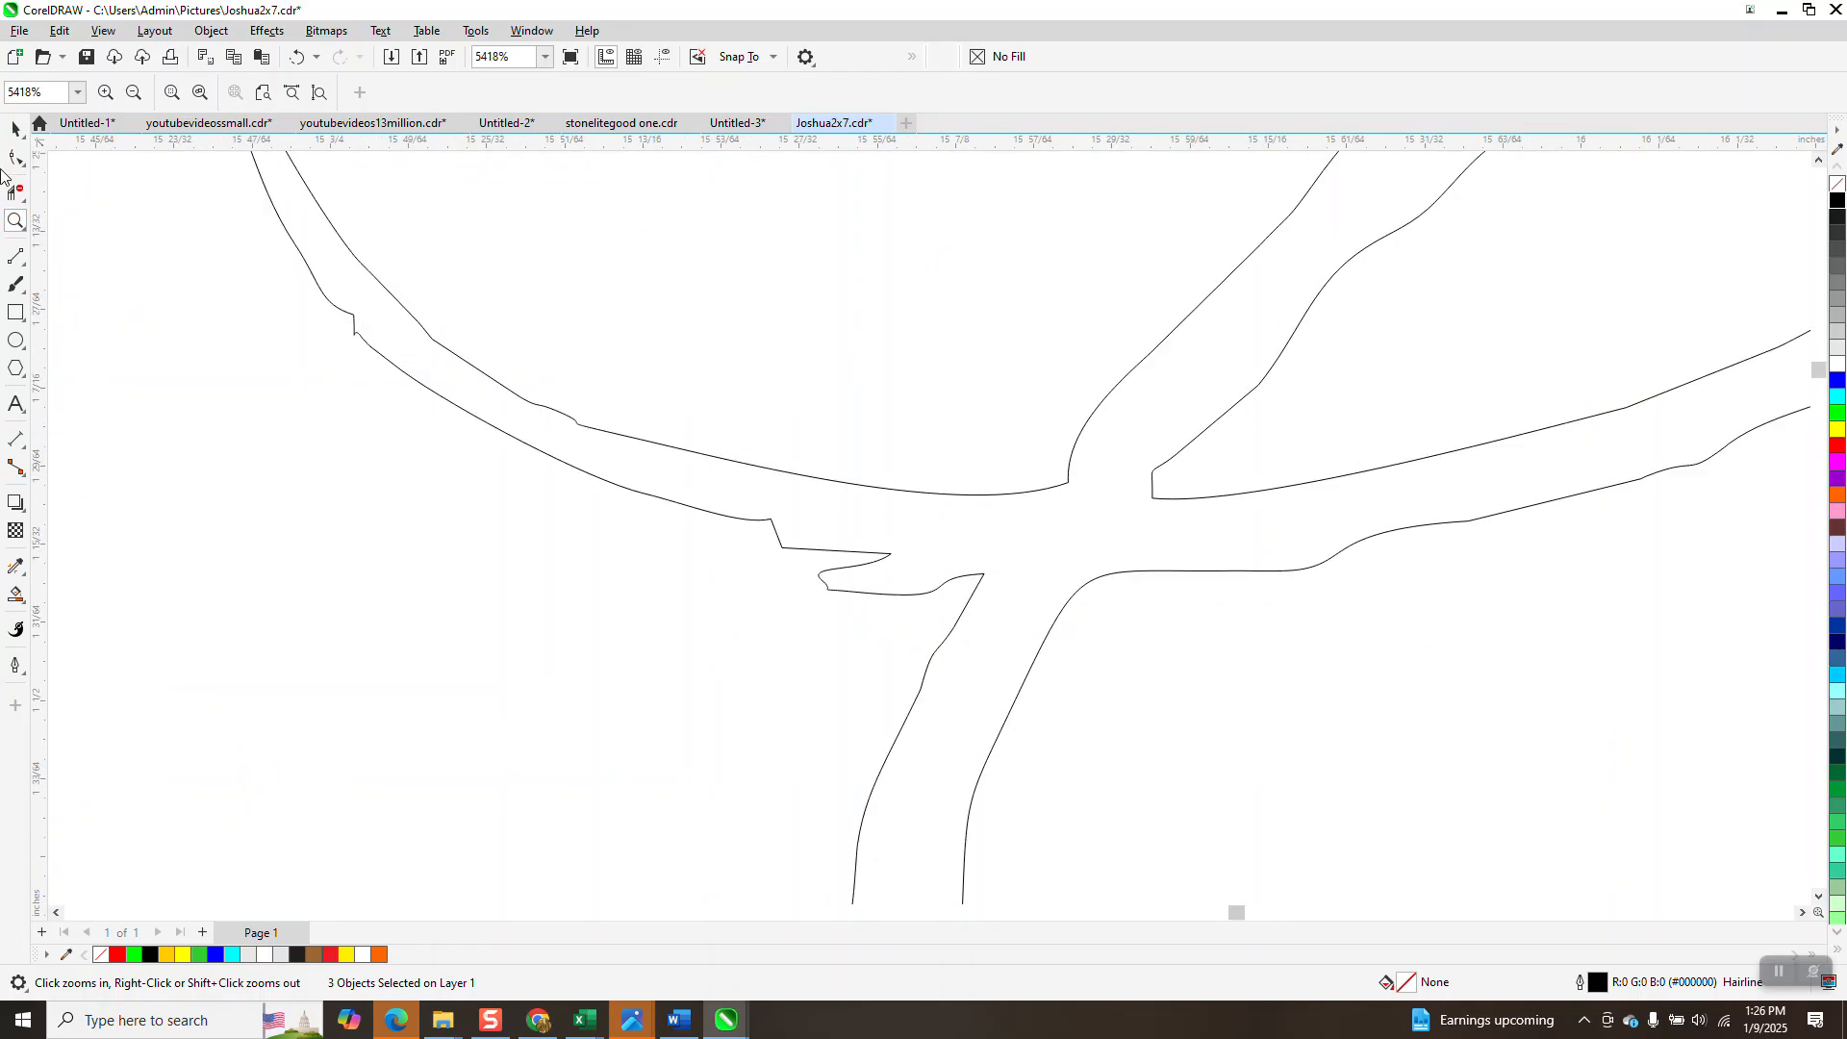
key(F10)
drag(907, 541, 775, 635)
key(Delete)
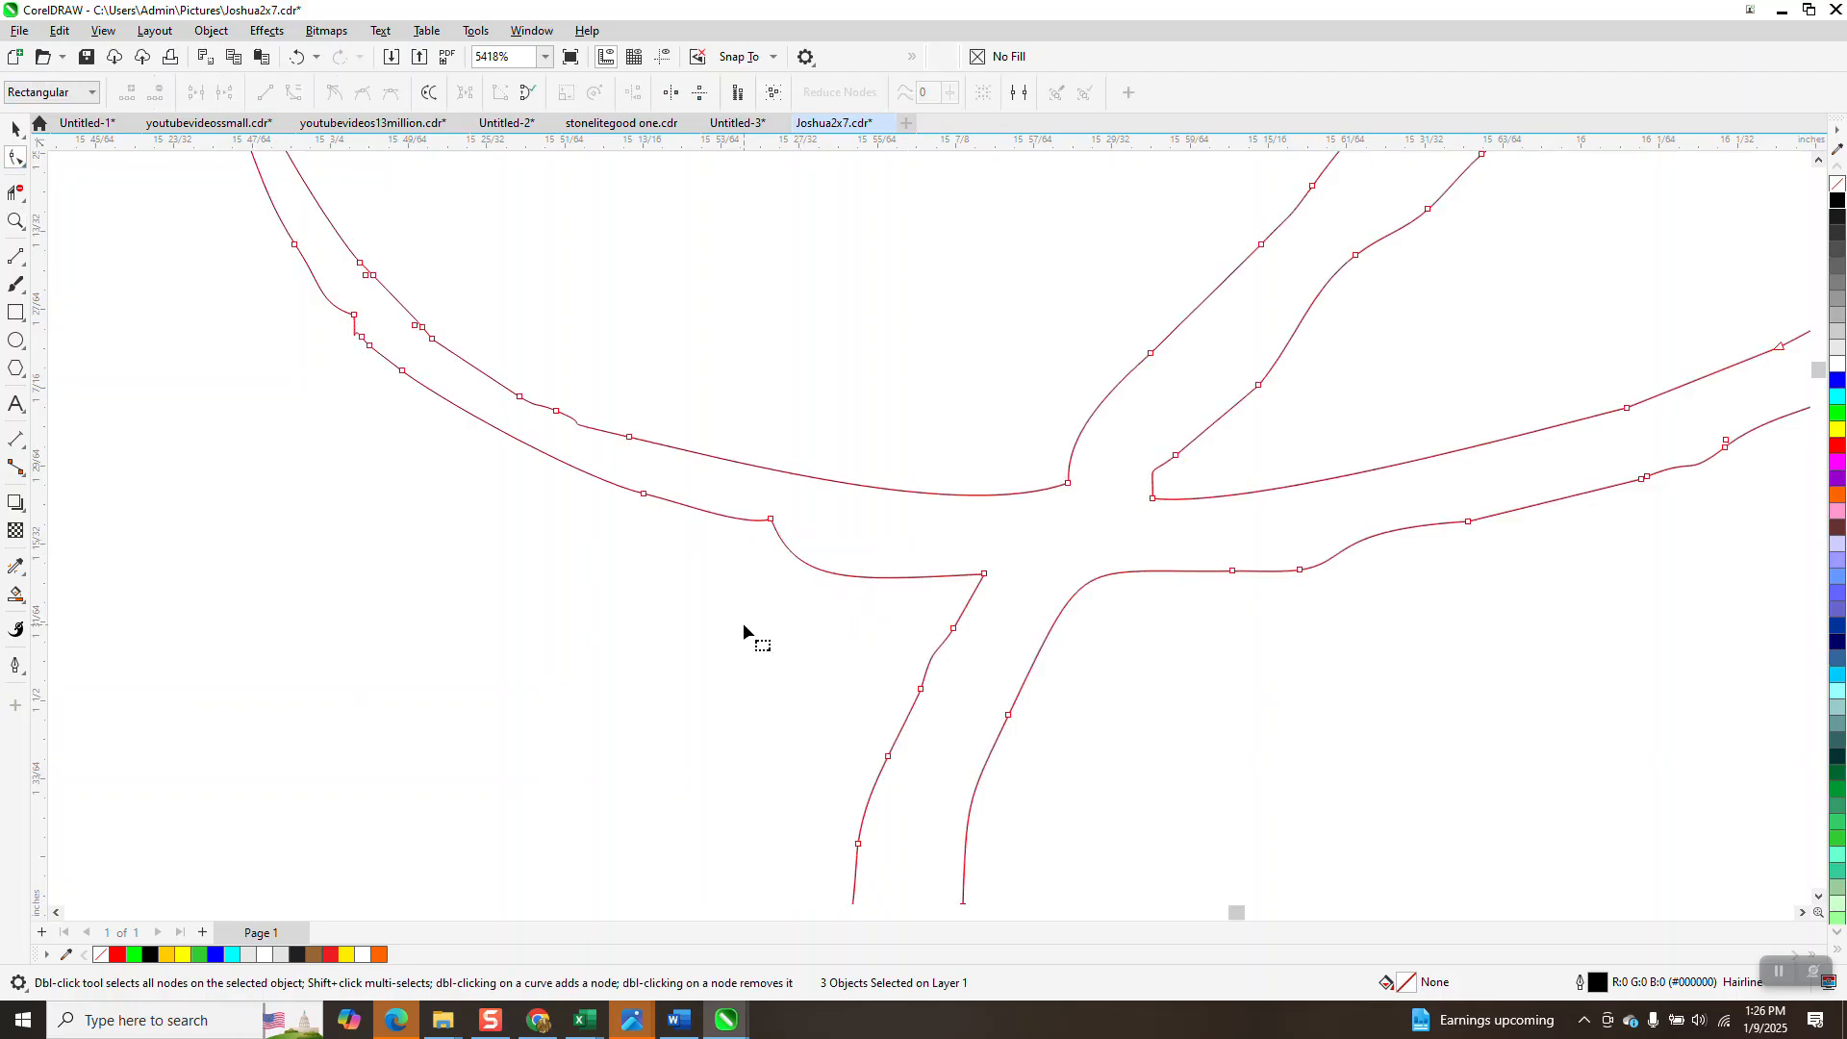
scroll(769, 596, down, 2)
scroll(495, 563, down, 3)
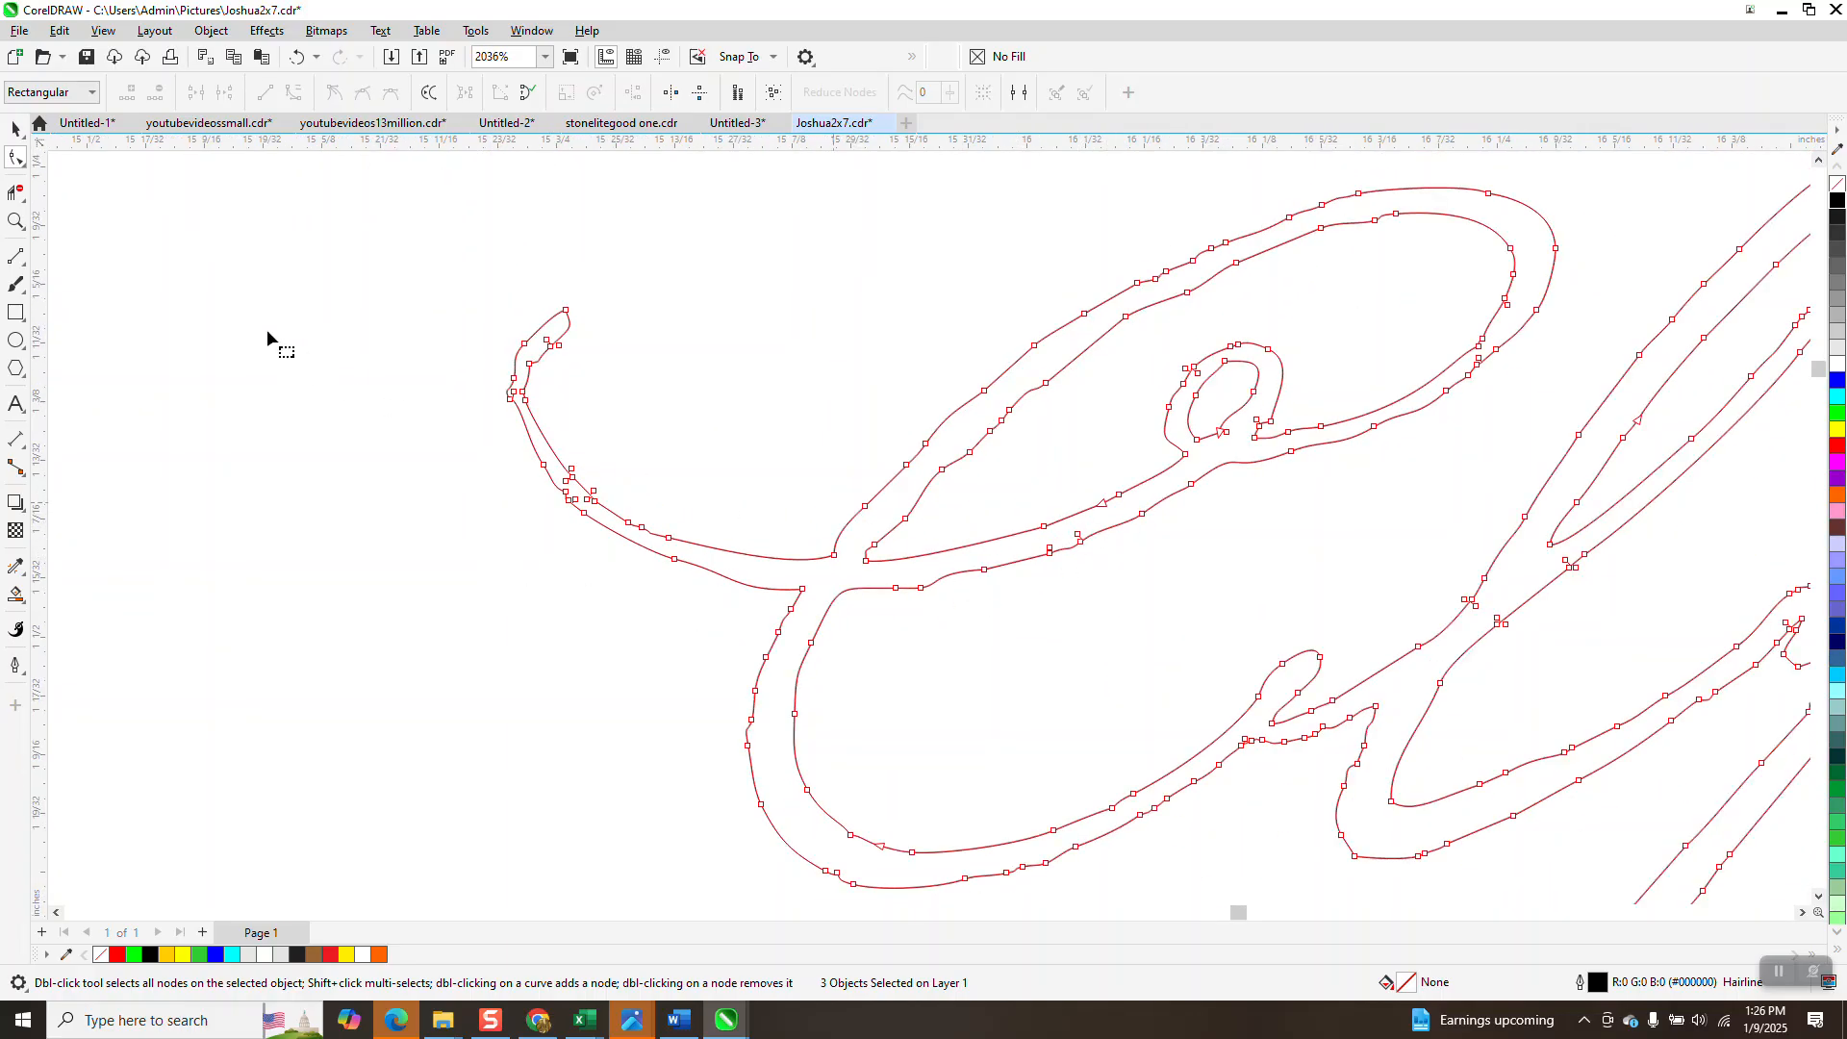
Brush the C's curled stroke tip with the Smooth tool at a 0.1-inch nib.
click(28, 171)
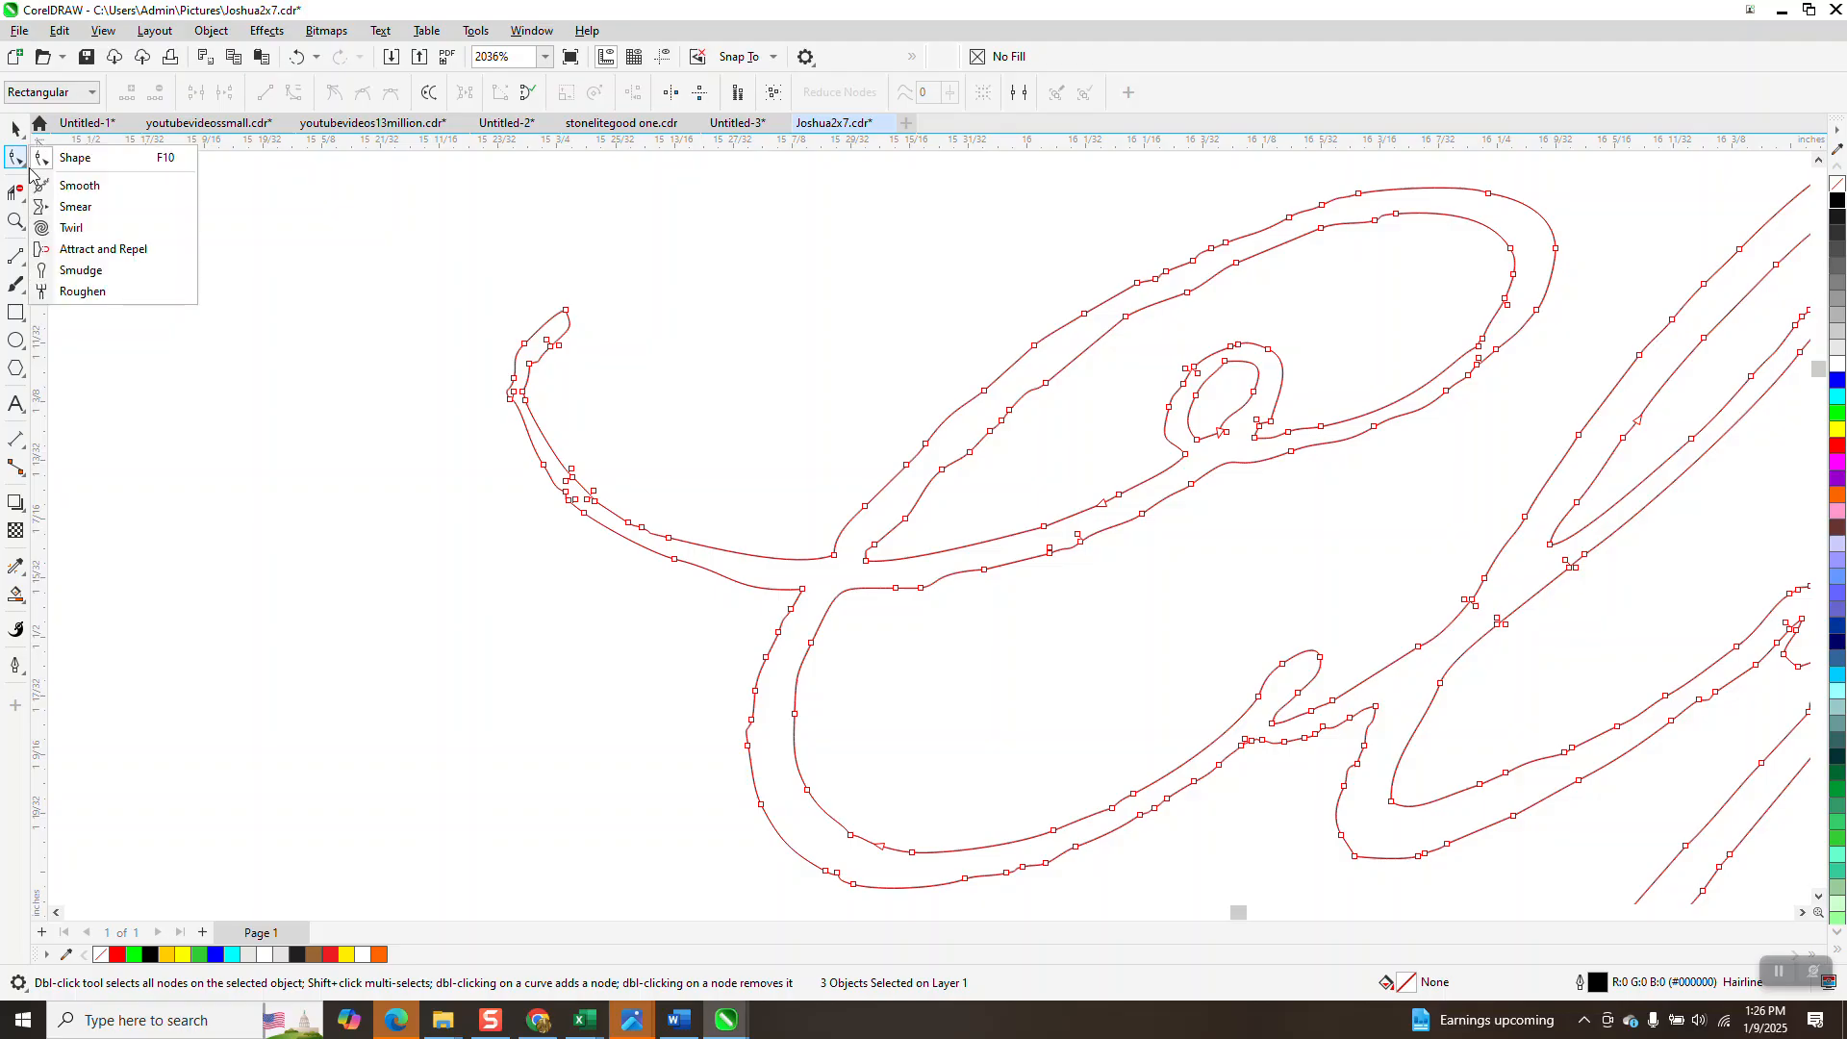
click(70, 176)
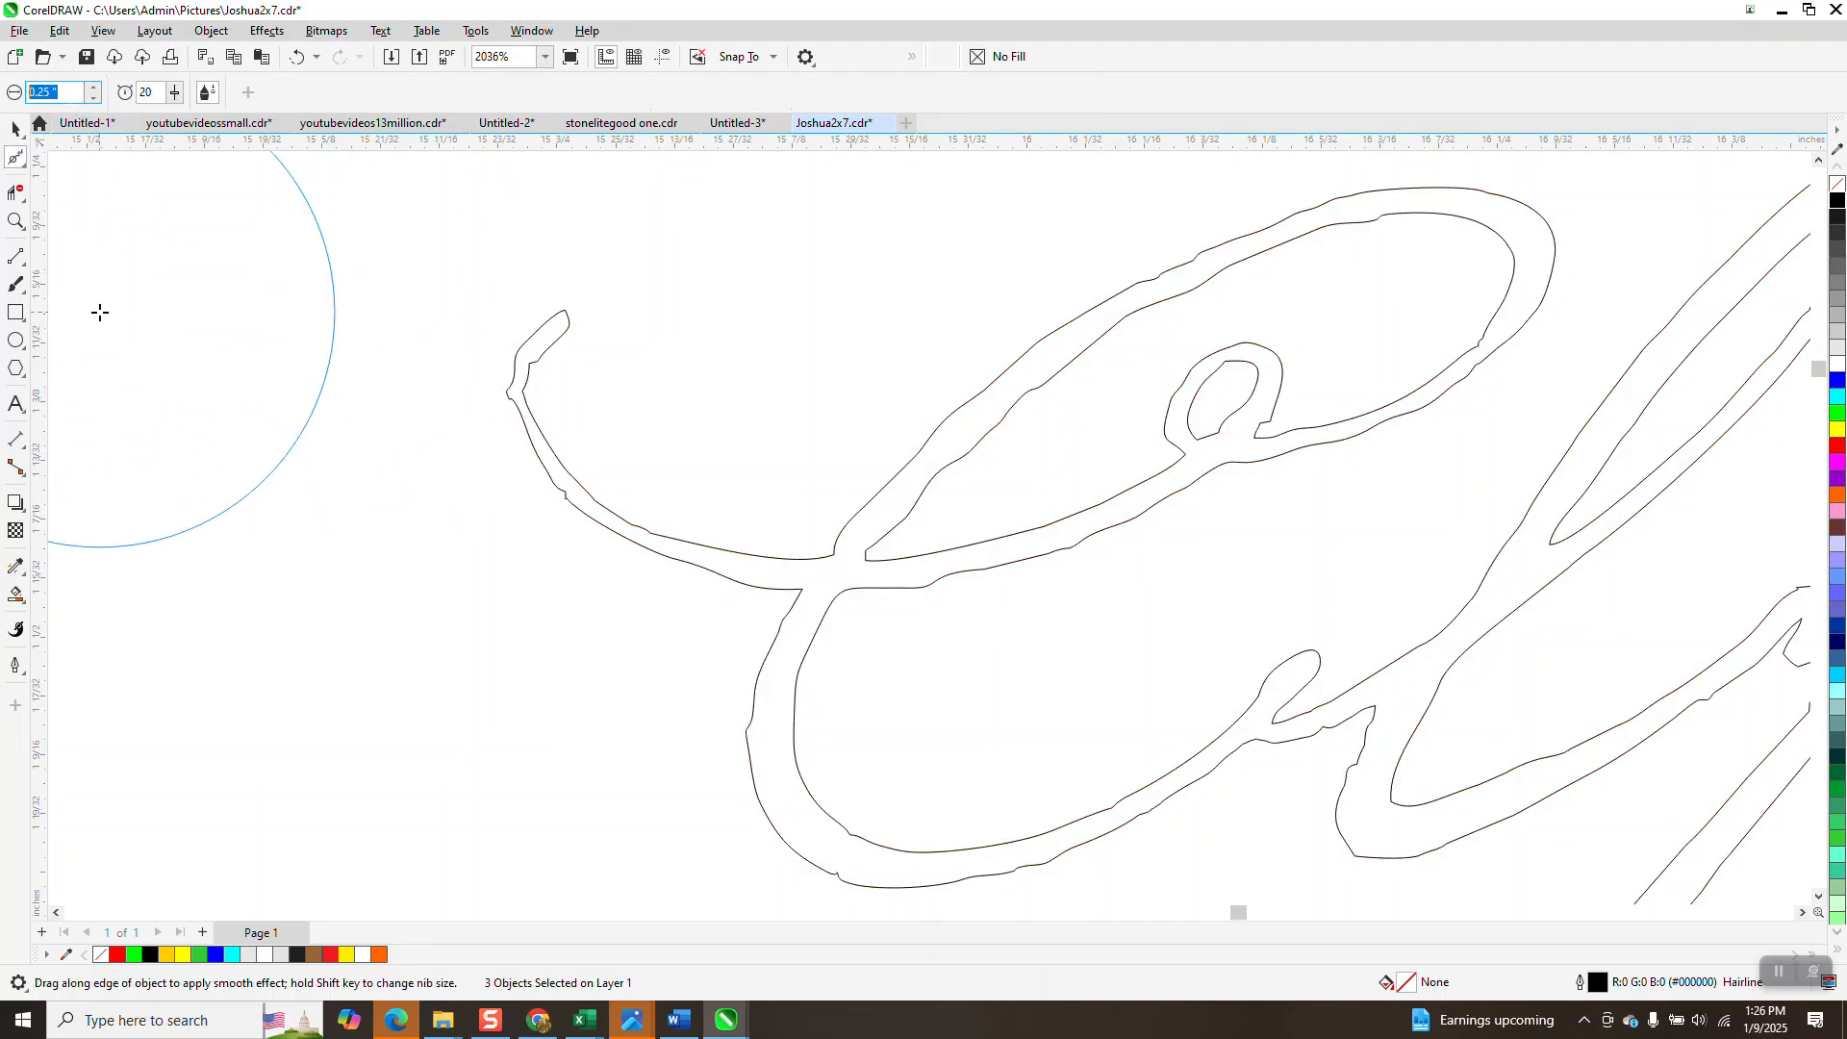
key(Return)
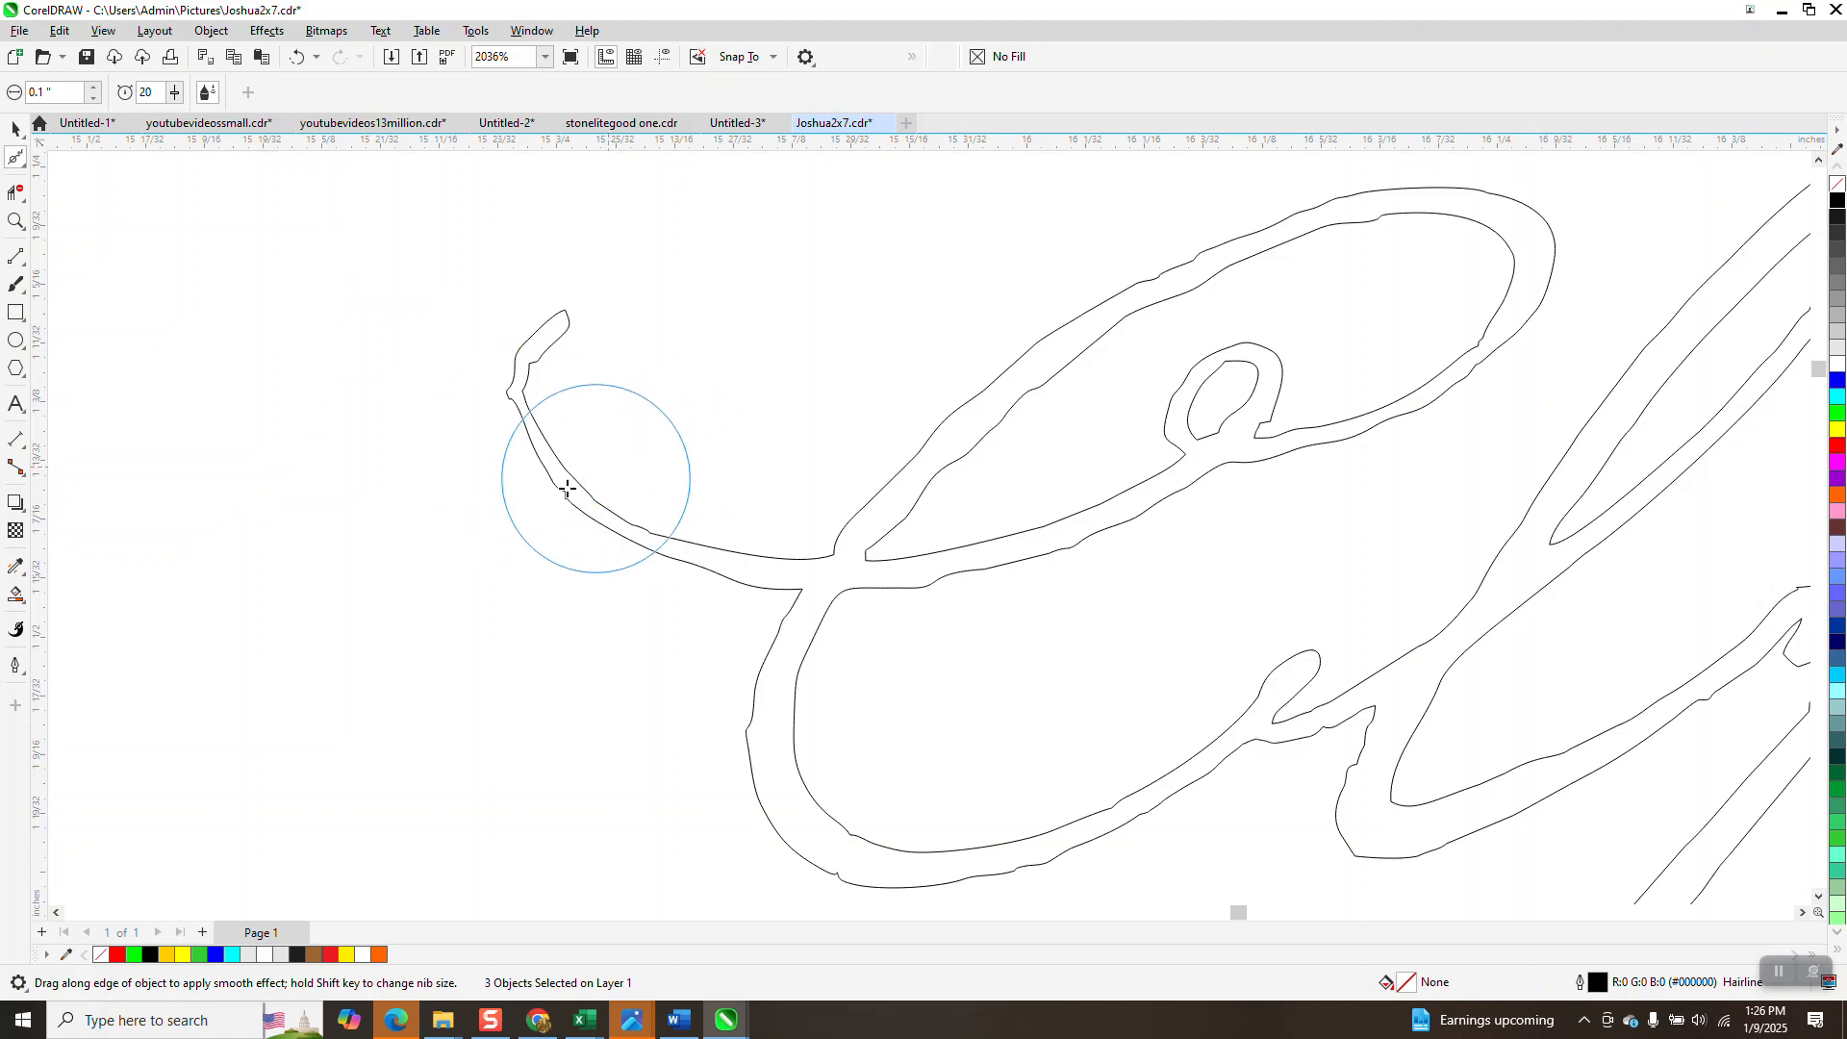
click(15, 220)
click(643, 449)
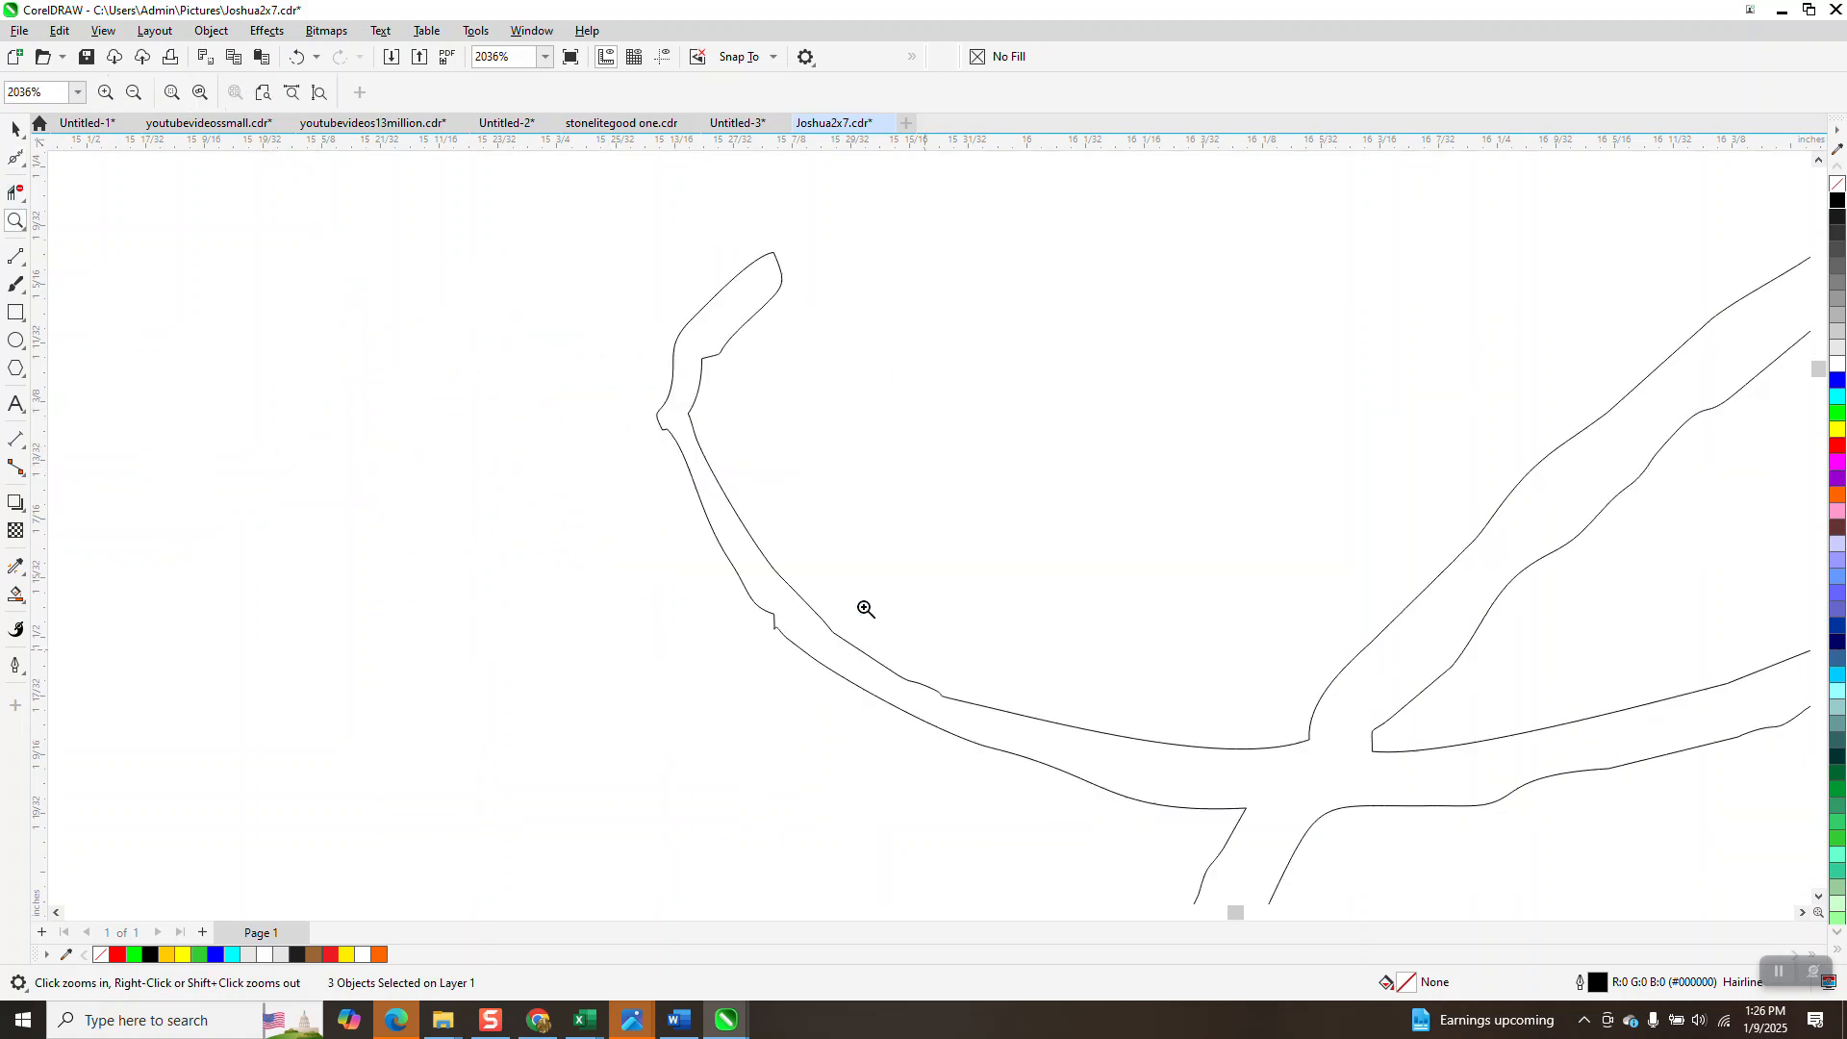
click(26, 173)
click(73, 181)
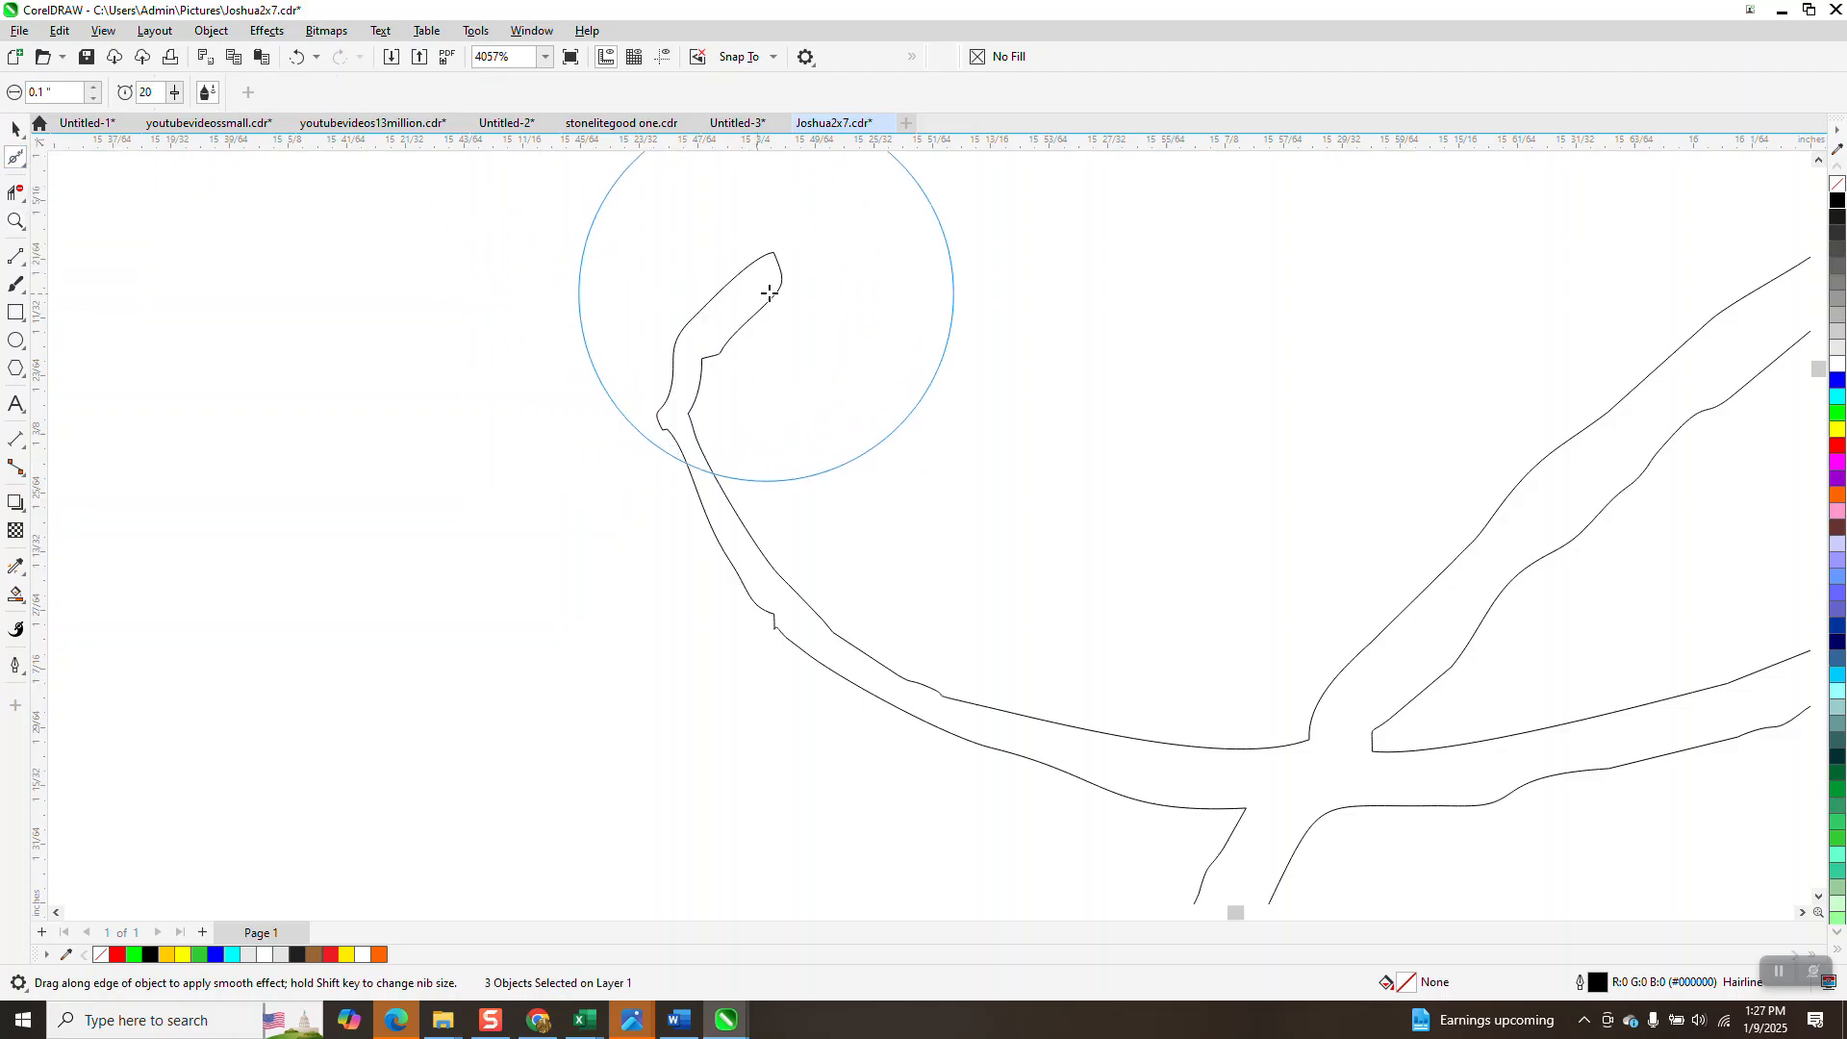
drag(782, 286, 712, 359)
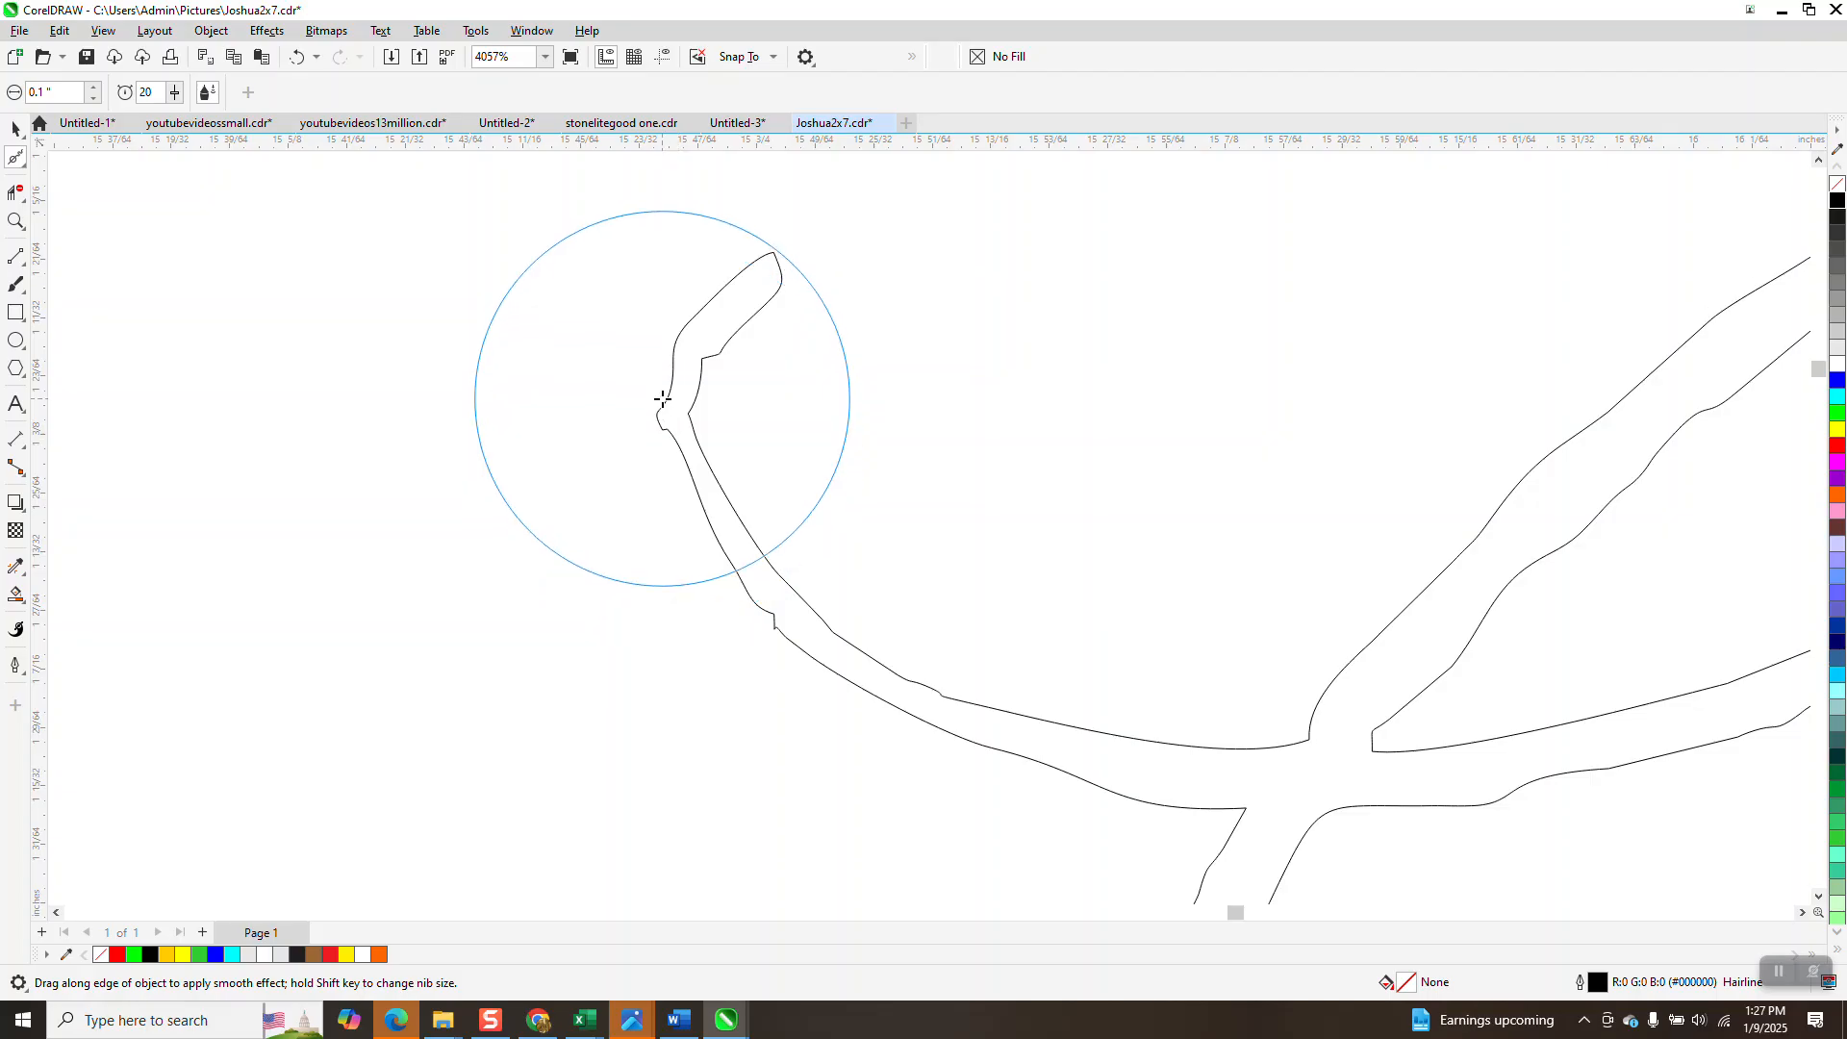
click(15, 128)
click(714, 306)
Break the curve apart and smooth the edge of the C's swash tip.
click(202, 36)
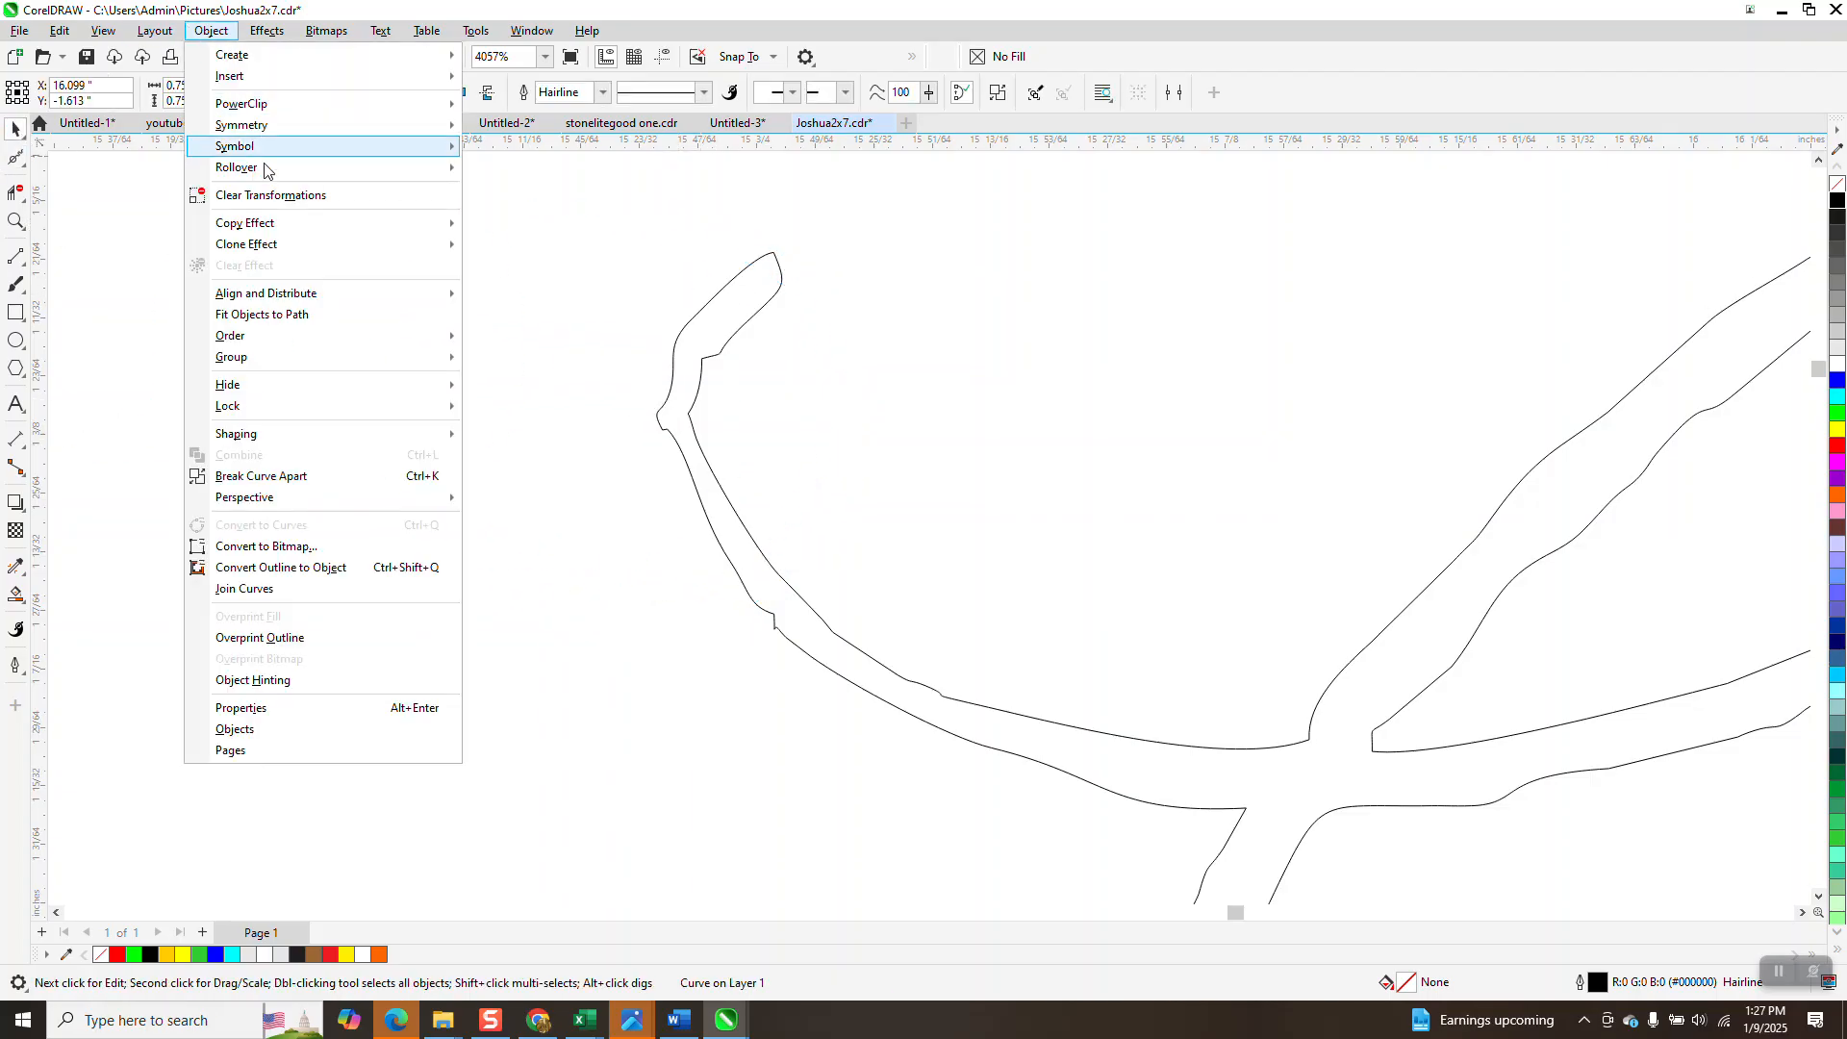
click(332, 471)
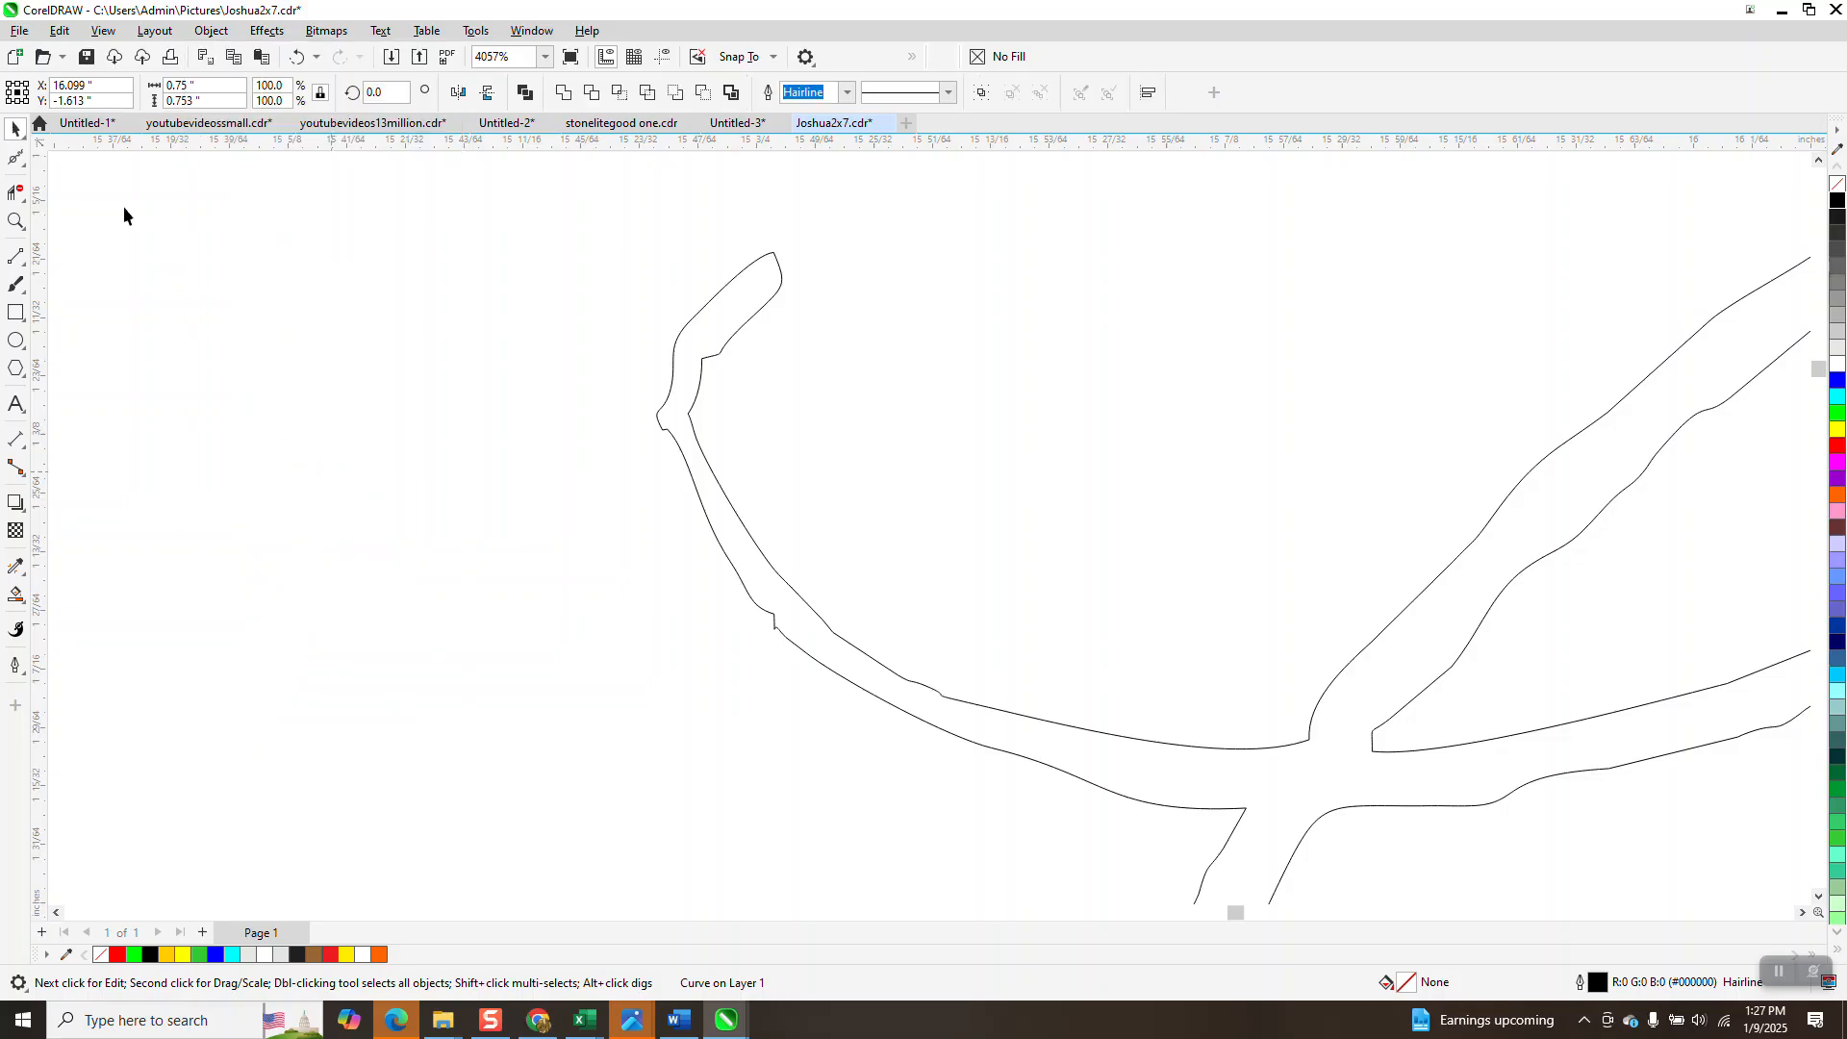
click(25, 166)
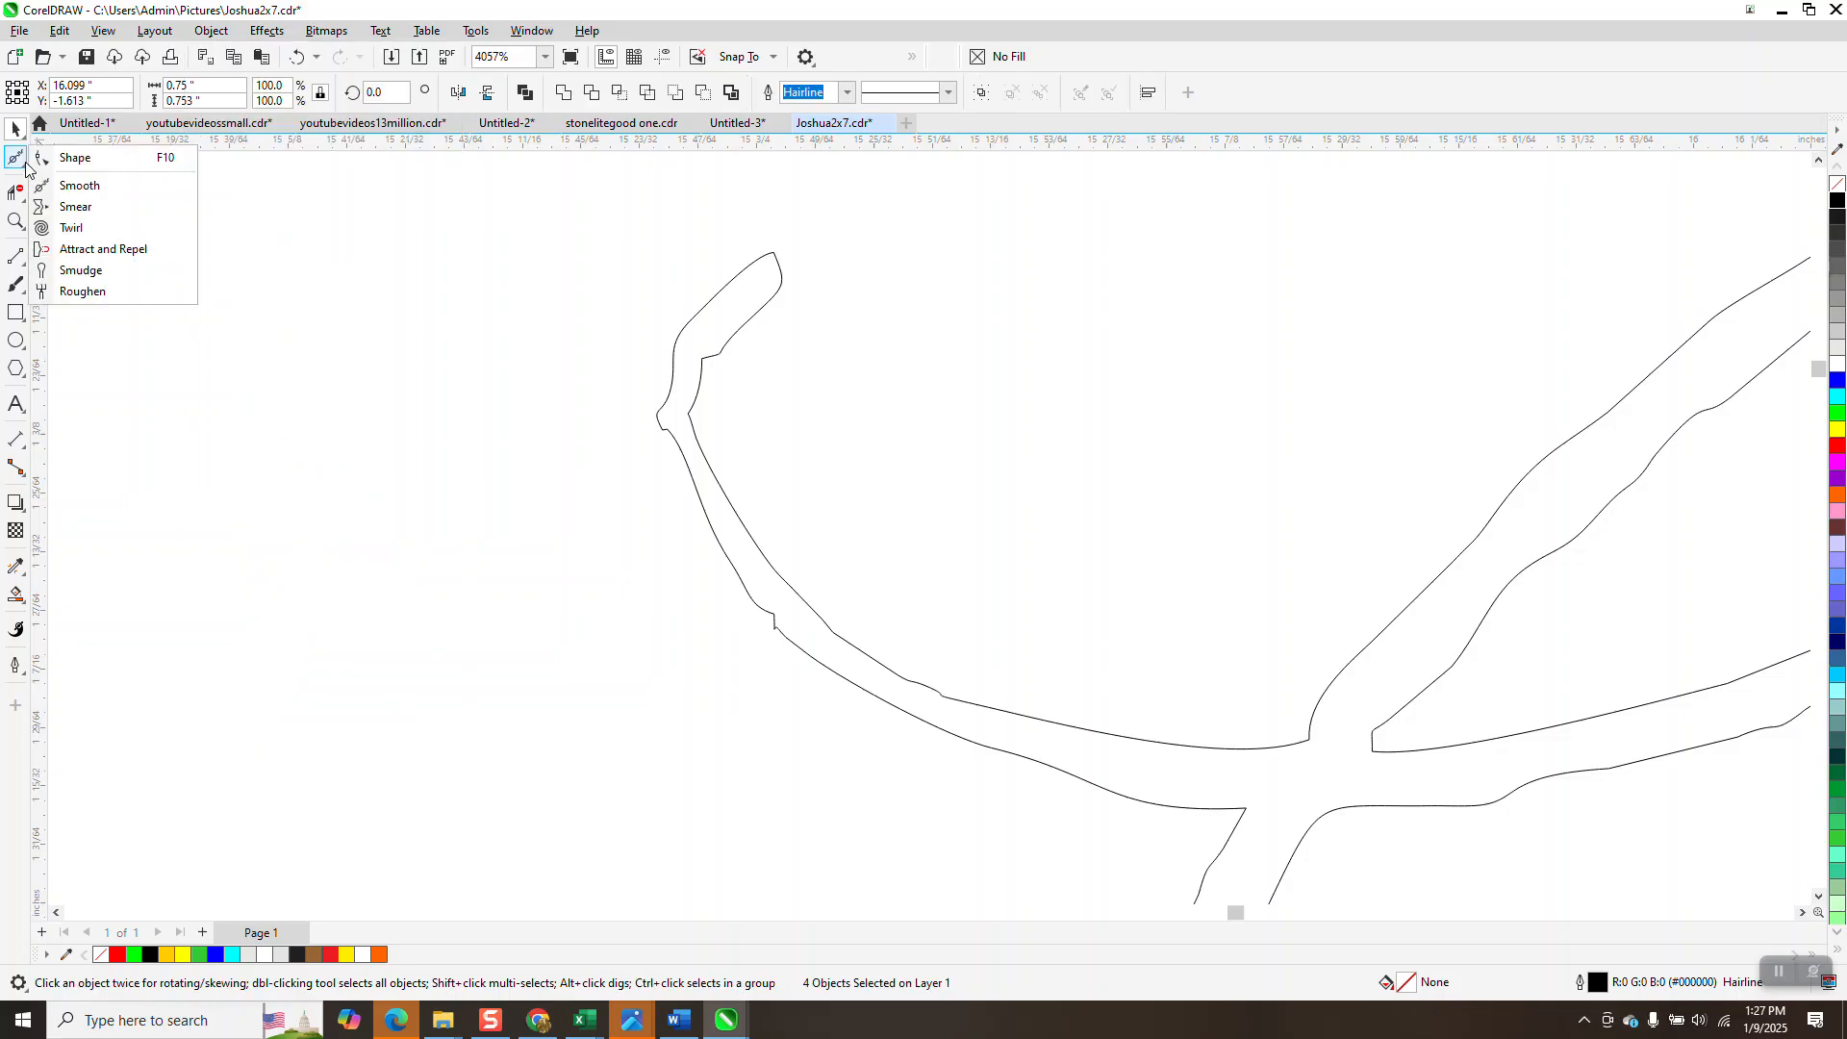
click(87, 188)
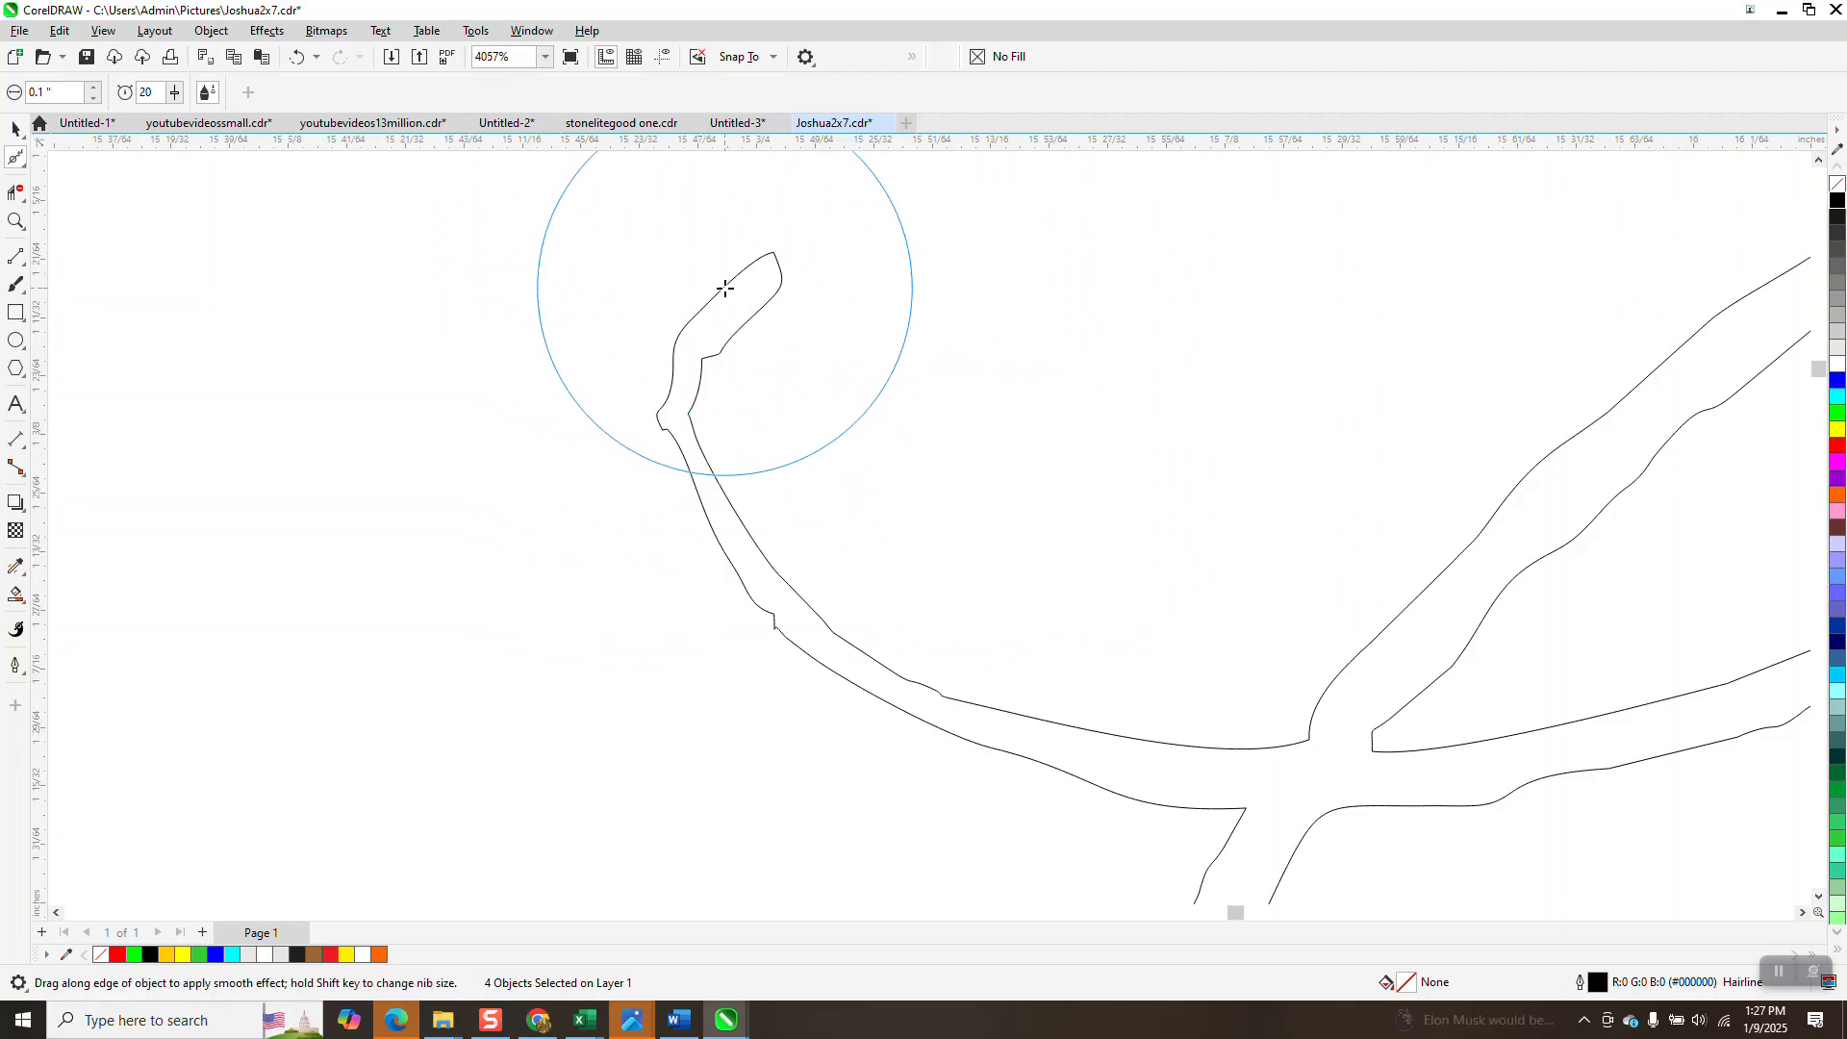
mouse_move(722, 285)
mouse_down()
mouse_move(690, 364)
mouse_move(707, 370)
mouse_up()
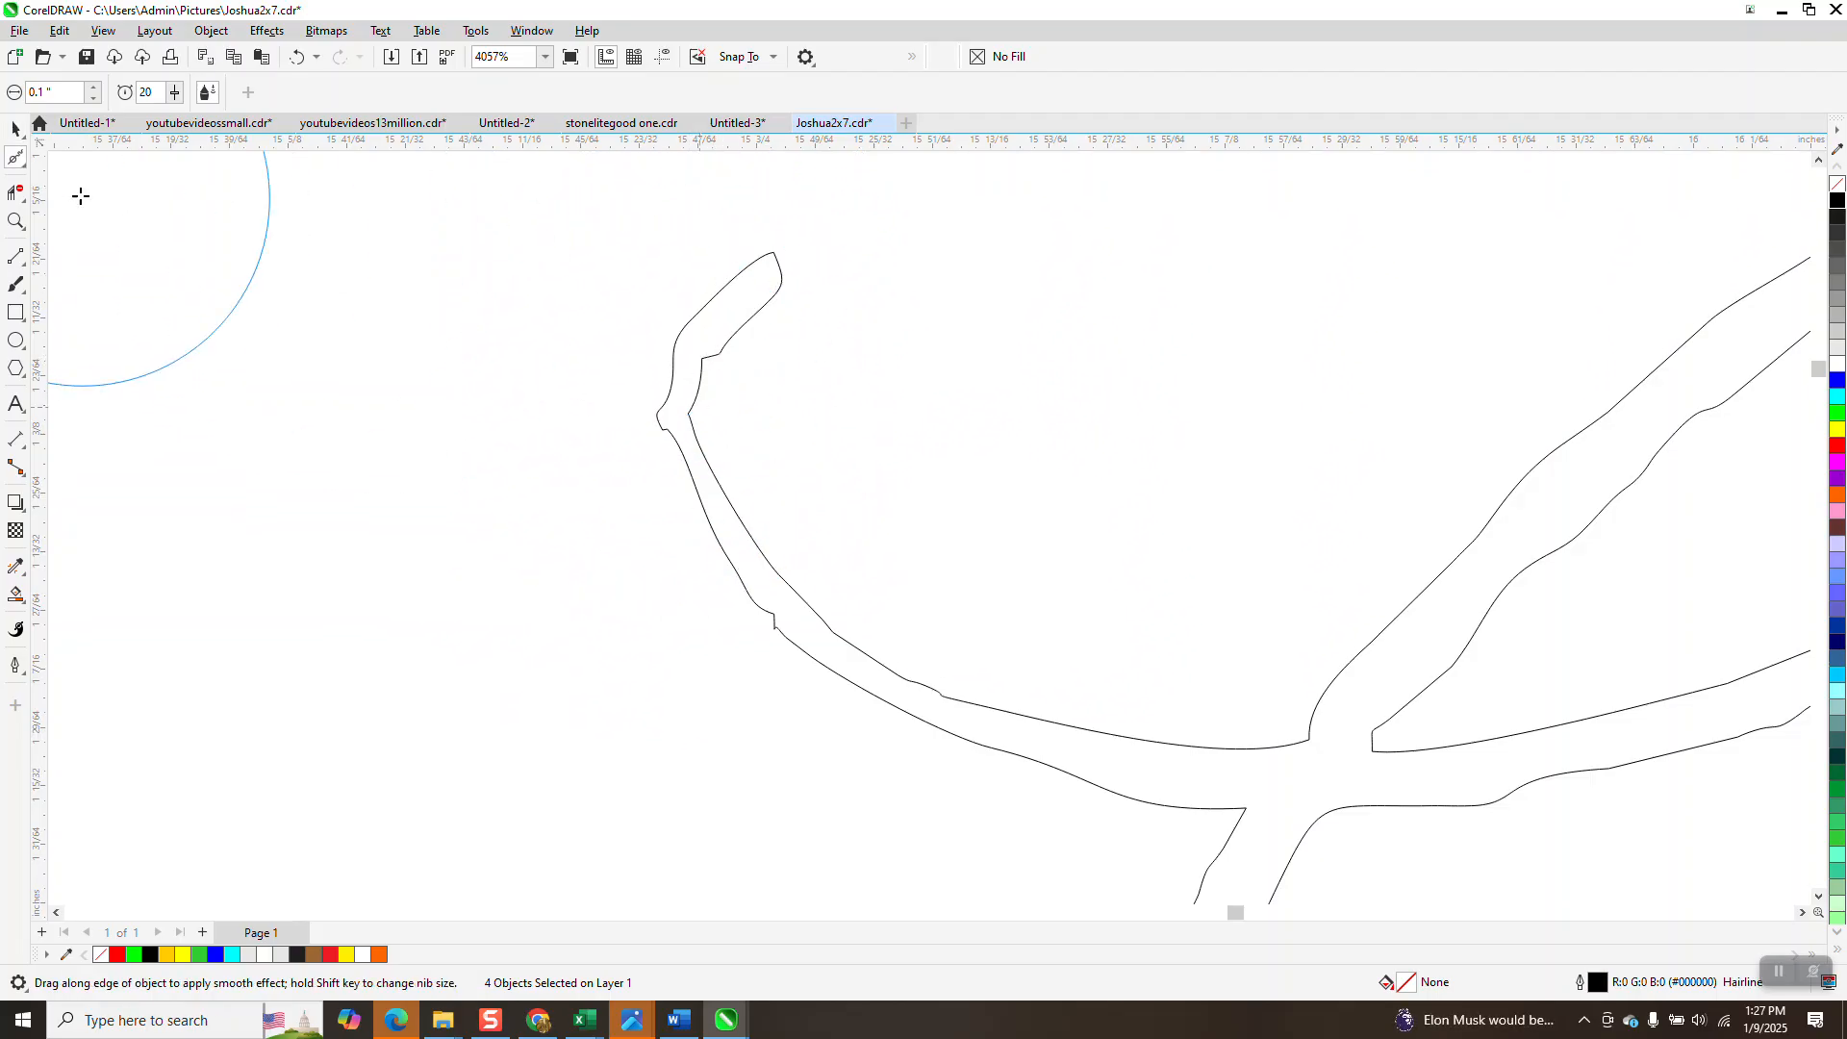
Reselect the traced signature curve and check the Object menu's Group command.
key(space)
click(780, 285)
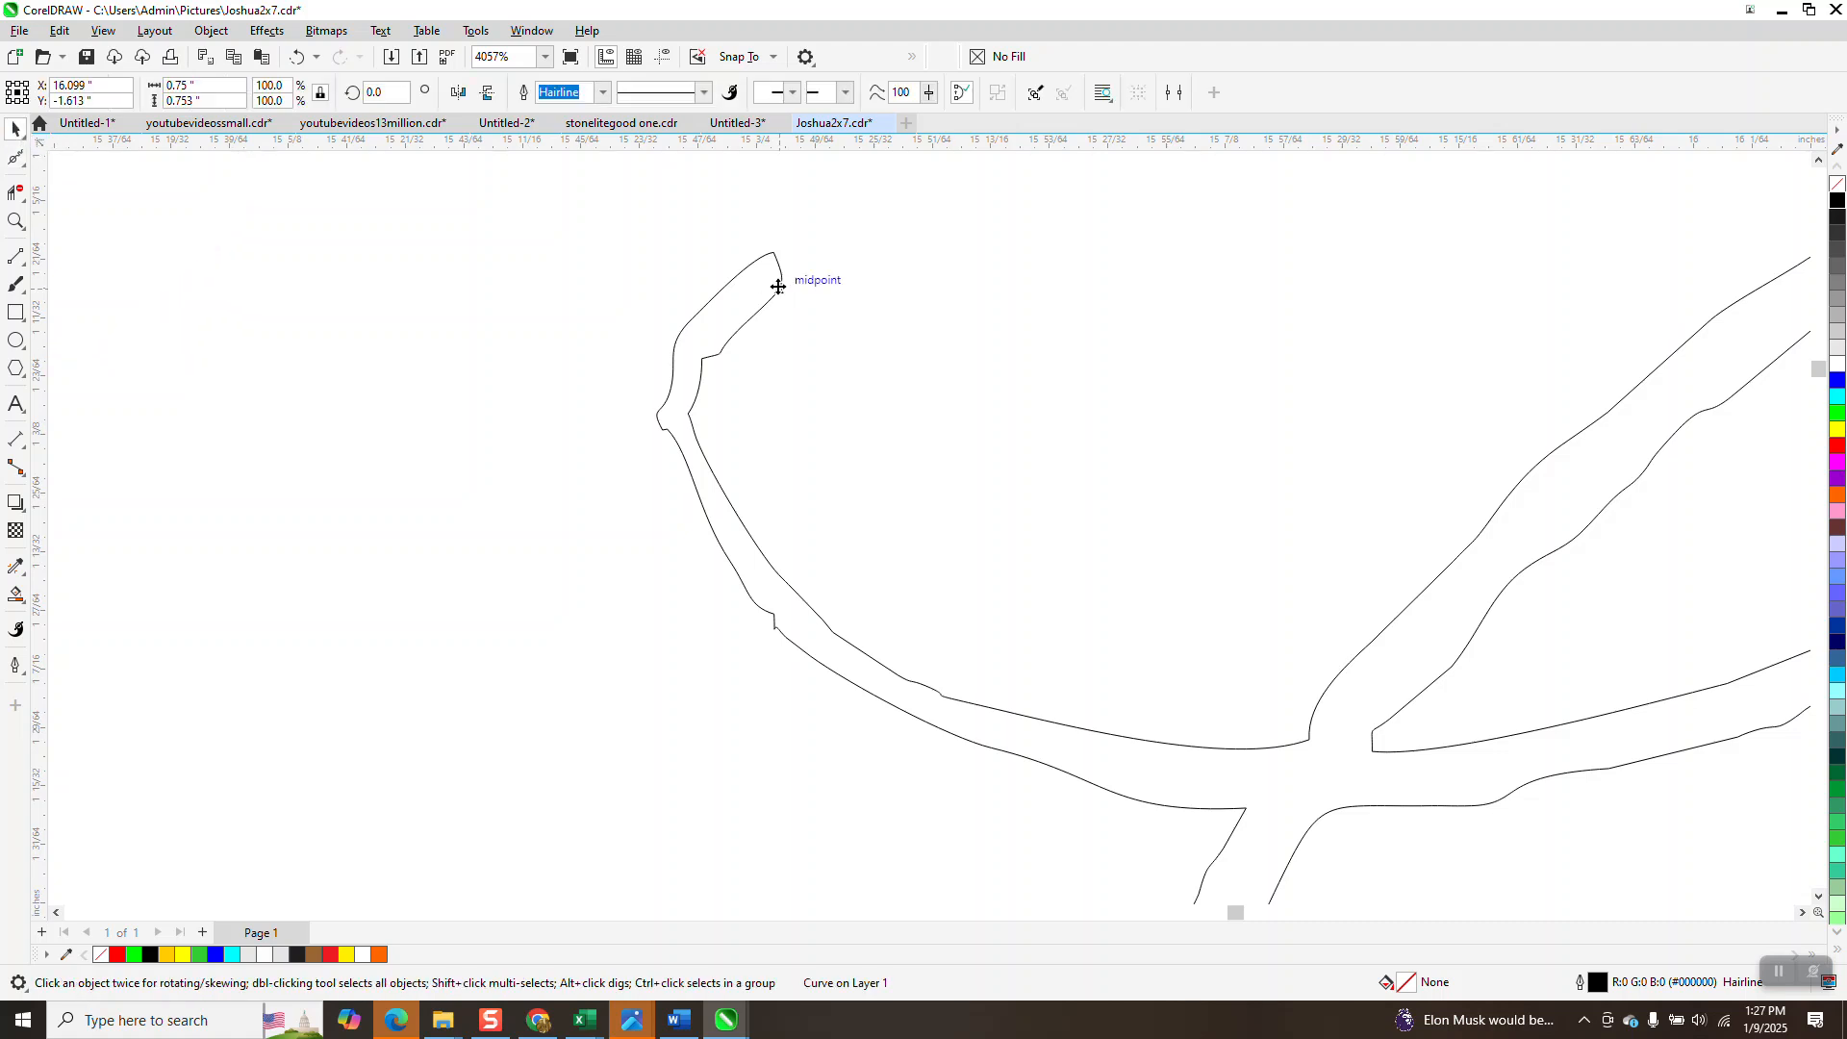
click(211, 29)
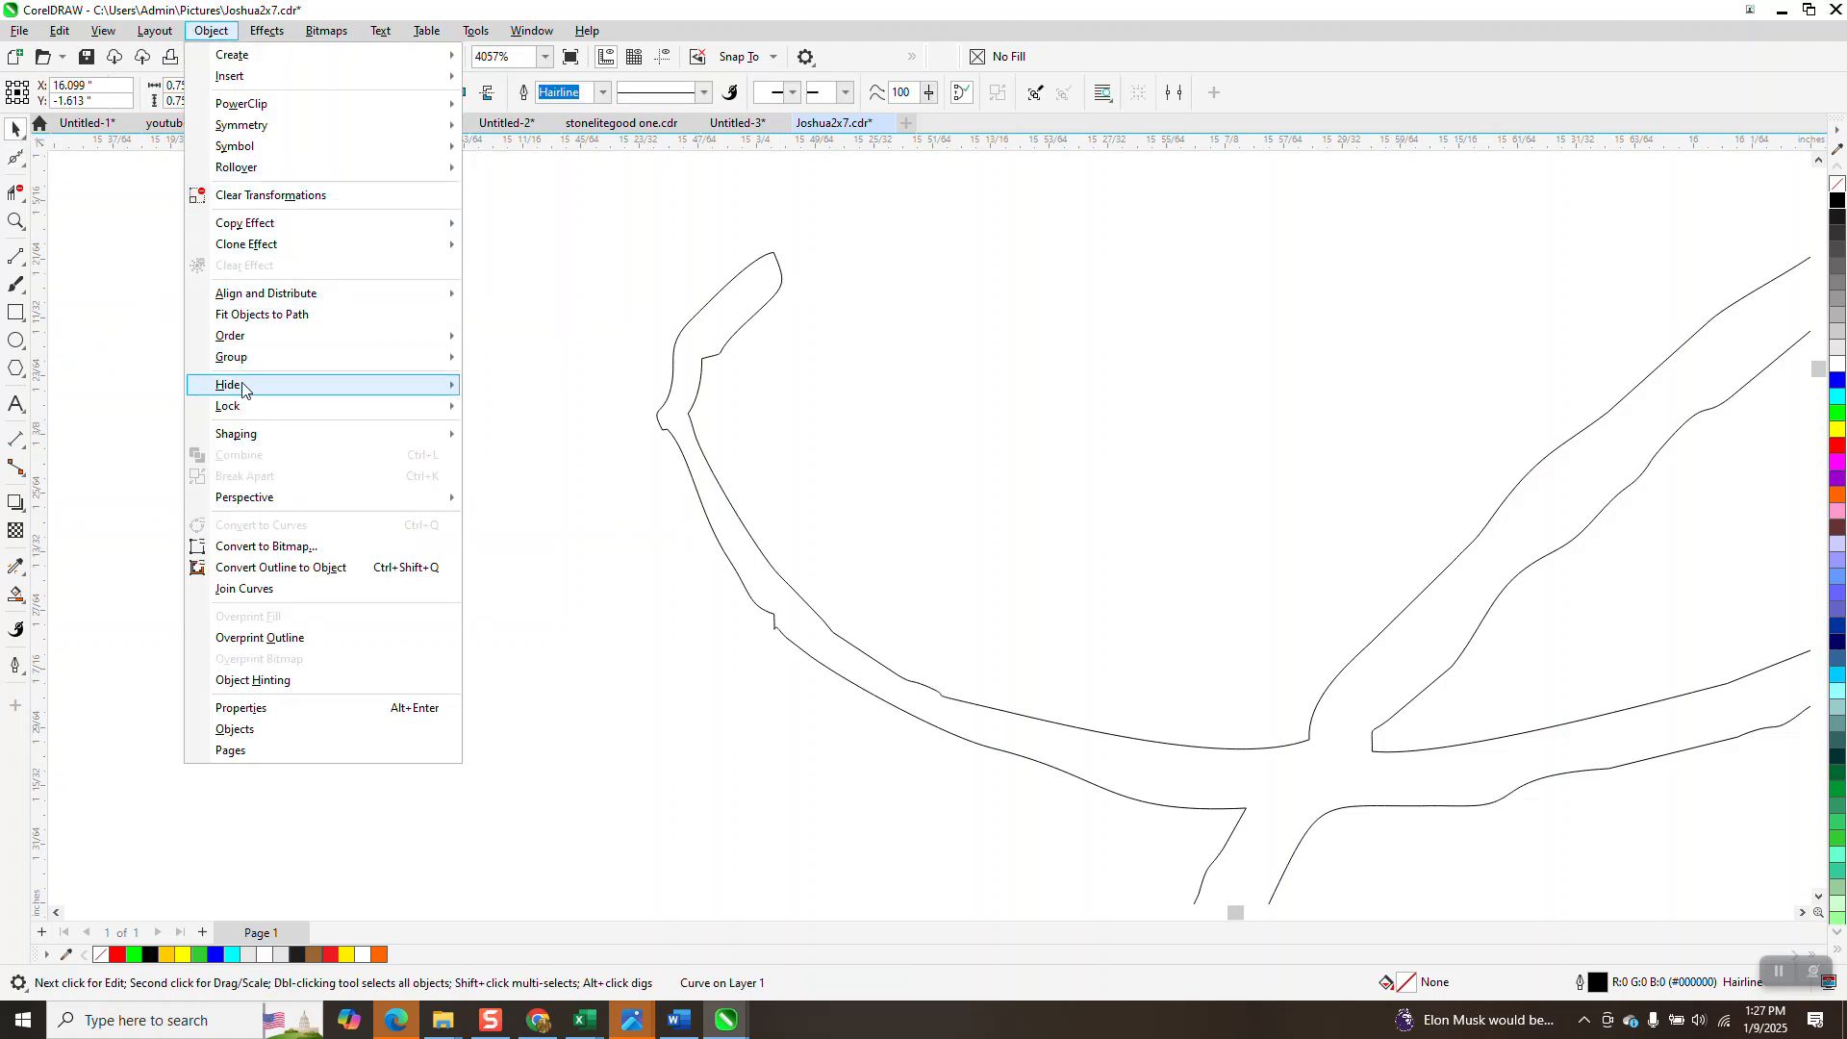
mouse_move(262, 363)
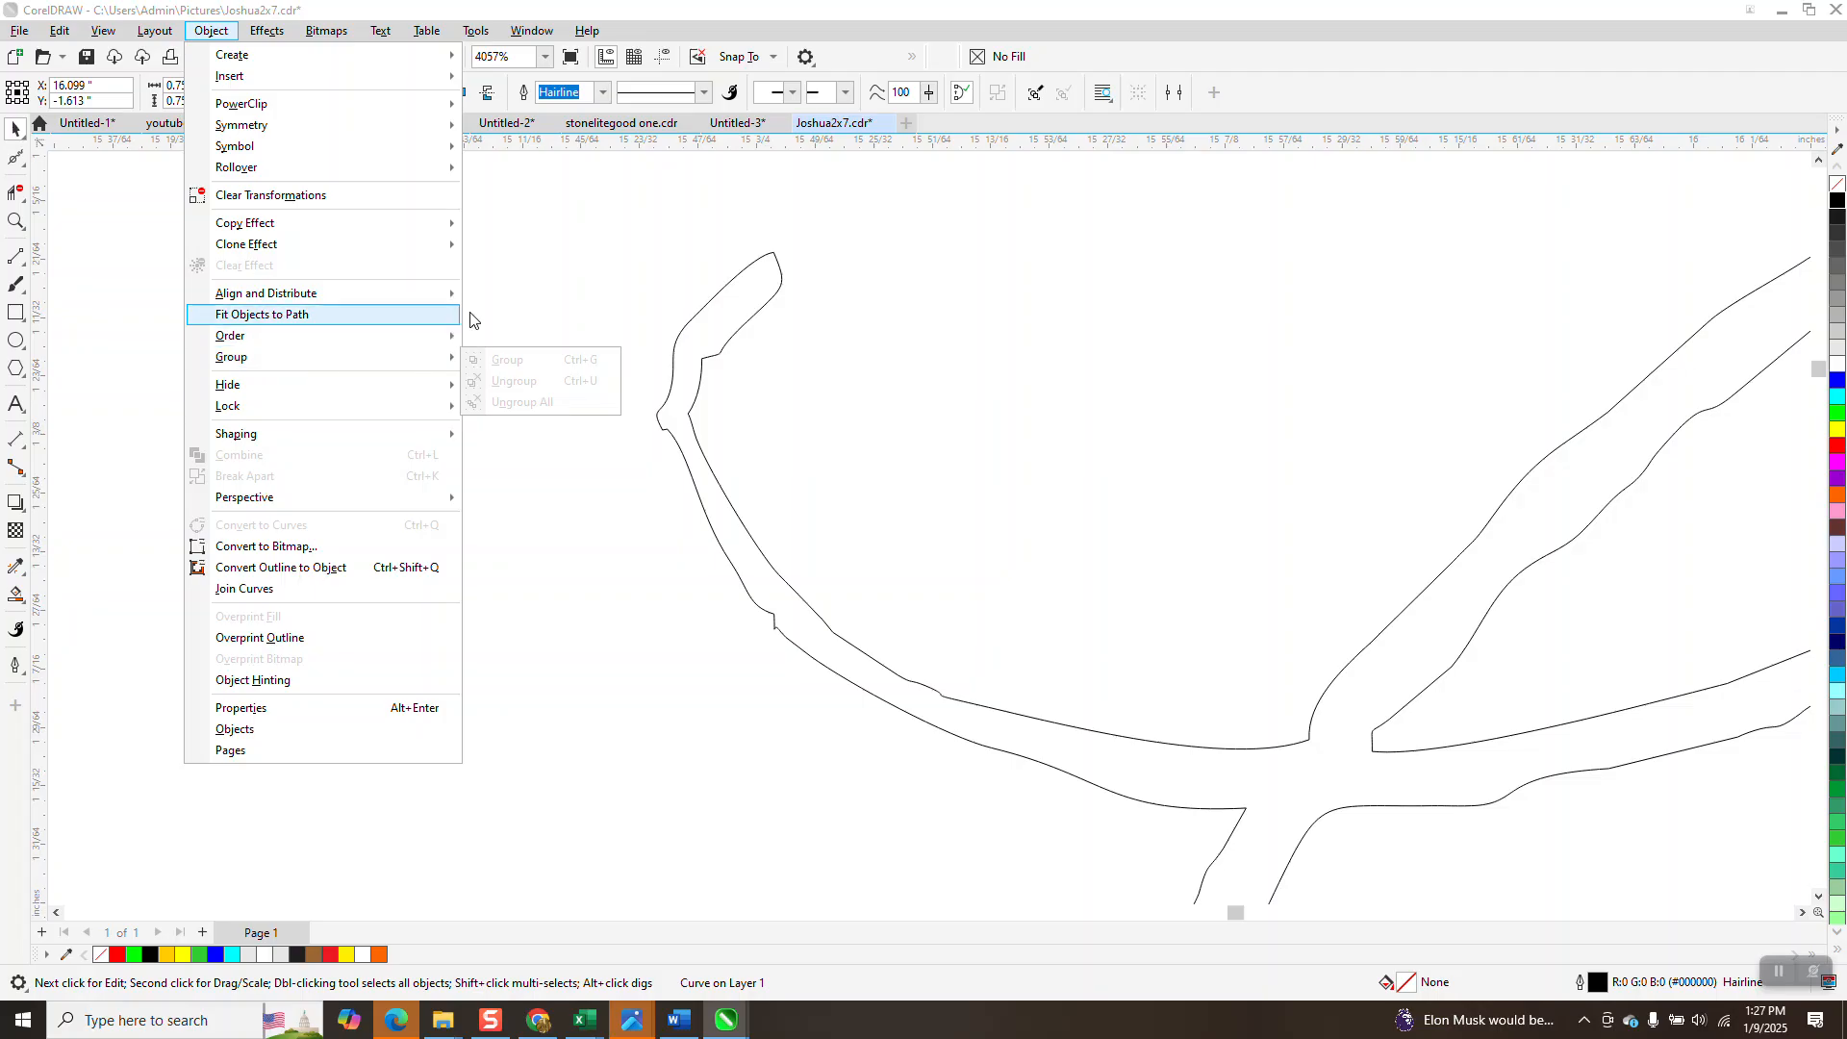
click(730, 322)
click(726, 339)
click(728, 345)
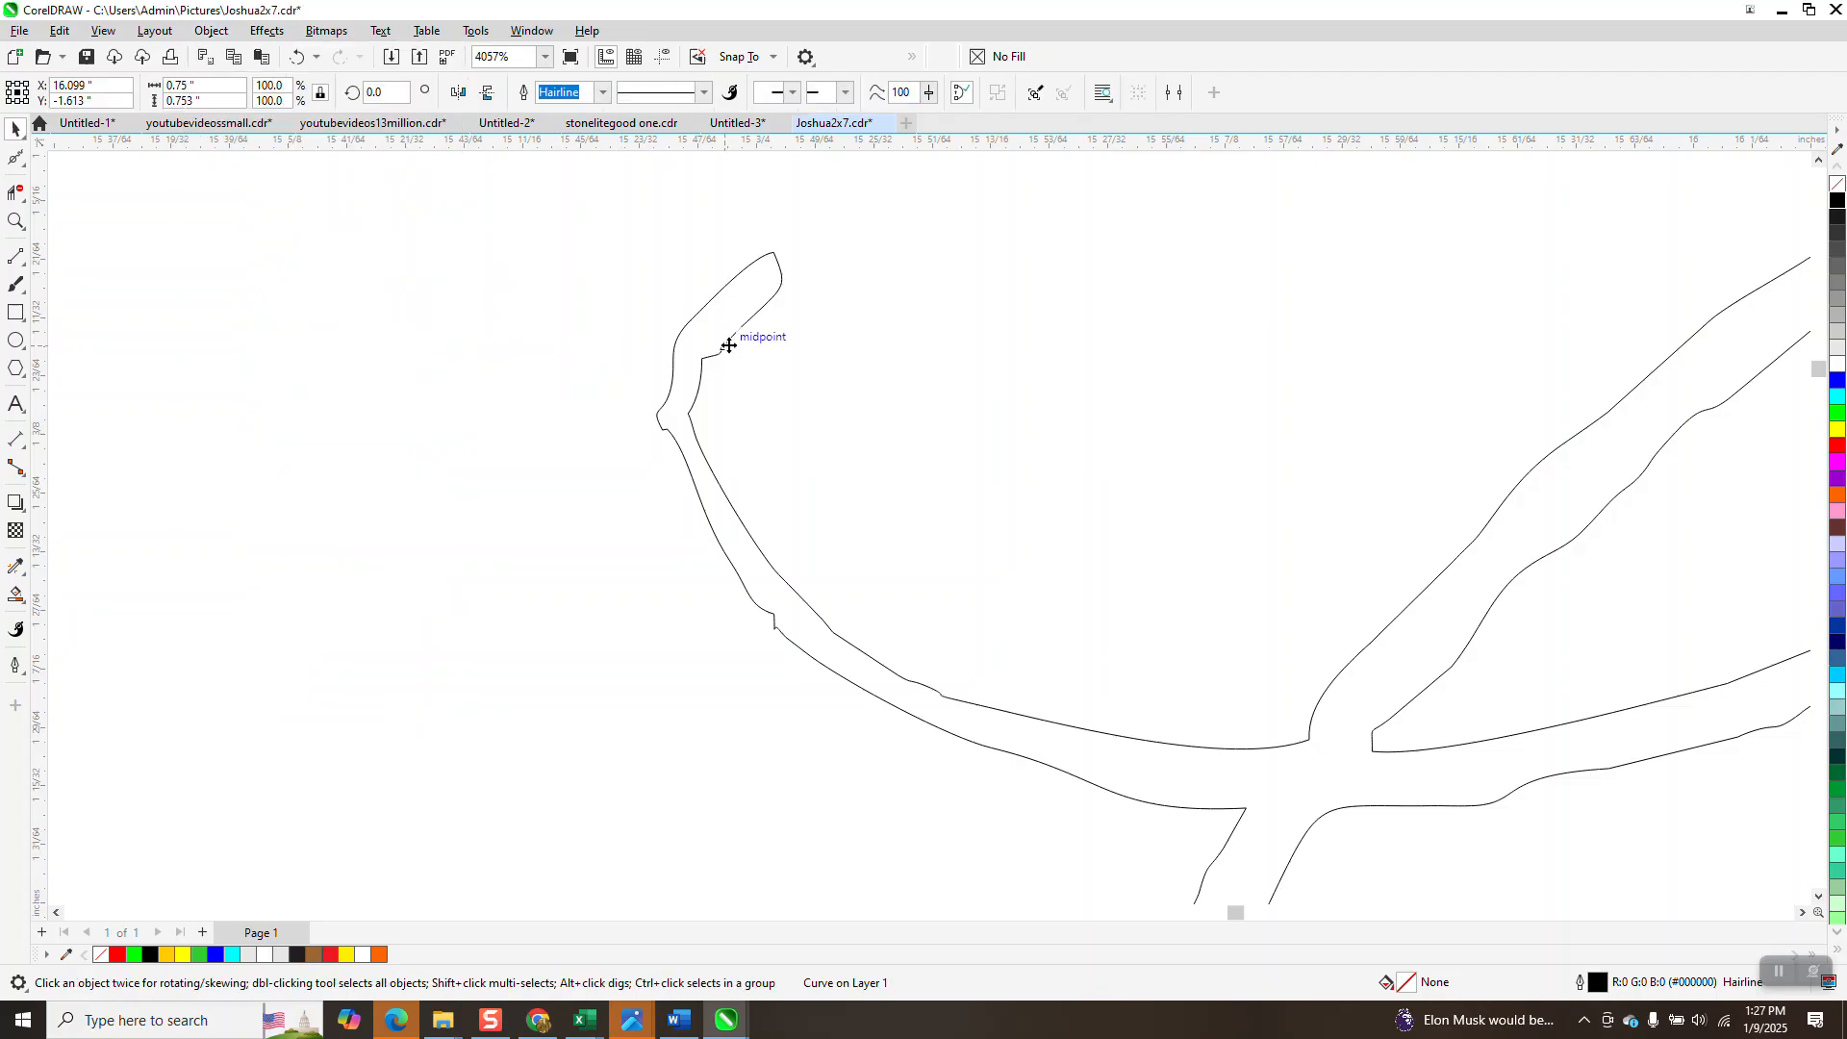
scroll(510, 377, down, 4)
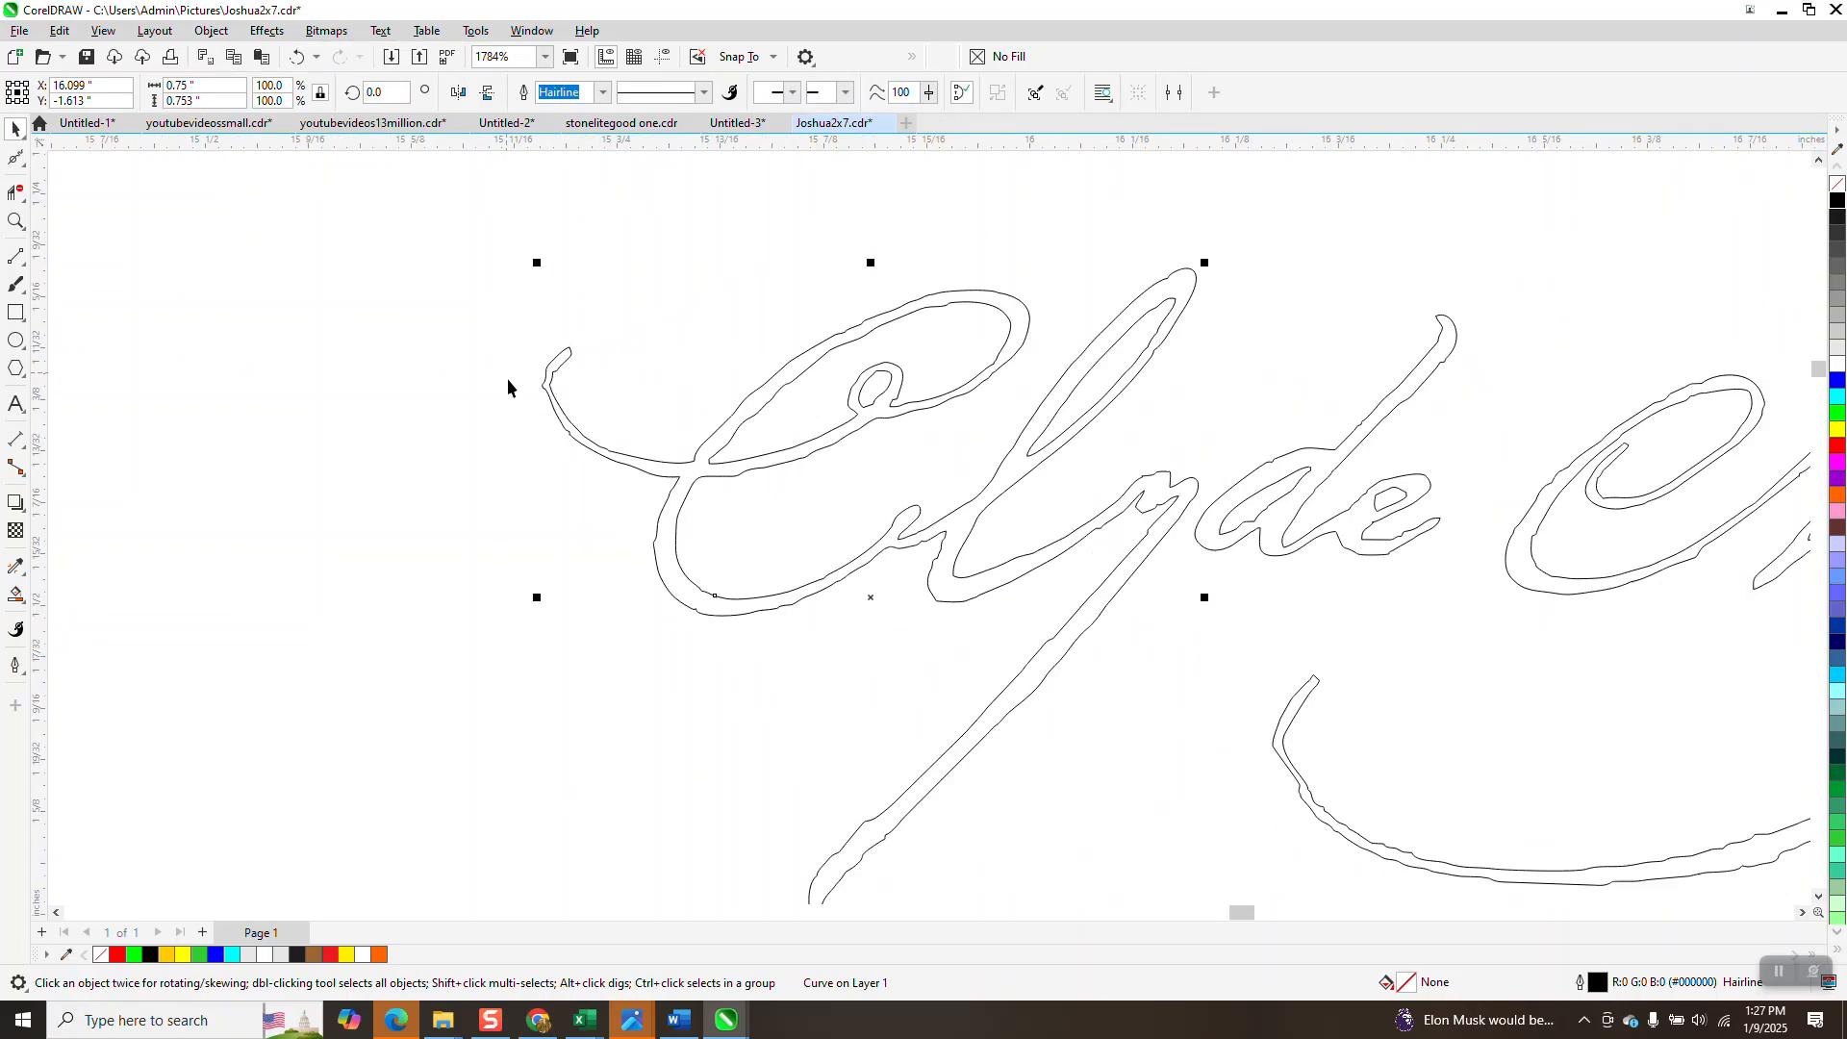
click(22, 165)
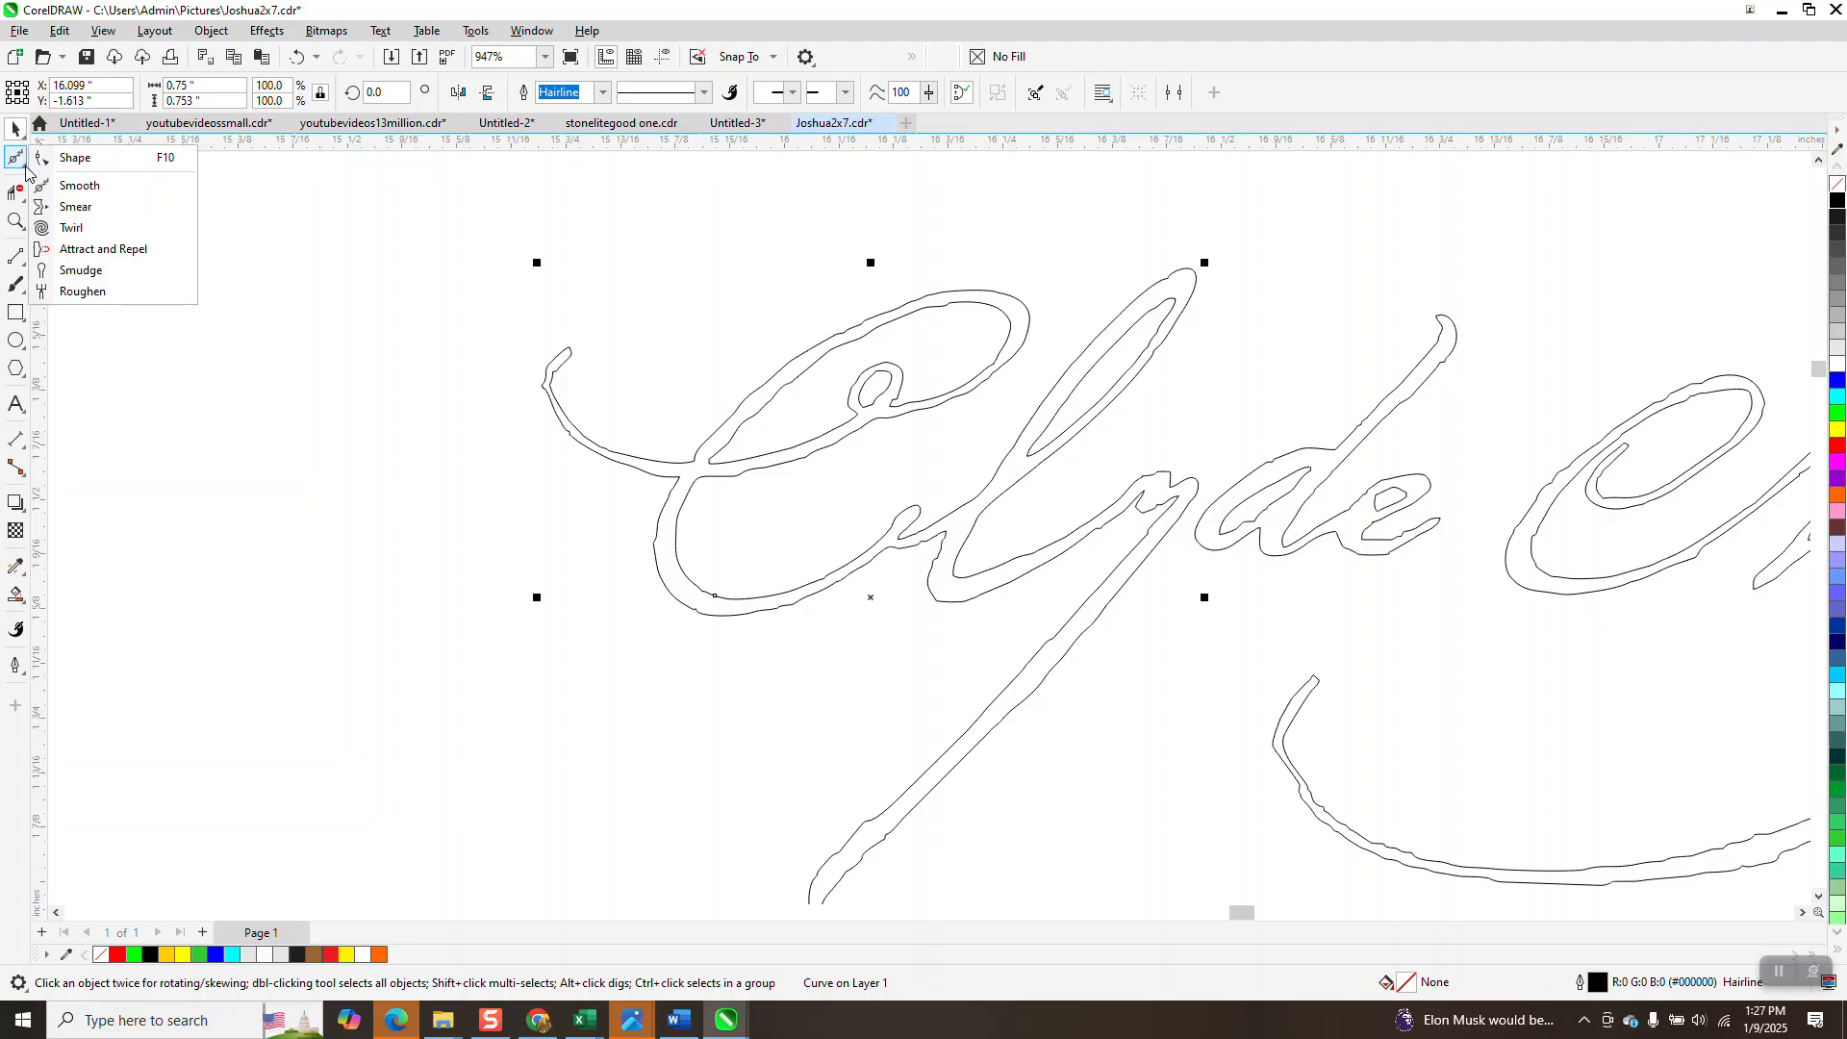
Set the Smooth nib to 0.25 inch and smooth the C's left swash.
click(72, 181)
drag(58, 91, 23, 96)
text(.25)
key(Return)
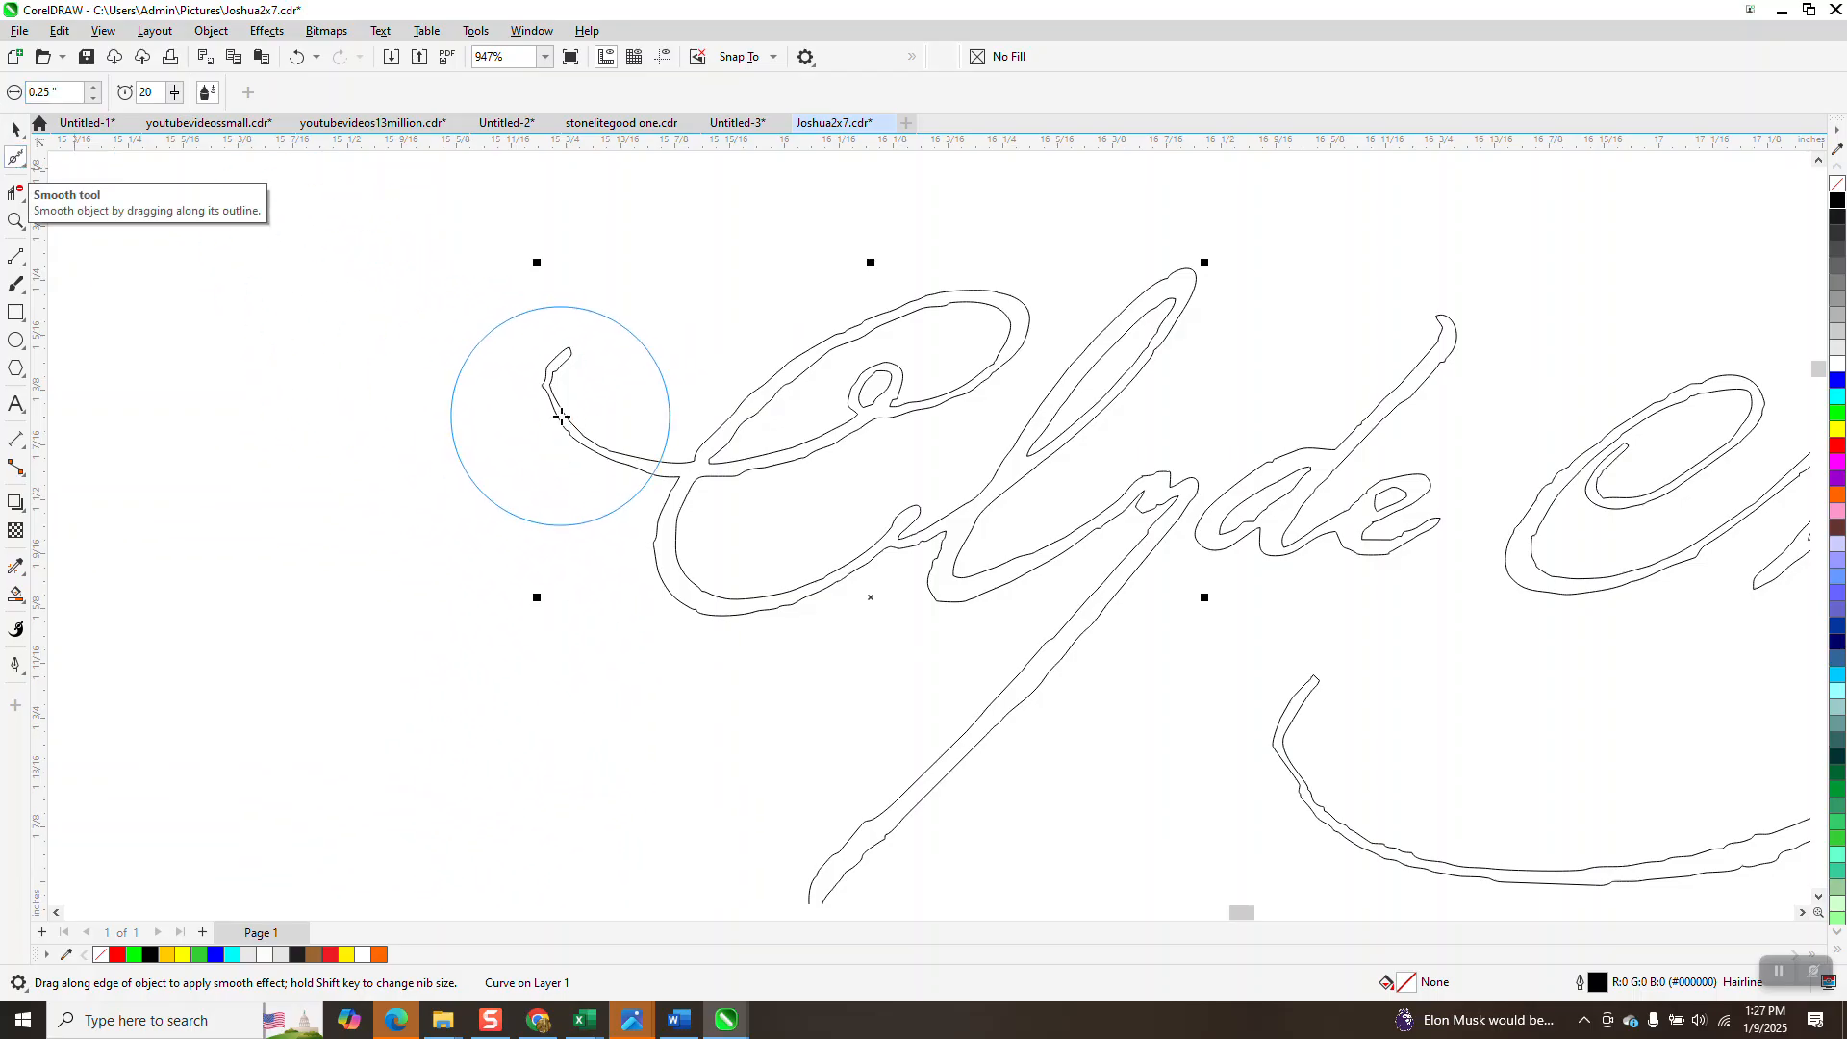
drag(568, 417, 552, 382)
click(16, 221)
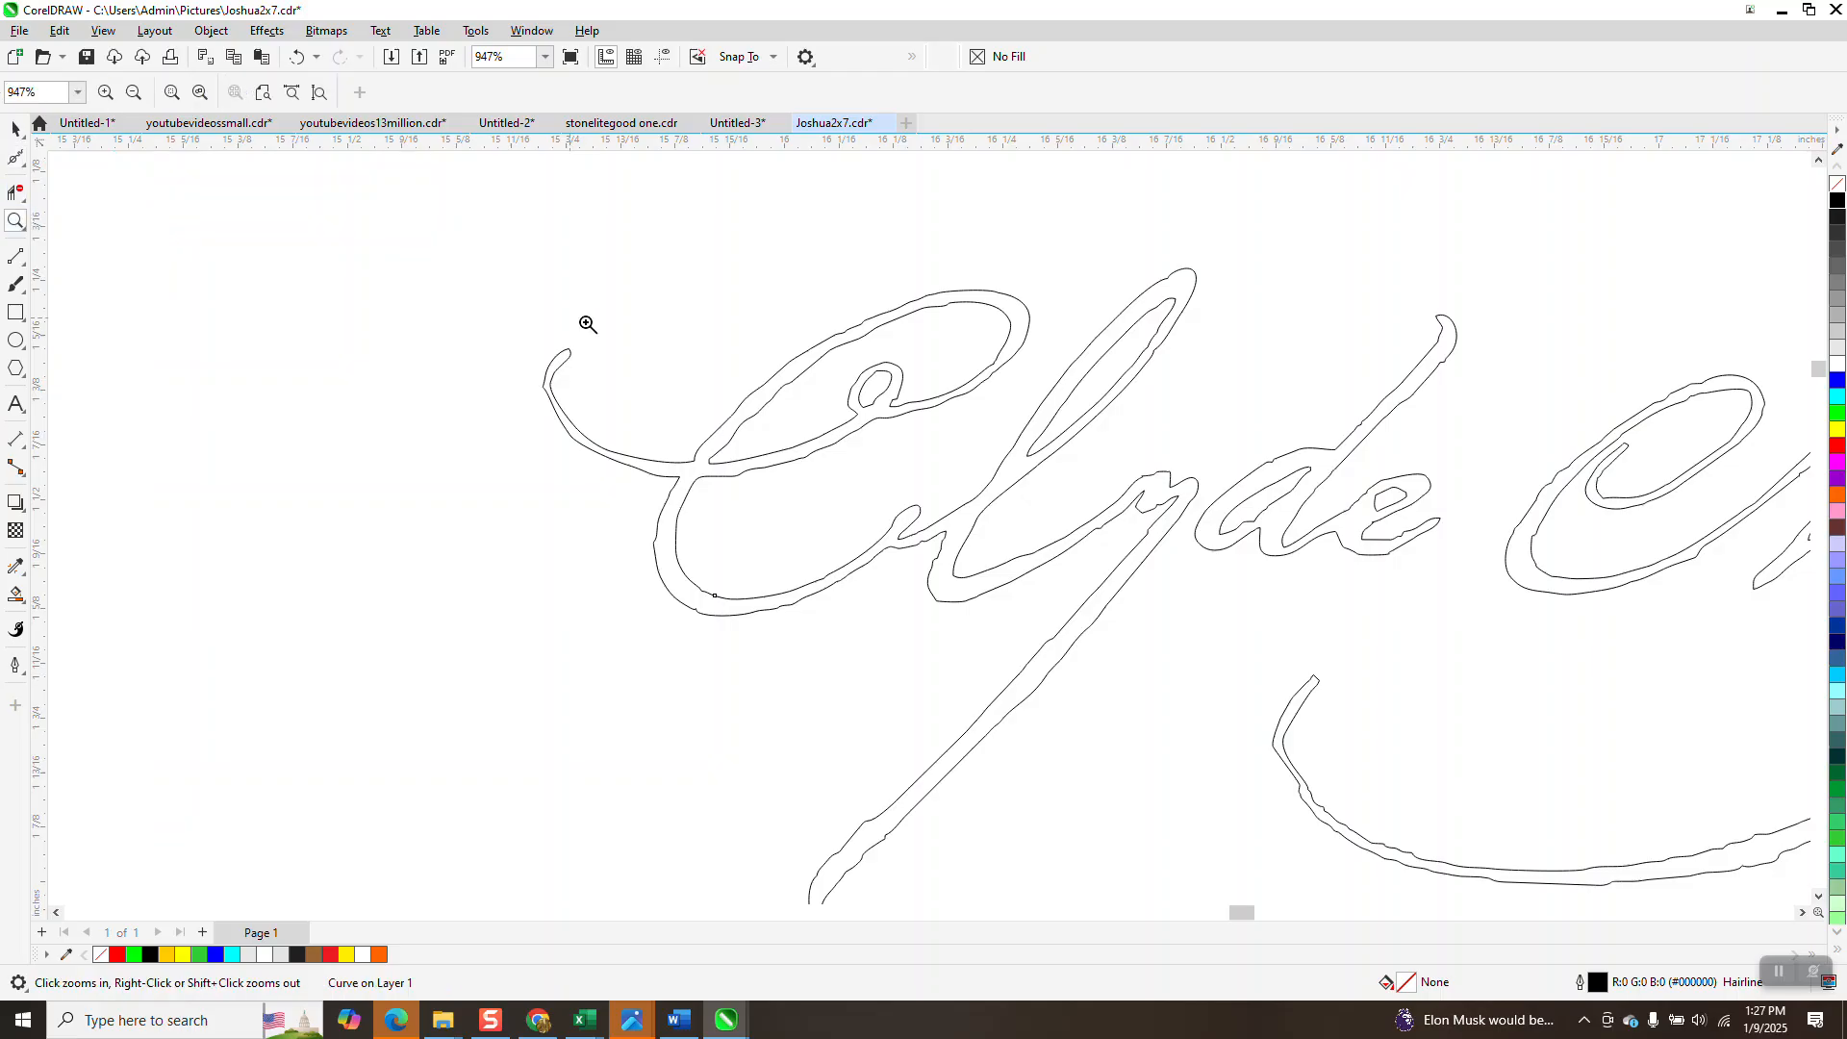
drag(738, 478, 740, 478)
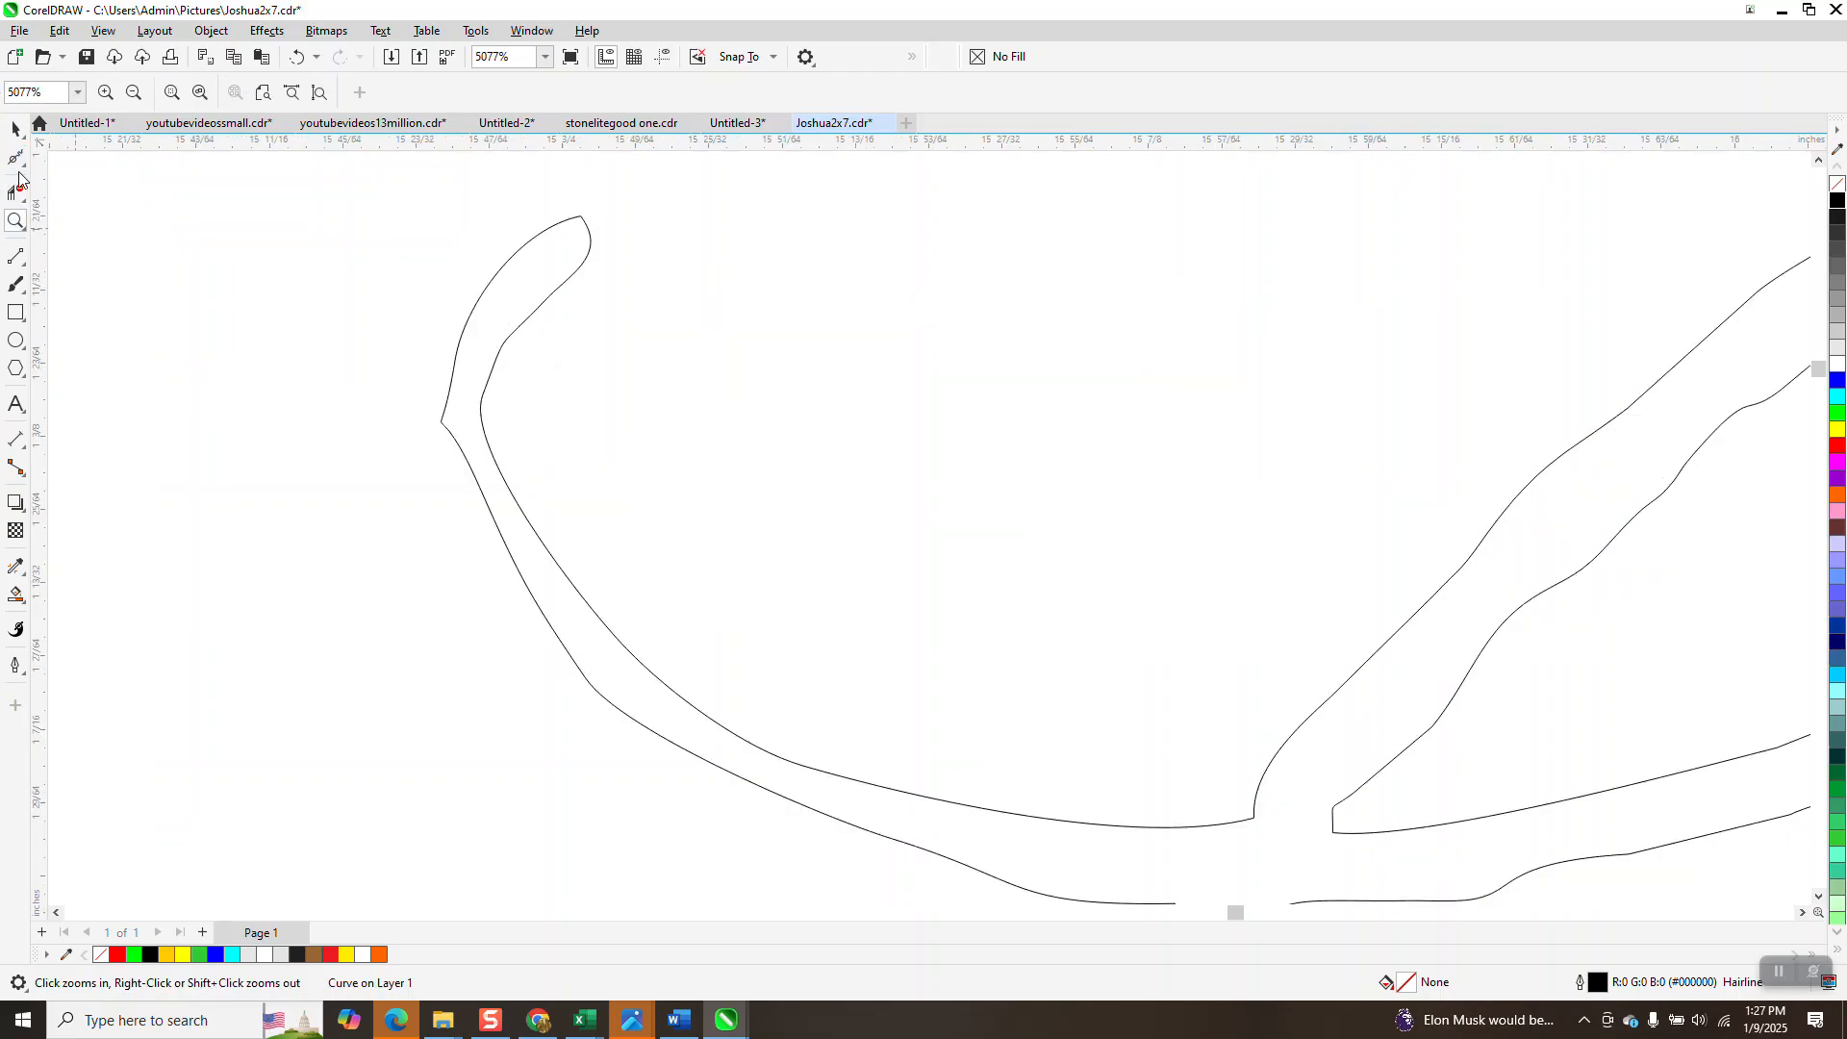
Round off the C swash's sharp corner and smooth the upper outer edge of its loop.
click(24, 169)
click(82, 182)
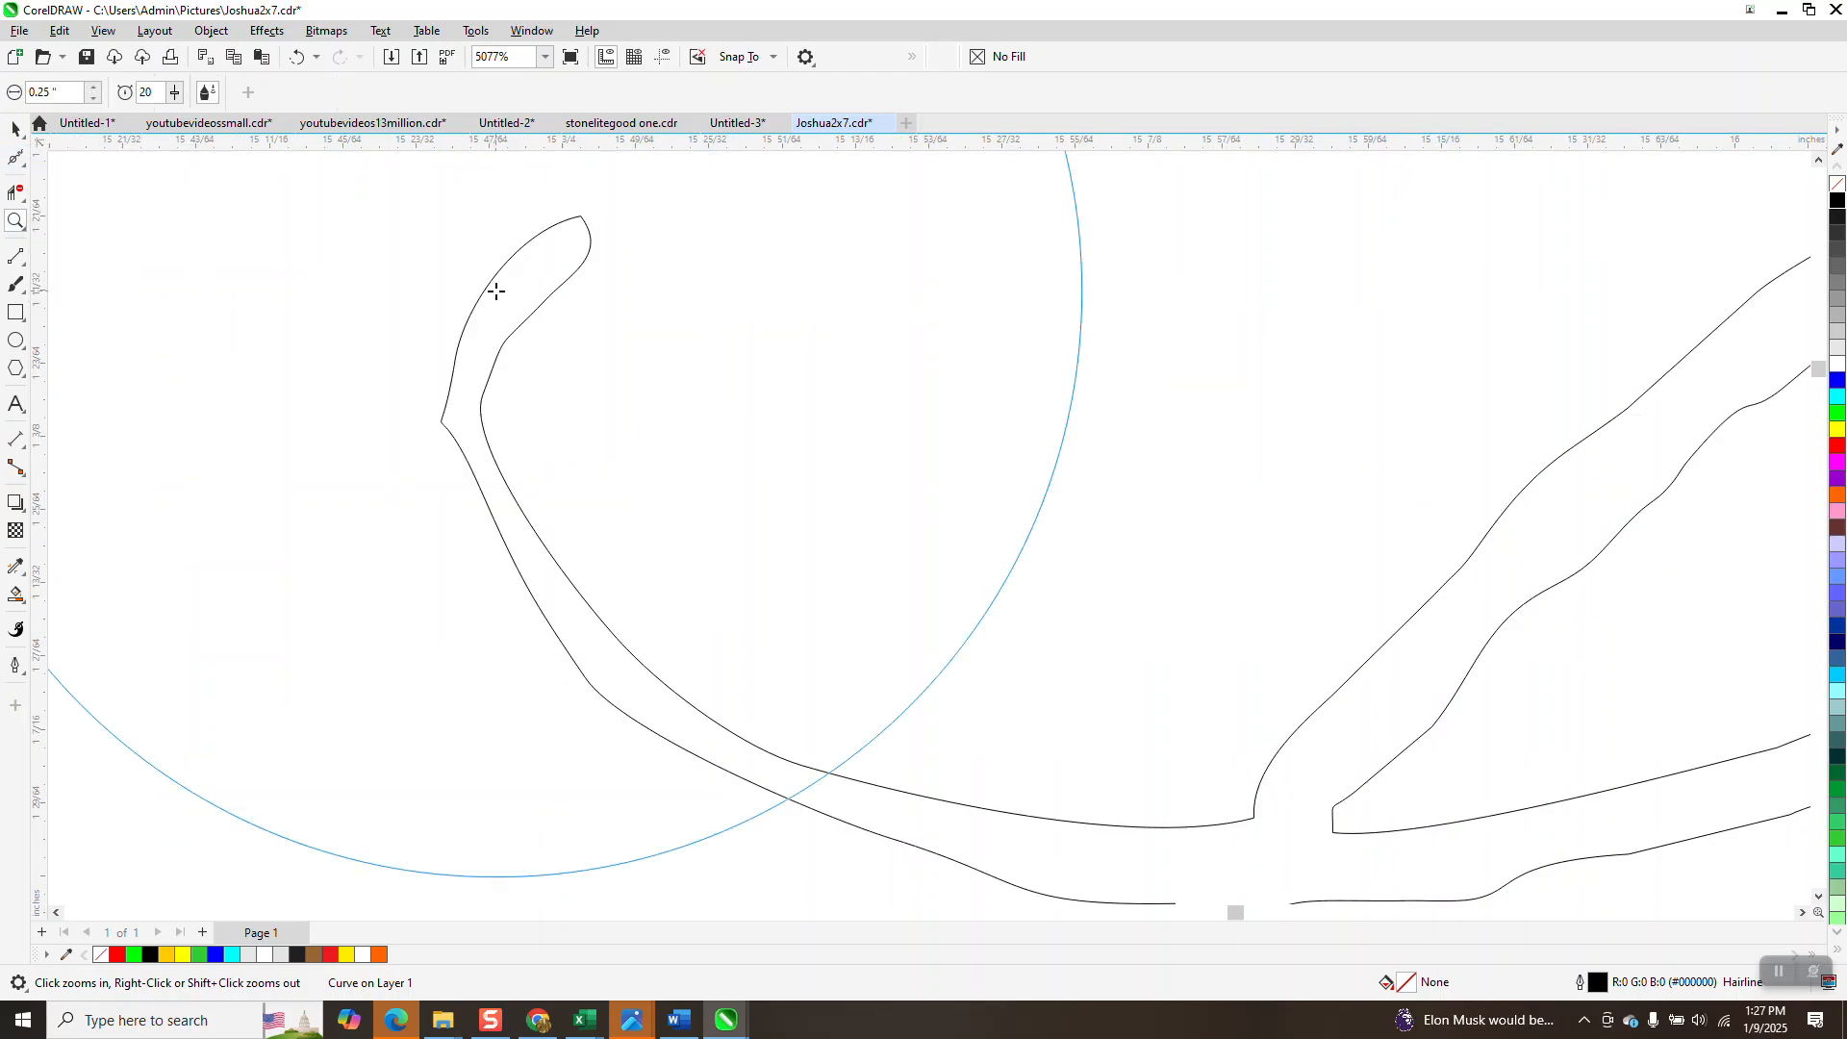
drag(499, 336, 476, 407)
scroll(475, 407, down, 1)
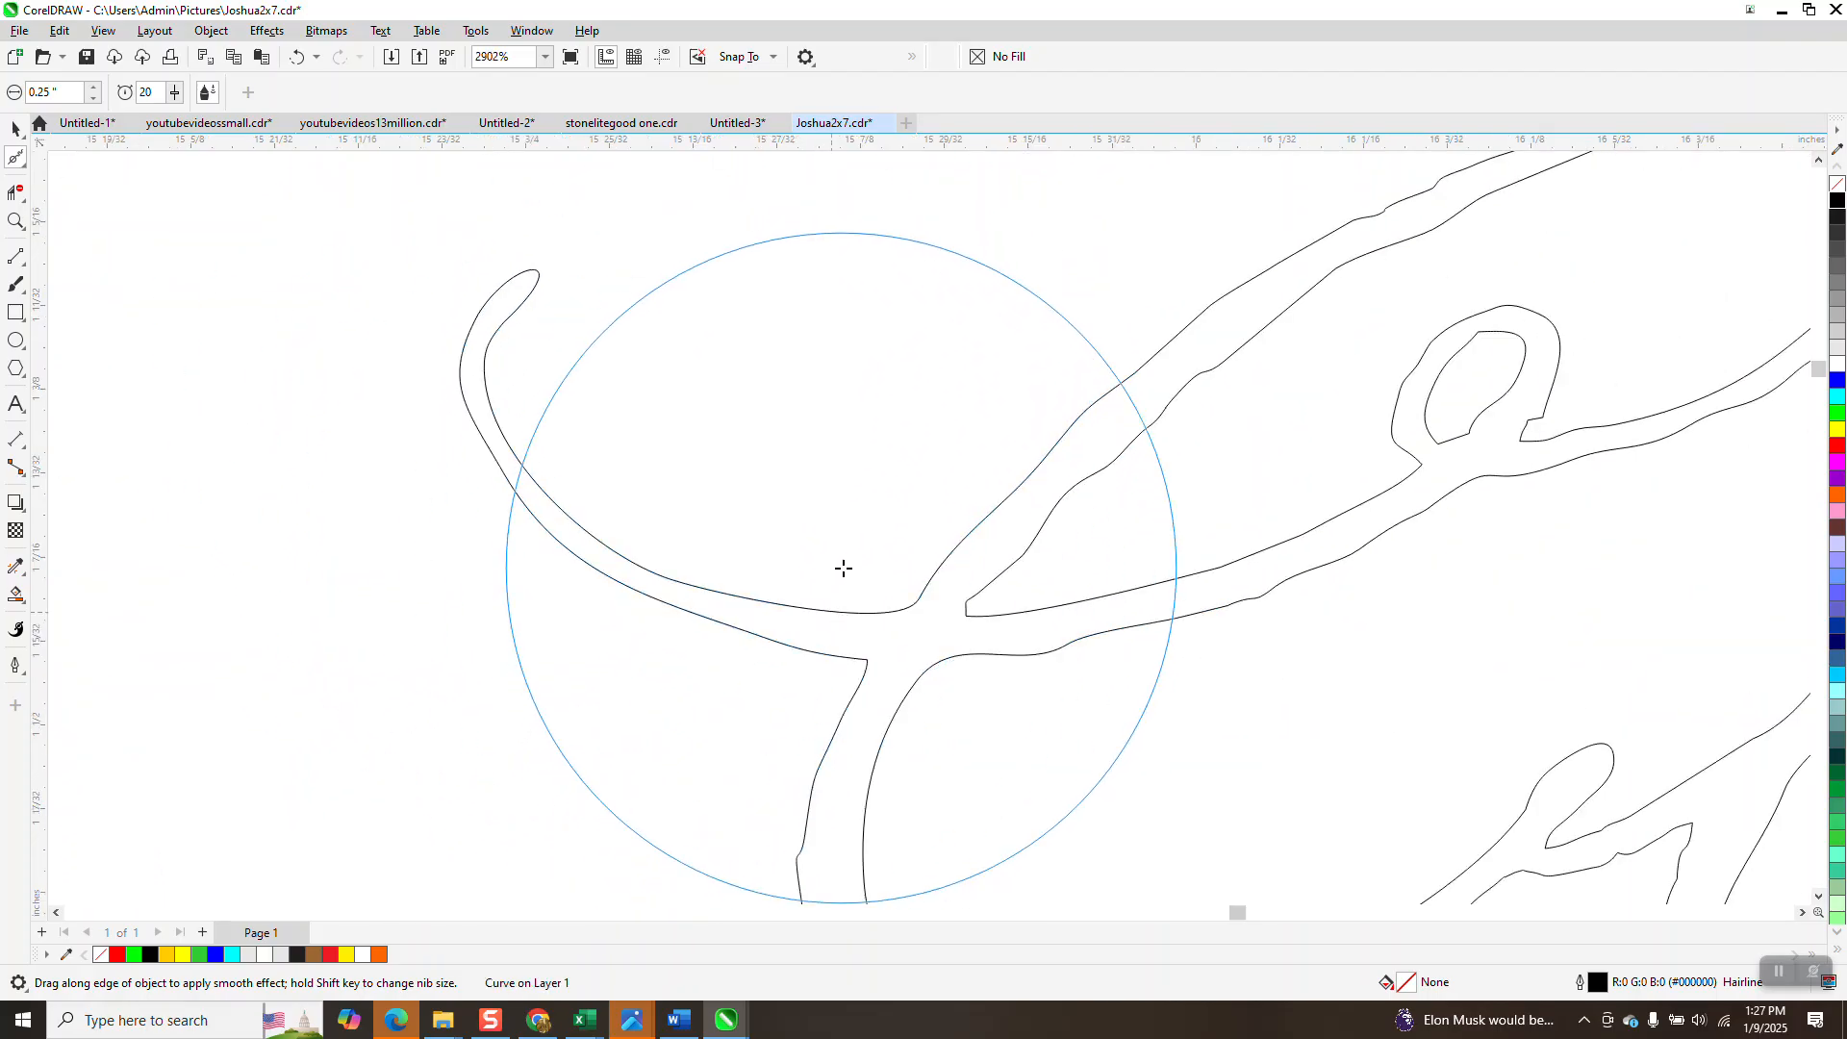
scroll(902, 574, down, 1)
mouse_move(901, 575)
mouse_down()
mouse_move(982, 529)
mouse_move(1171, 355)
mouse_move(1320, 267)
mouse_move(1492, 237)
mouse_move(1385, 267)
mouse_move(1520, 330)
mouse_move(1558, 391)
mouse_move(1513, 424)
mouse_move(1365, 481)
mouse_move(1317, 452)
mouse_move(1069, 461)
mouse_move(948, 558)
mouse_move(936, 591)
mouse_move(1013, 601)
mouse_move(1171, 481)
mouse_up()
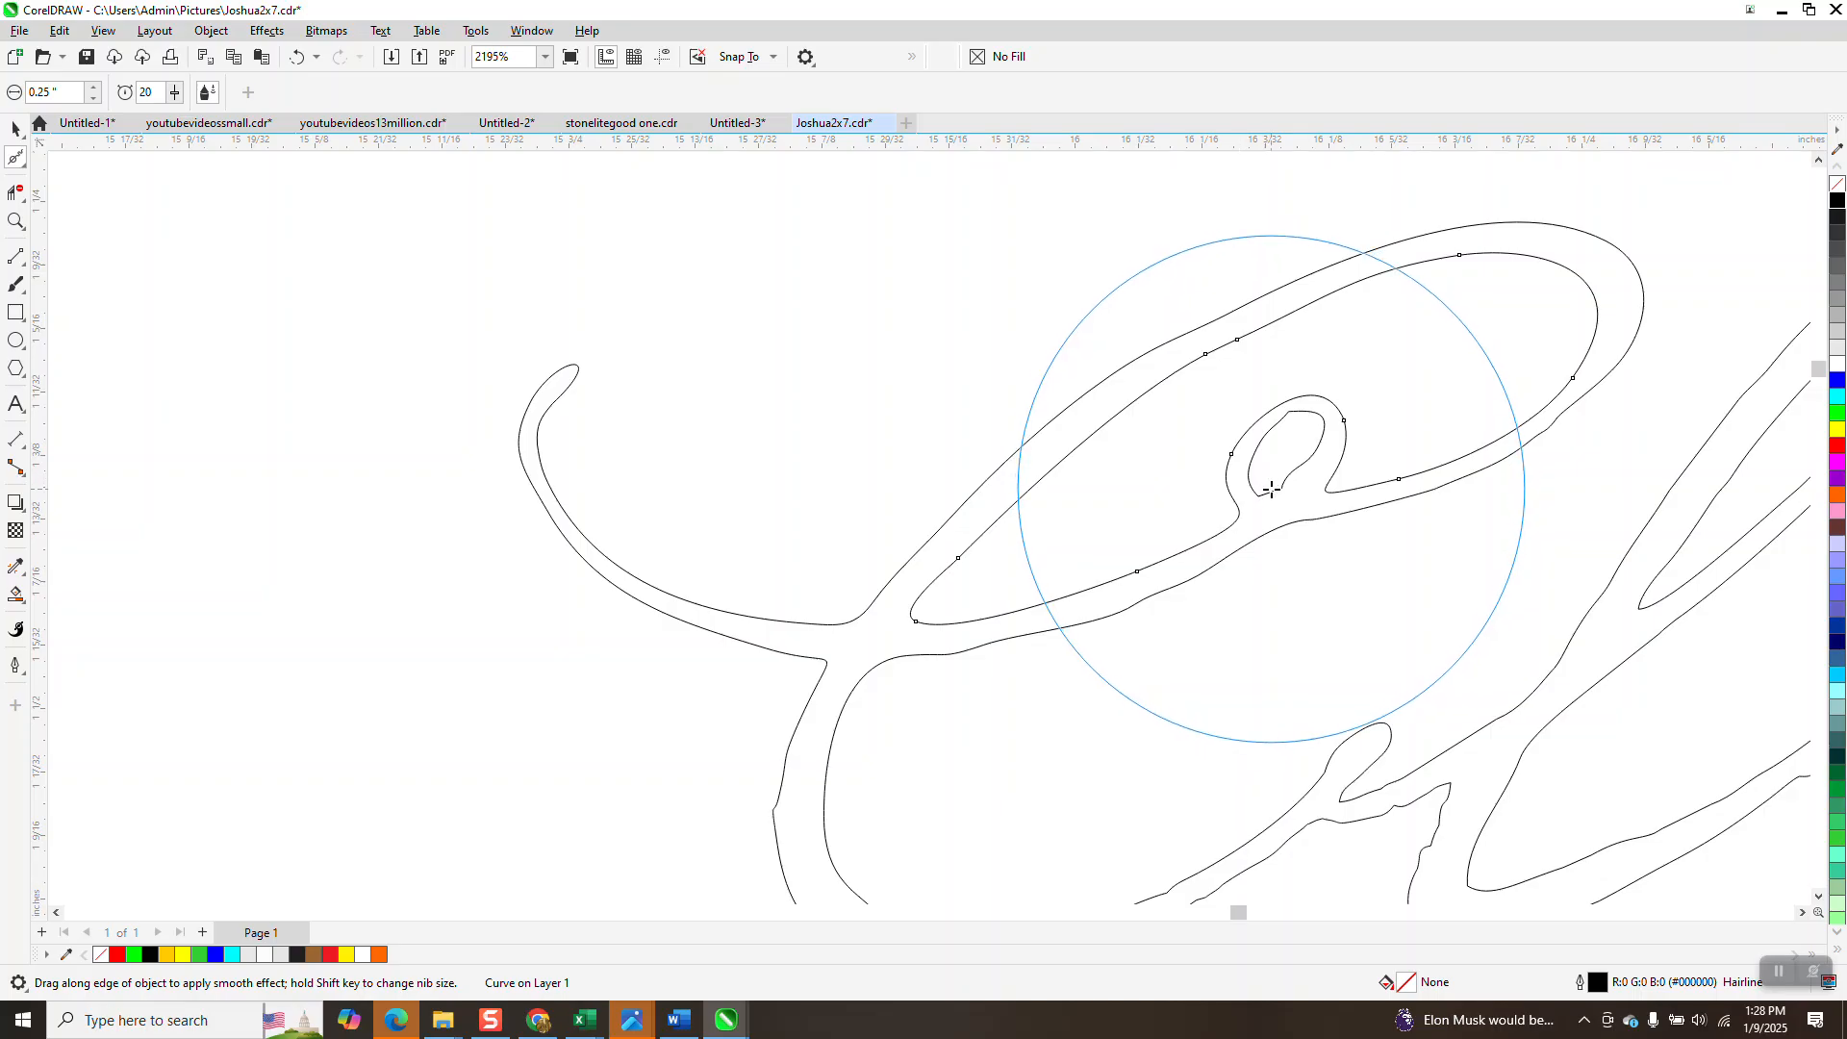
Smooth the C's lower curve, undo it, and re-smooth the C and l curves.
scroll(919, 452, down, 2)
scroll(853, 453, down, 1)
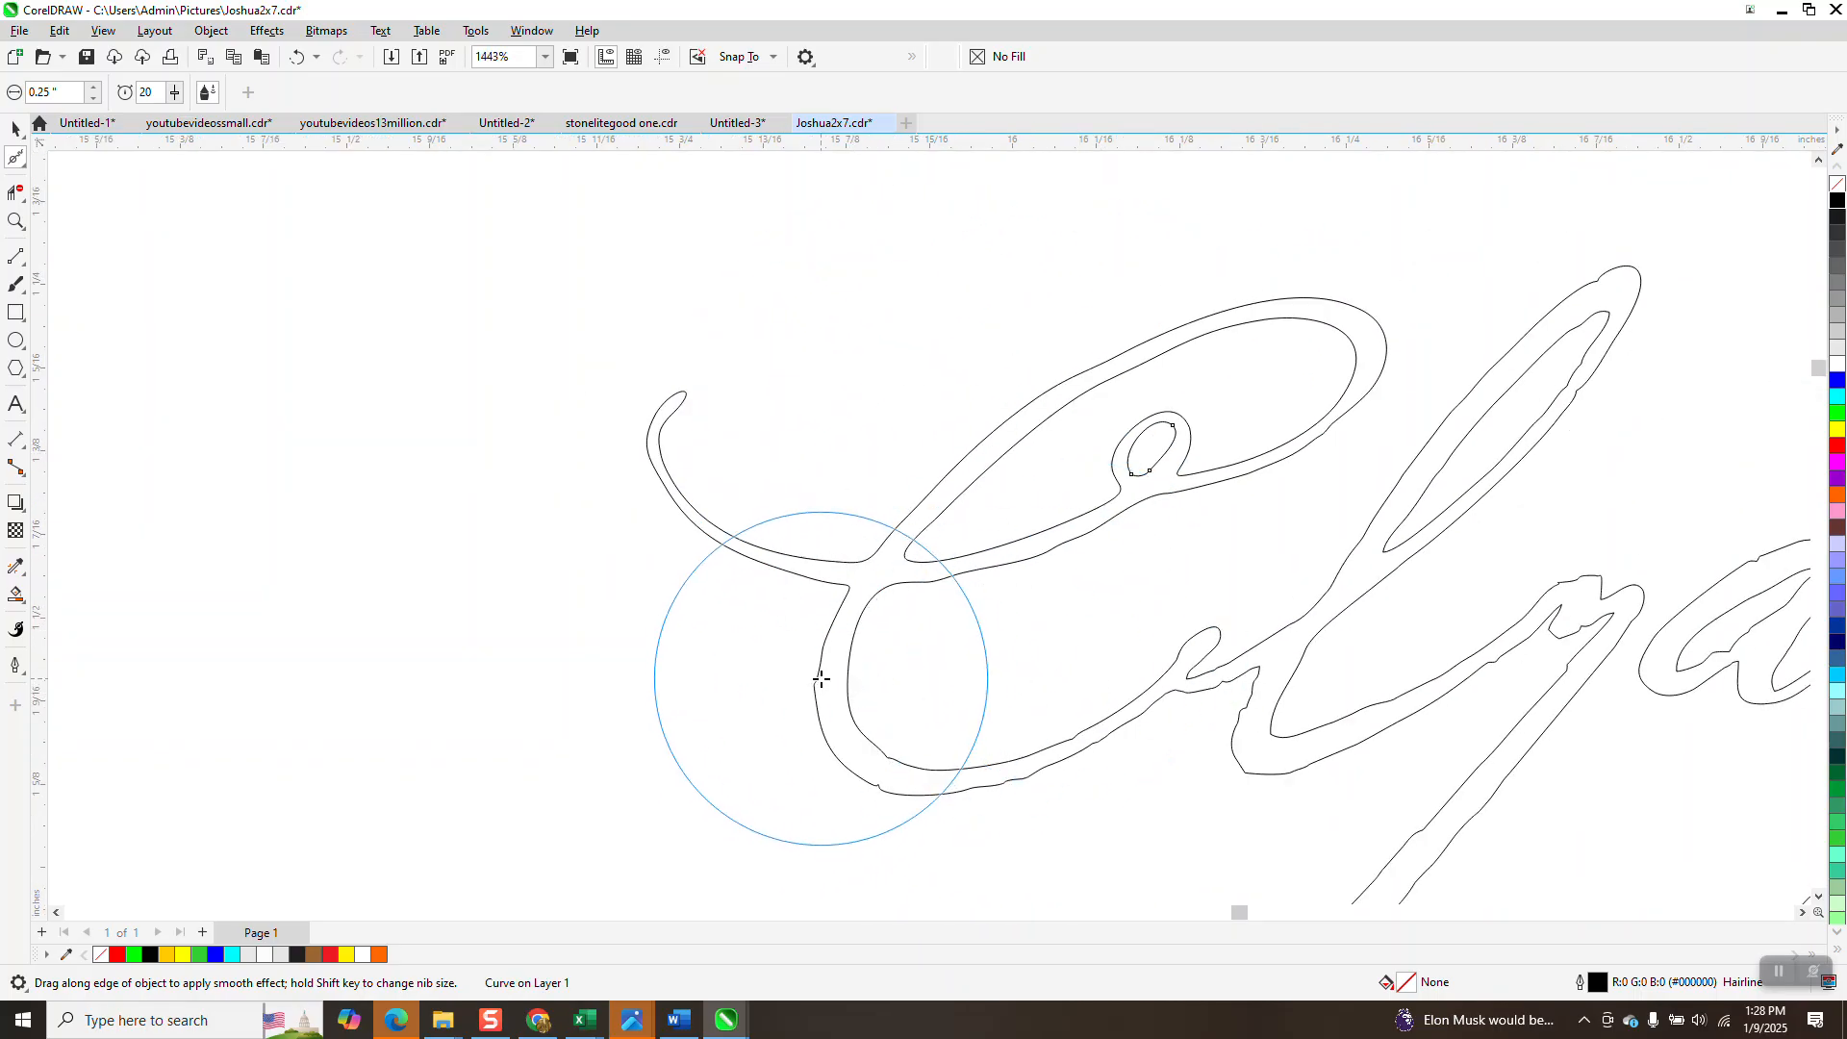
mouse_move(820, 679)
mouse_down()
mouse_move(824, 701)
mouse_move(990, 783)
mouse_move(1093, 763)
mouse_move(1117, 662)
mouse_up()
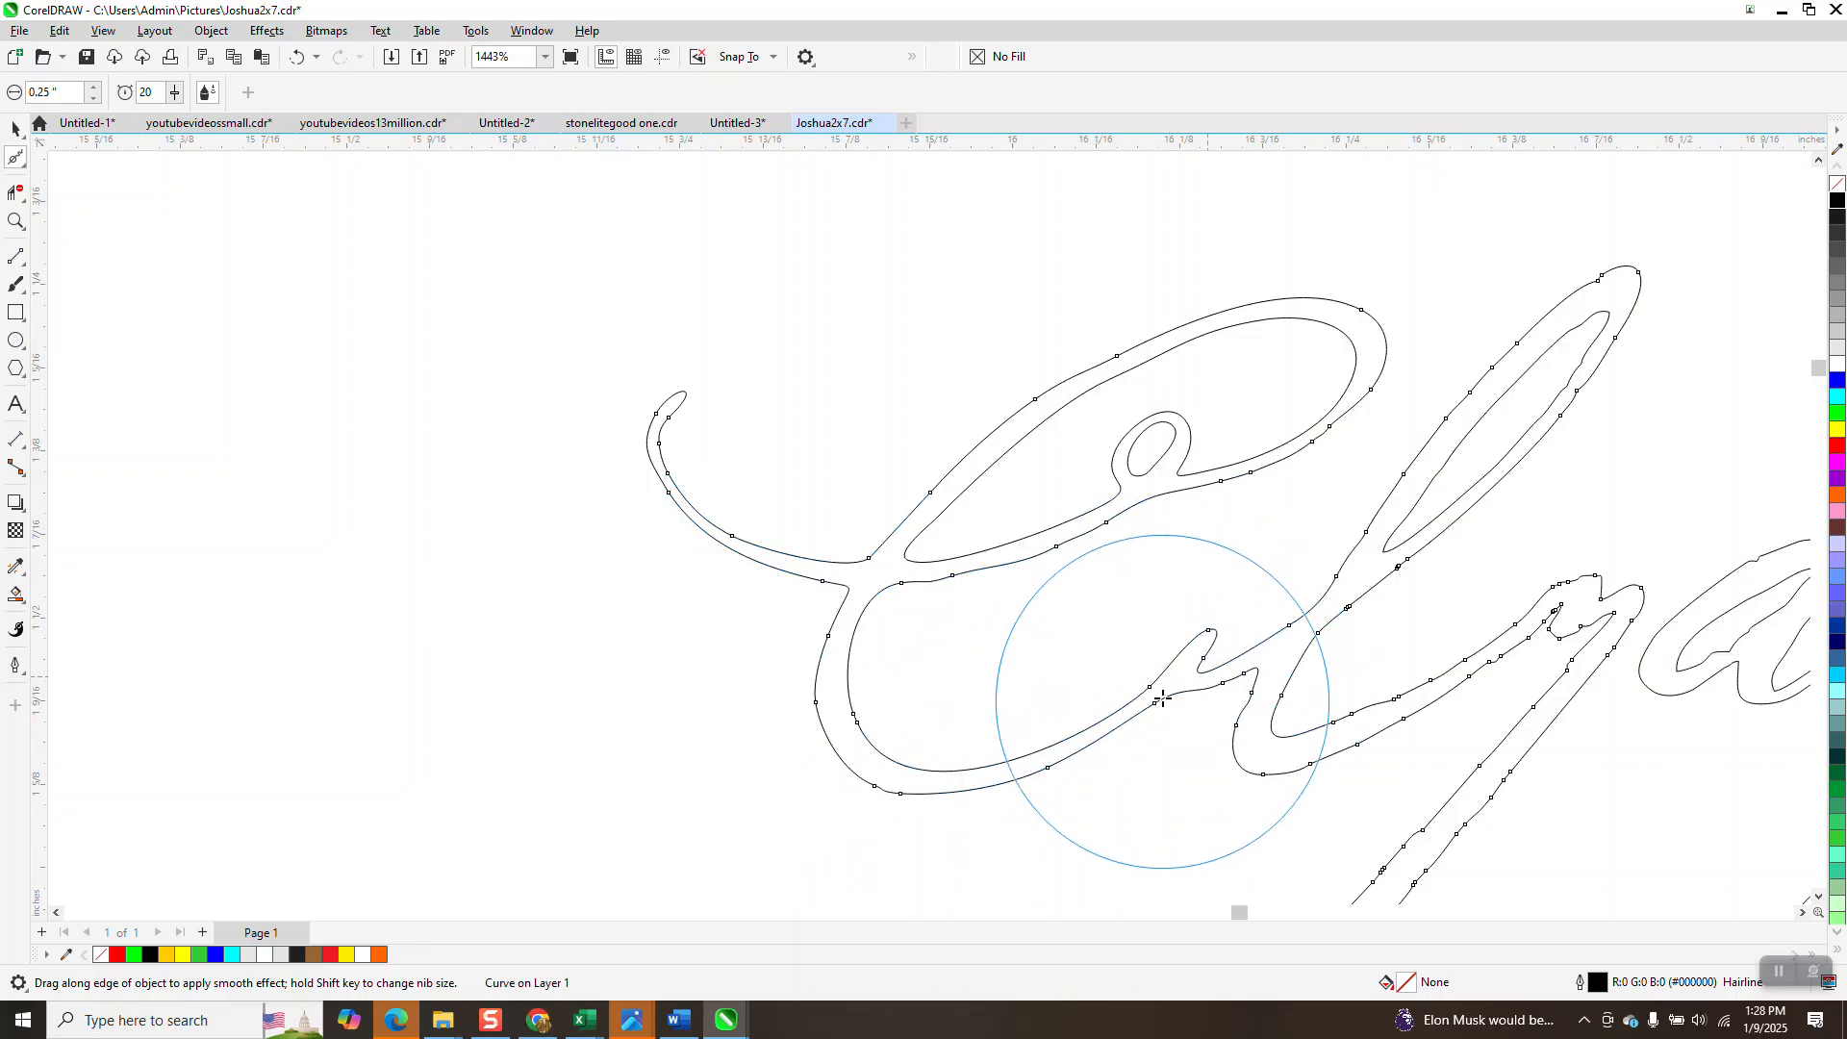
click(299, 58)
mouse_move(1278, 645)
mouse_down()
mouse_move(1215, 686)
mouse_move(1376, 519)
mouse_move(1365, 538)
mouse_move(1465, 384)
mouse_move(1465, 403)
mouse_move(1601, 279)
mouse_move(1631, 283)
mouse_move(1597, 382)
mouse_move(1441, 524)
mouse_move(1427, 531)
mouse_move(1608, 344)
mouse_move(1605, 313)
mouse_move(1391, 521)
mouse_move(1278, 516)
mouse_up()
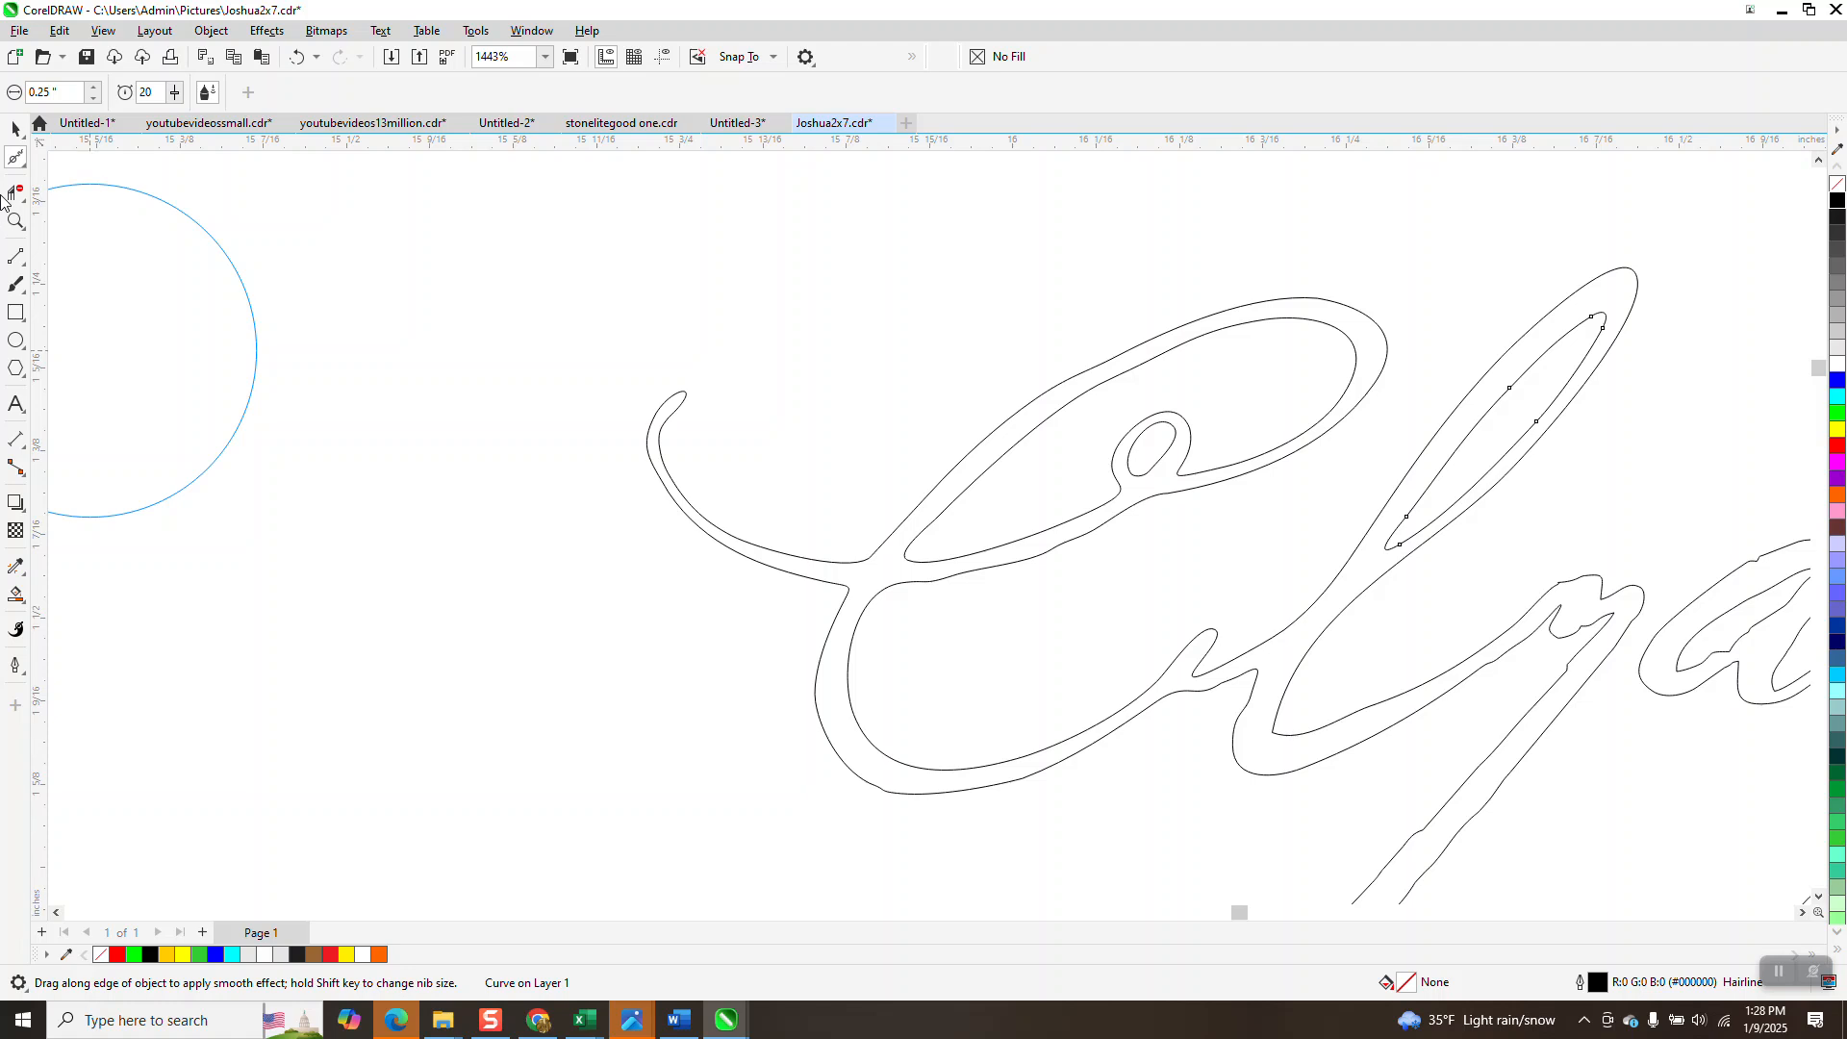
Zoom onto the y and smooth both jagged edges of its long descender.
click(15, 221)
scroll(1113, 503, down, 2)
scroll(1244, 534, down, 1)
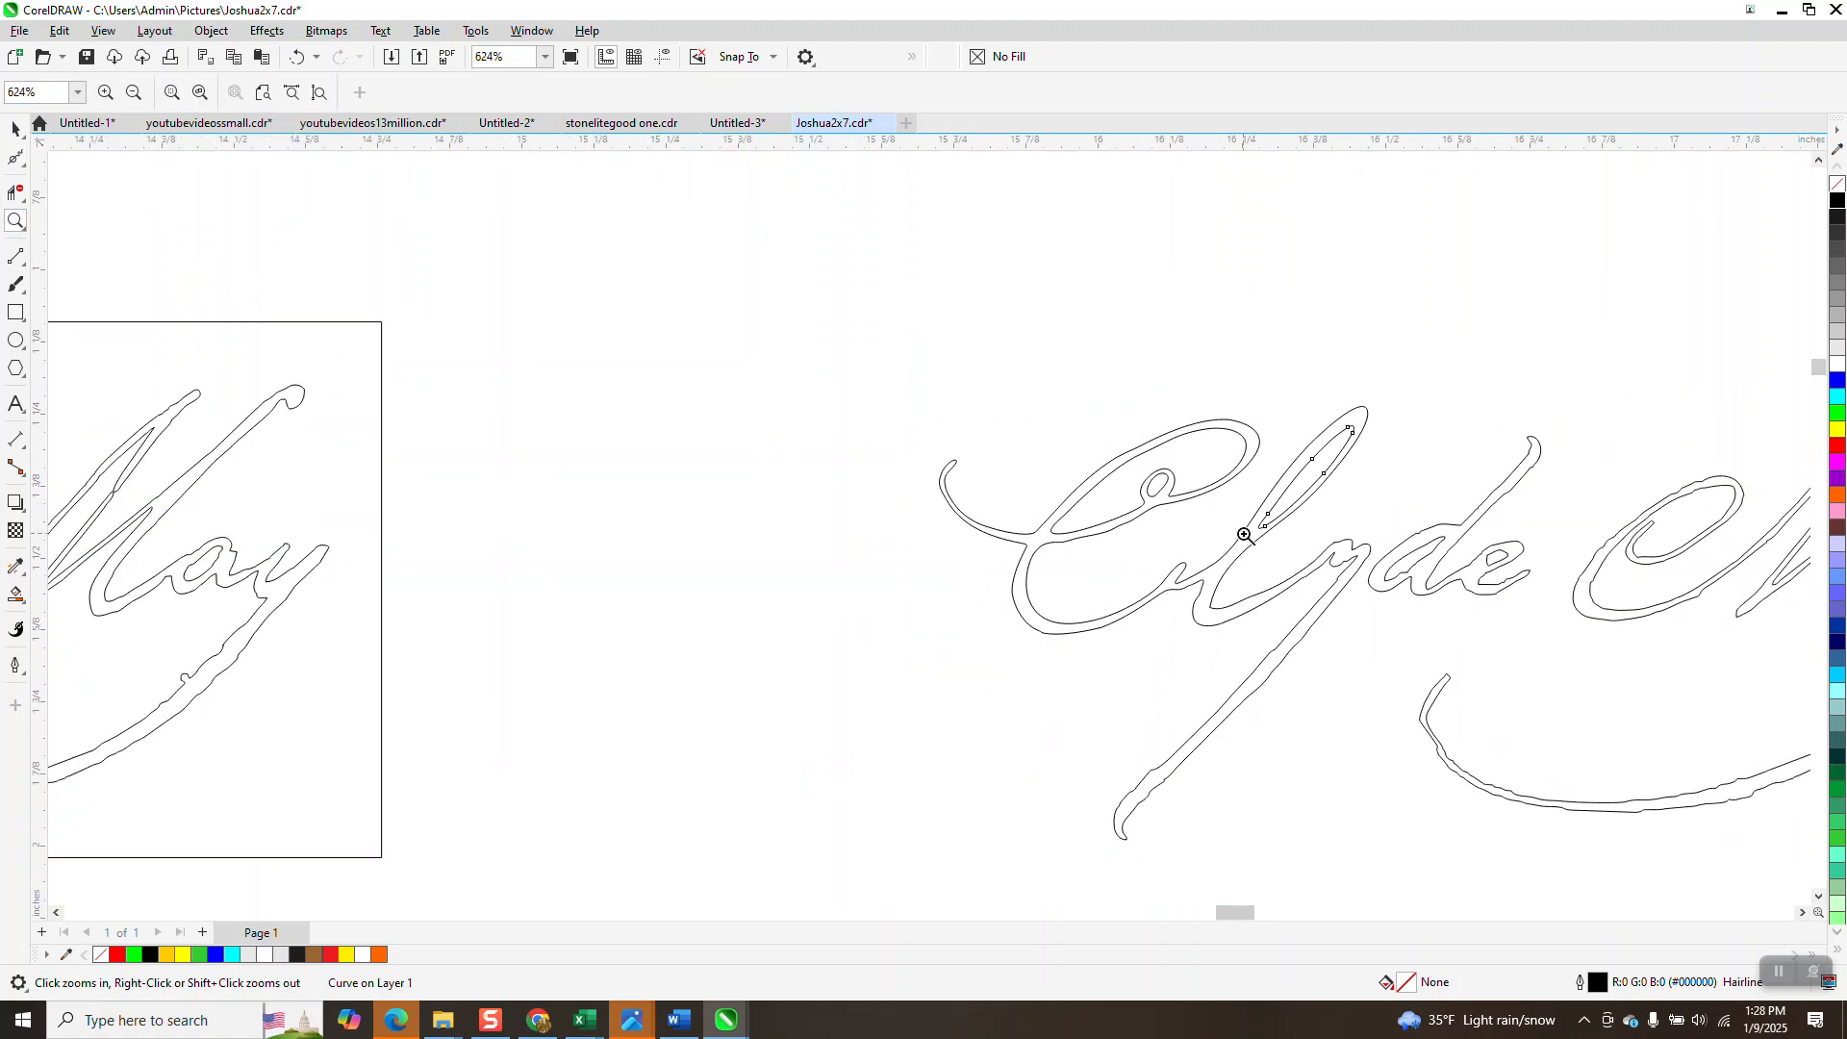
drag(1535, 868, 1535, 869)
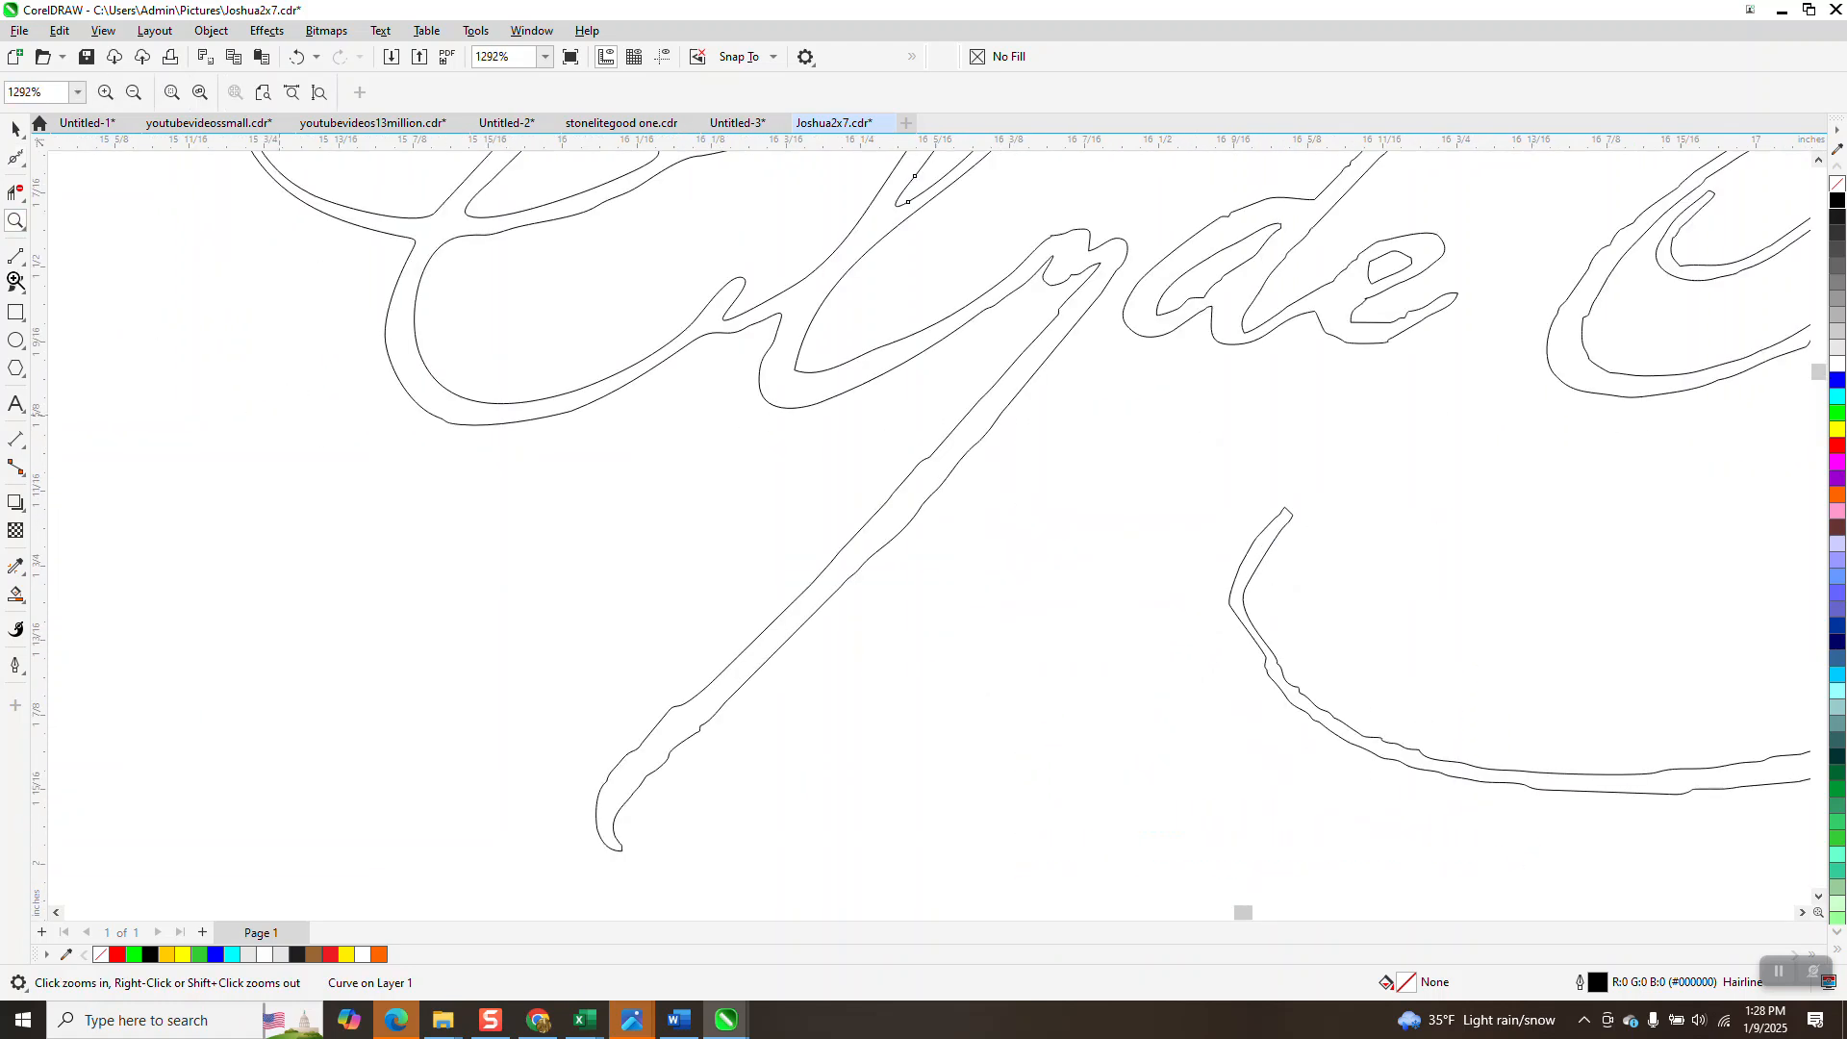
click(25, 169)
click(77, 182)
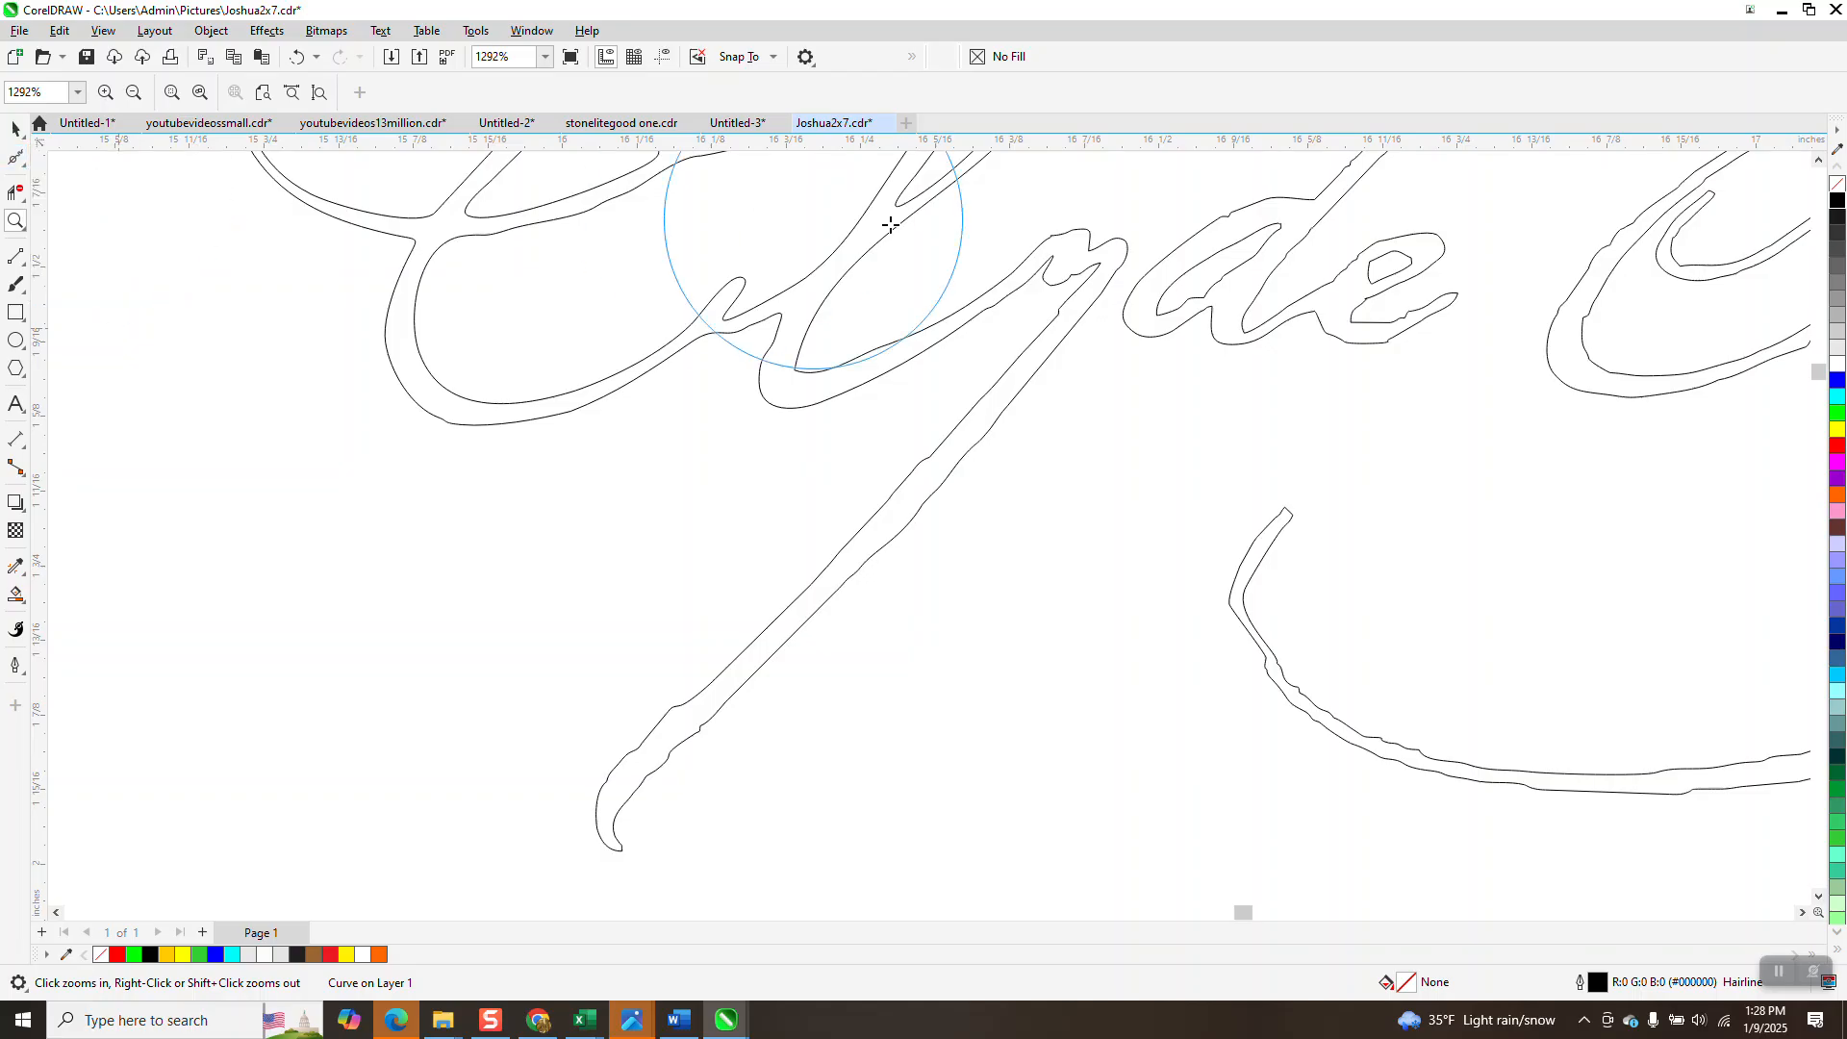
mouse_move(1020, 266)
mouse_down()
mouse_move(1031, 247)
mouse_move(1080, 268)
mouse_move(1101, 303)
mouse_move(779, 647)
mouse_move(614, 766)
mouse_move(638, 767)
mouse_move(673, 718)
mouse_up()
scroll(673, 718, down, 1)
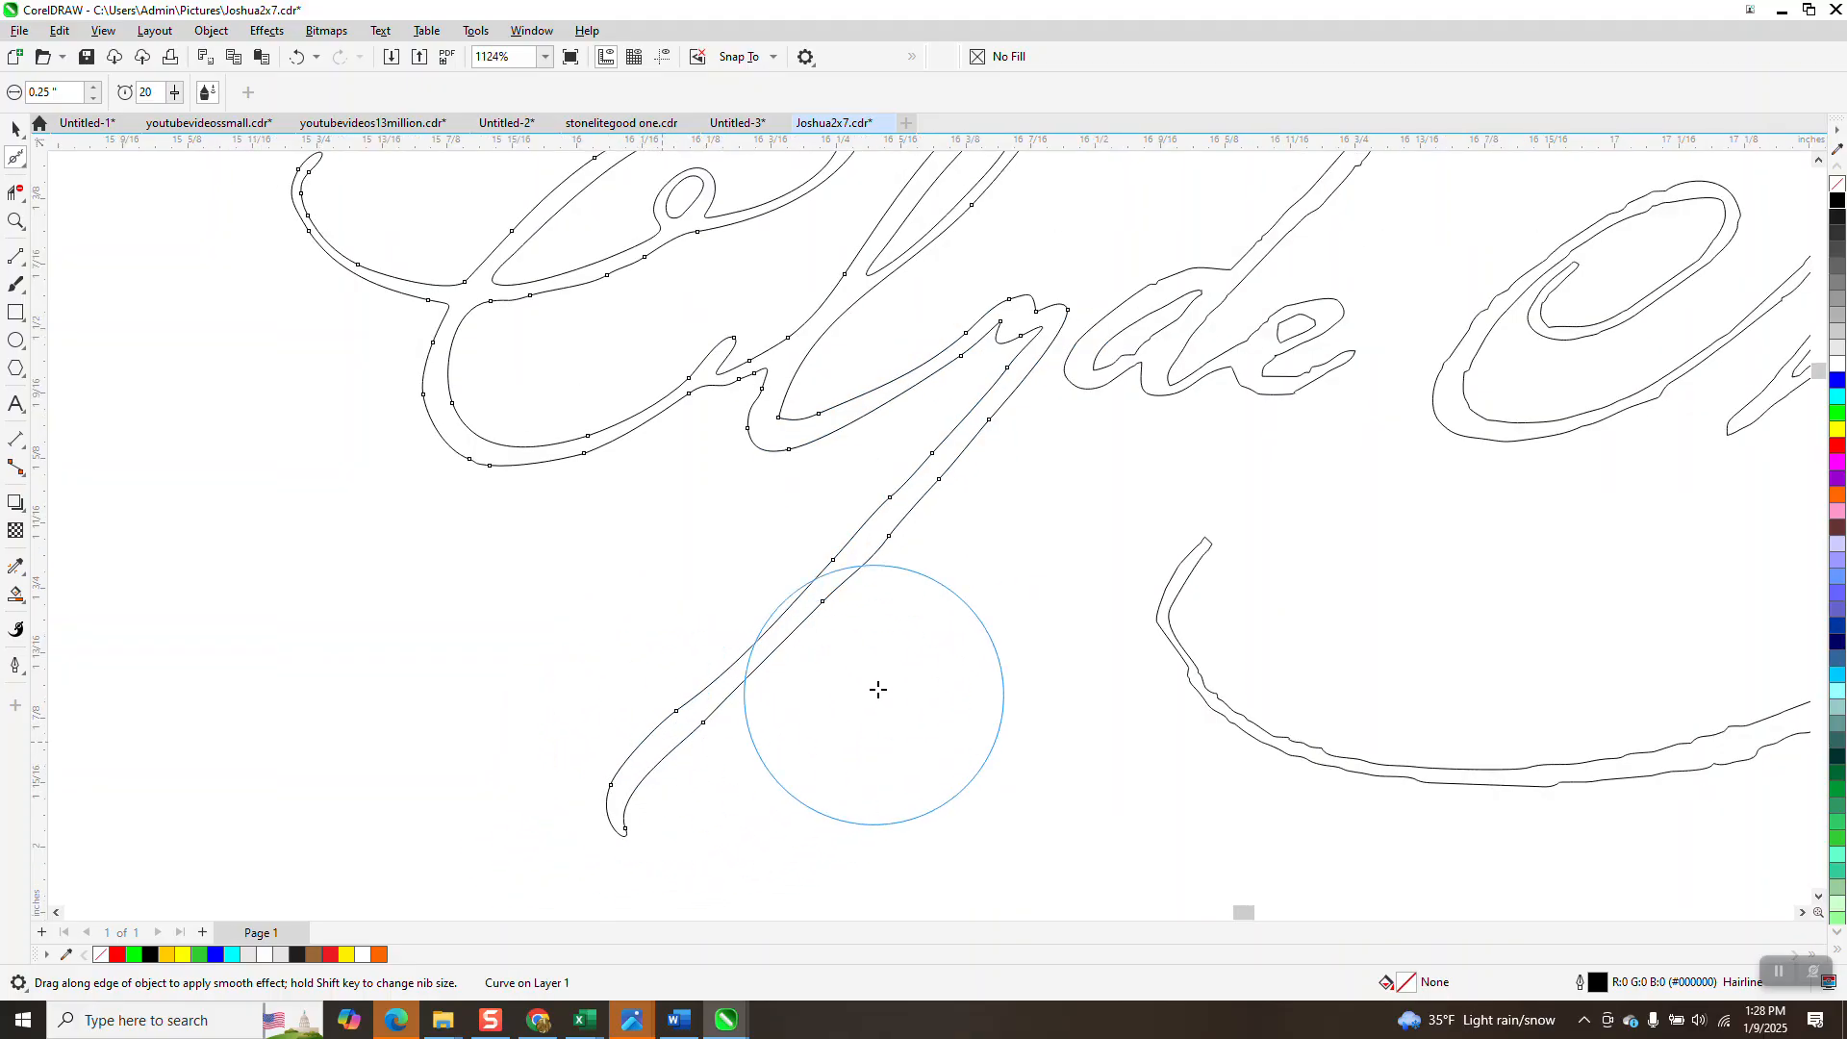
mouse_move(1005, 454)
mouse_down()
mouse_move(1119, 327)
mouse_move(1136, 350)
mouse_move(1184, 330)
mouse_move(1112, 409)
mouse_move(1113, 383)
mouse_move(1080, 363)
mouse_move(1283, 206)
mouse_move(1343, 199)
mouse_up()
scroll(1343, 199, down, 2)
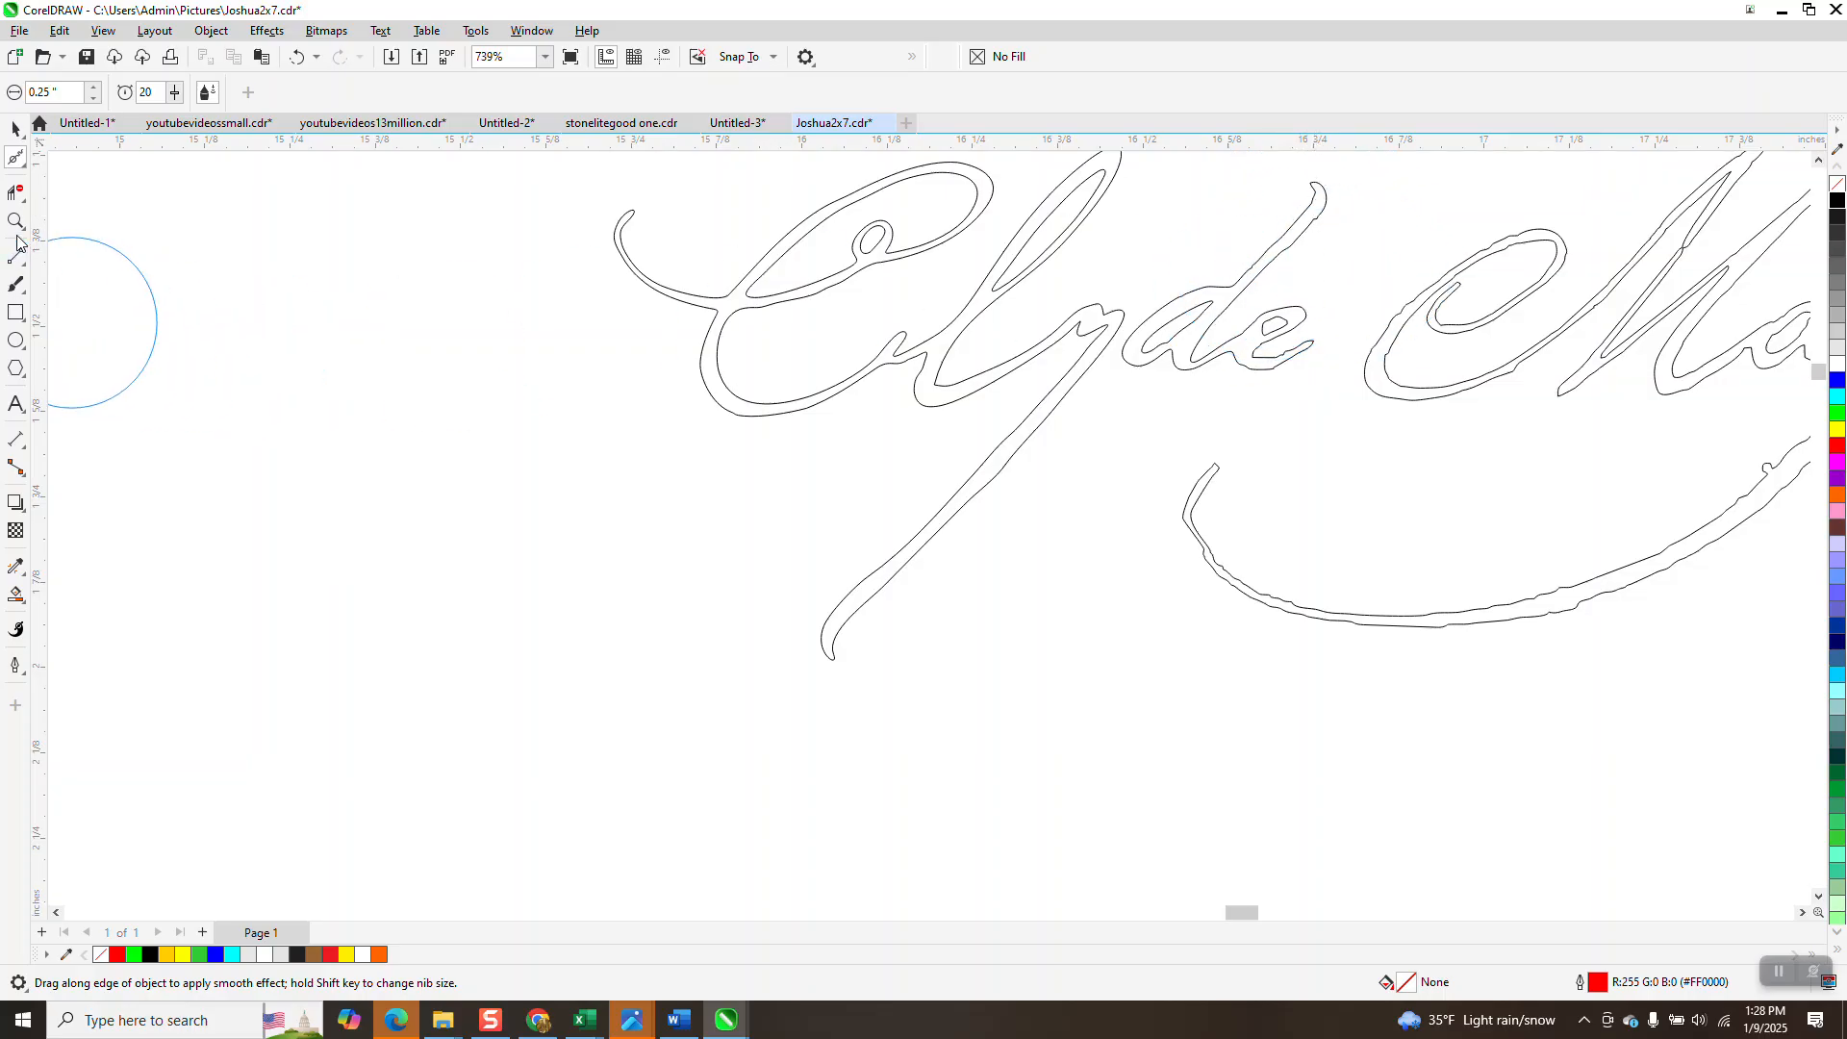
Zoom in on the de of Clyde and smooth those letters' outlines.
key(z)
drag(1199, 252, 1369, 438)
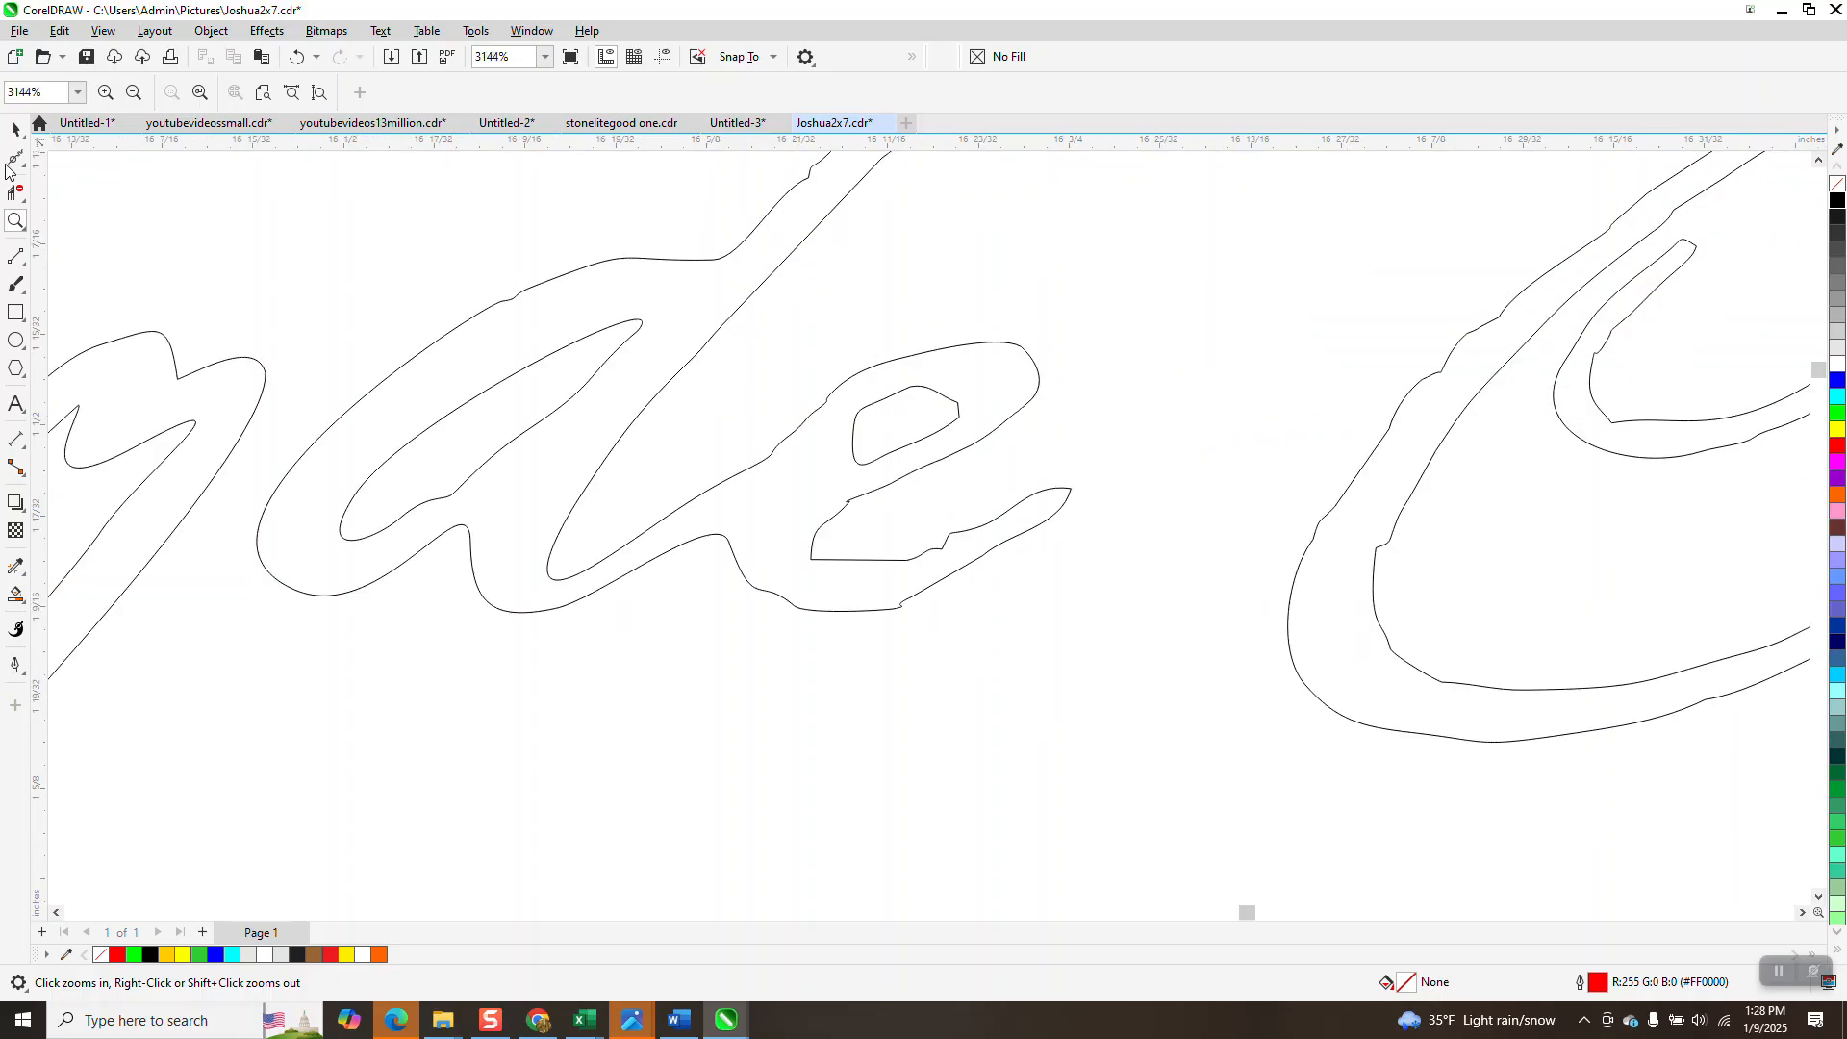
click(14, 157)
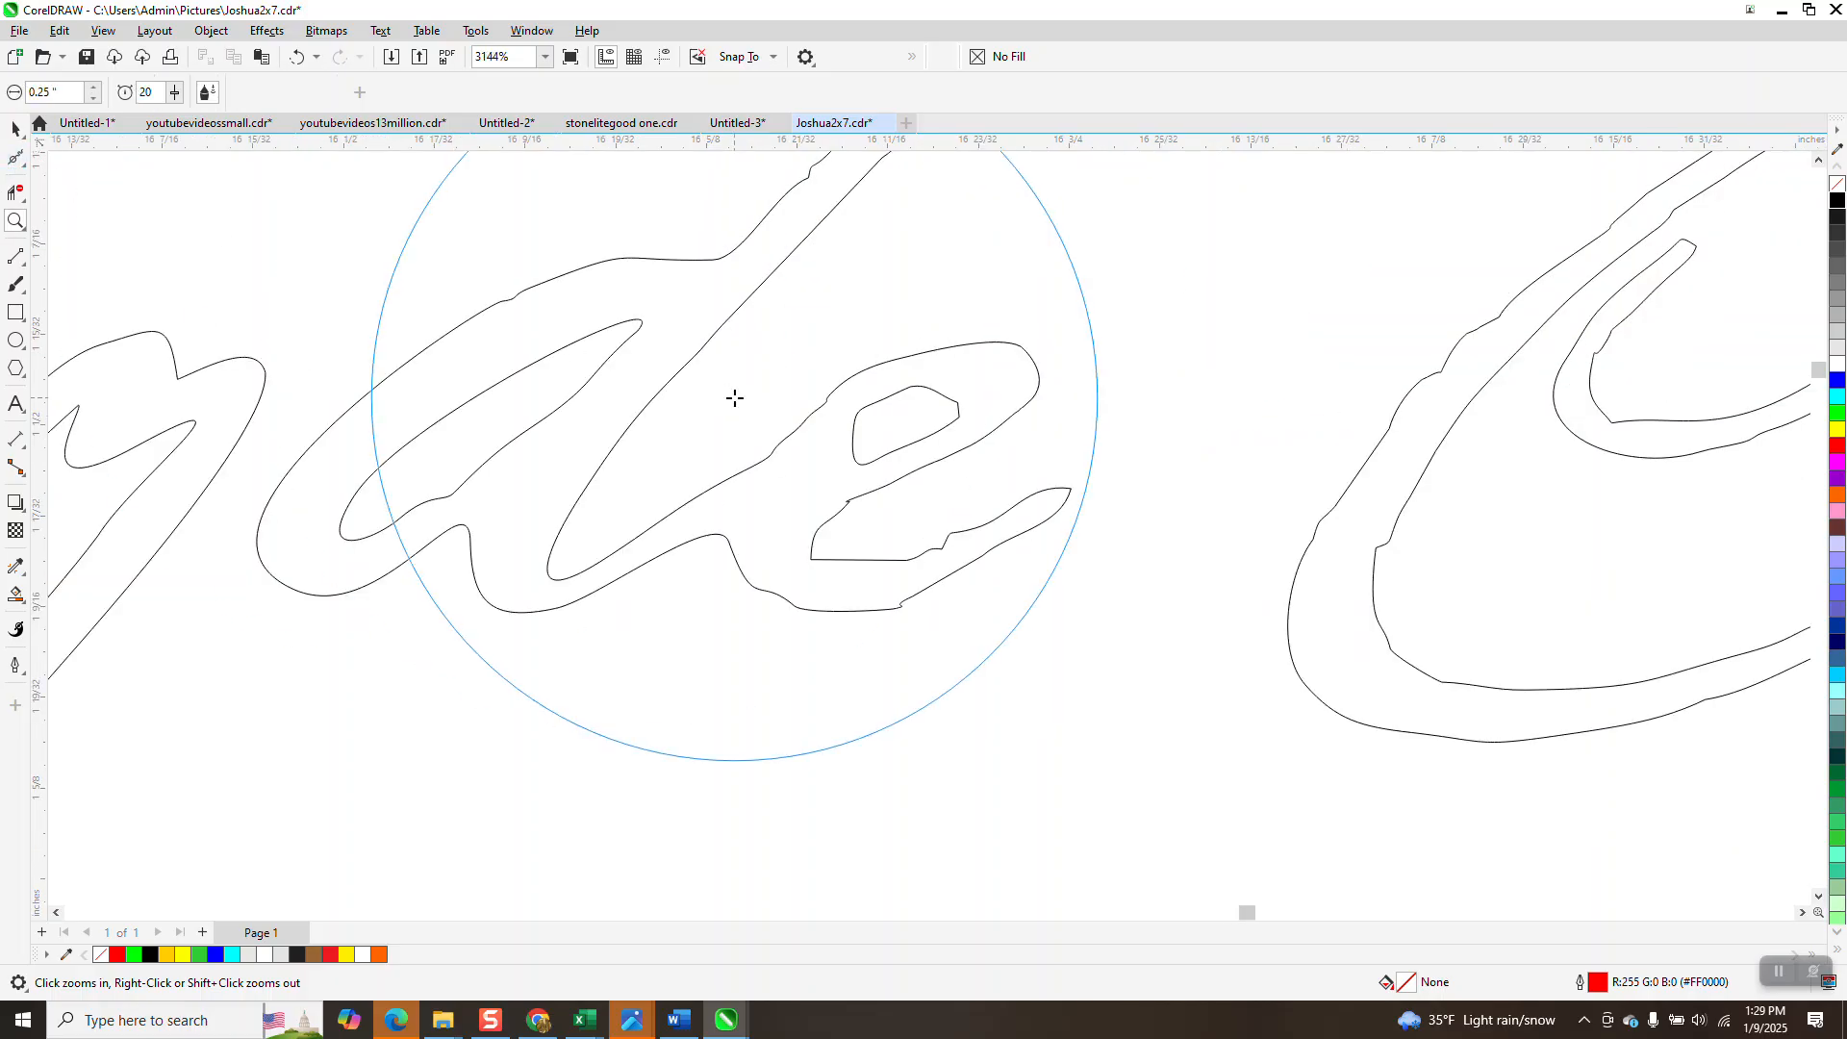
mouse_move(889, 396)
mouse_down()
mouse_move(900, 361)
mouse_move(779, 408)
mouse_move(589, 386)
mouse_move(443, 499)
mouse_move(419, 471)
mouse_move(351, 485)
mouse_move(510, 557)
mouse_up()
scroll(1036, 588, down, 1)
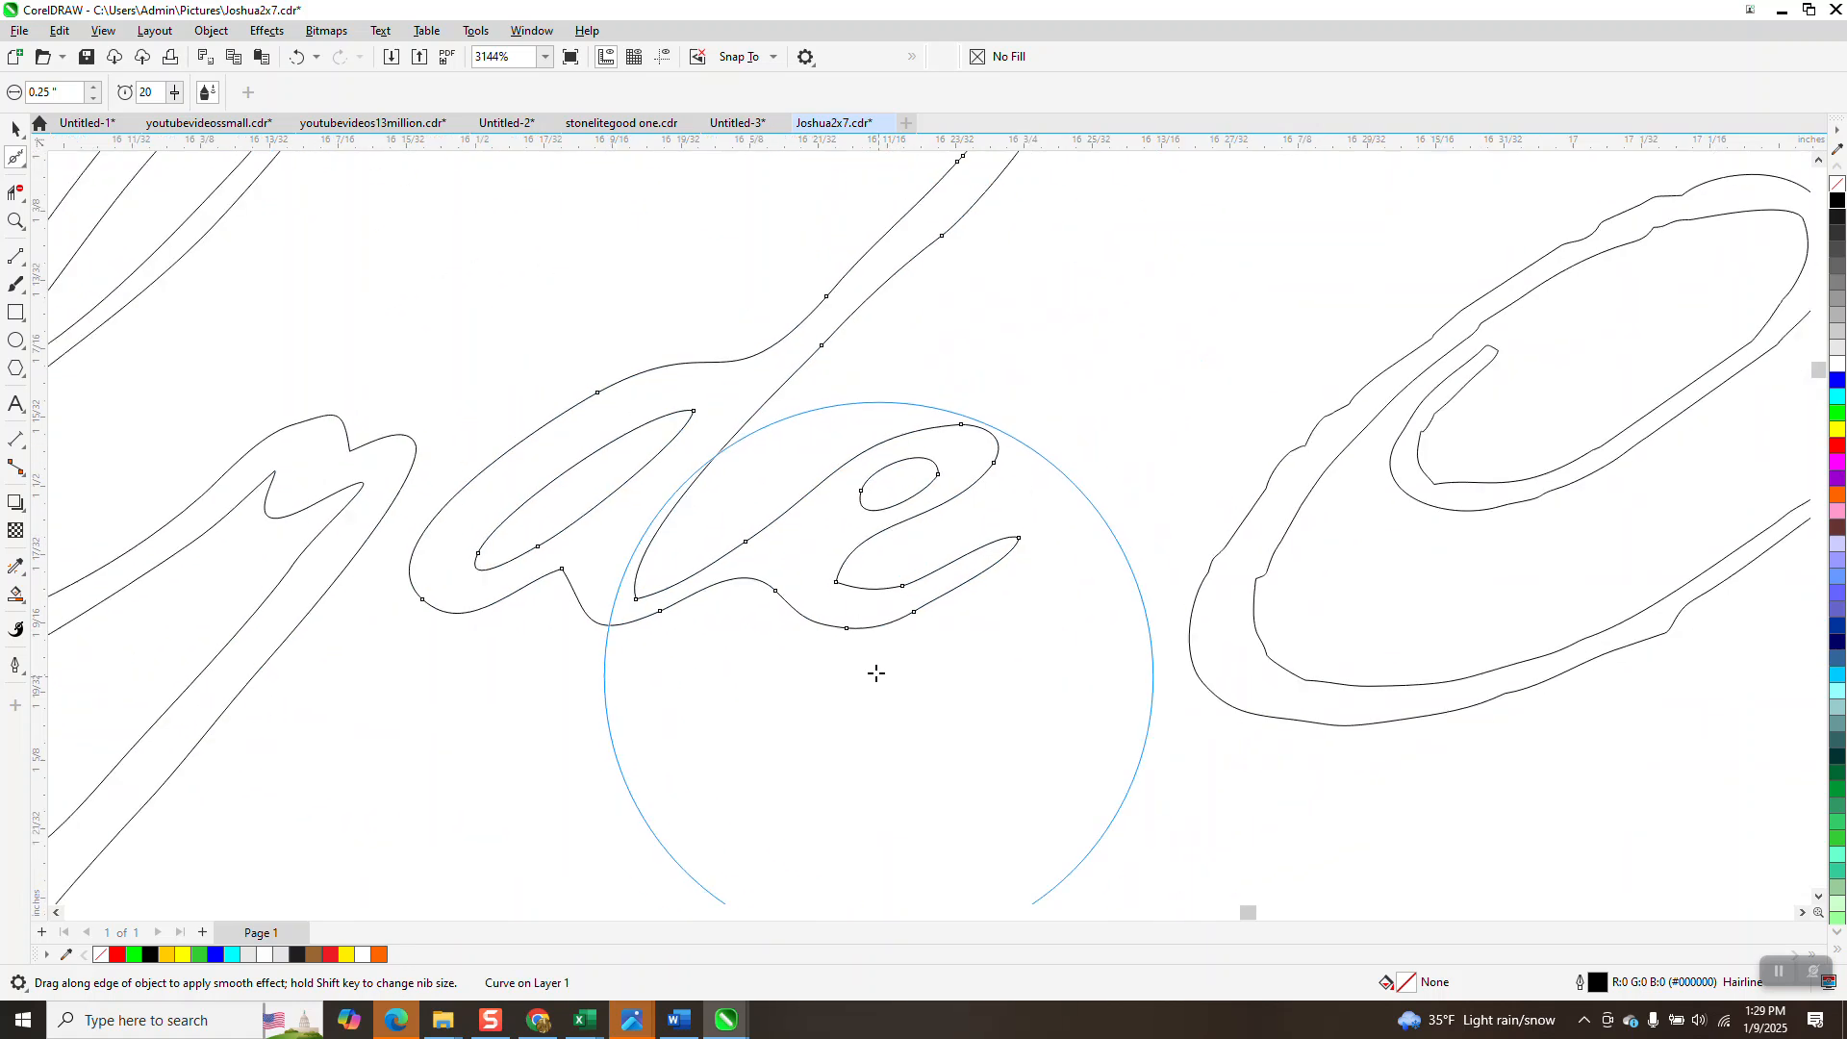
Smooth the kinks, upper loop and lower edge of the large curved stroke after Clyde.
click(1273, 478)
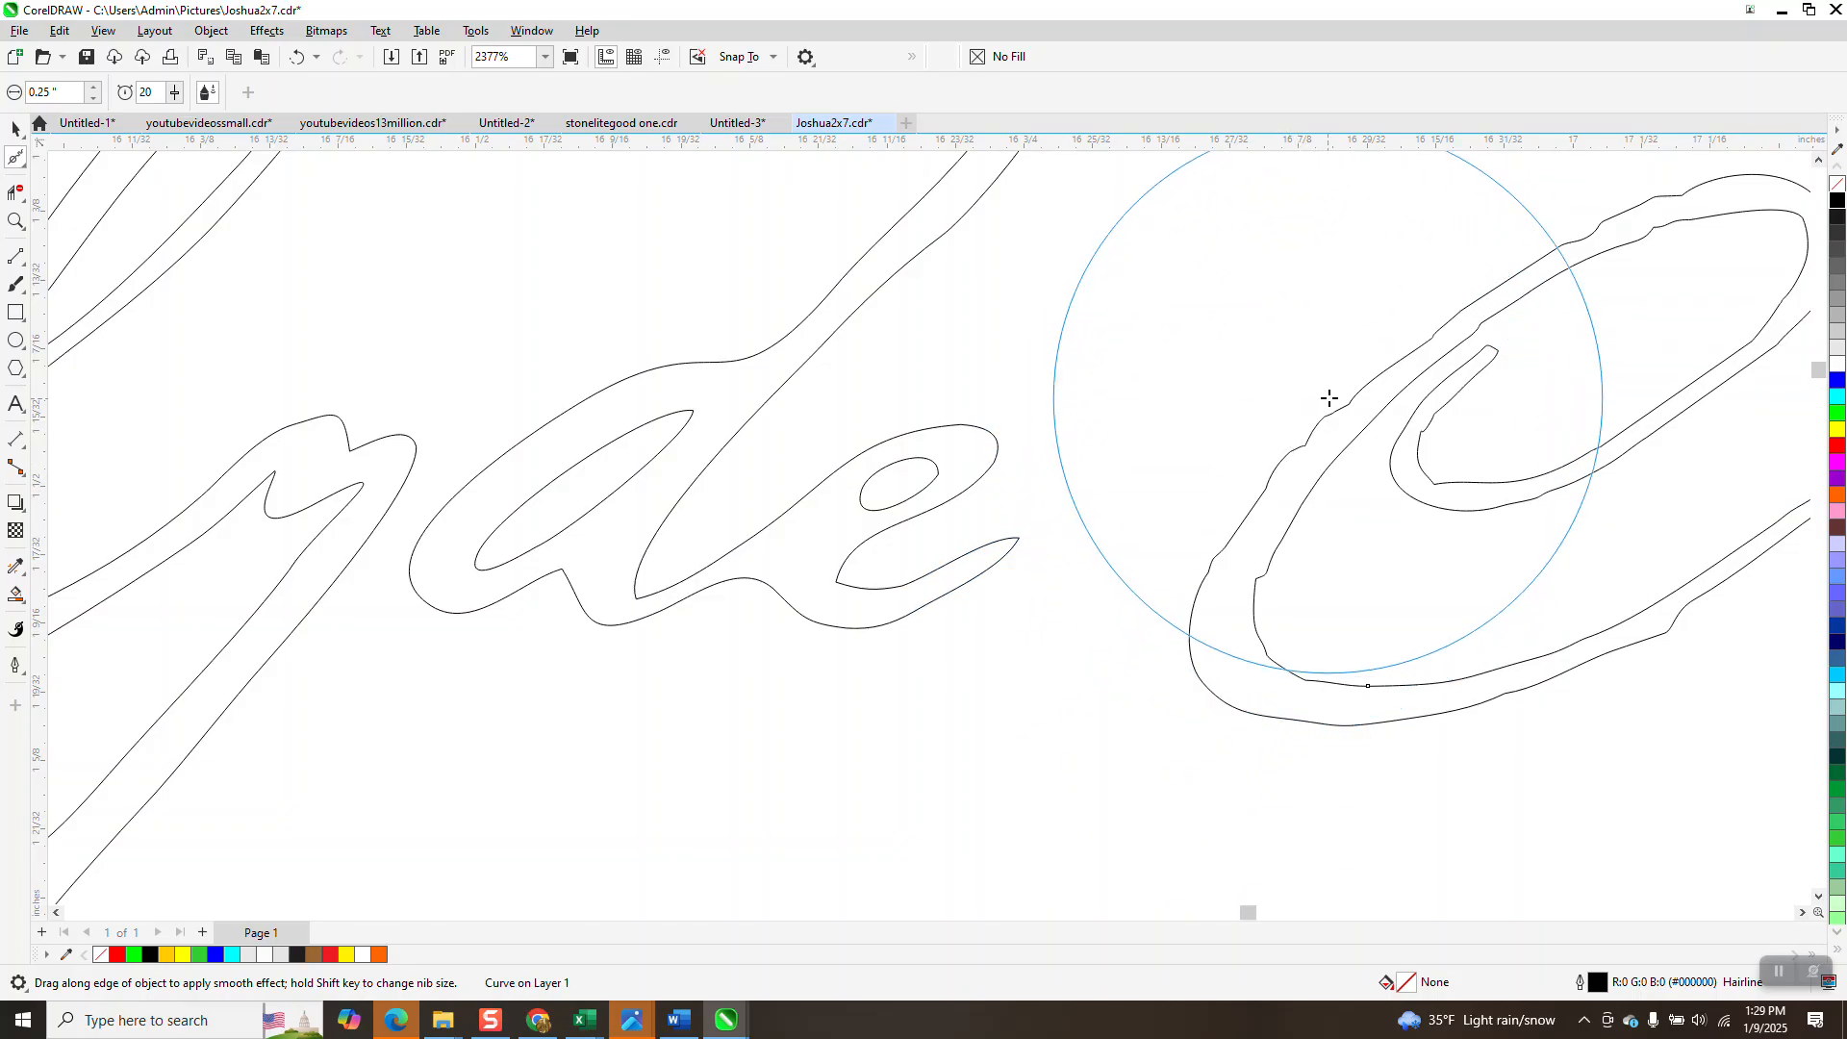
drag(1327, 414, 1308, 438)
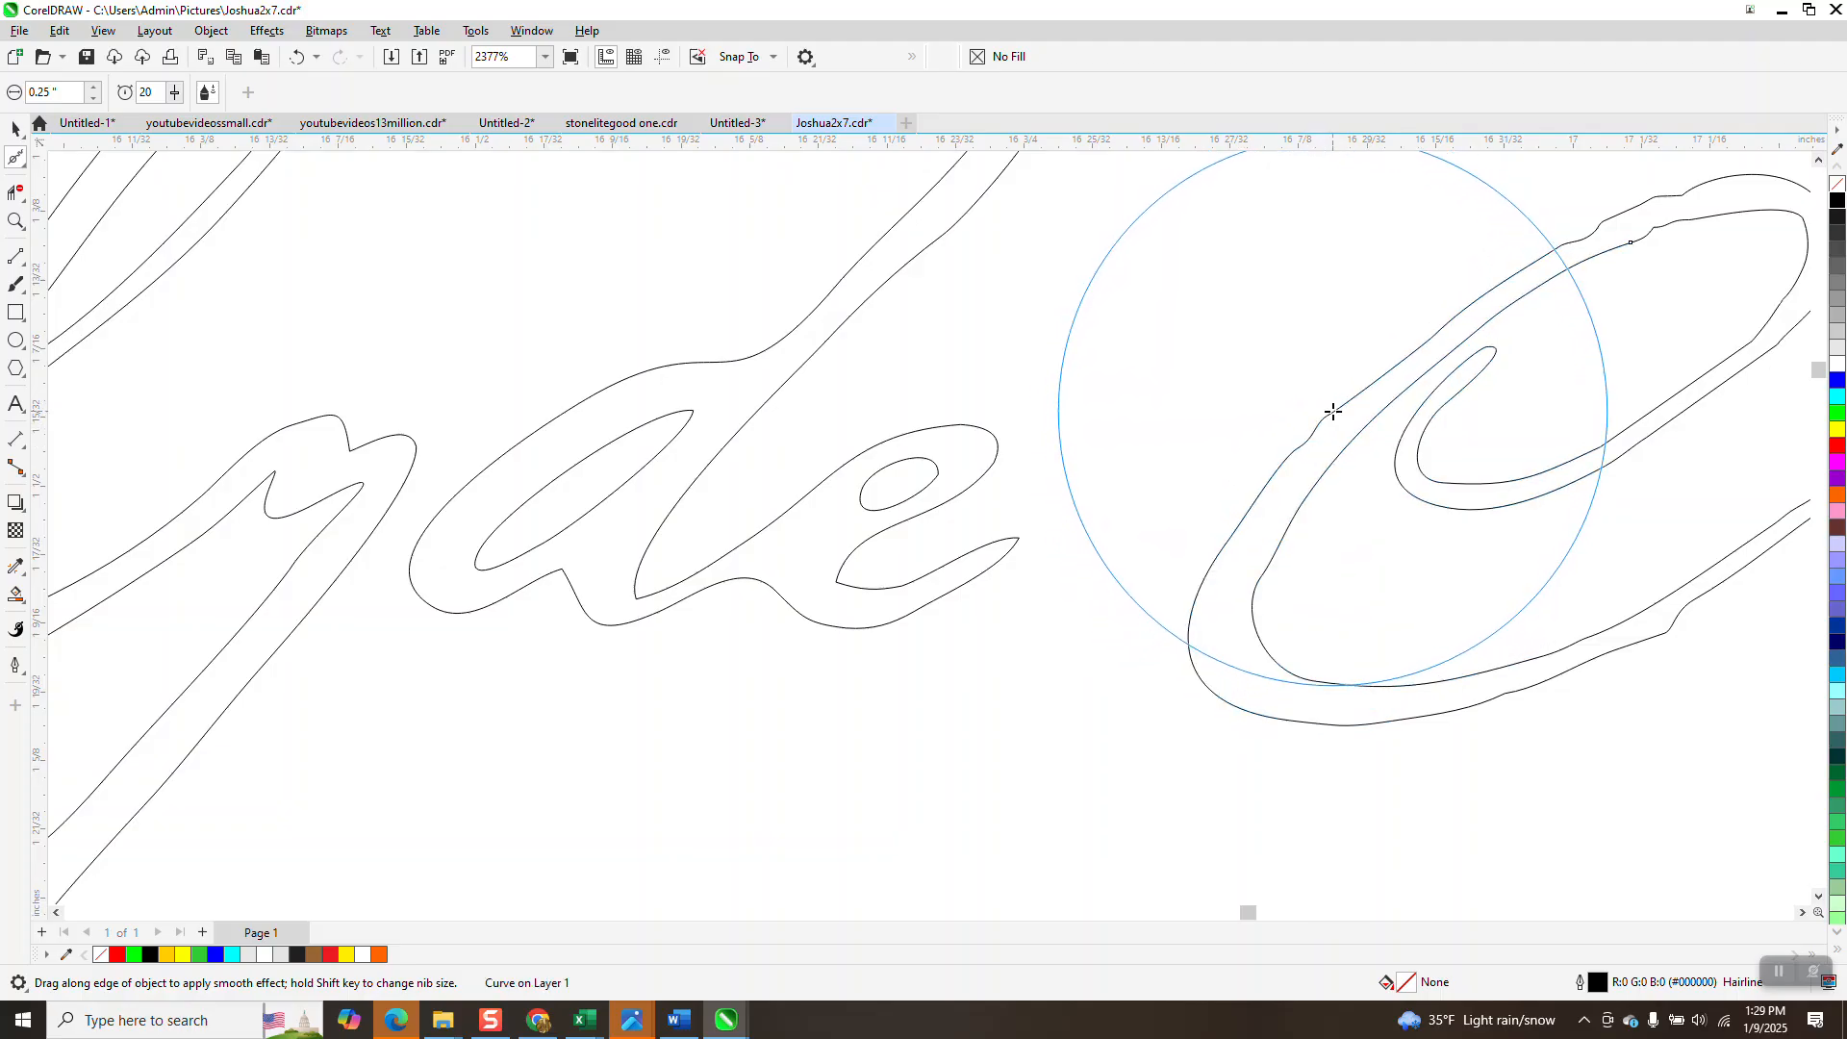
scroll(1196, 481, down, 3)
mouse_move(1376, 372)
mouse_down()
mouse_move(1447, 361)
mouse_move(1463, 437)
mouse_move(1235, 615)
mouse_up()
scroll(1235, 615, down, 1)
mouse_move(1064, 610)
mouse_down()
mouse_move(1204, 577)
mouse_move(1332, 597)
mouse_move(1640, 264)
mouse_up()
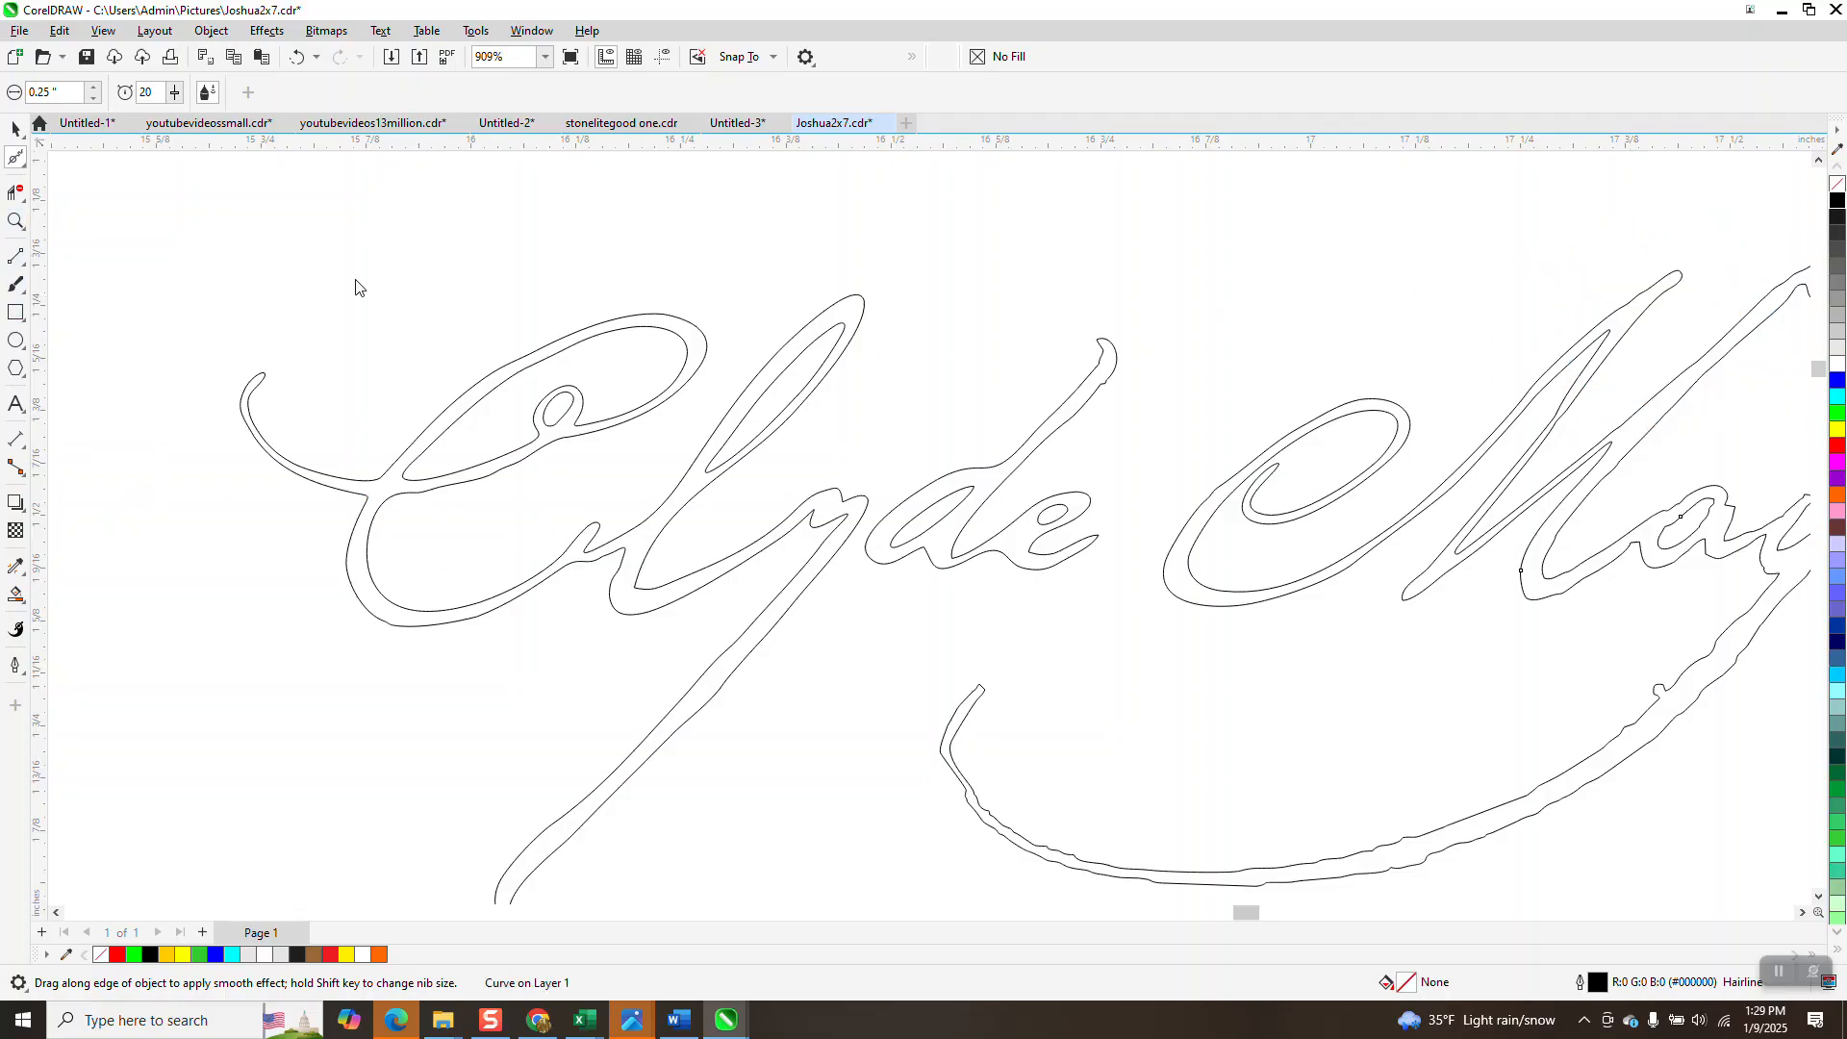
click(16, 220)
right_click(1109, 429)
Zoom onto the 'ay' of May and smooth the M's strokes with the Smooth tool.
drag(1355, 346, 1749, 569)
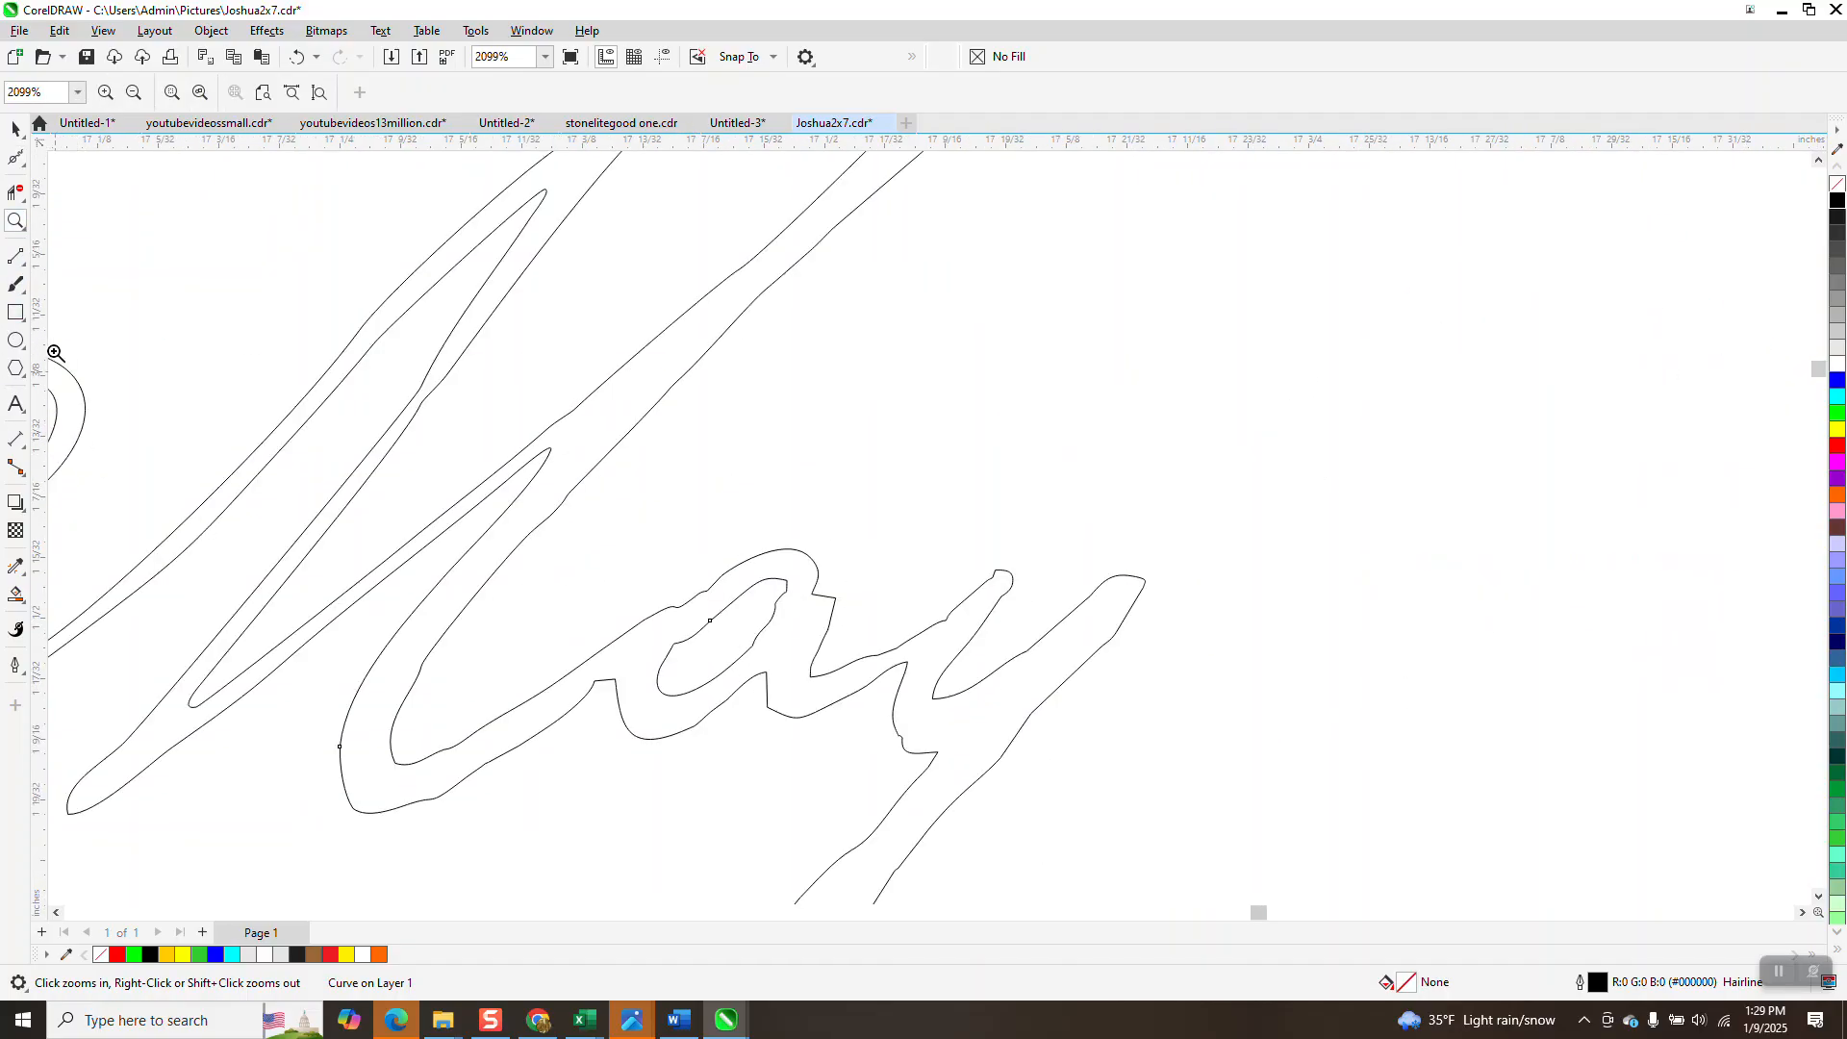
click(23, 171)
click(77, 185)
mouse_move(480, 335)
mouse_down()
mouse_move(412, 386)
mouse_move(117, 746)
mouse_move(362, 596)
mouse_move(666, 296)
mouse_move(717, 276)
mouse_up()
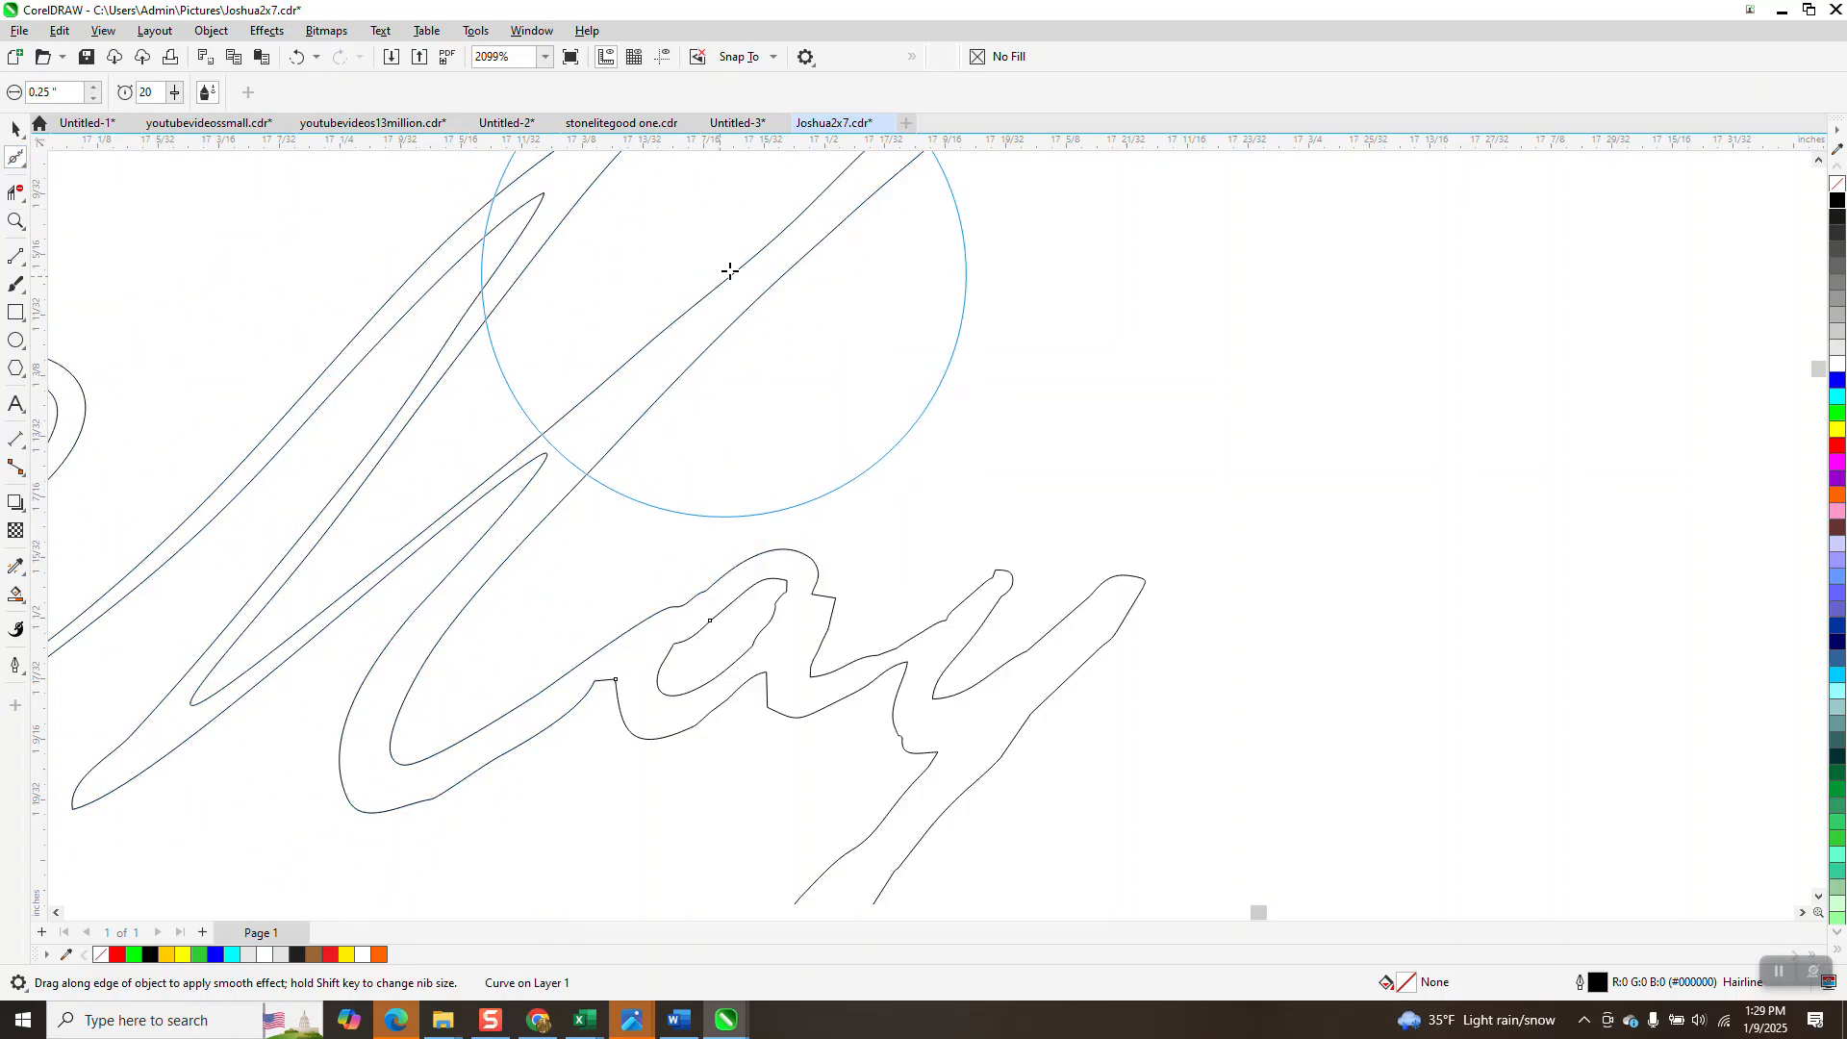
Smooth the M's right stroke down to the a, and the y descender.
scroll(655, 481, down, 1)
mouse_move(882, 234)
mouse_down()
mouse_move(519, 515)
mouse_move(756, 556)
mouse_move(952, 545)
mouse_up()
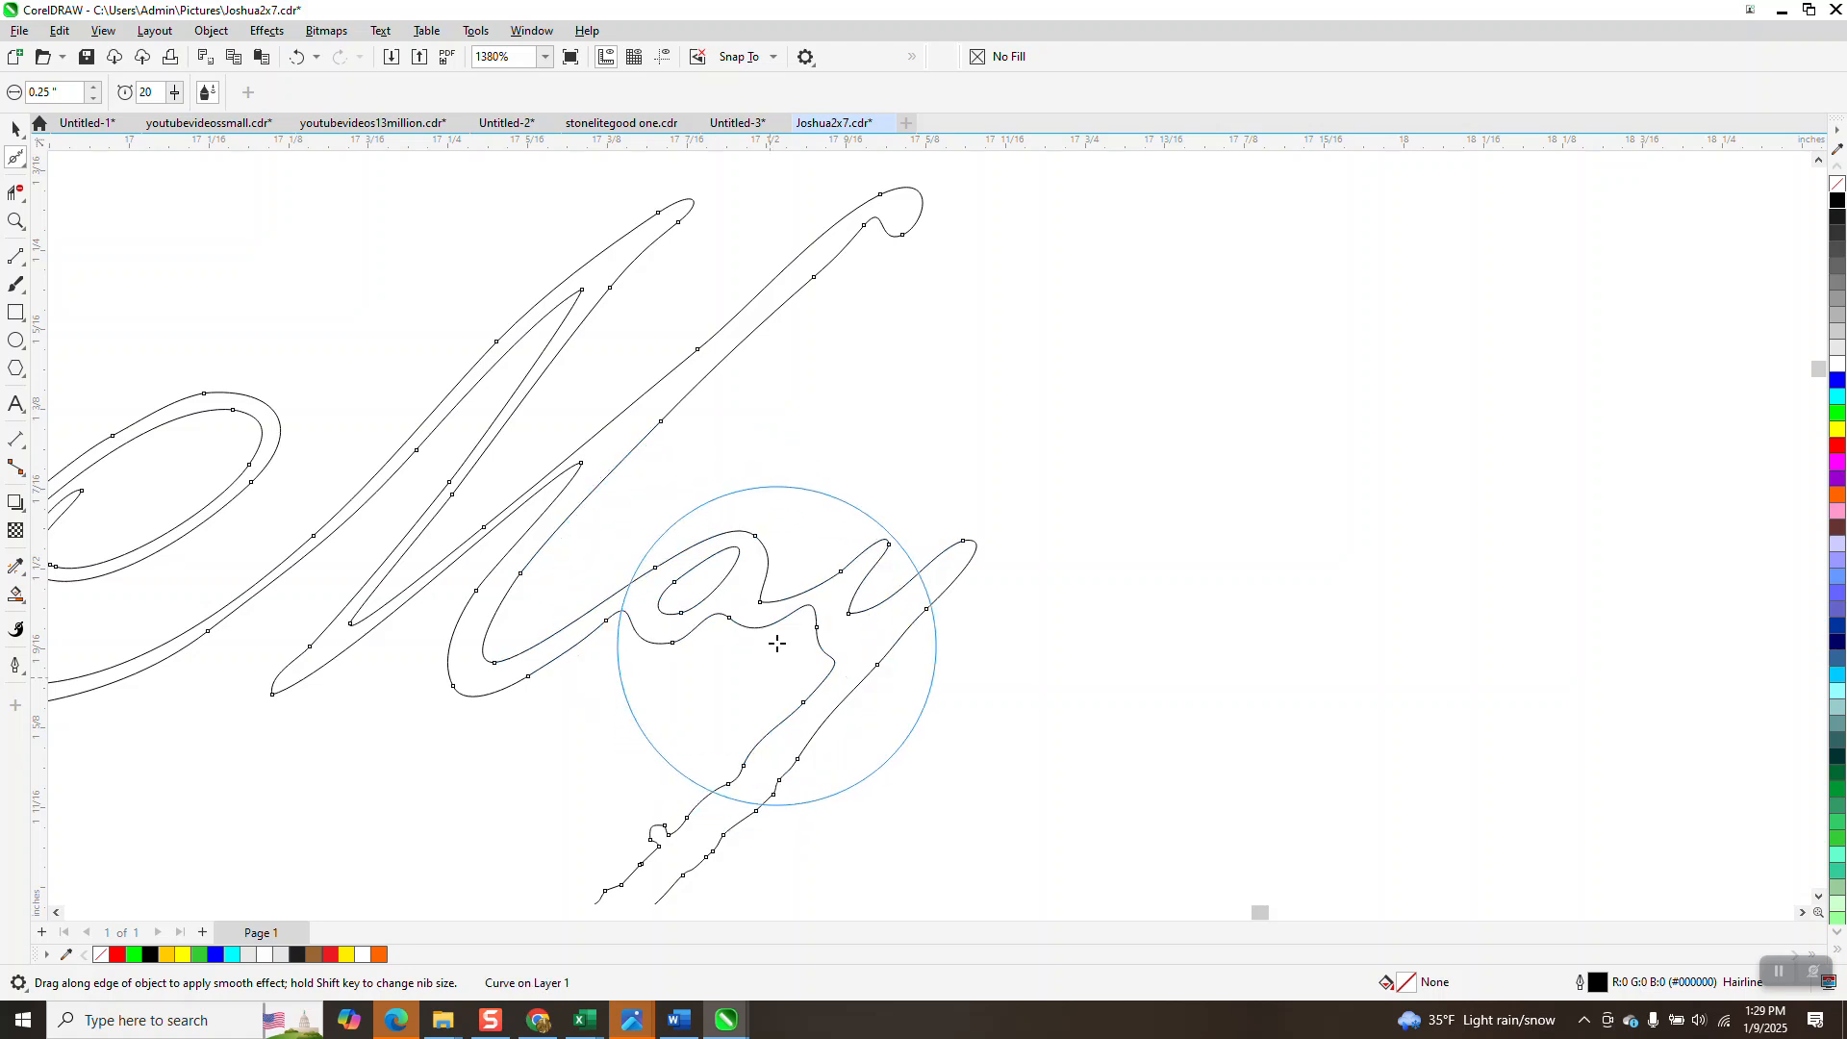
scroll(775, 648, down, 2)
mouse_move(789, 708)
mouse_down()
mouse_move(755, 751)
mouse_move(536, 702)
mouse_up()
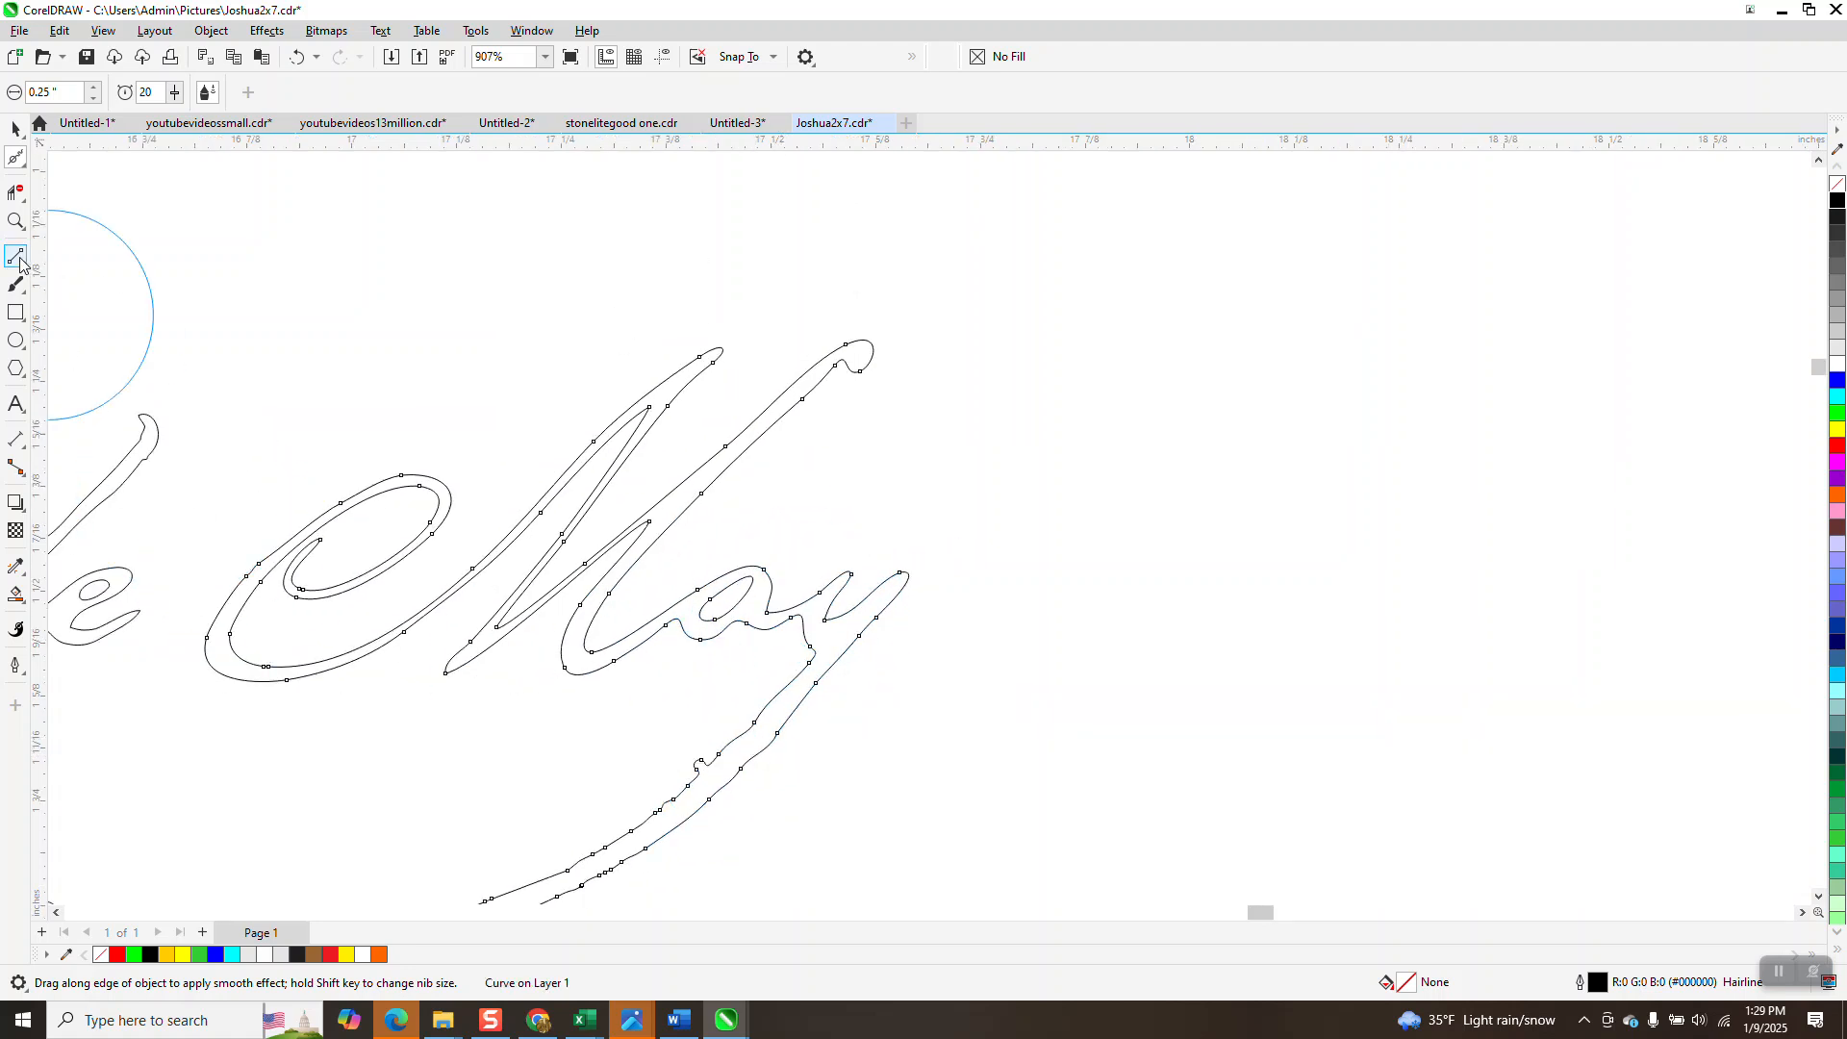
click(14, 220)
drag(847, 810, 865, 810)
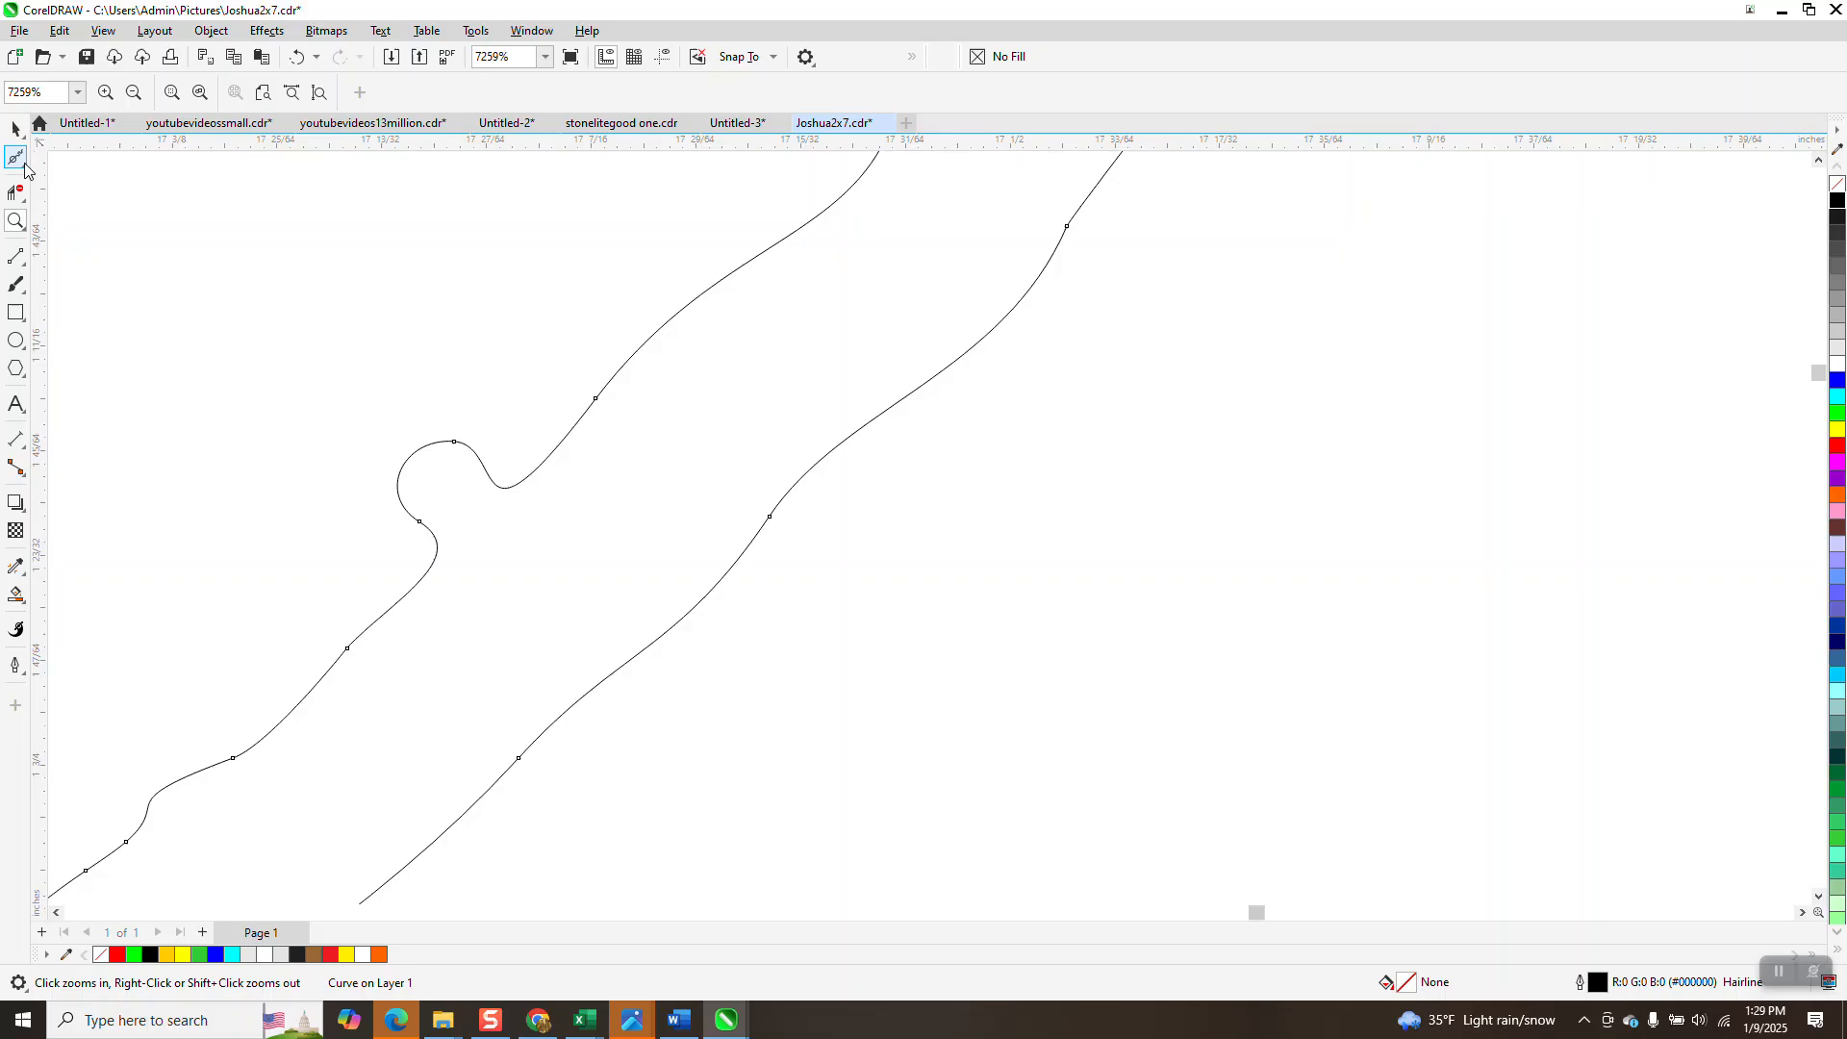
Delete two surplus nodes from the y descender's small loop, leaving the curve with 146 nodes.
click(21, 162)
click(28, 166)
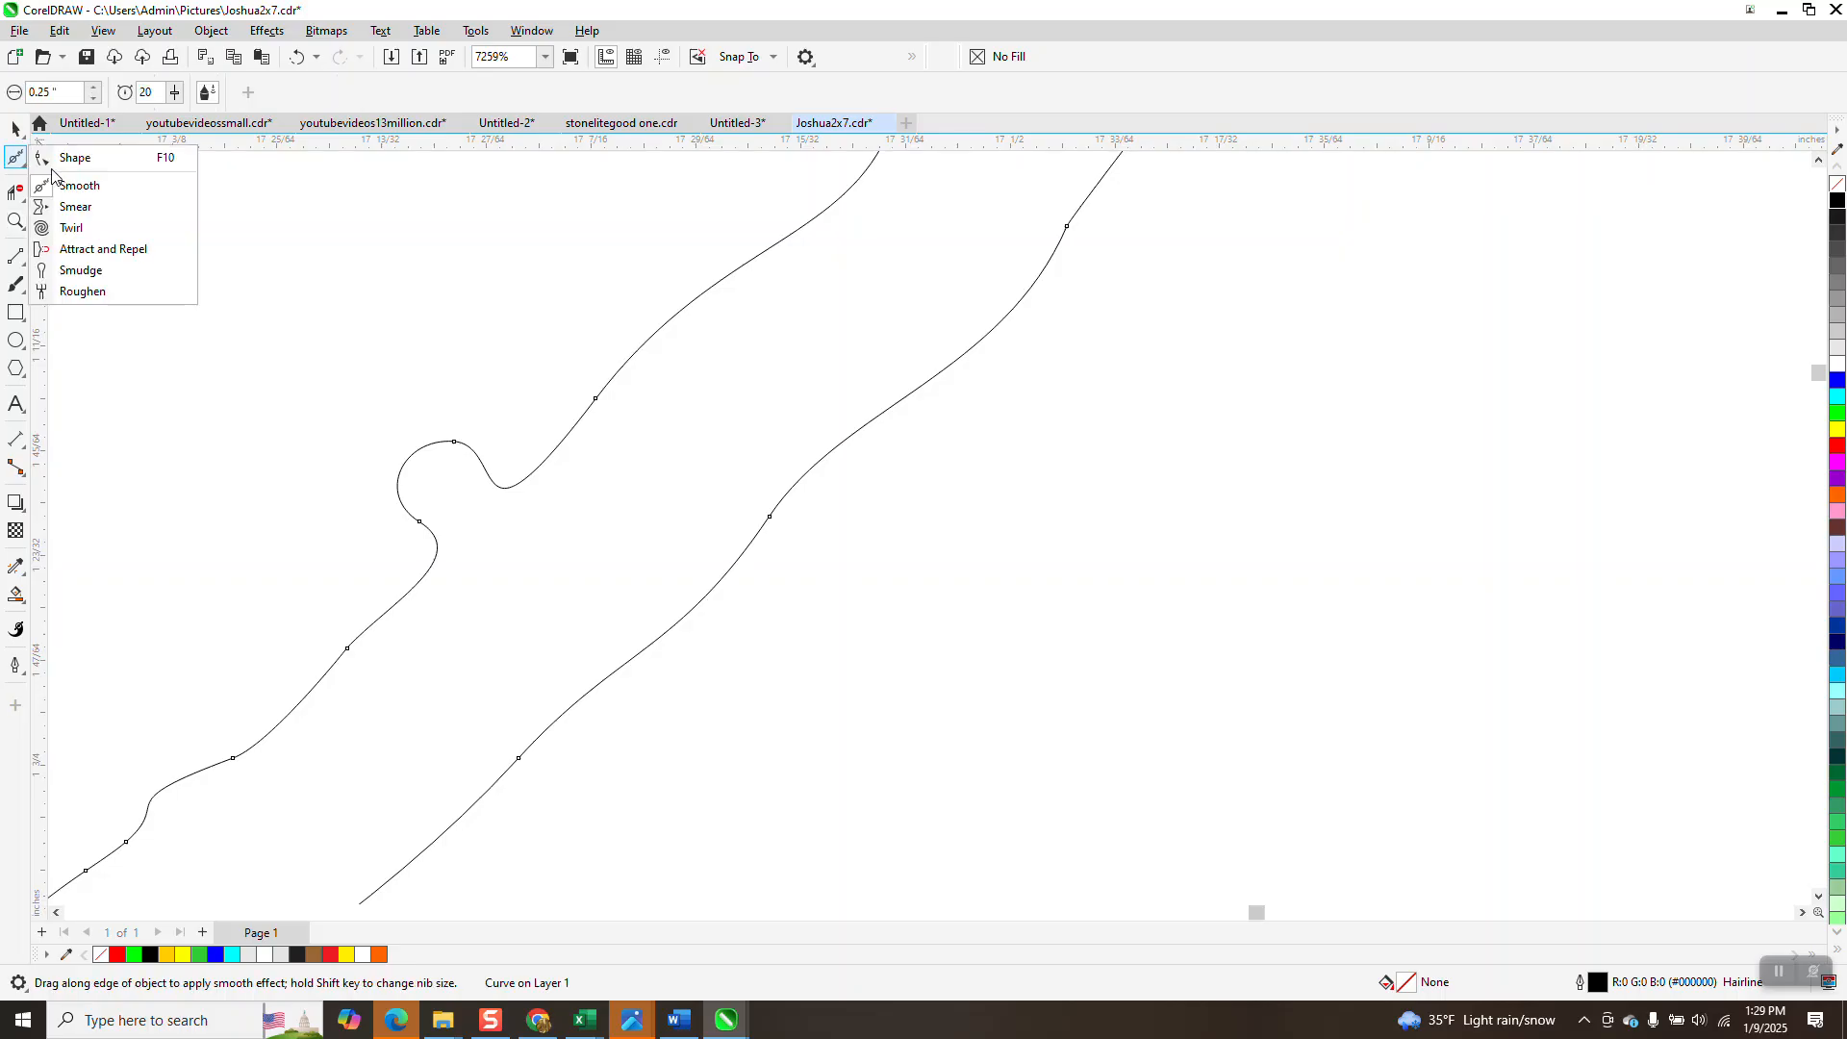
click(58, 160)
drag(363, 550, 362, 546)
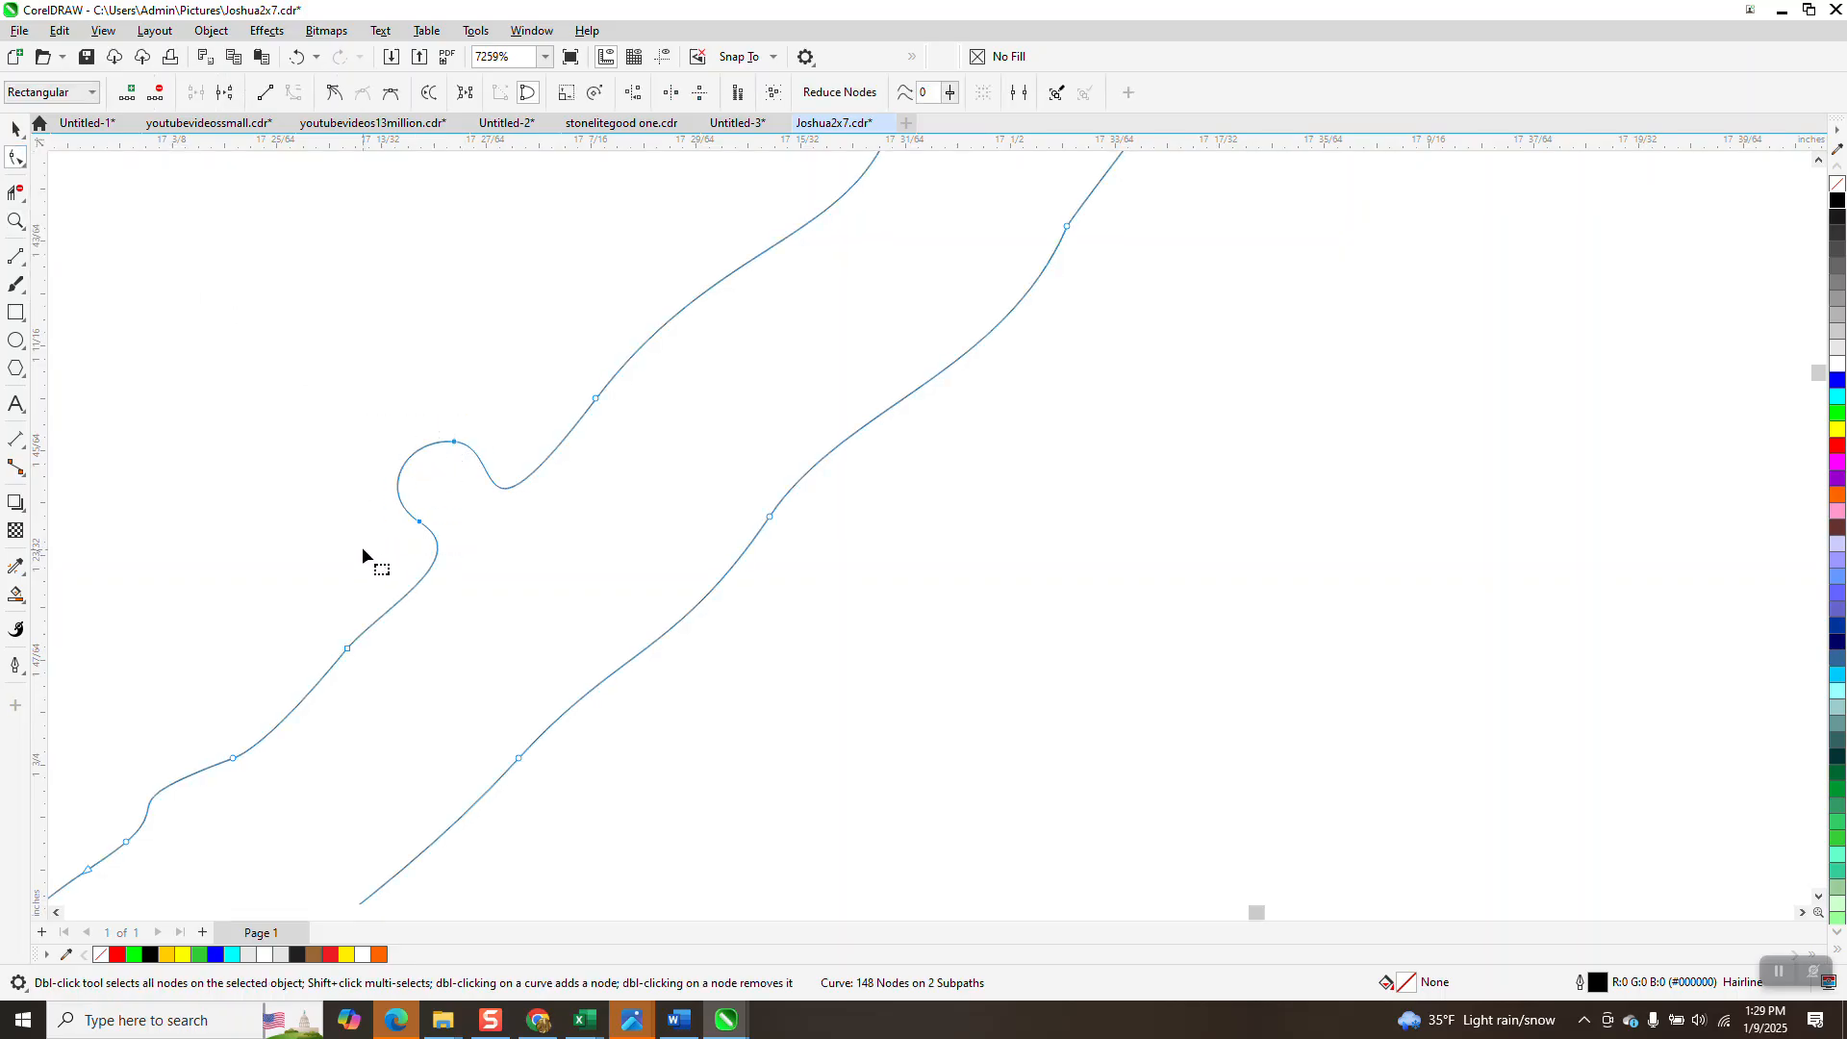
key(Delete)
scroll(481, 488, down, 2)
scroll(573, 458, down, 4)
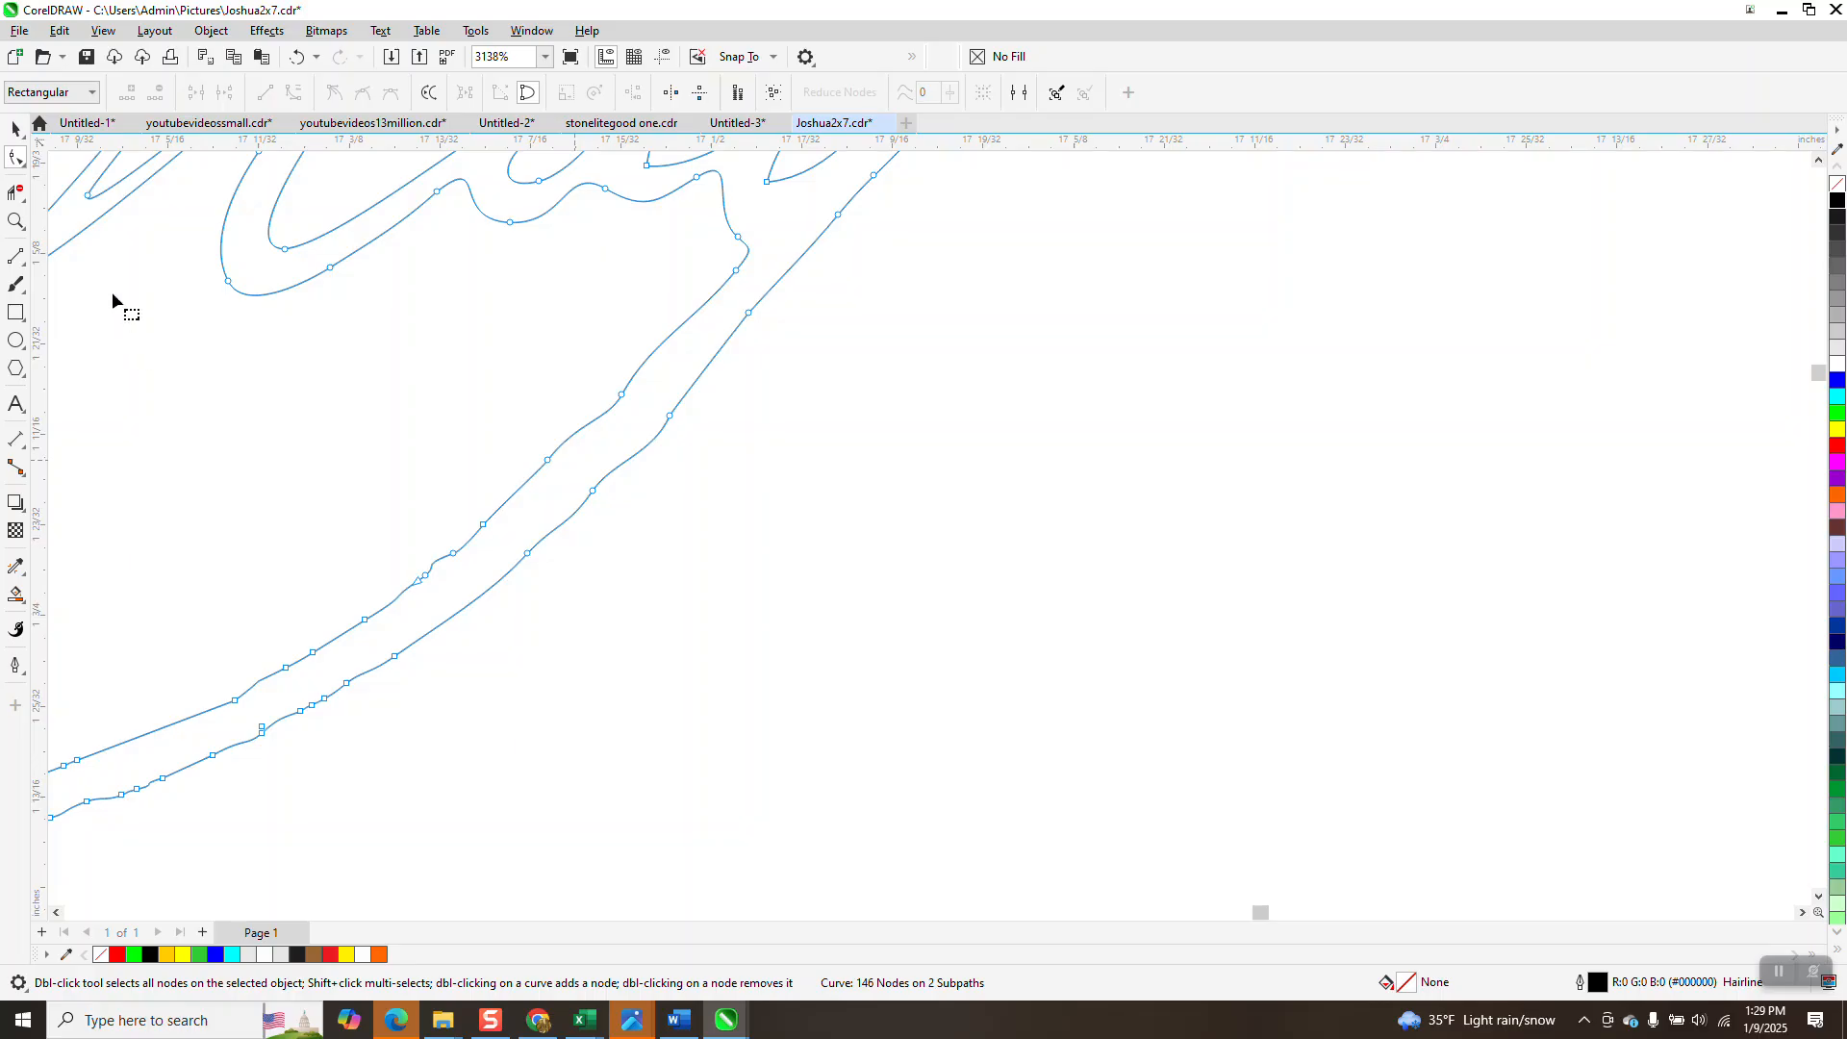
click(22, 169)
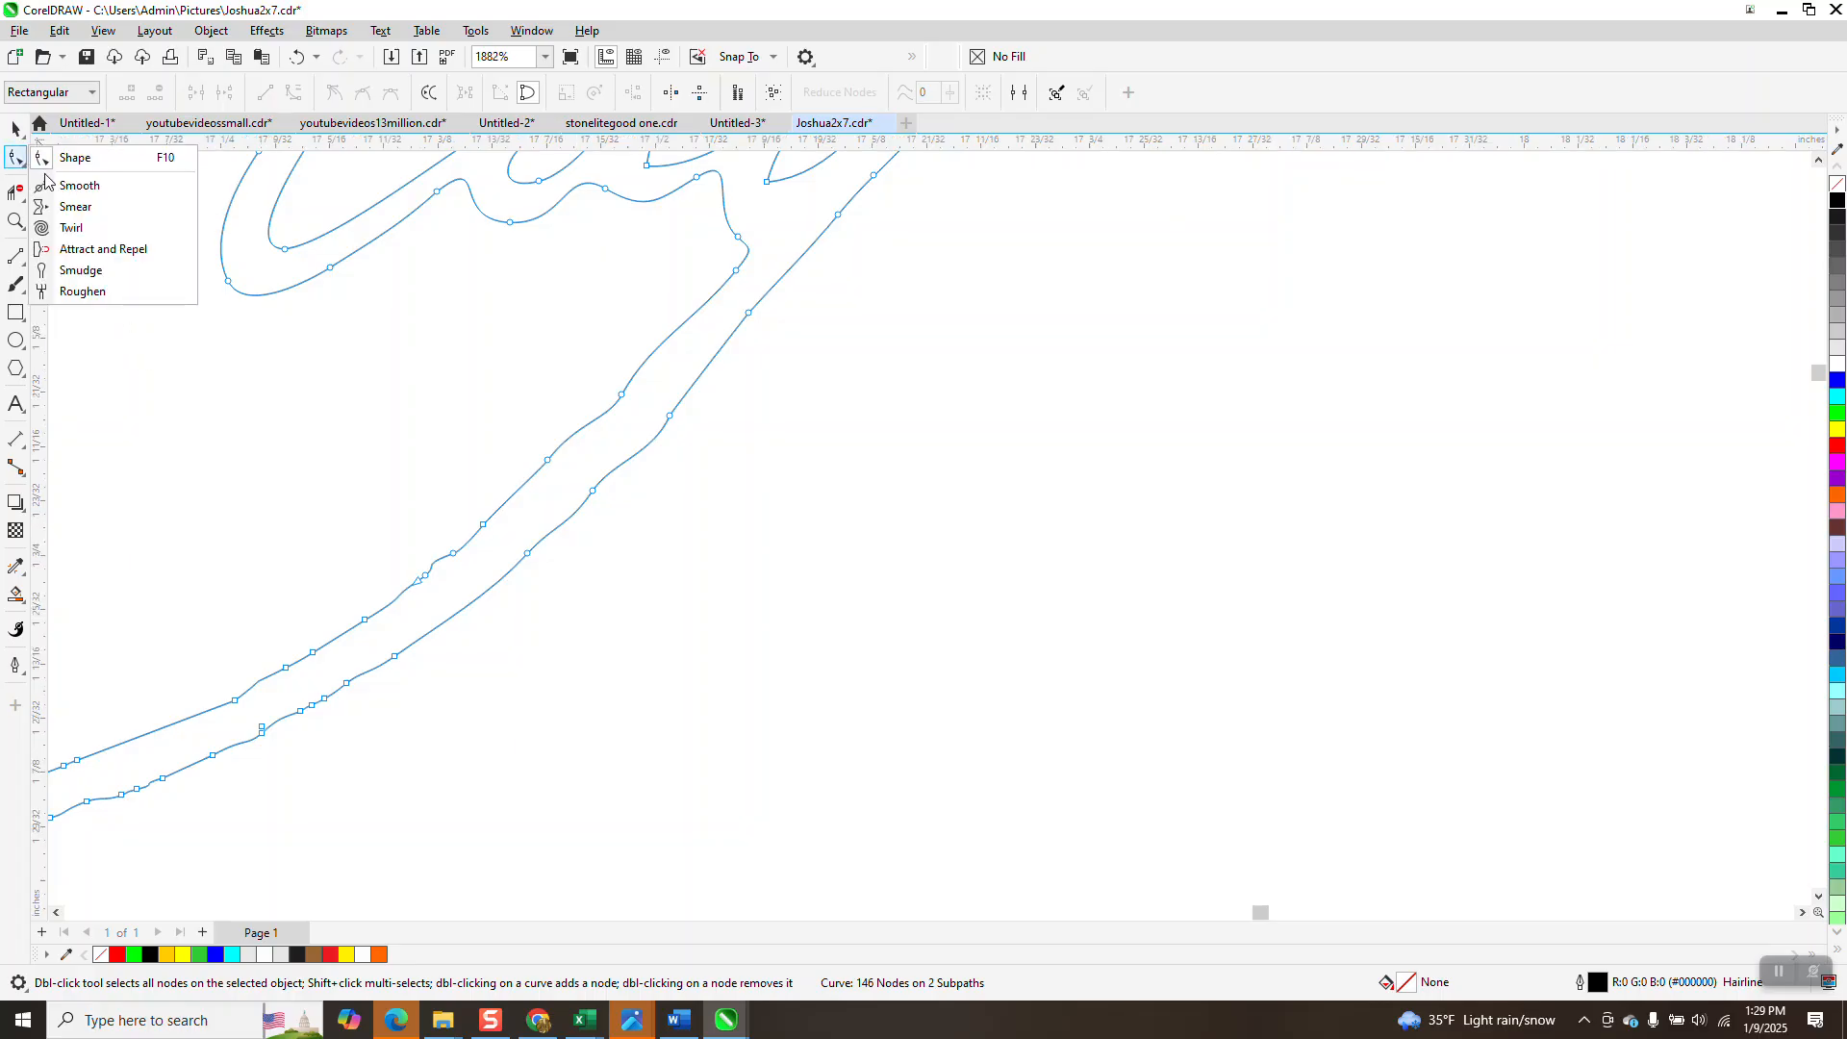
click(58, 182)
Smooth the small kink, the hook and the lower curve of the swash beneath May.
mouse_move(606, 449)
mouse_down()
mouse_move(509, 525)
mouse_move(497, 599)
mouse_move(304, 681)
mouse_move(398, 661)
mouse_move(249, 679)
mouse_up()
scroll(720, 478, down, 2)
scroll(713, 631, down, 3)
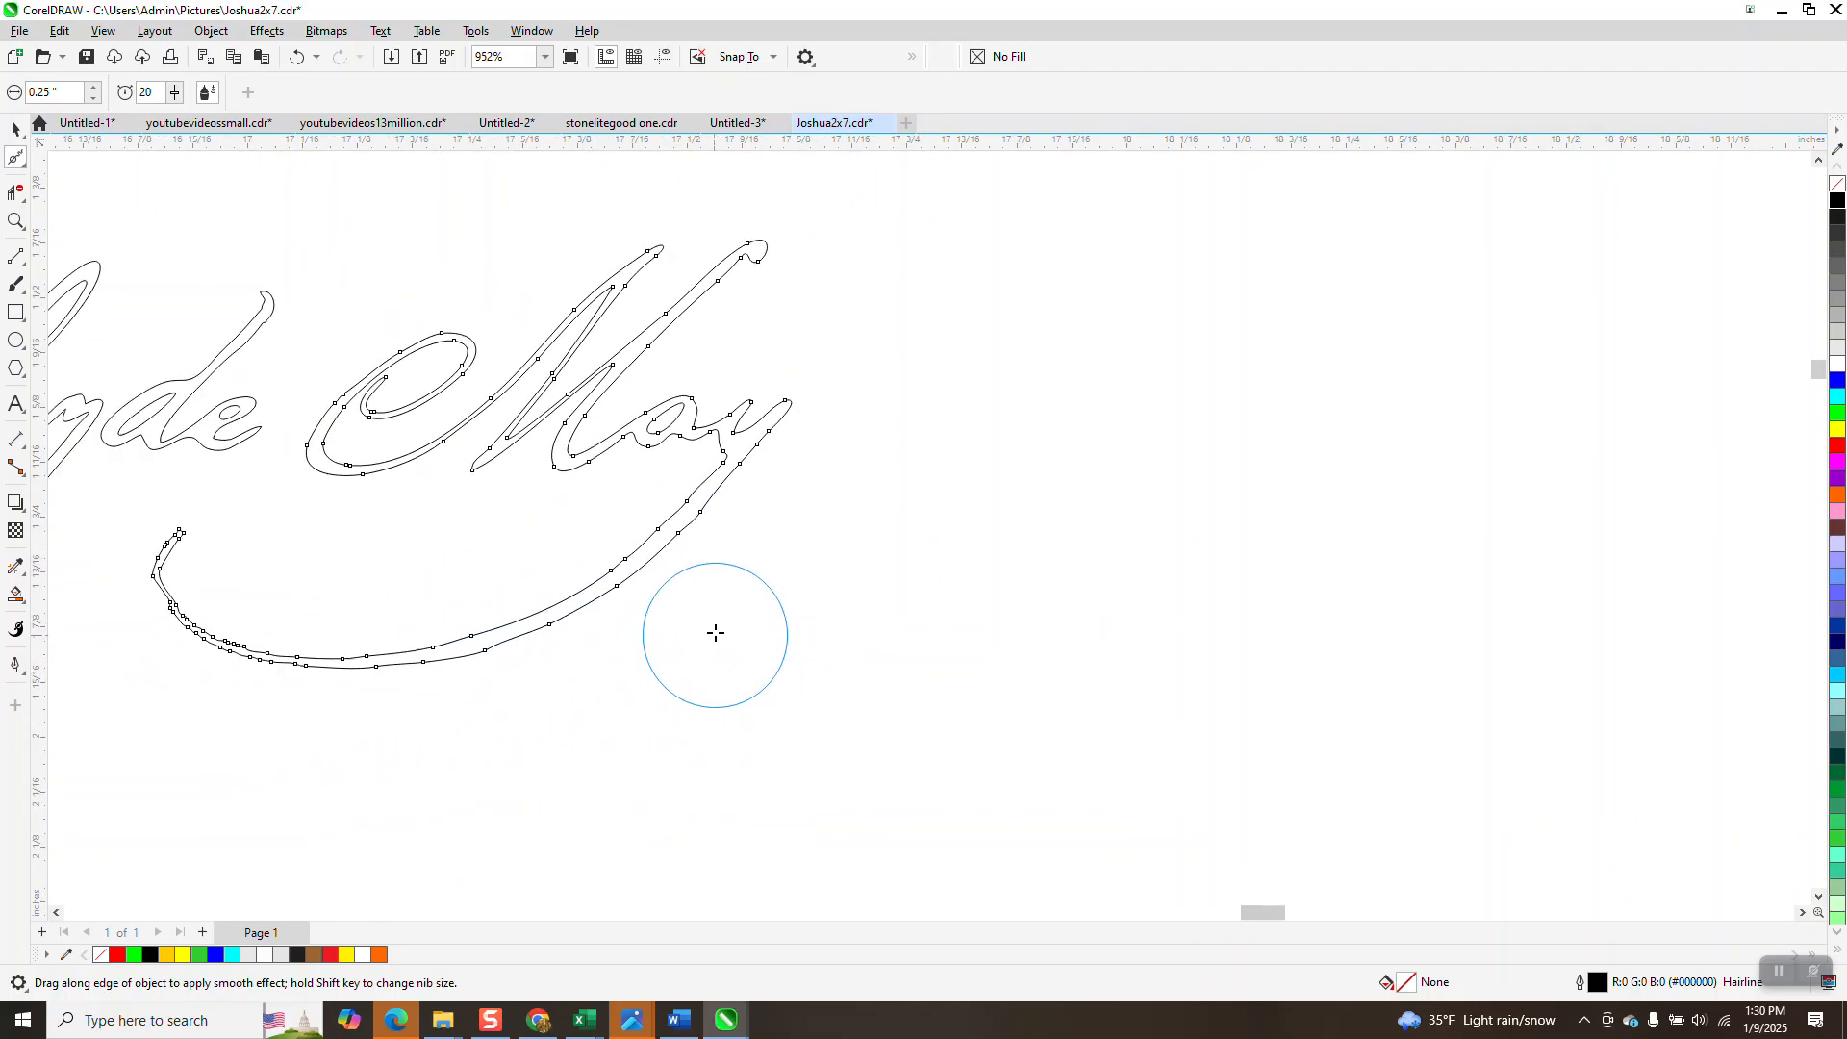
mouse_move(250, 566)
mouse_down()
mouse_move(248, 546)
mouse_move(309, 622)
mouse_move(259, 602)
mouse_move(620, 606)
mouse_move(694, 521)
mouse_move(483, 677)
mouse_up()
scroll(561, 480, down, 3)
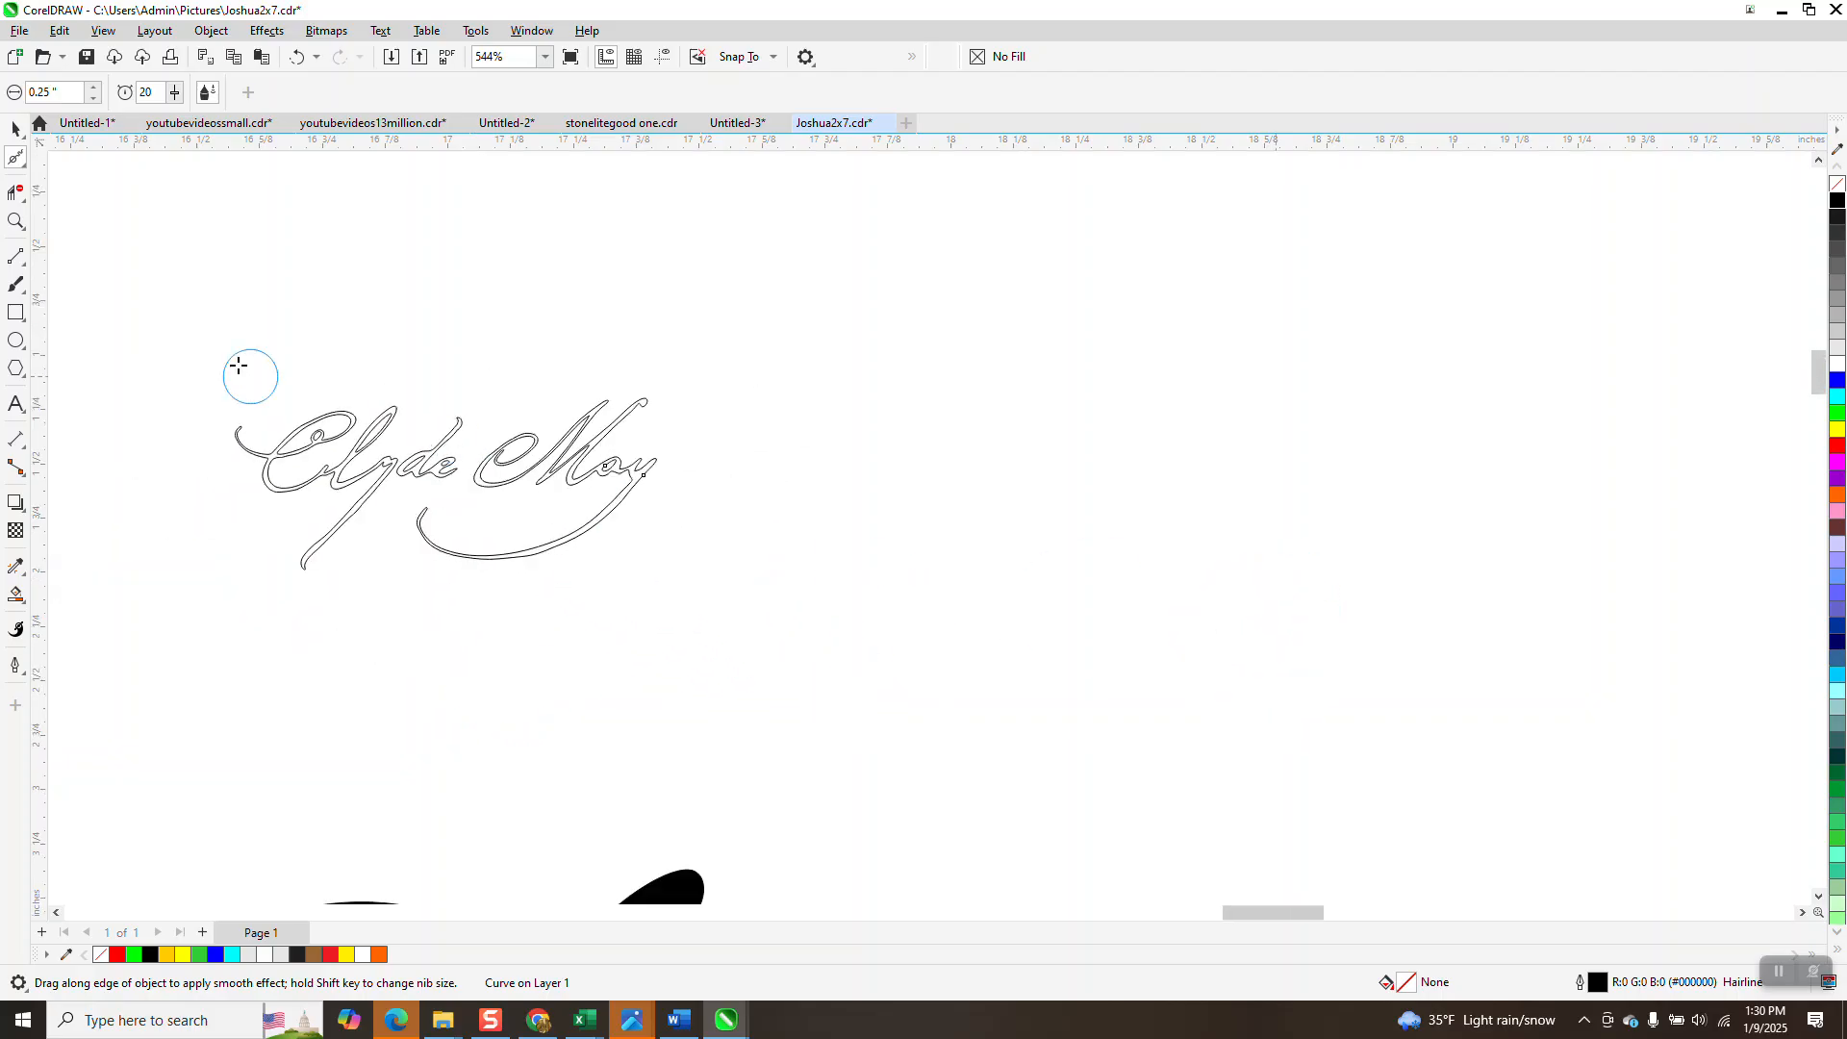
Select the grayscale signature scan and nudge it right onto the traced outline.
click(14, 128)
scroll(709, 473, down, 5)
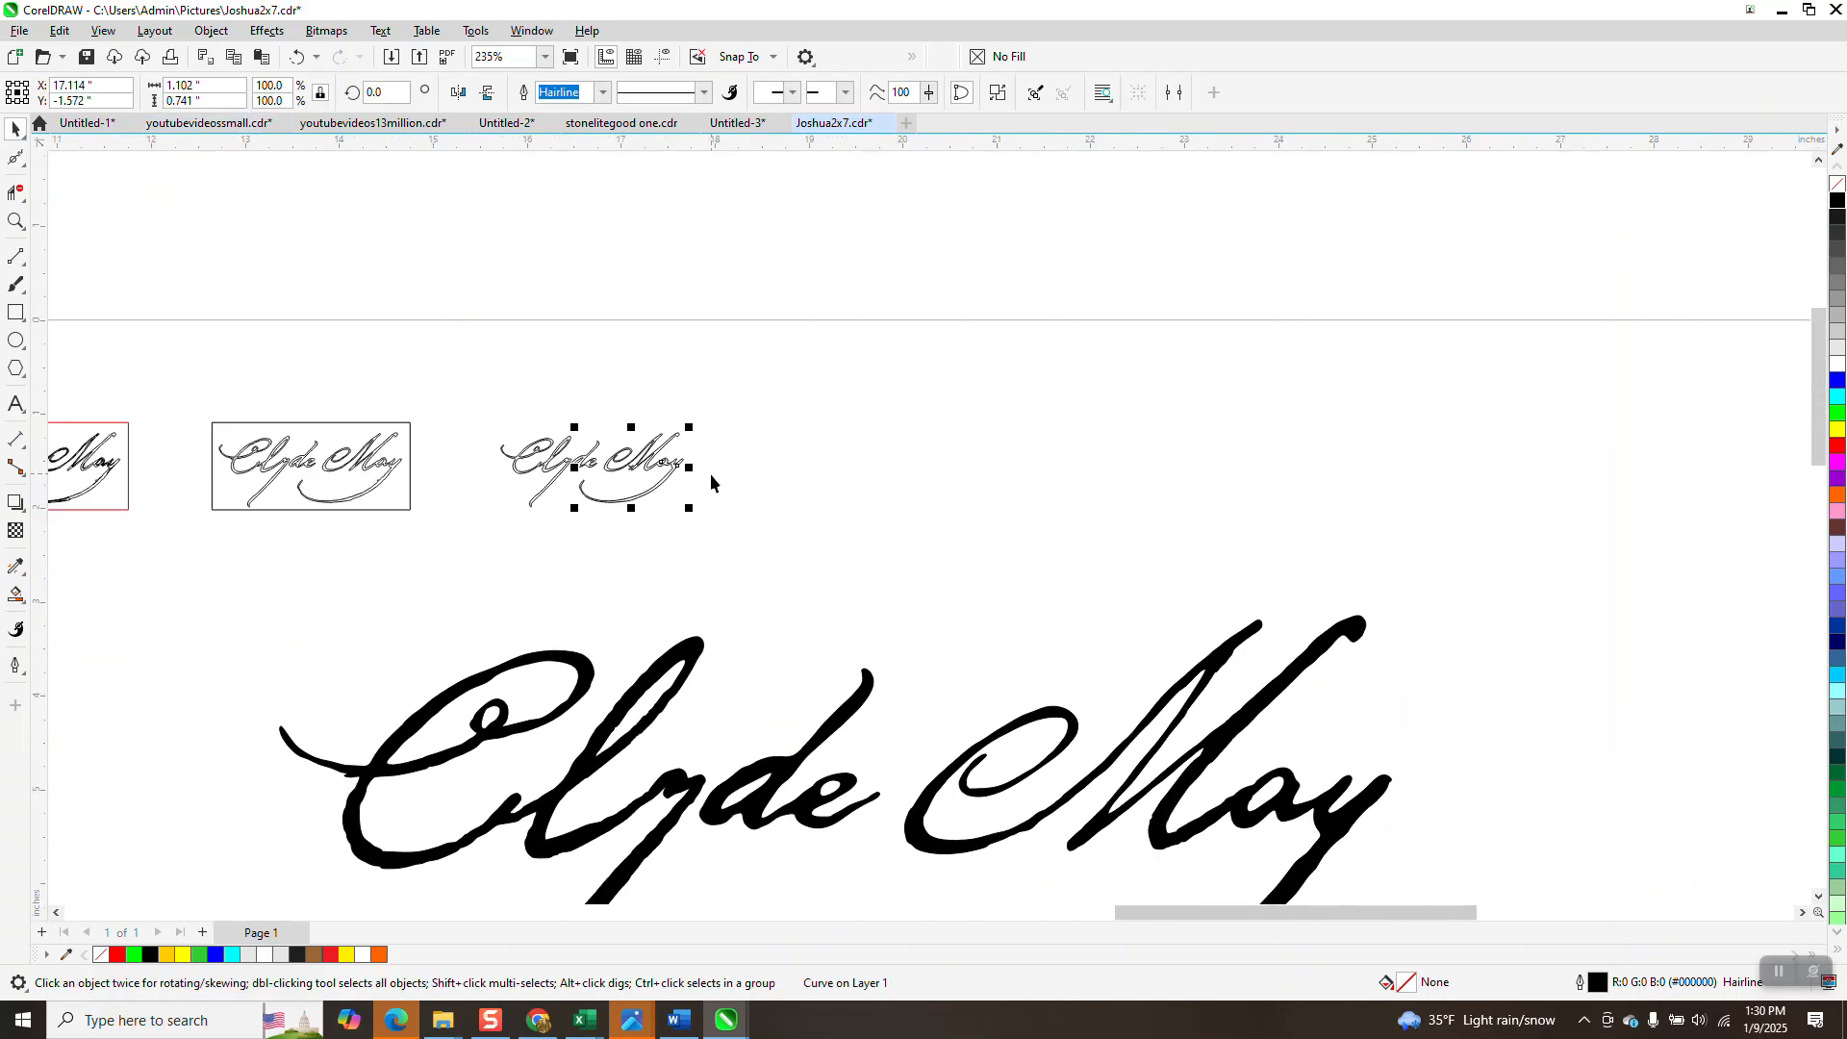
click(256, 465)
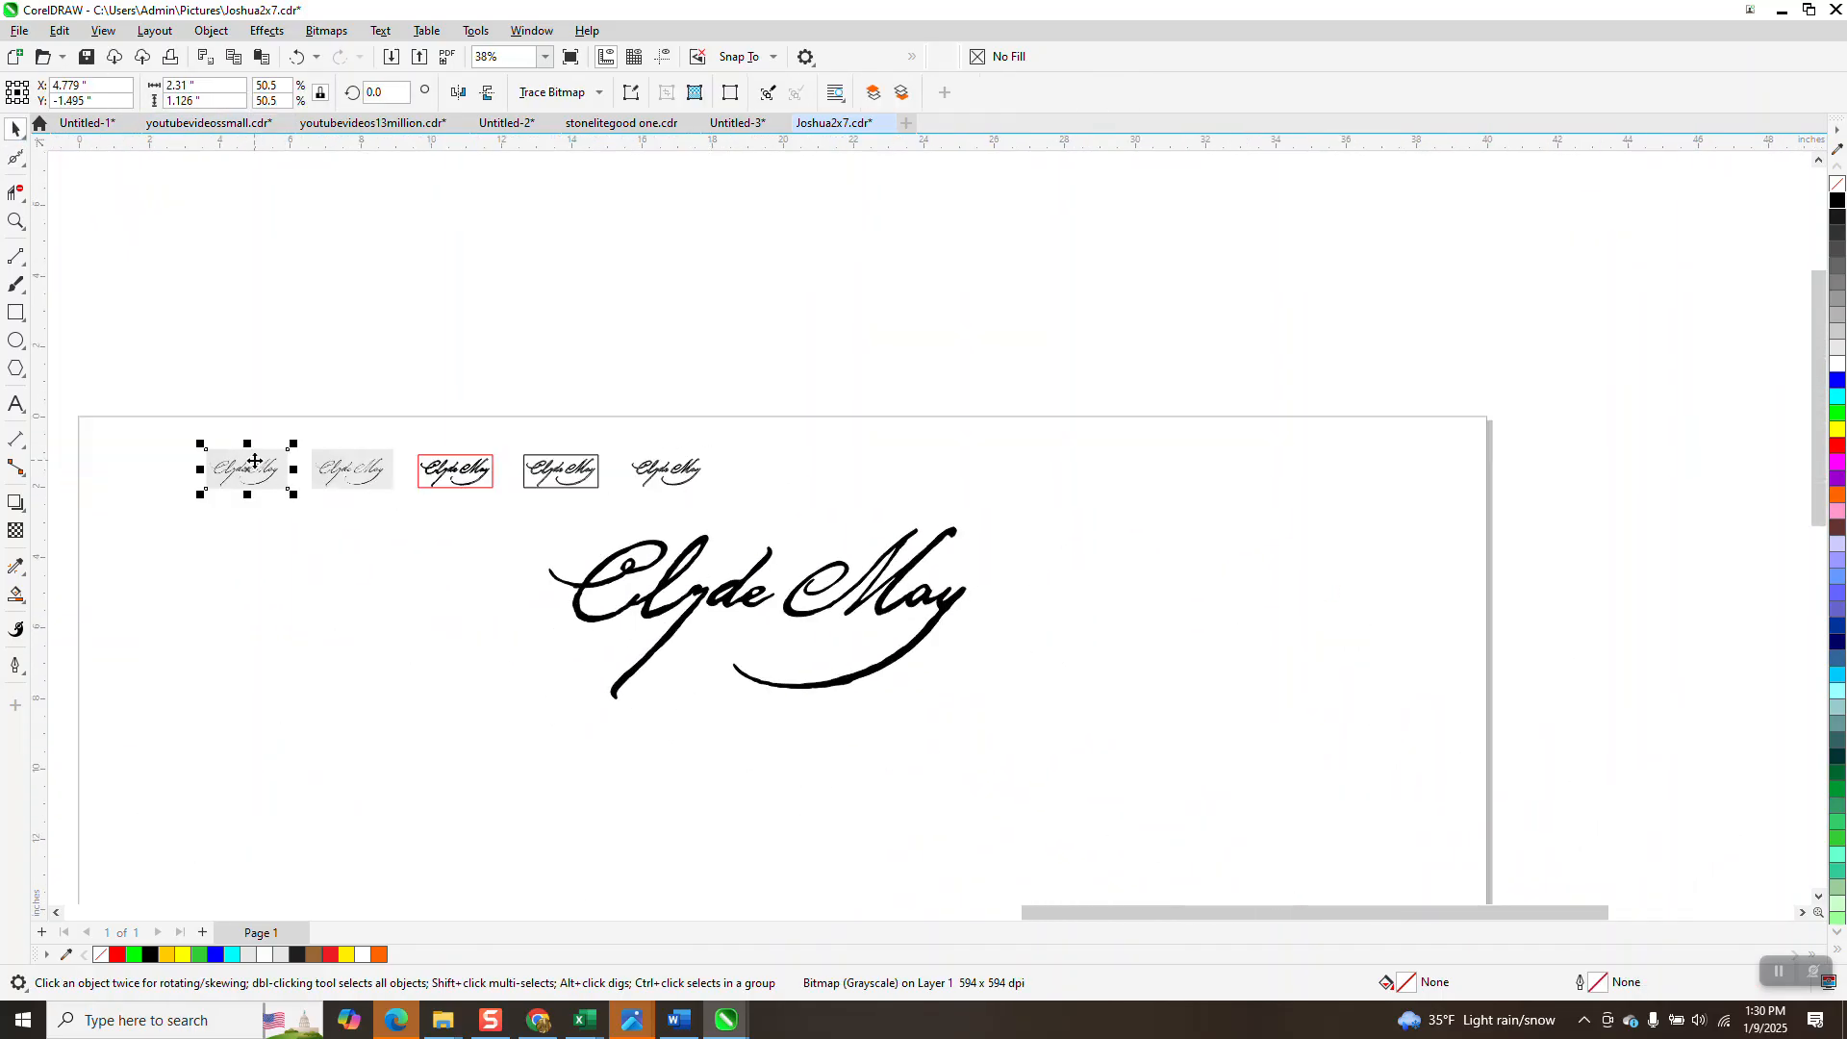
key(Right)
key(Right)
key(Right)
key(Right)
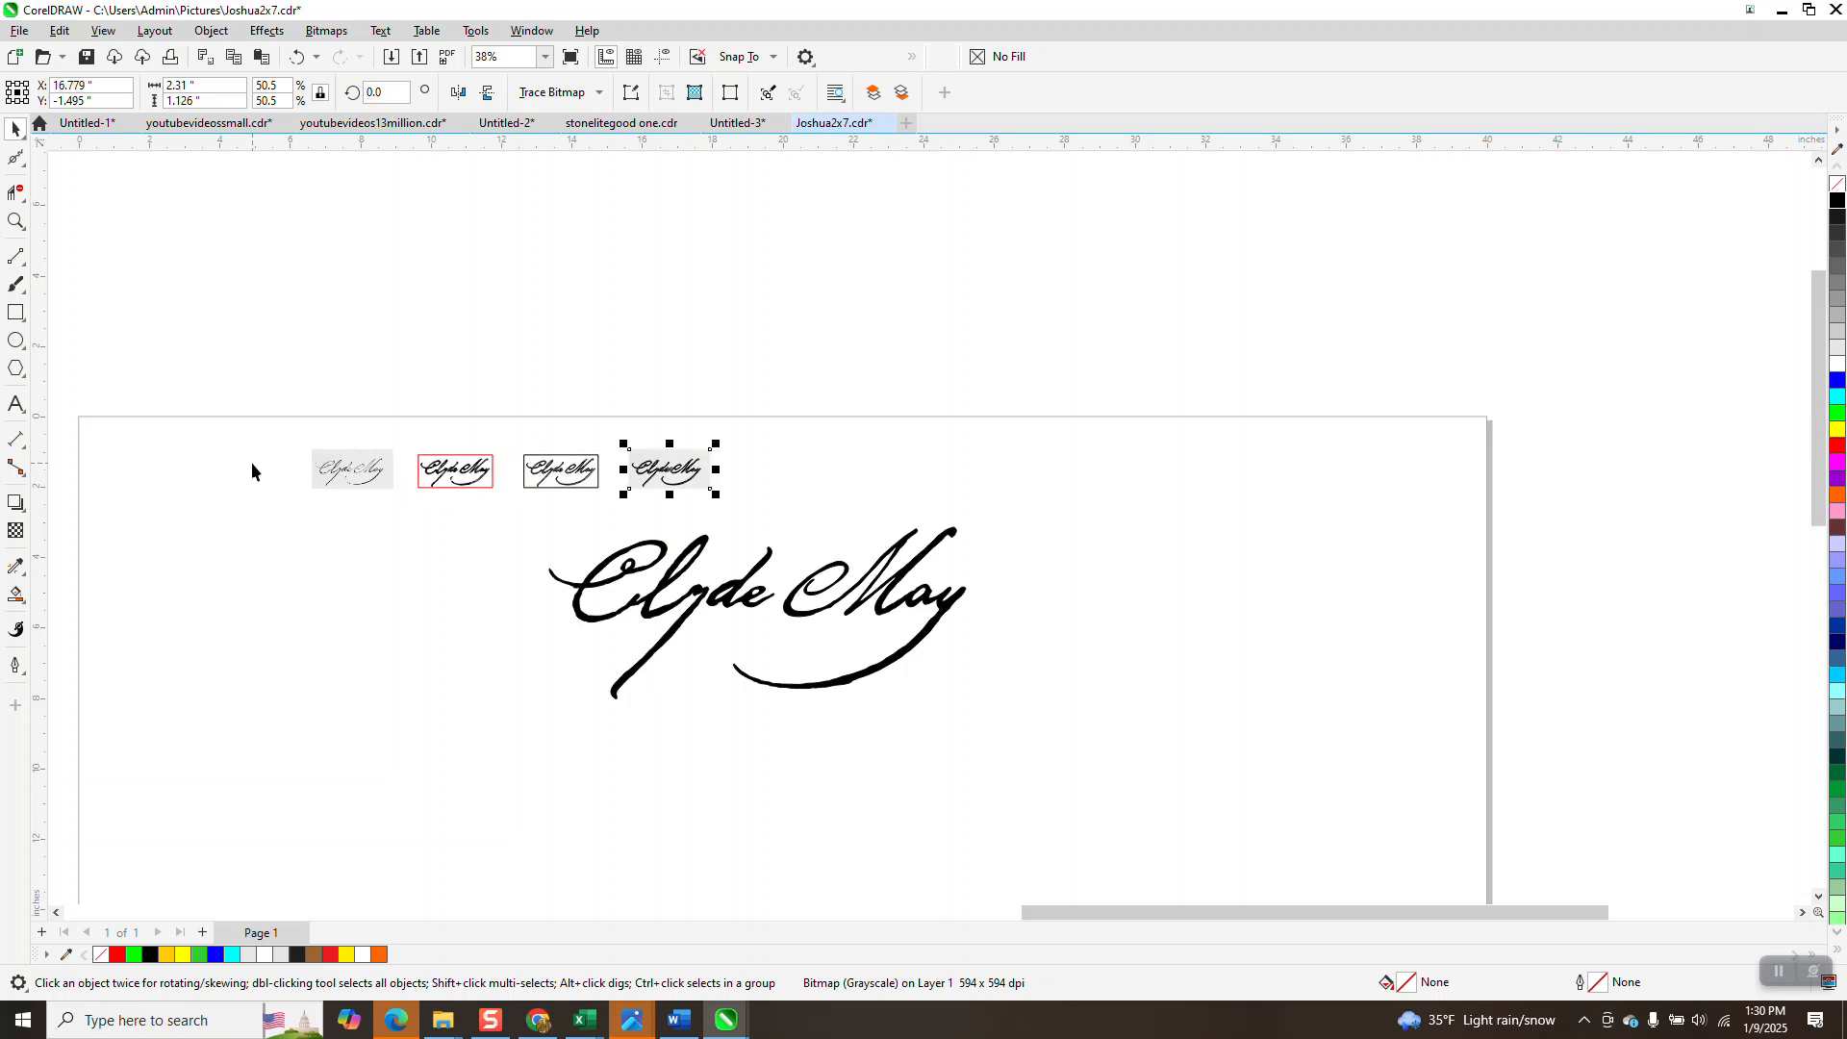
click(14, 221)
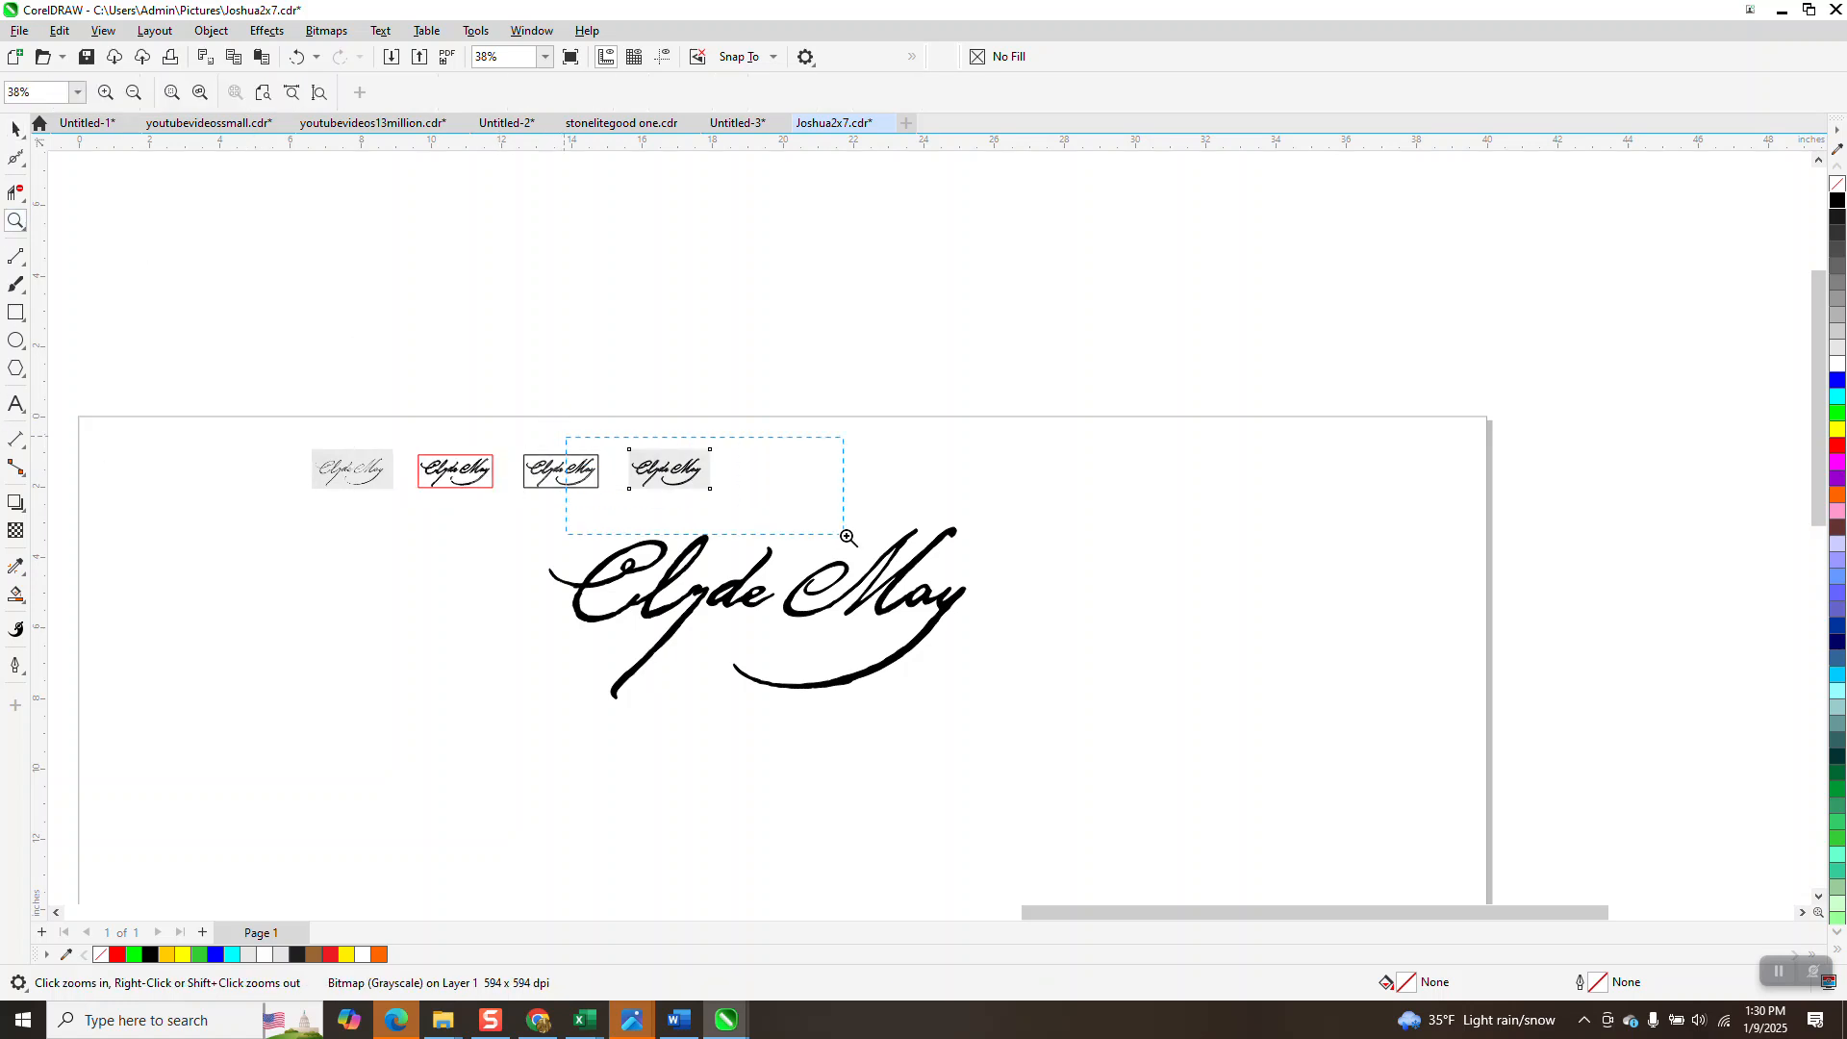
drag(847, 537, 846, 540)
Send the scan to the back of the page and shift it 3 inches right.
click(14, 130)
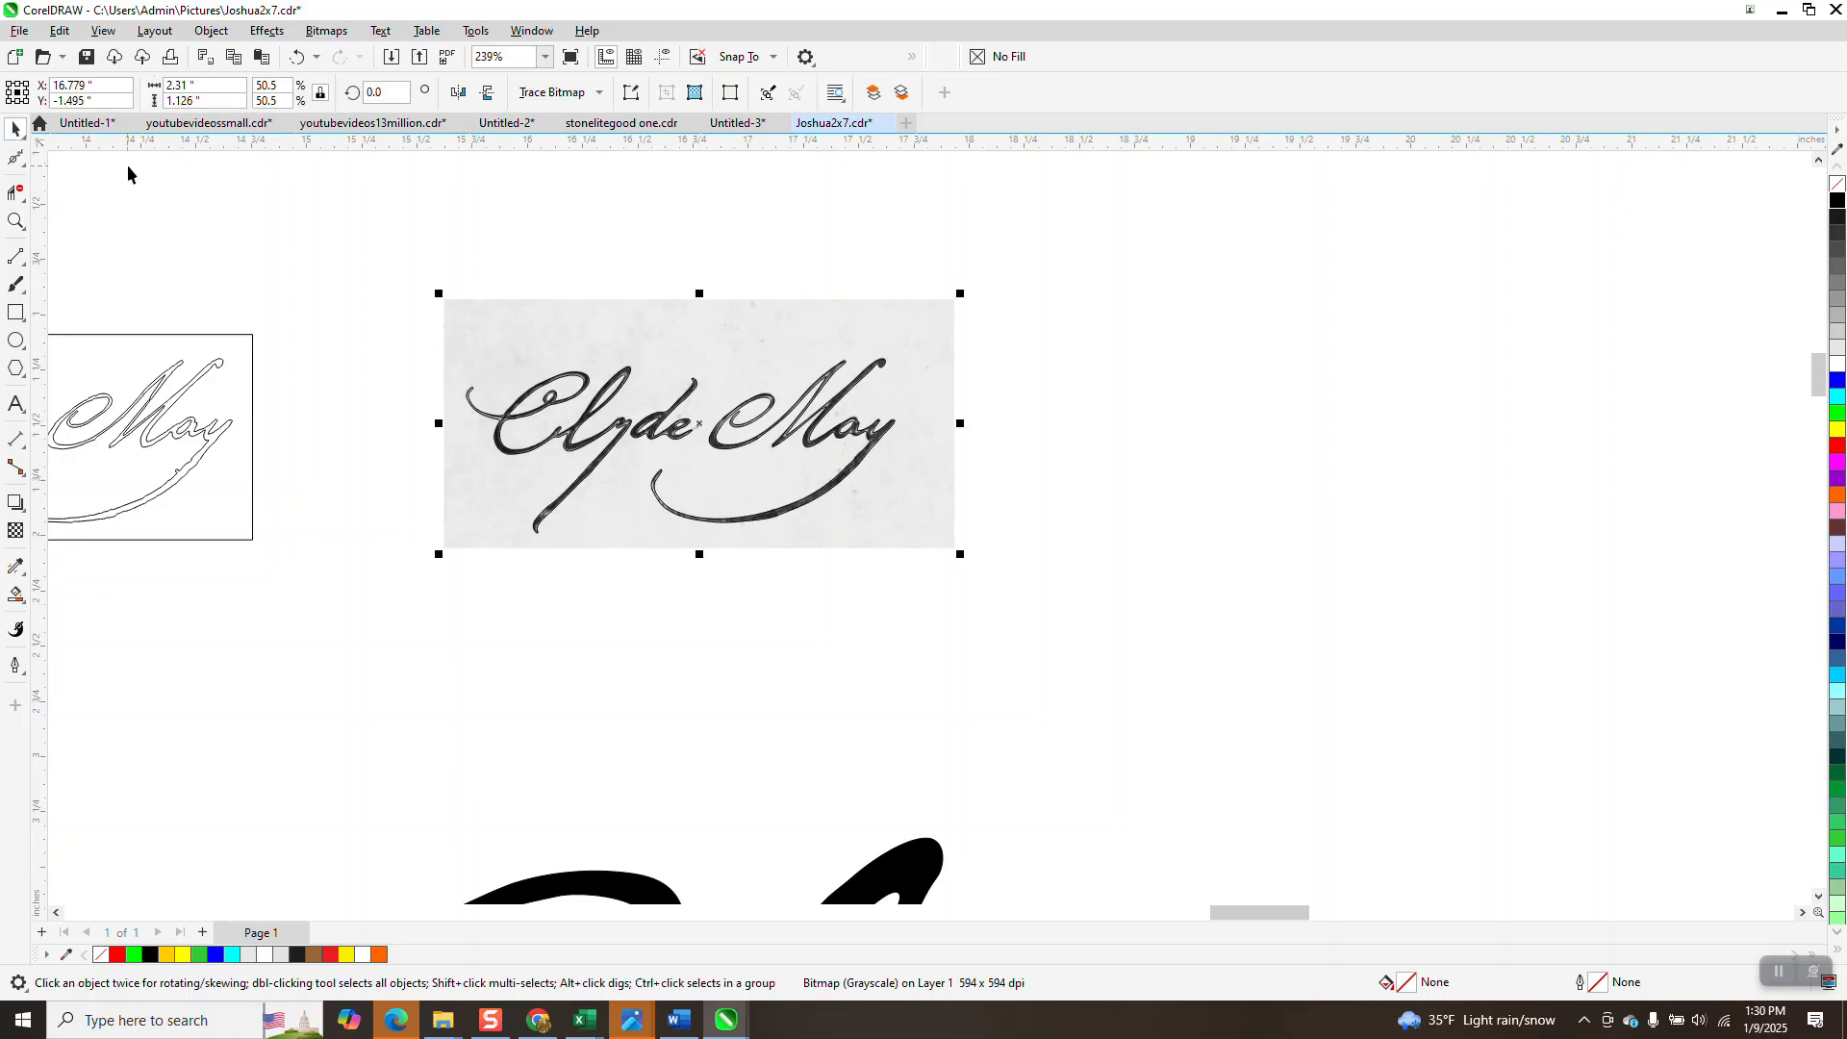
click(210, 31)
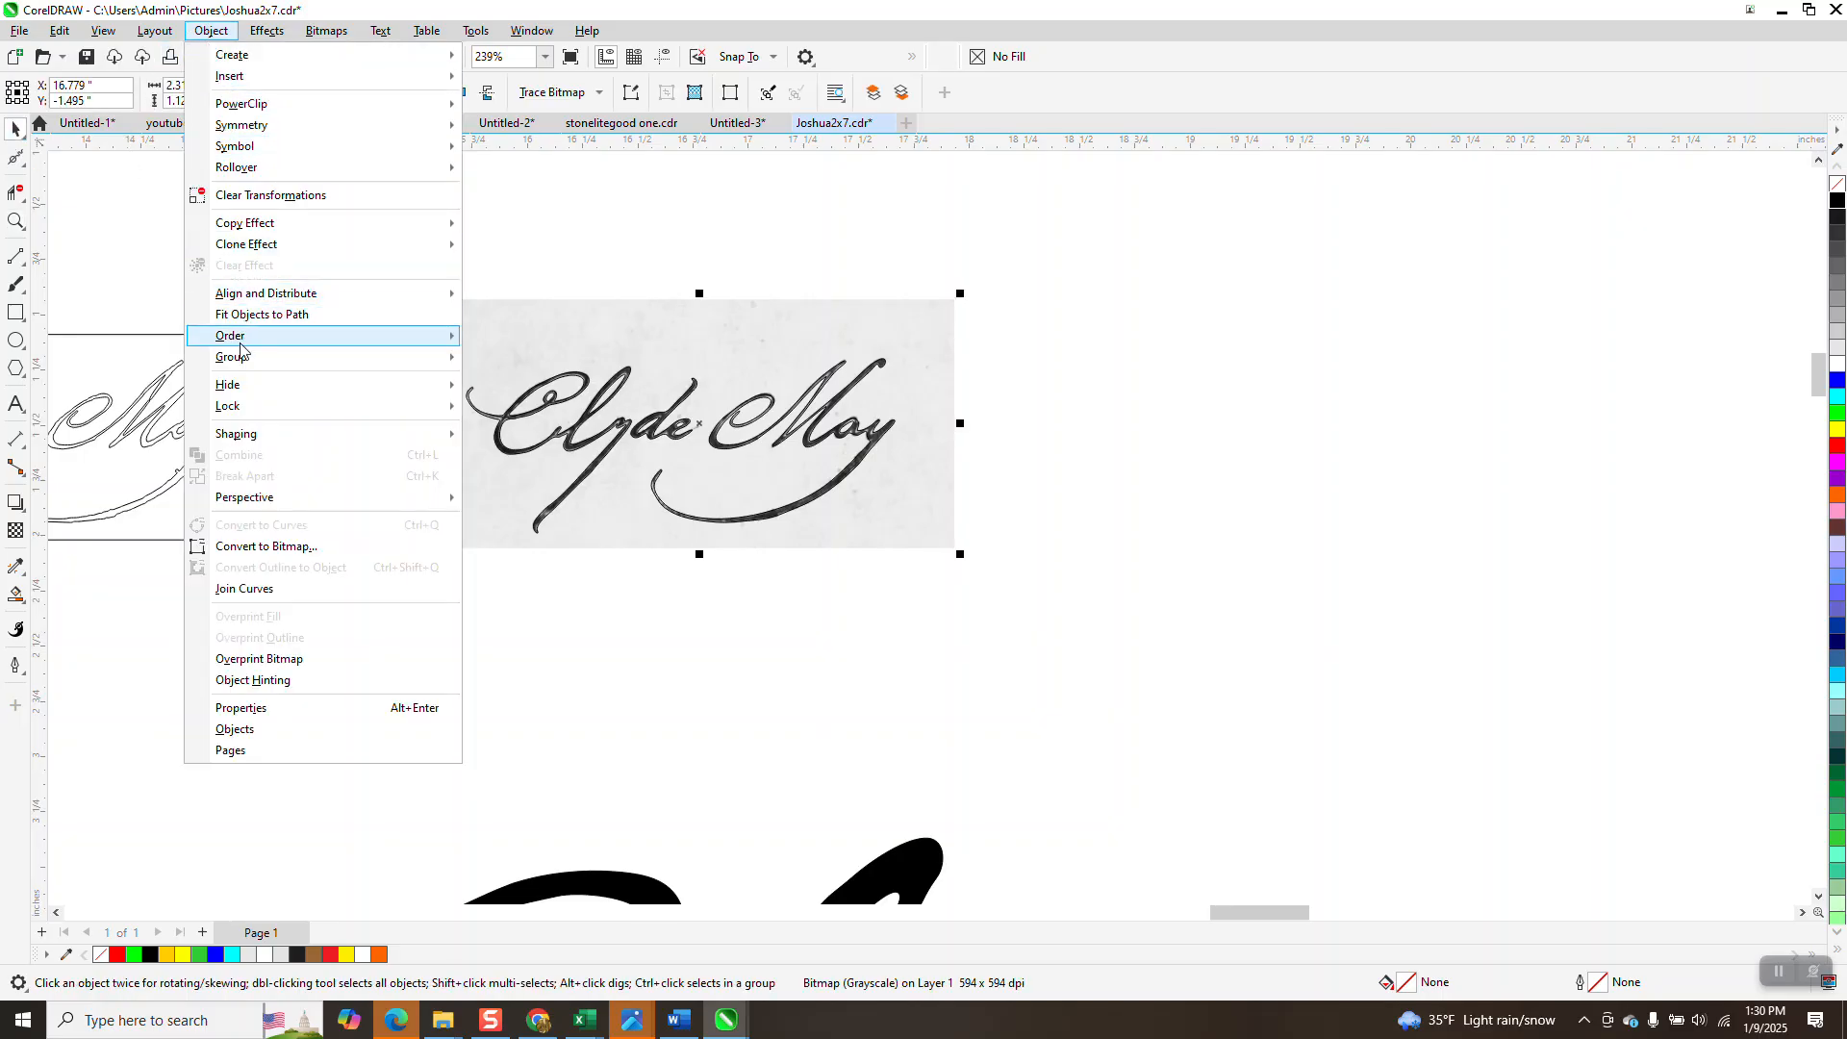
mouse_move(273, 343)
click(520, 360)
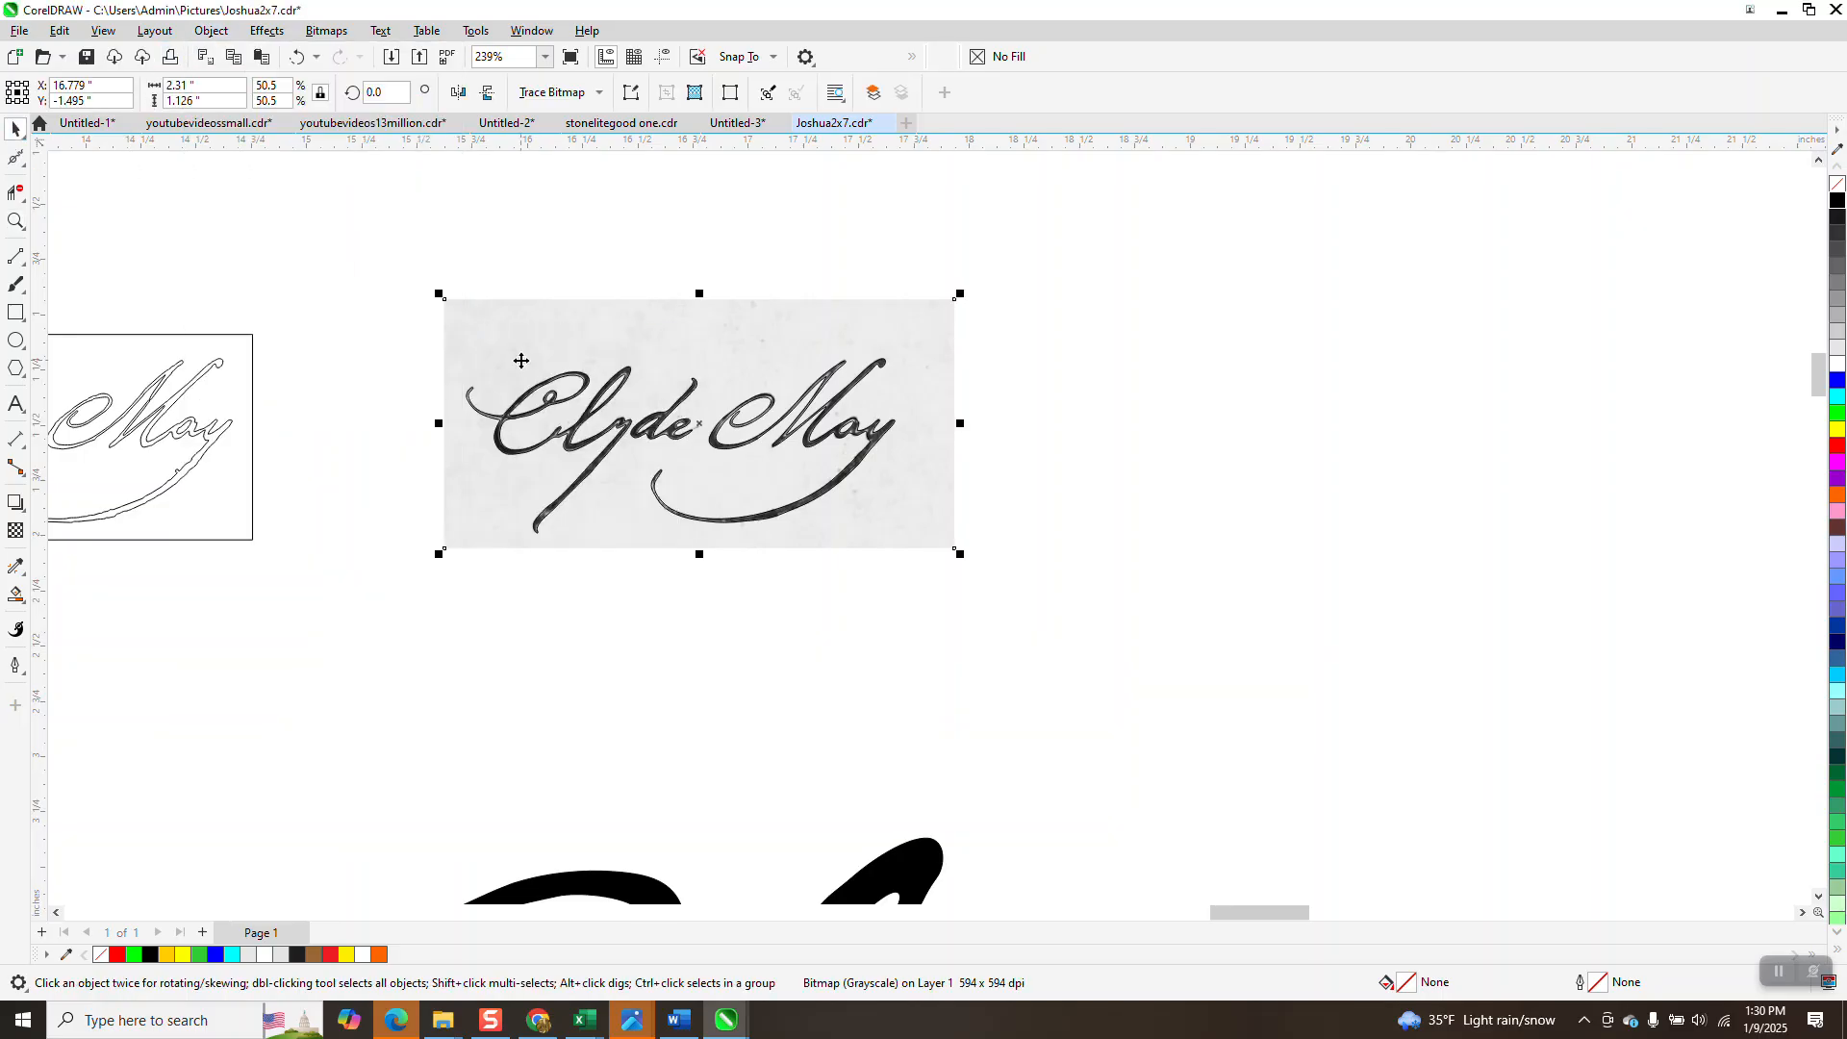
key(Right)
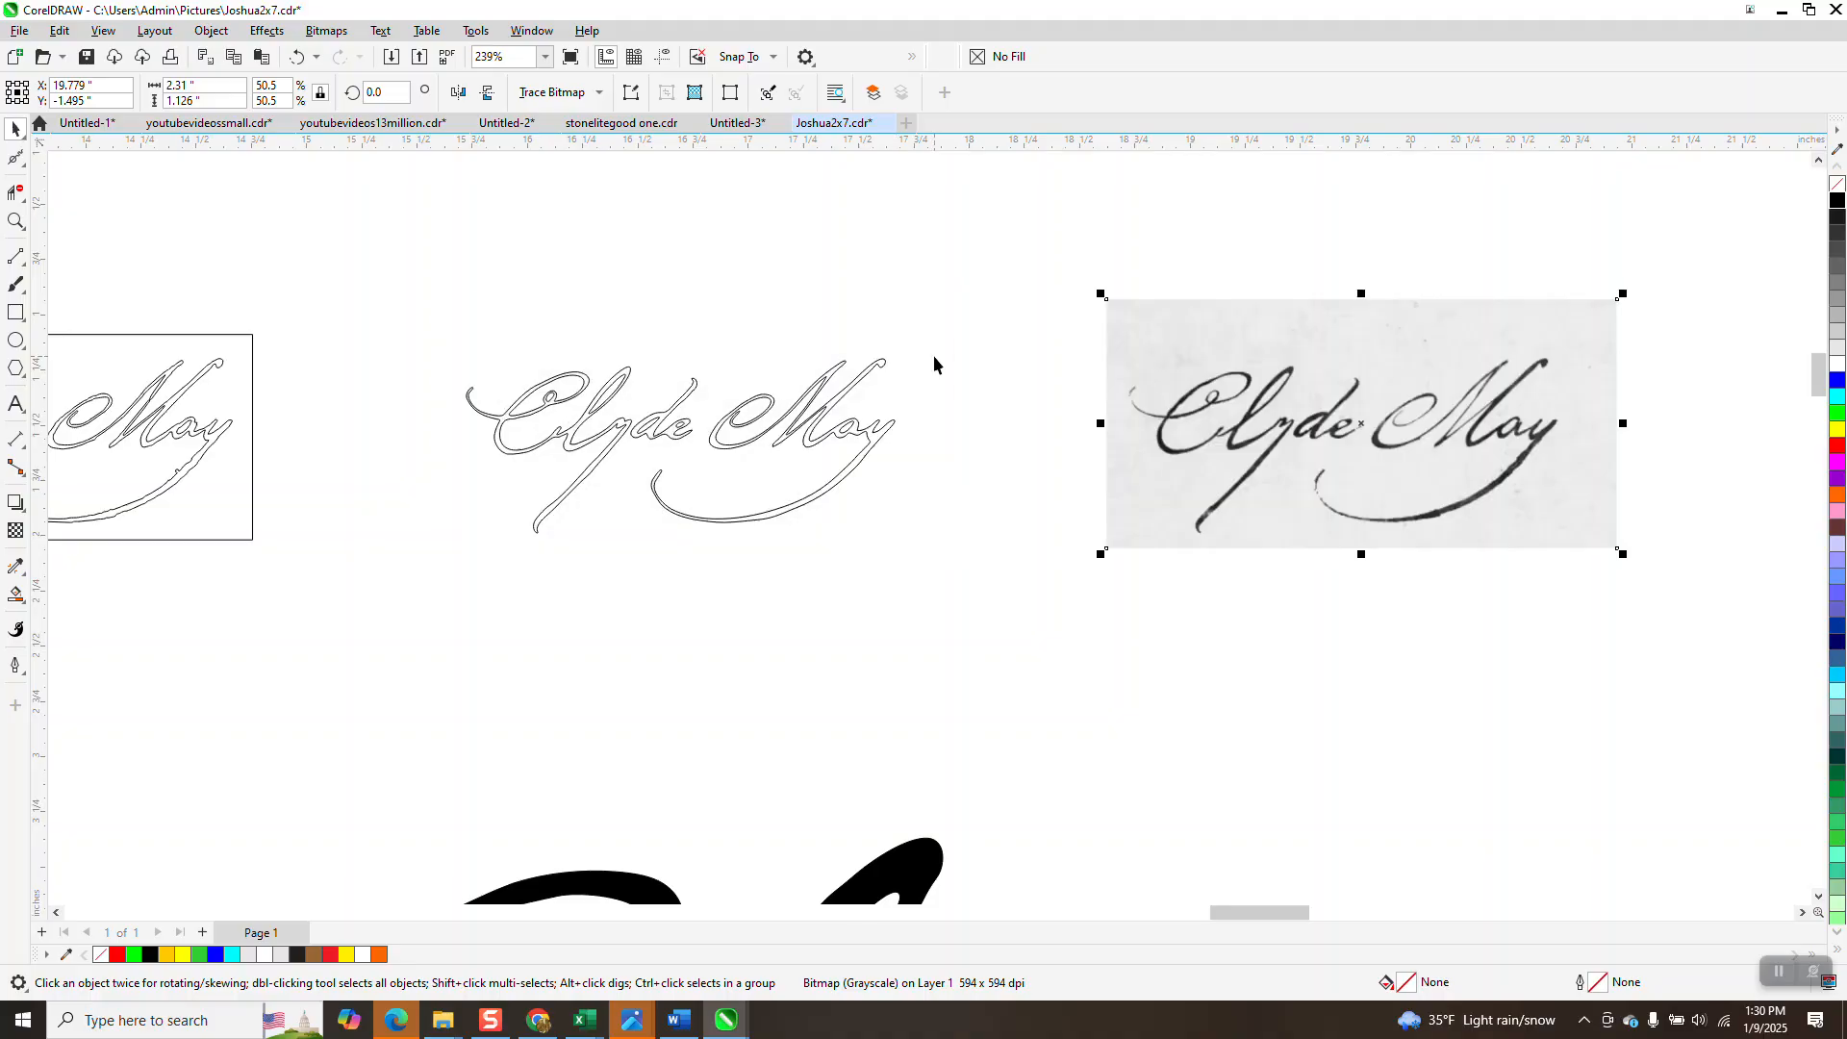
Give all the traced signature curves a red outline and move them 3 inches onto the scan.
click(847, 394)
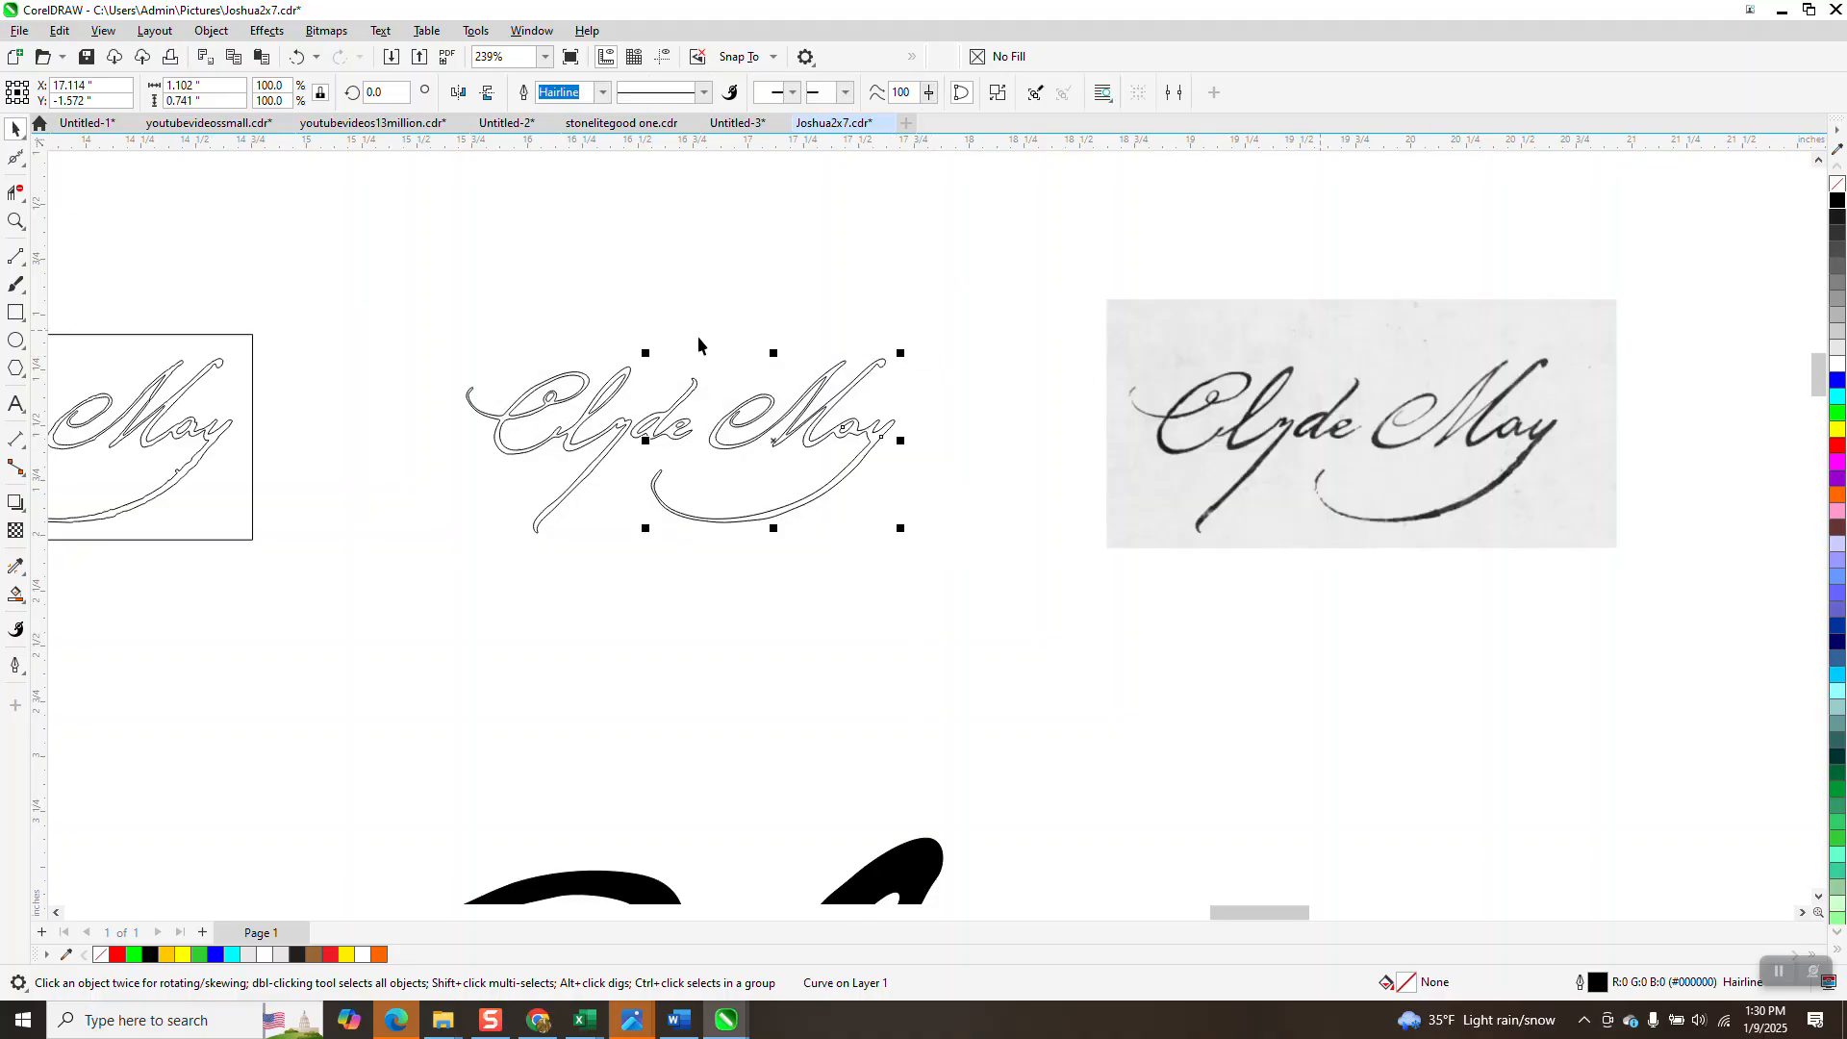
drag(936, 602, 936, 602)
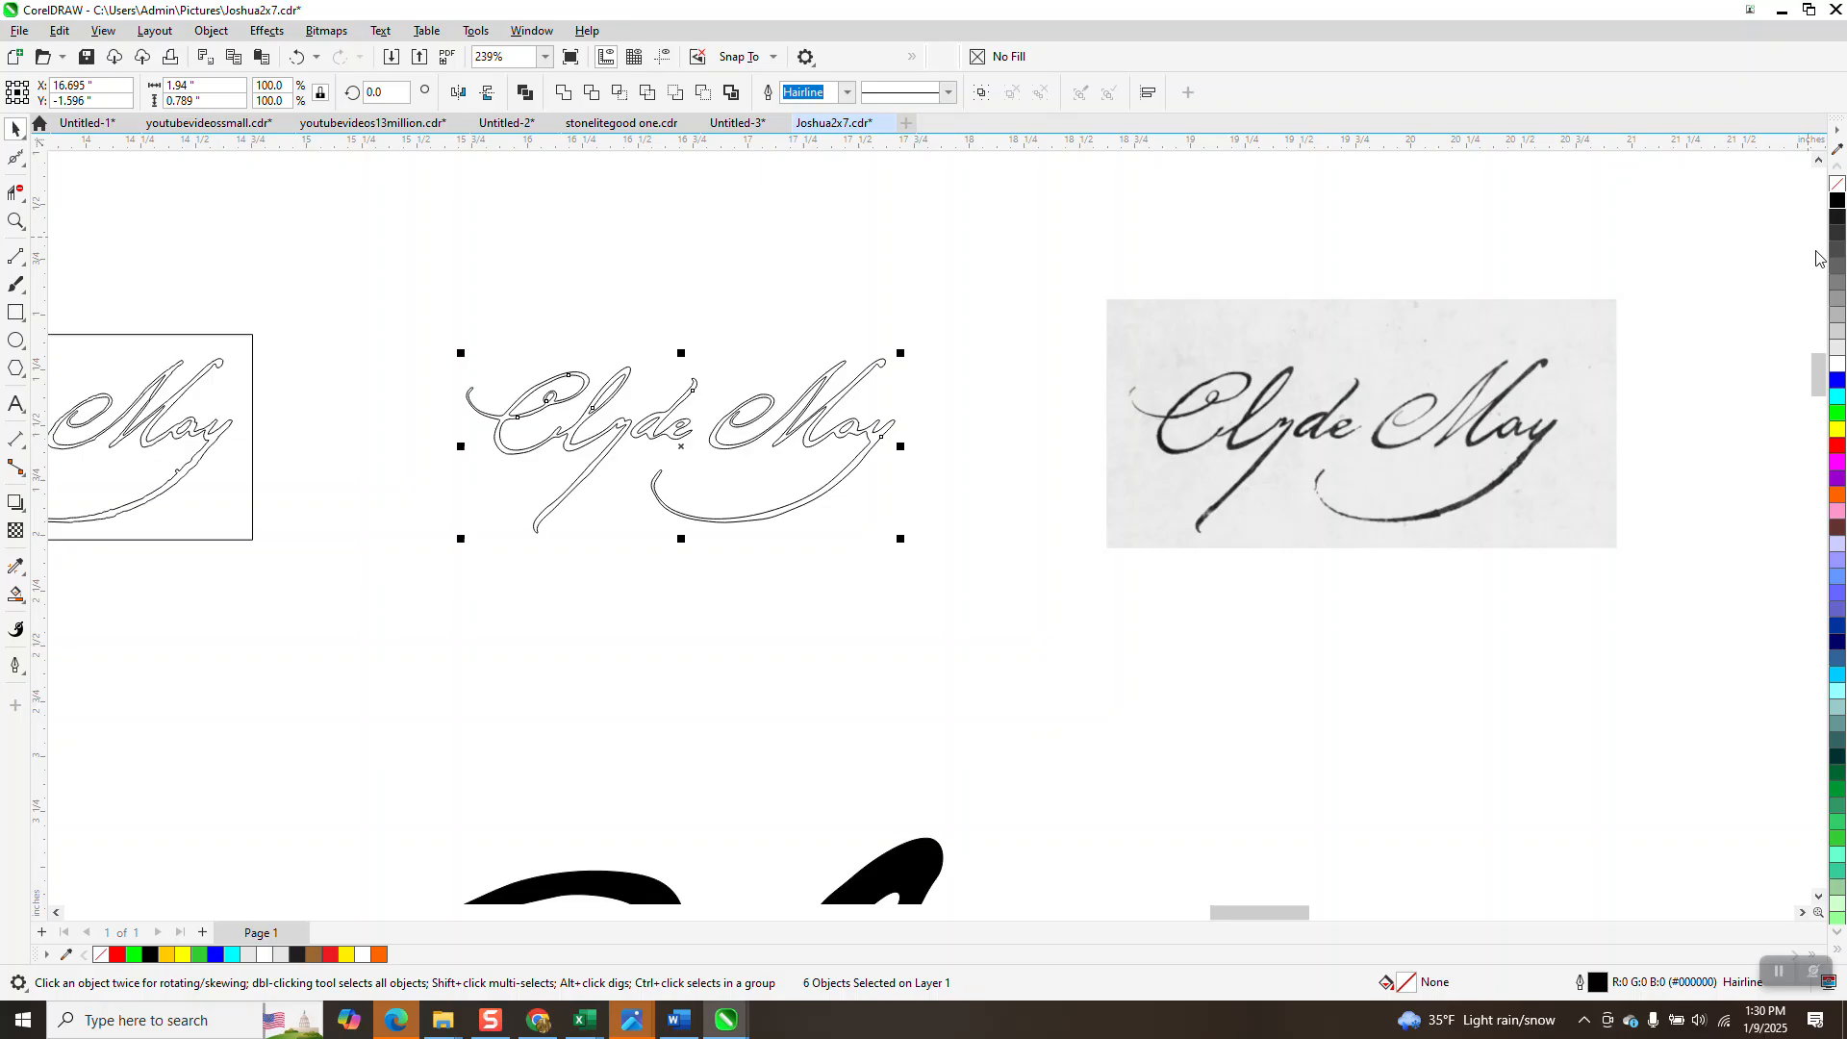
right_click(1835, 449)
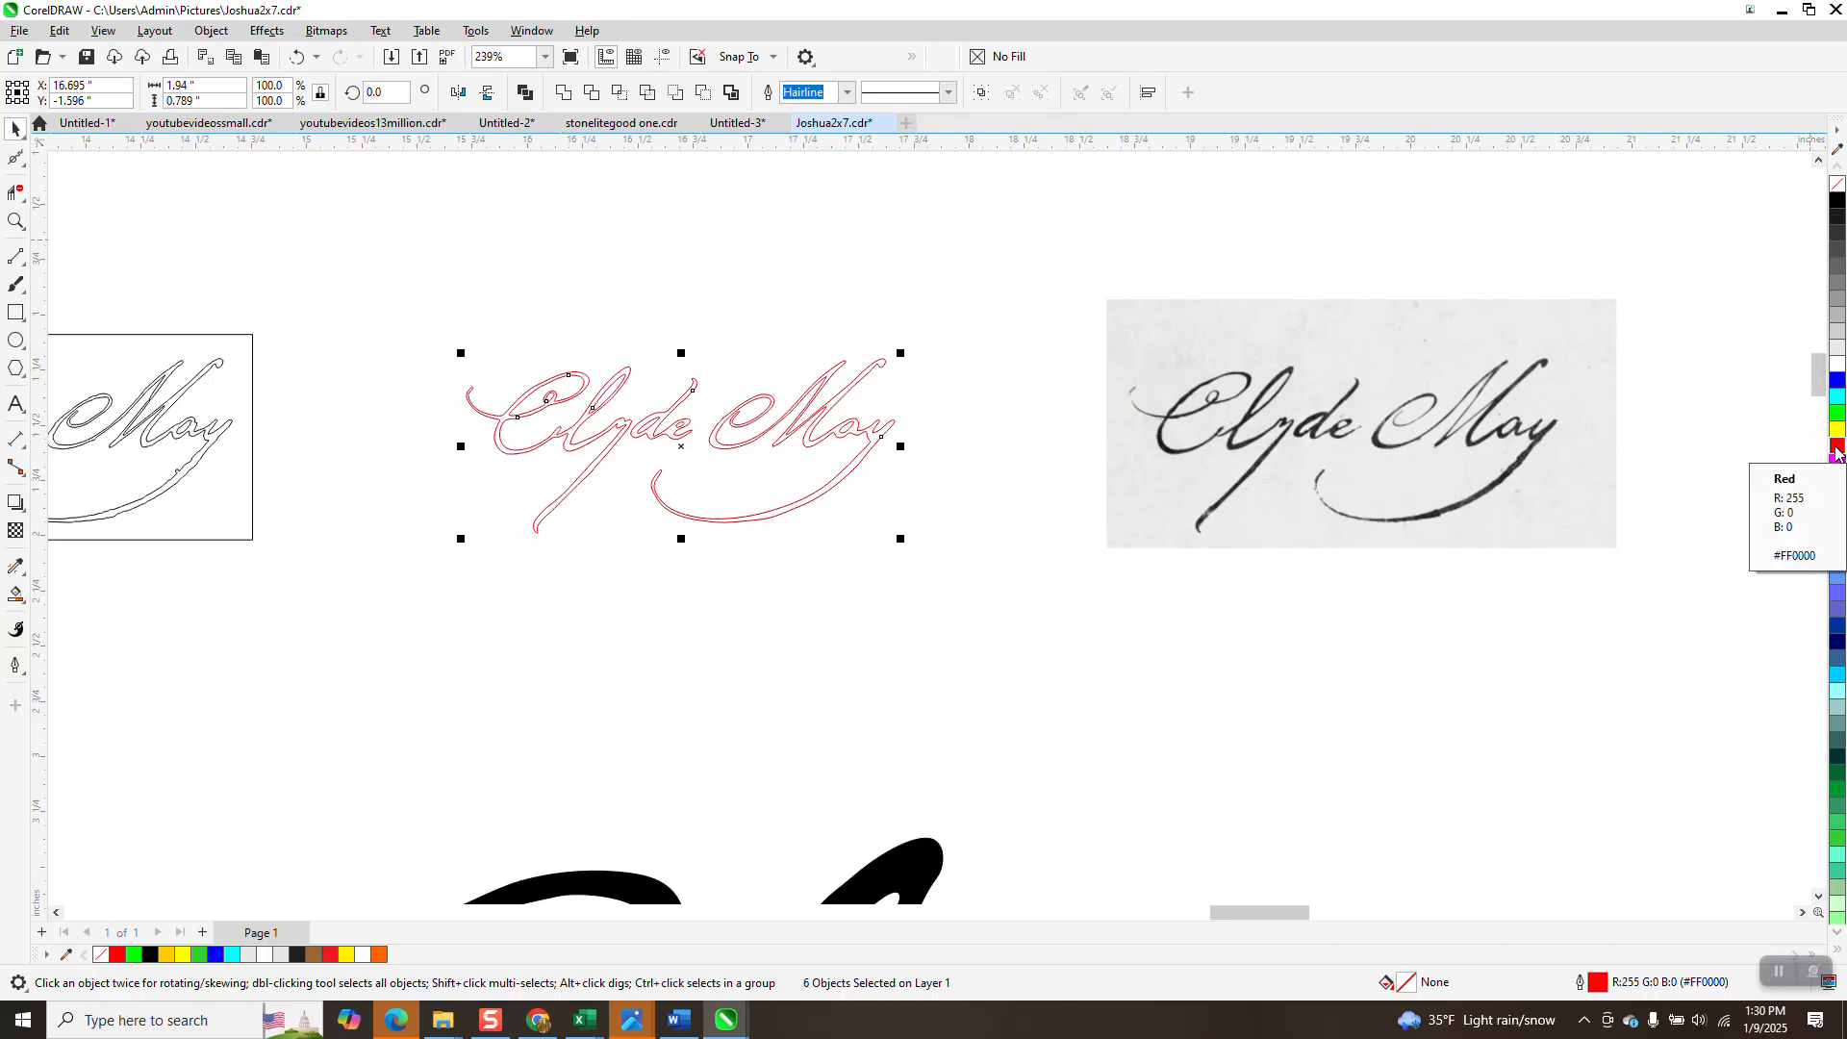
key(Right)
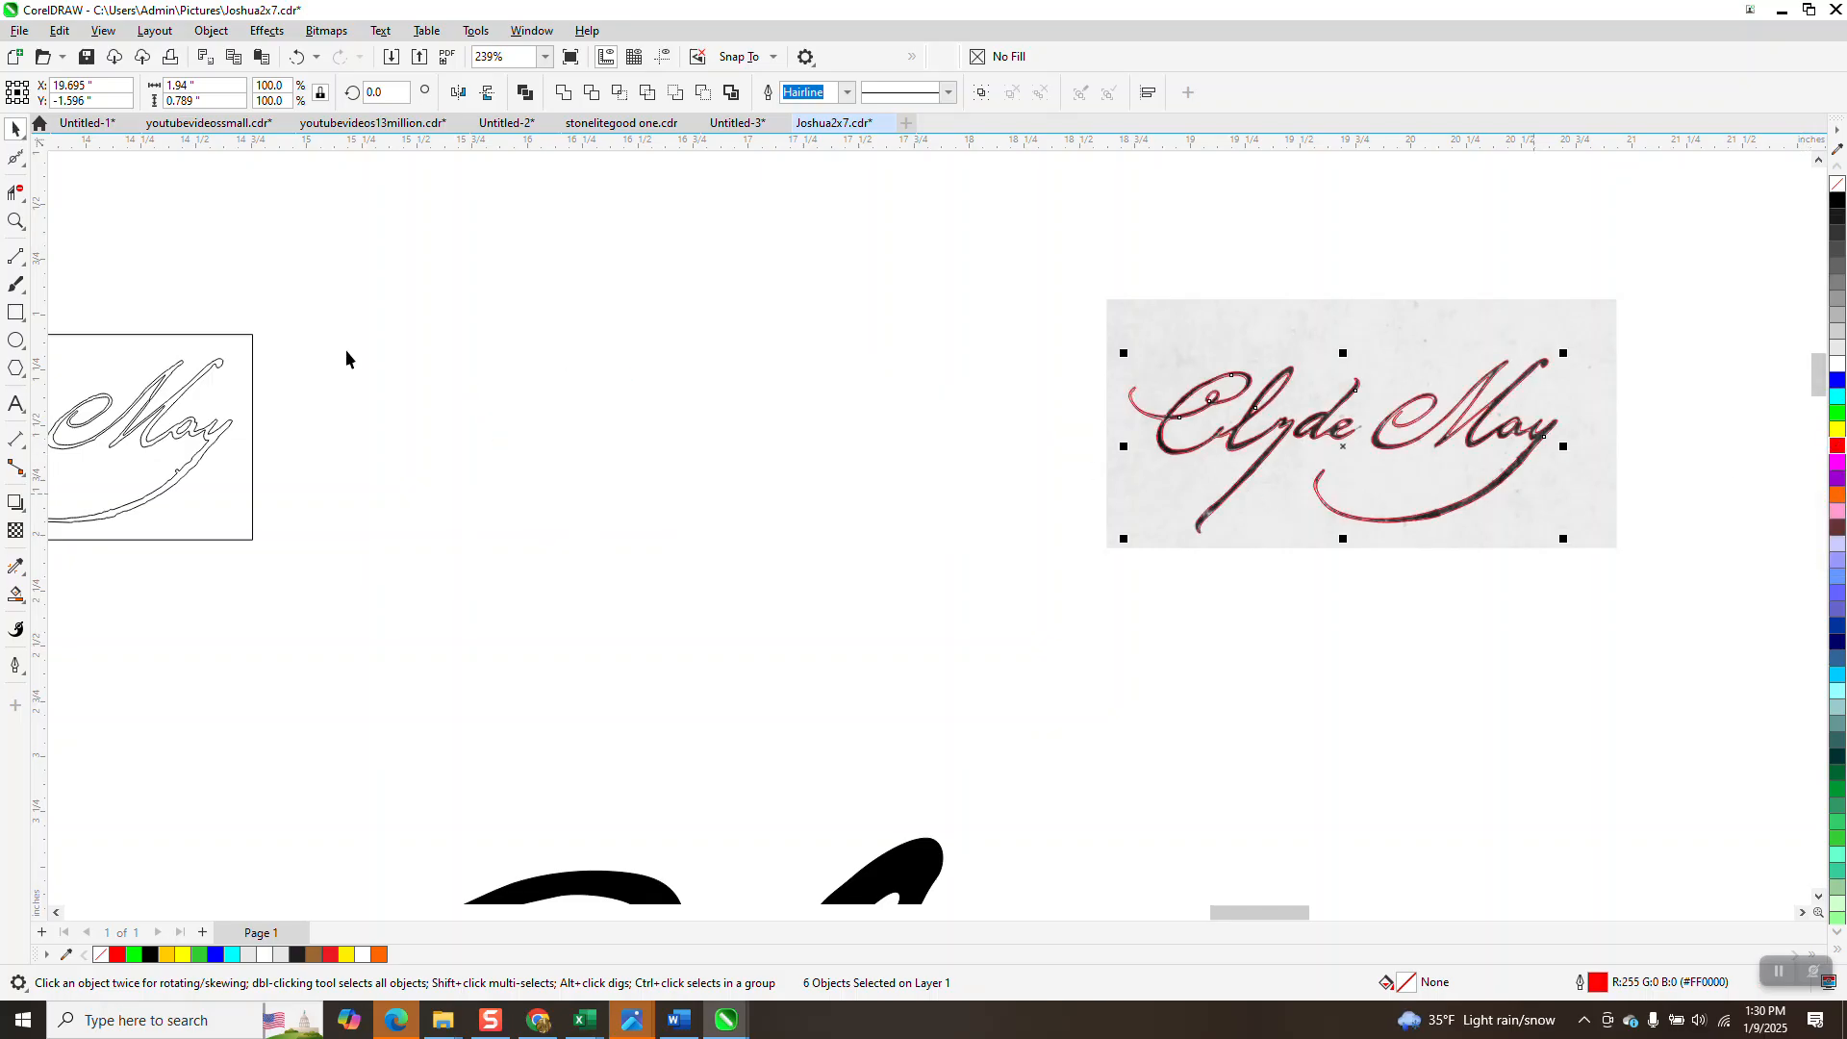
Reshape nodes and curve segments of the 'ay' in May to follow the scan's stroke edges.
click(15, 222)
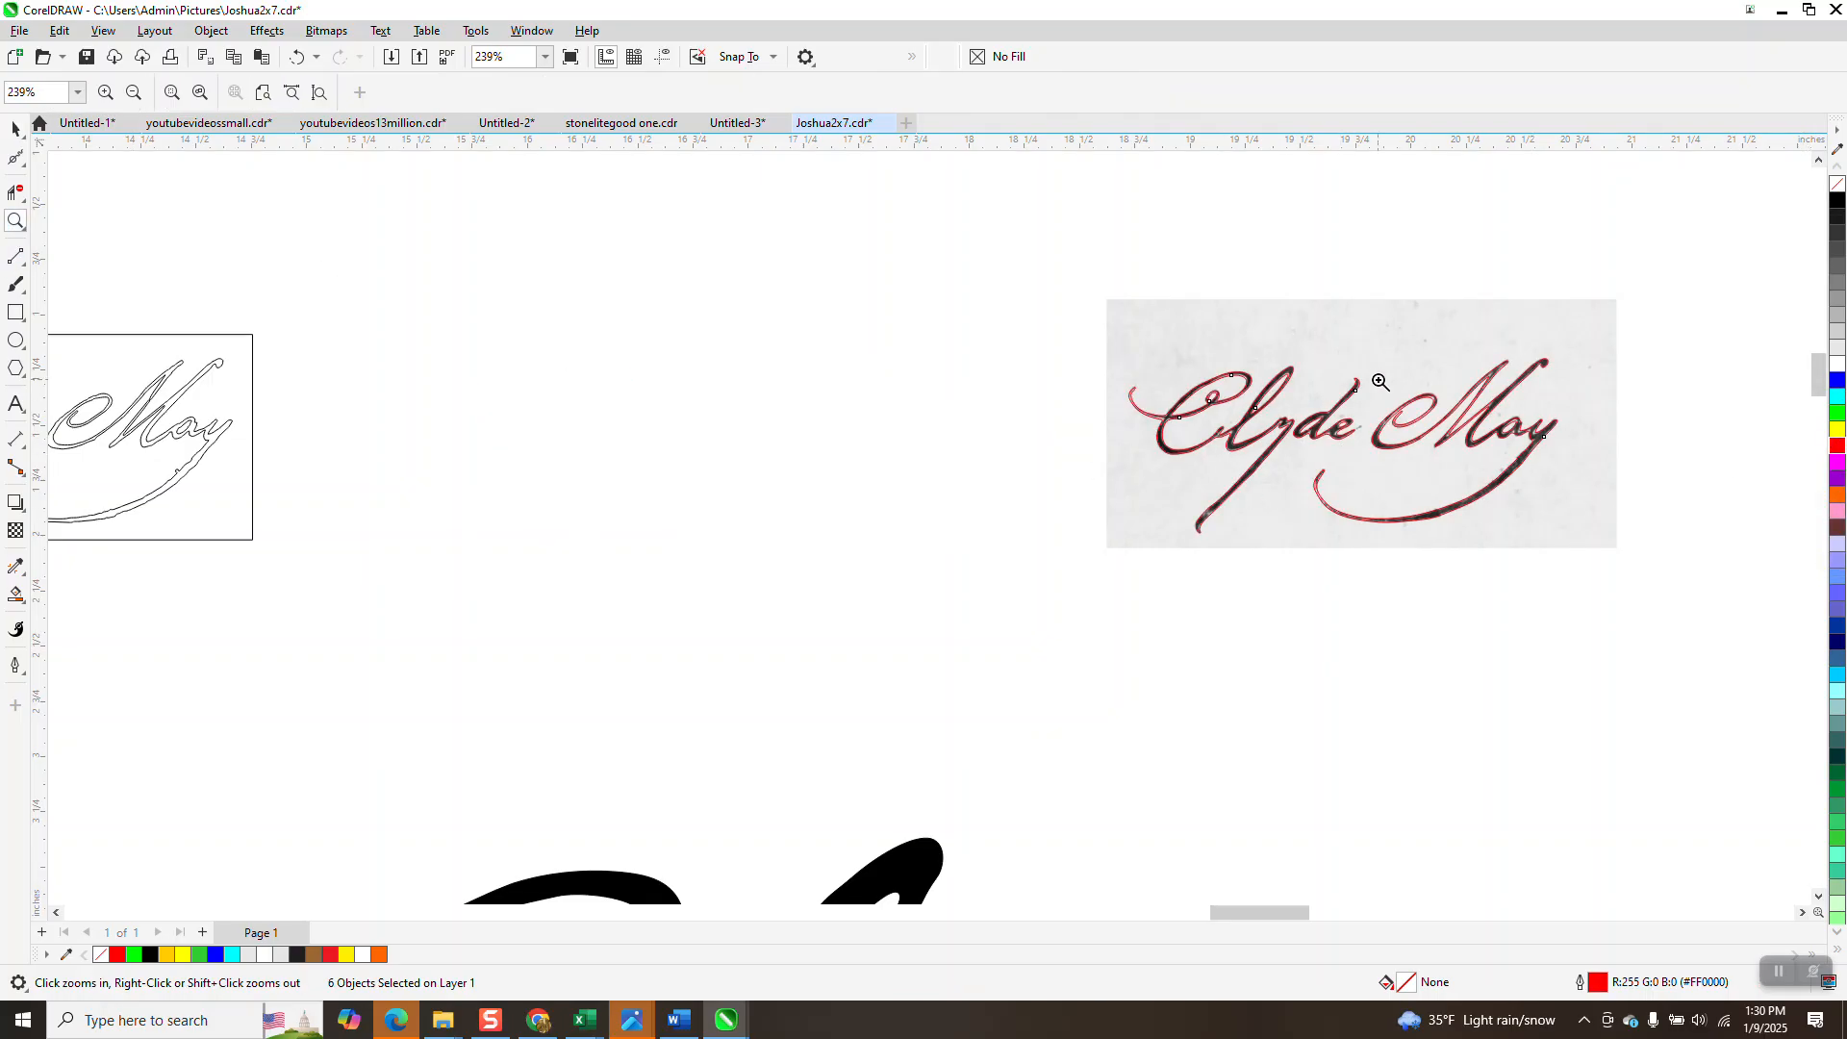
drag(1596, 491, 1597, 491)
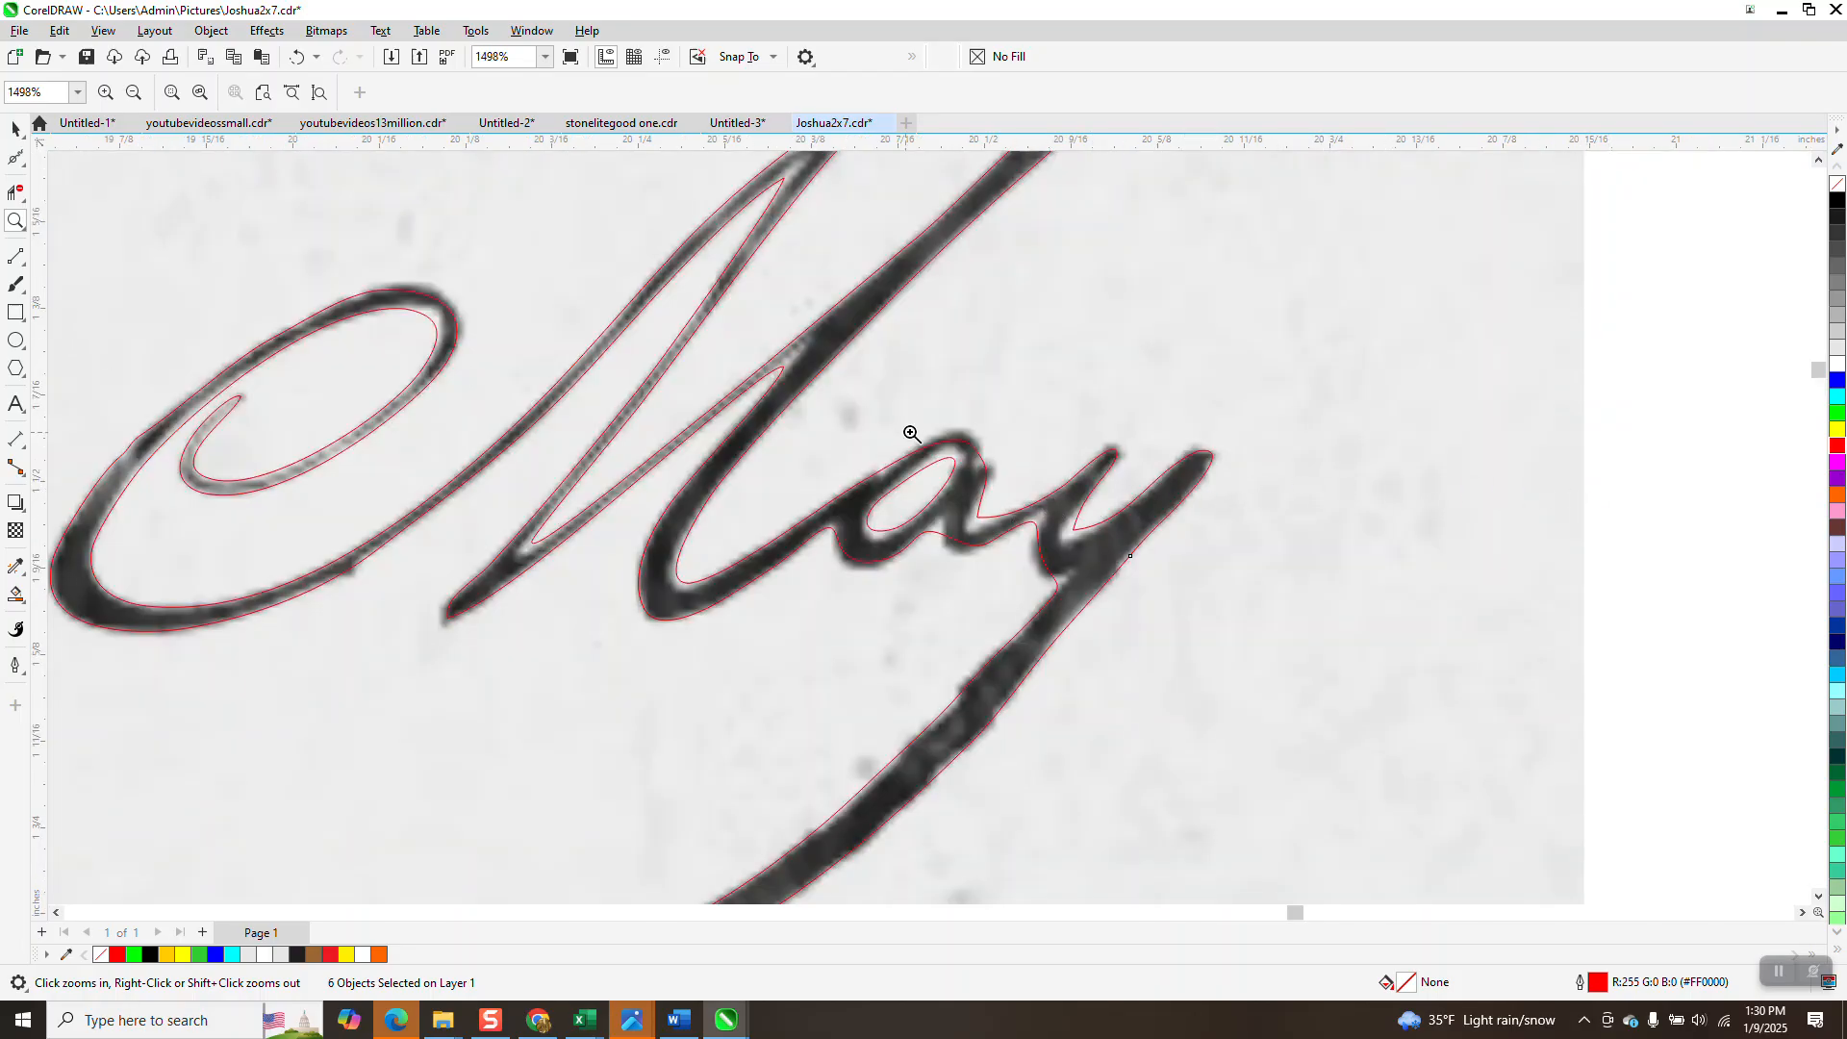
drag(1097, 560, 1189, 590)
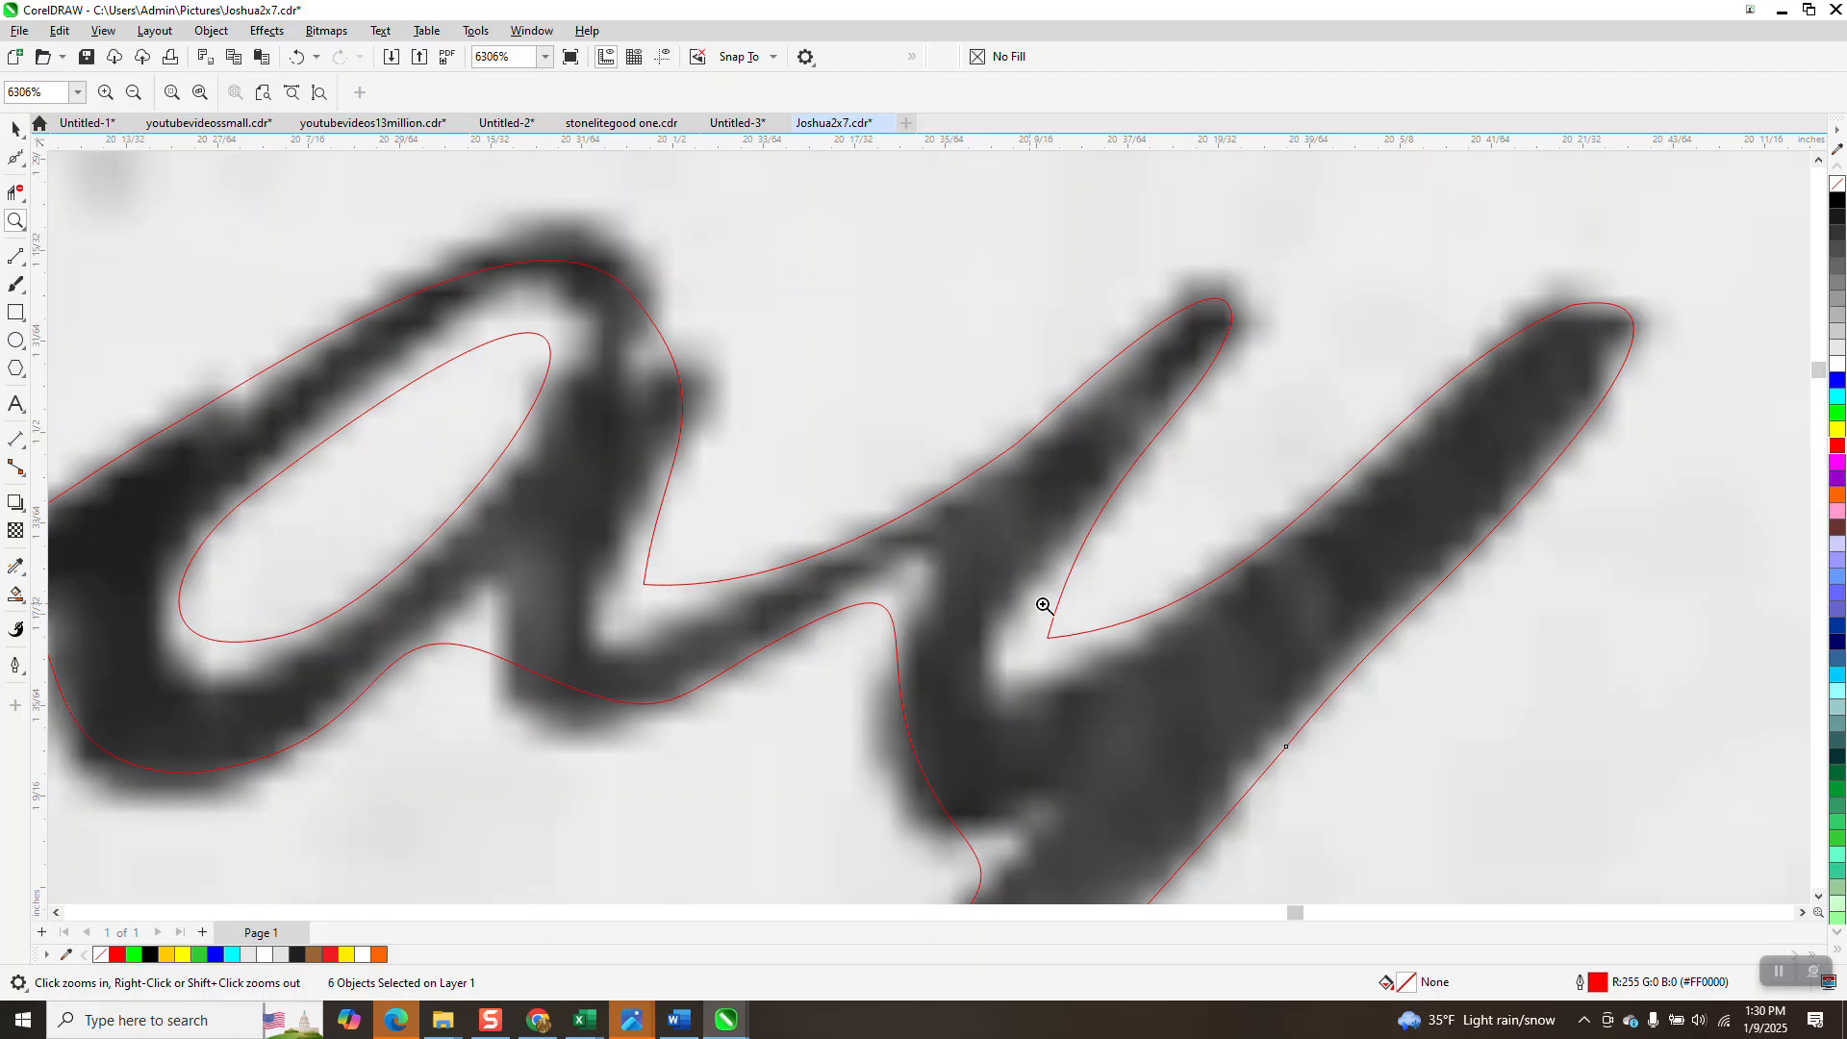
click(21, 169)
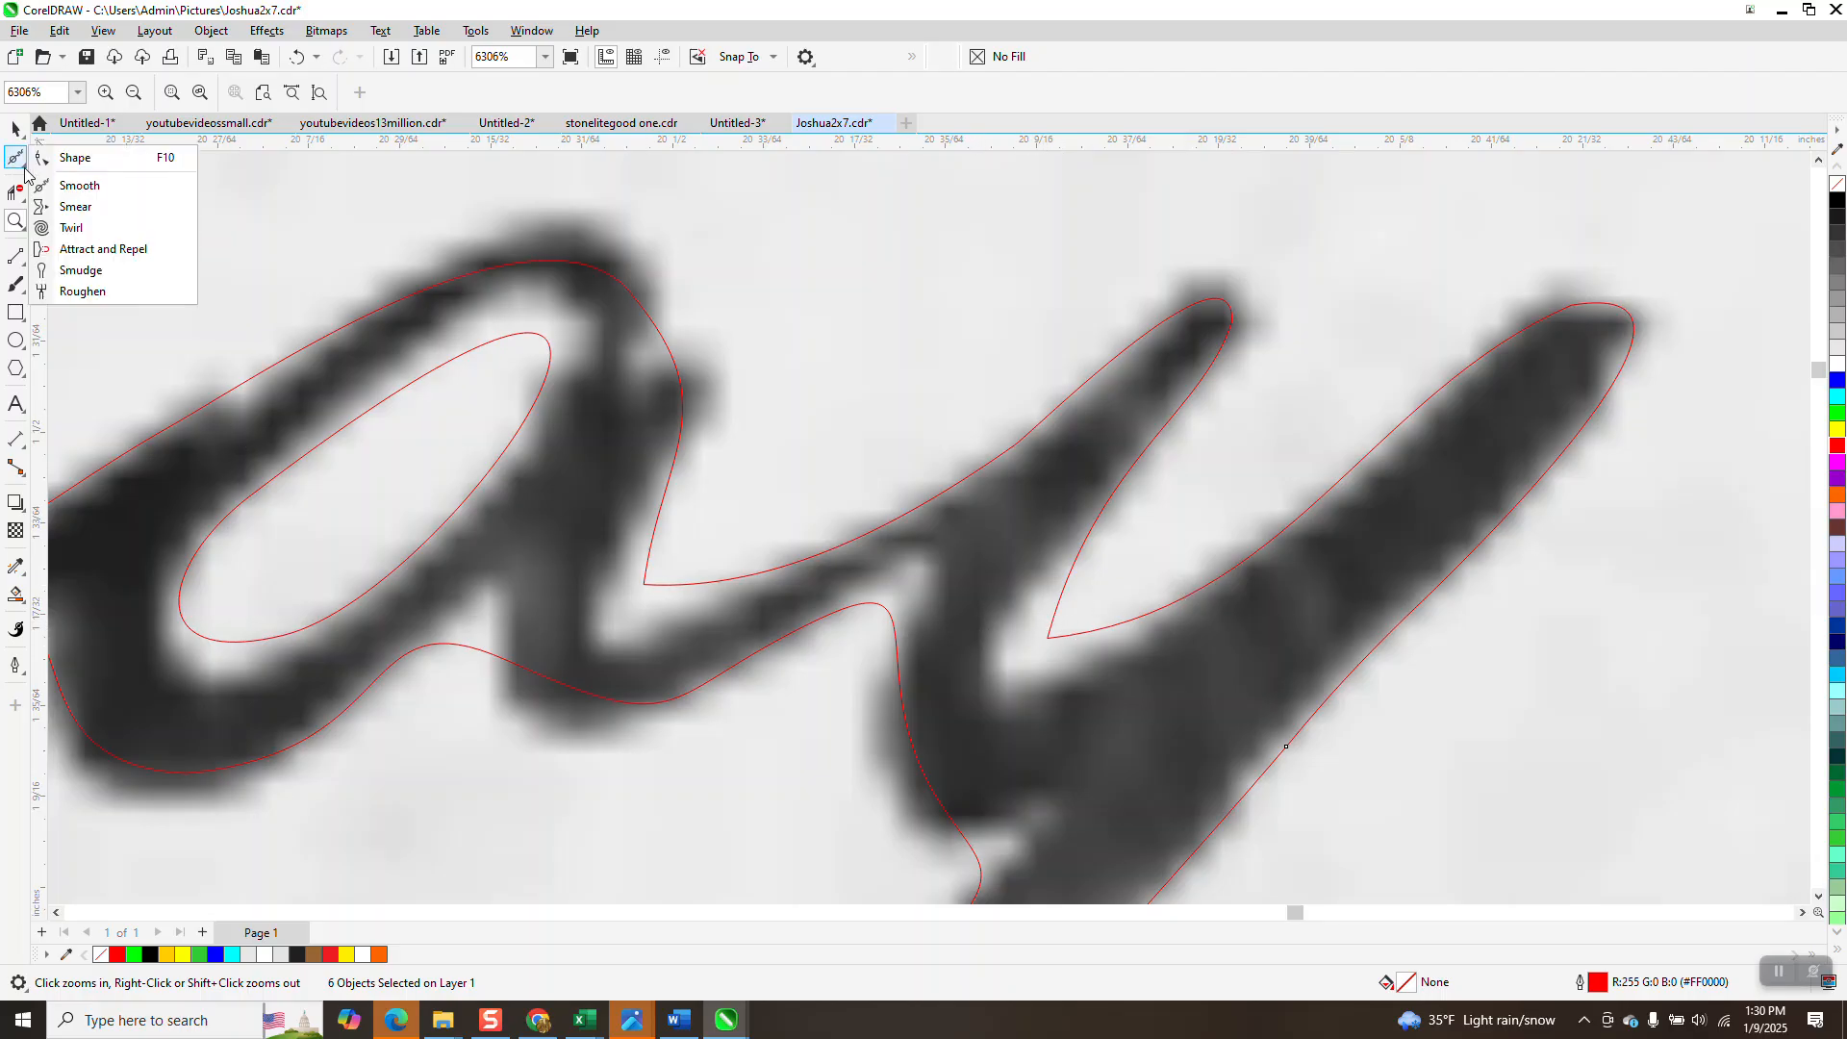
click(78, 152)
drag(1048, 638, 1003, 673)
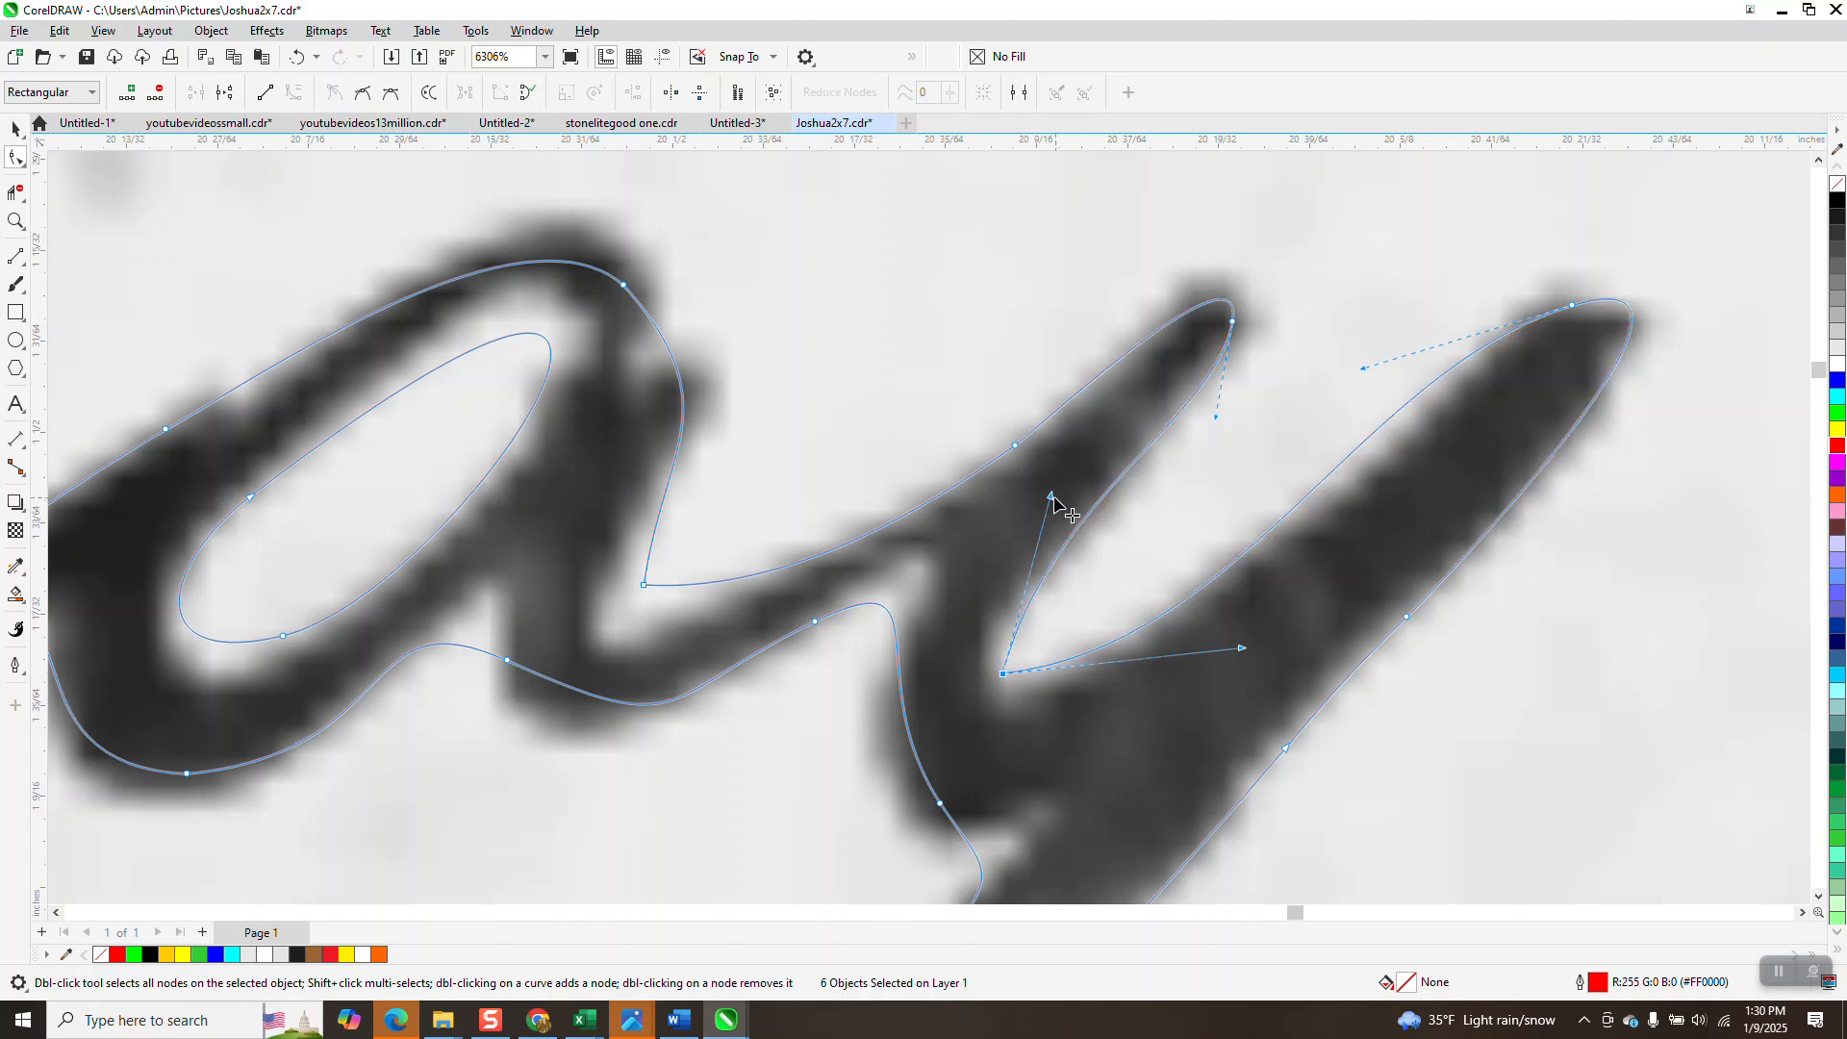
drag(1023, 547, 1007, 558)
drag(1239, 650, 1193, 669)
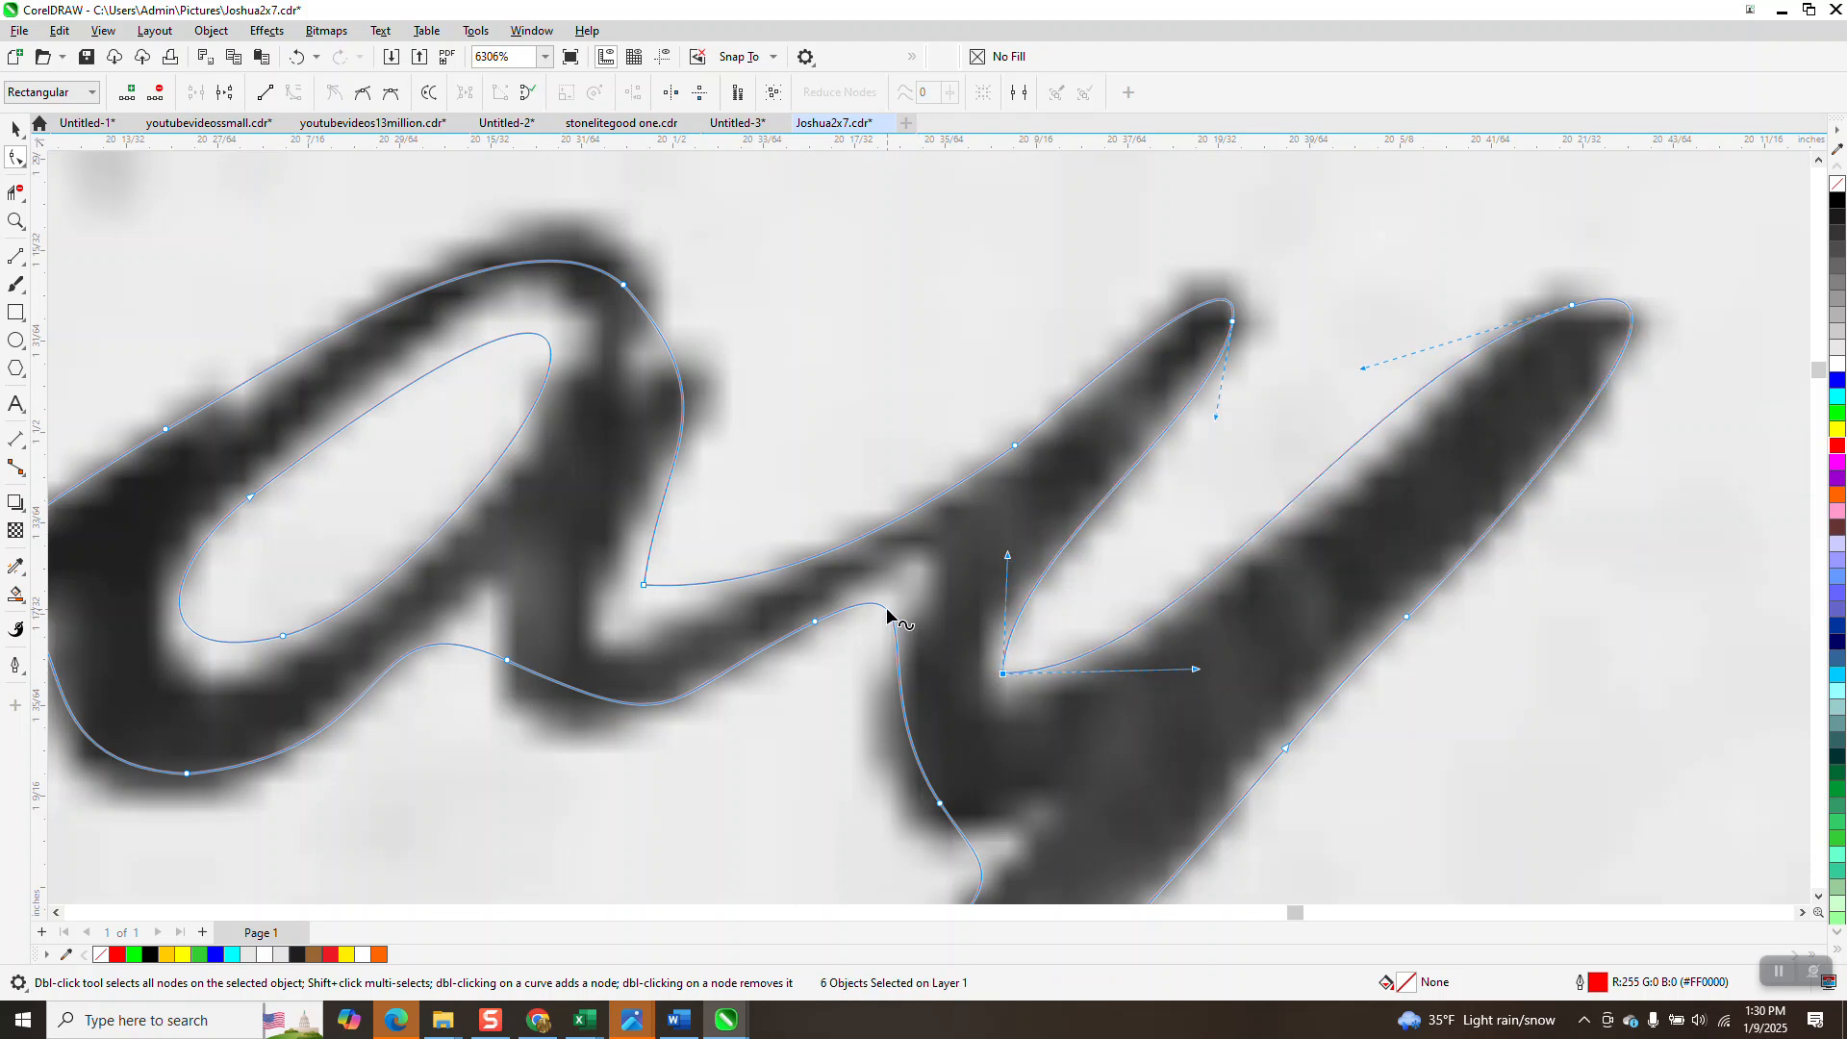
drag(886, 610, 908, 581)
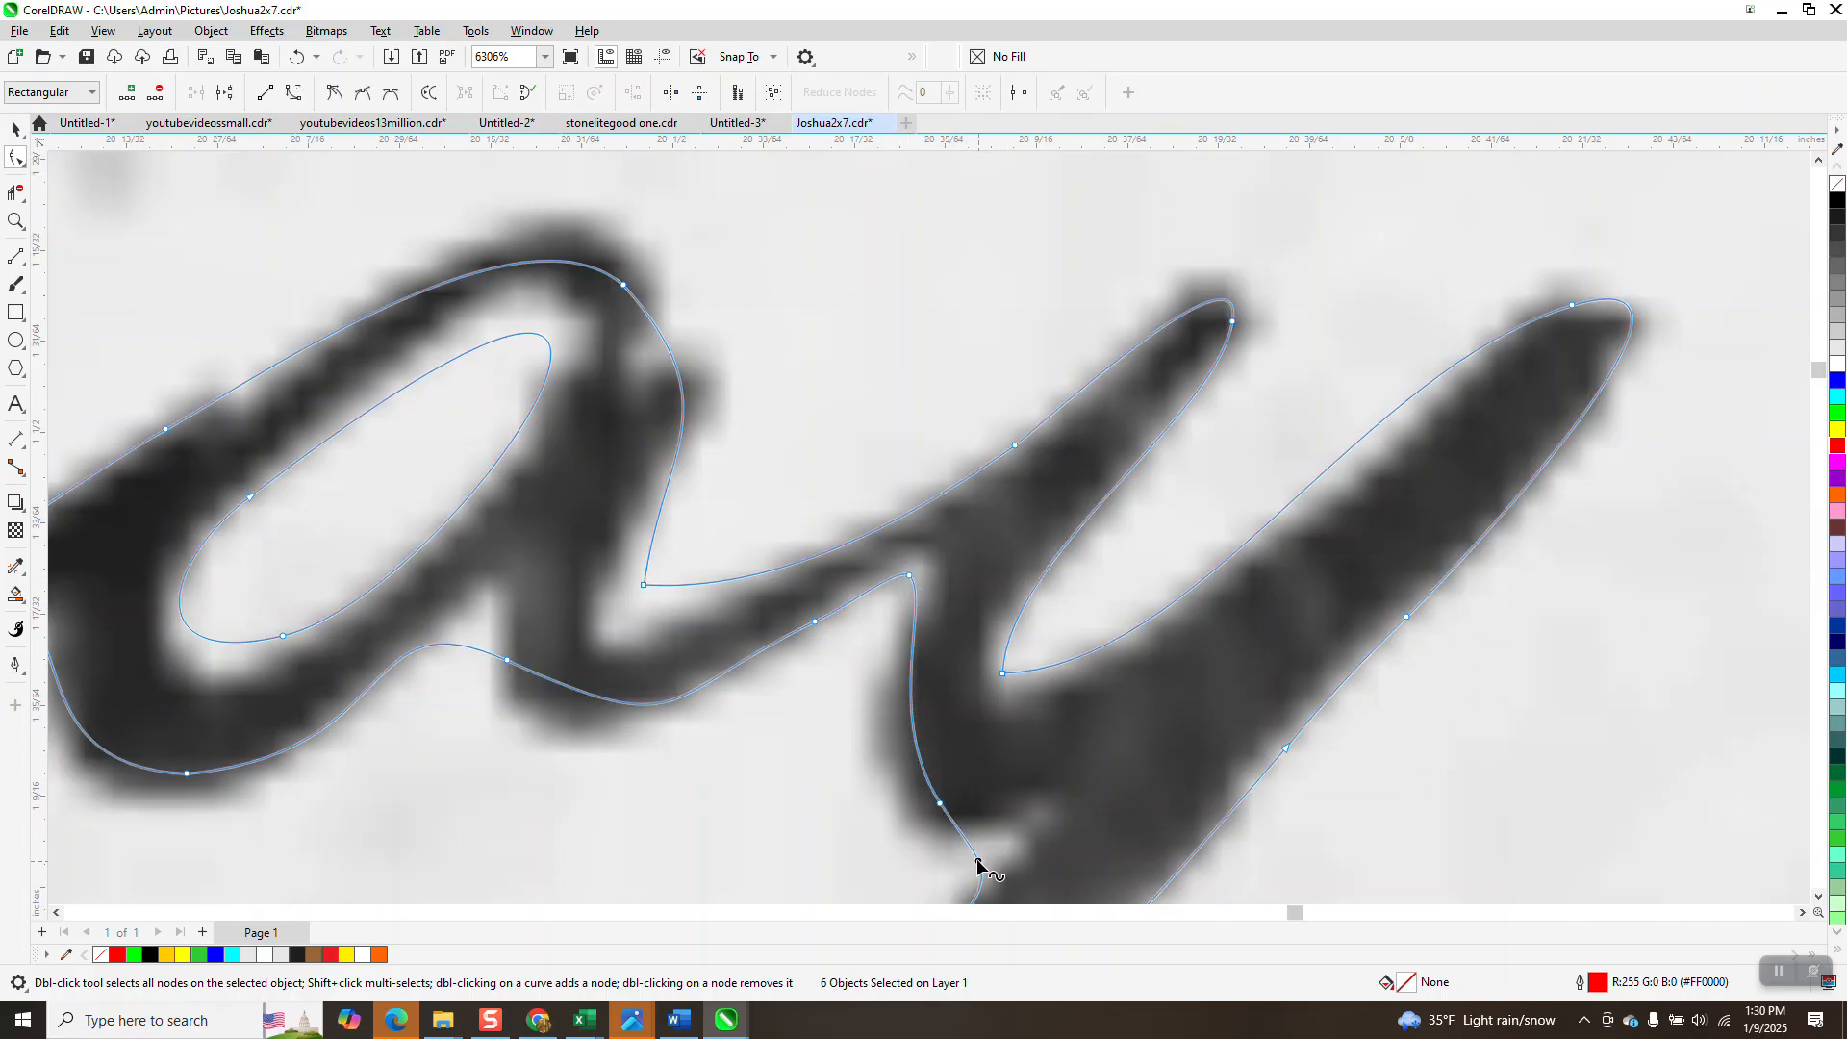
drag(988, 860, 922, 823)
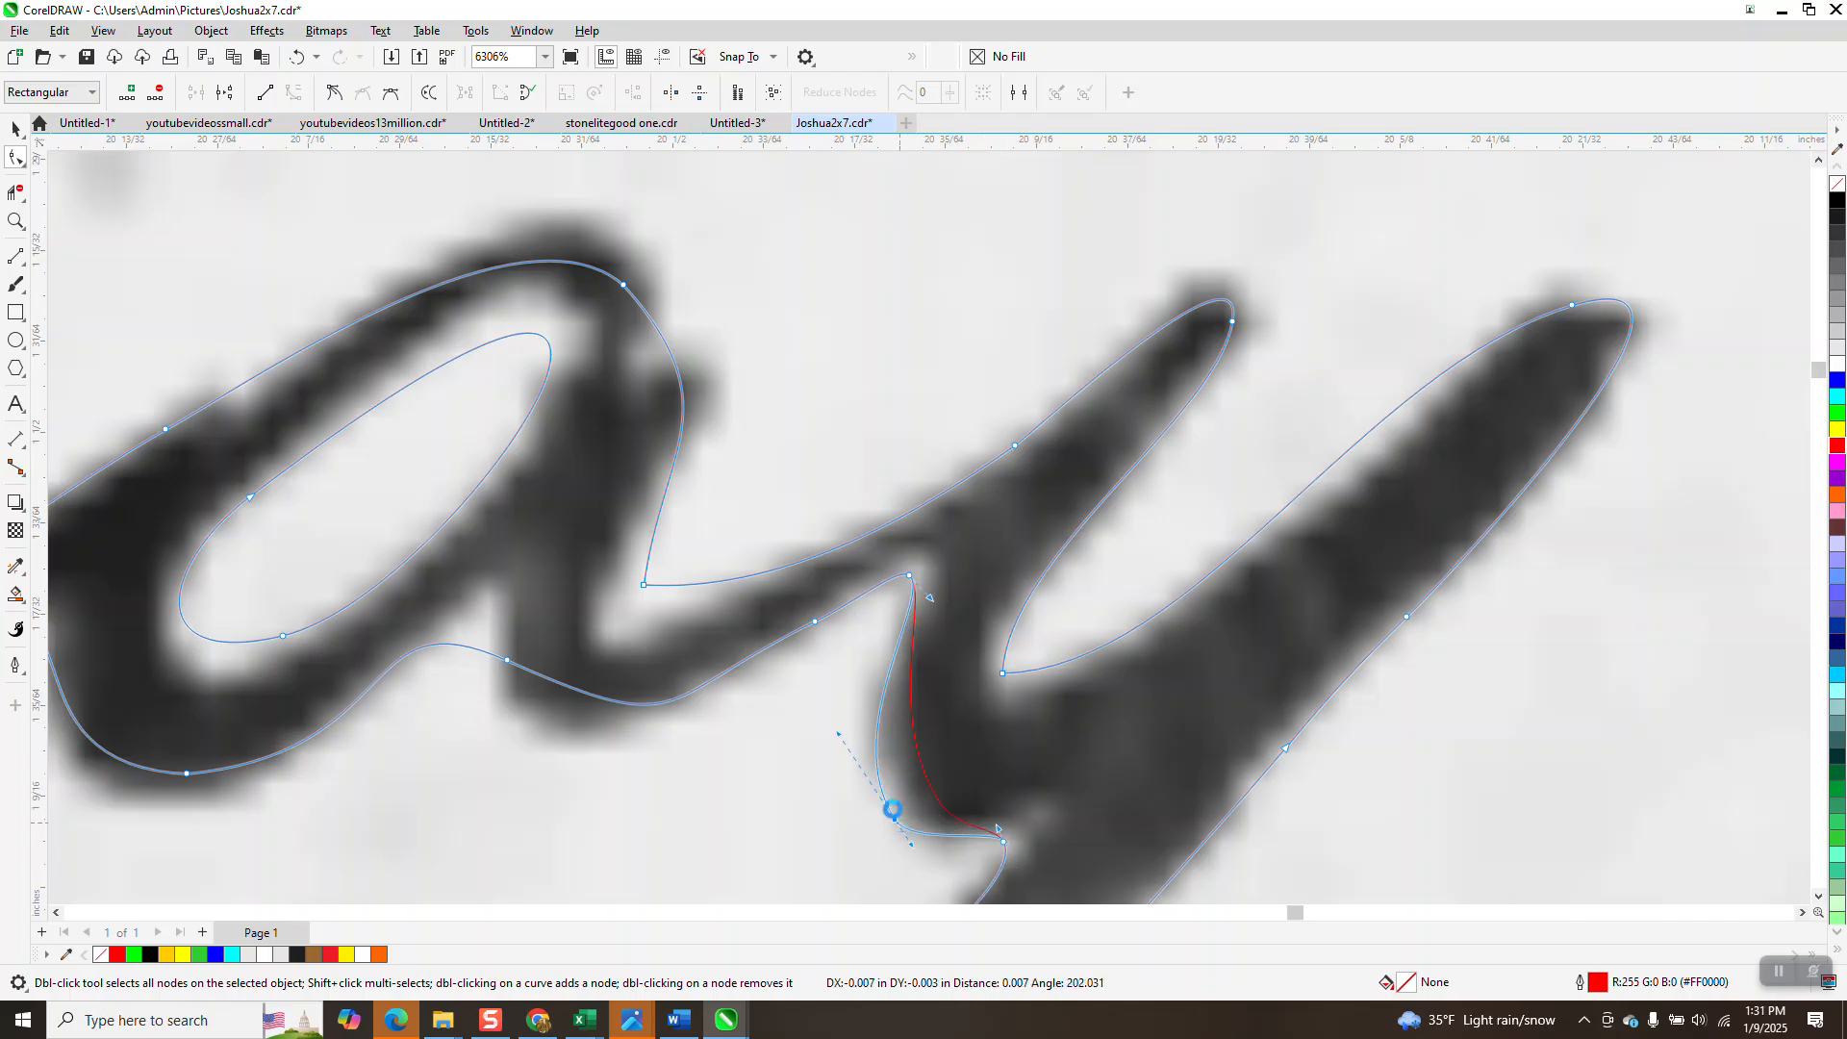
Refit the y's node and the a's inner corner node to the scan, undoing an unwanted loop.
drag(617, 703, 558, 731)
click(636, 585)
drag(646, 583, 626, 612)
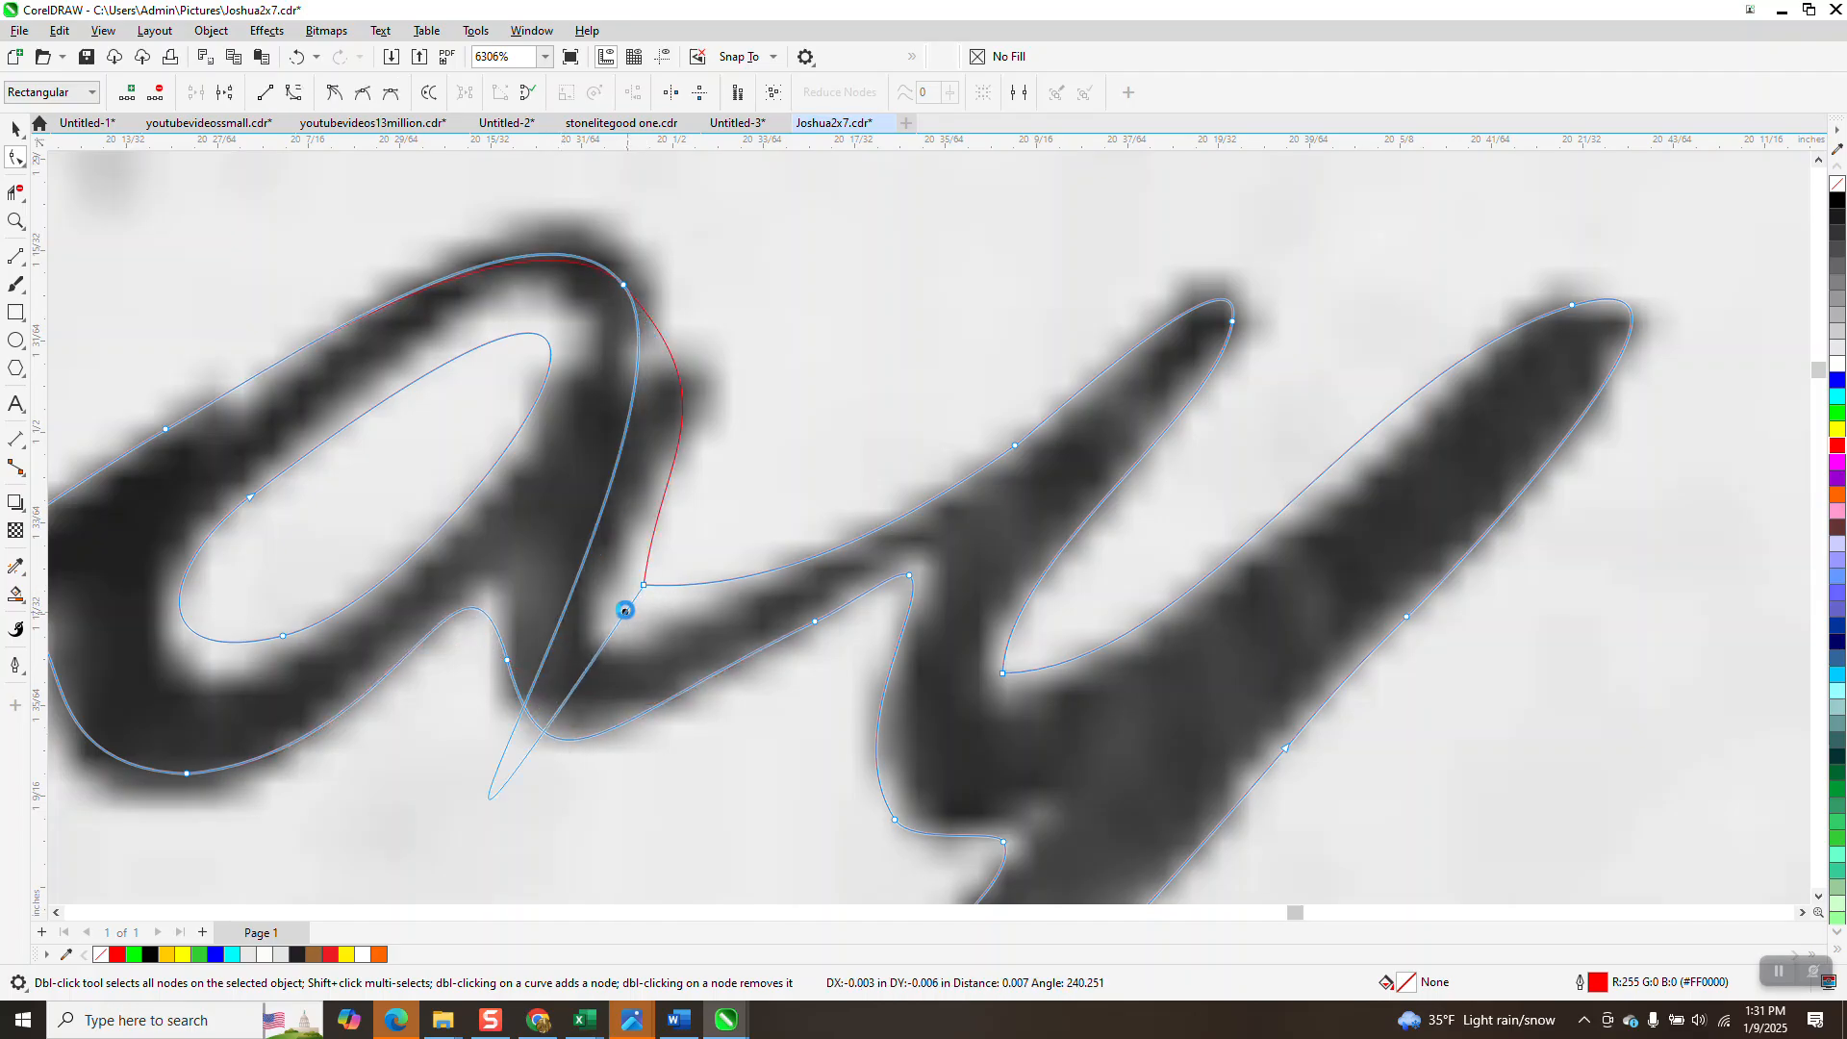
click(297, 57)
drag(641, 584, 613, 625)
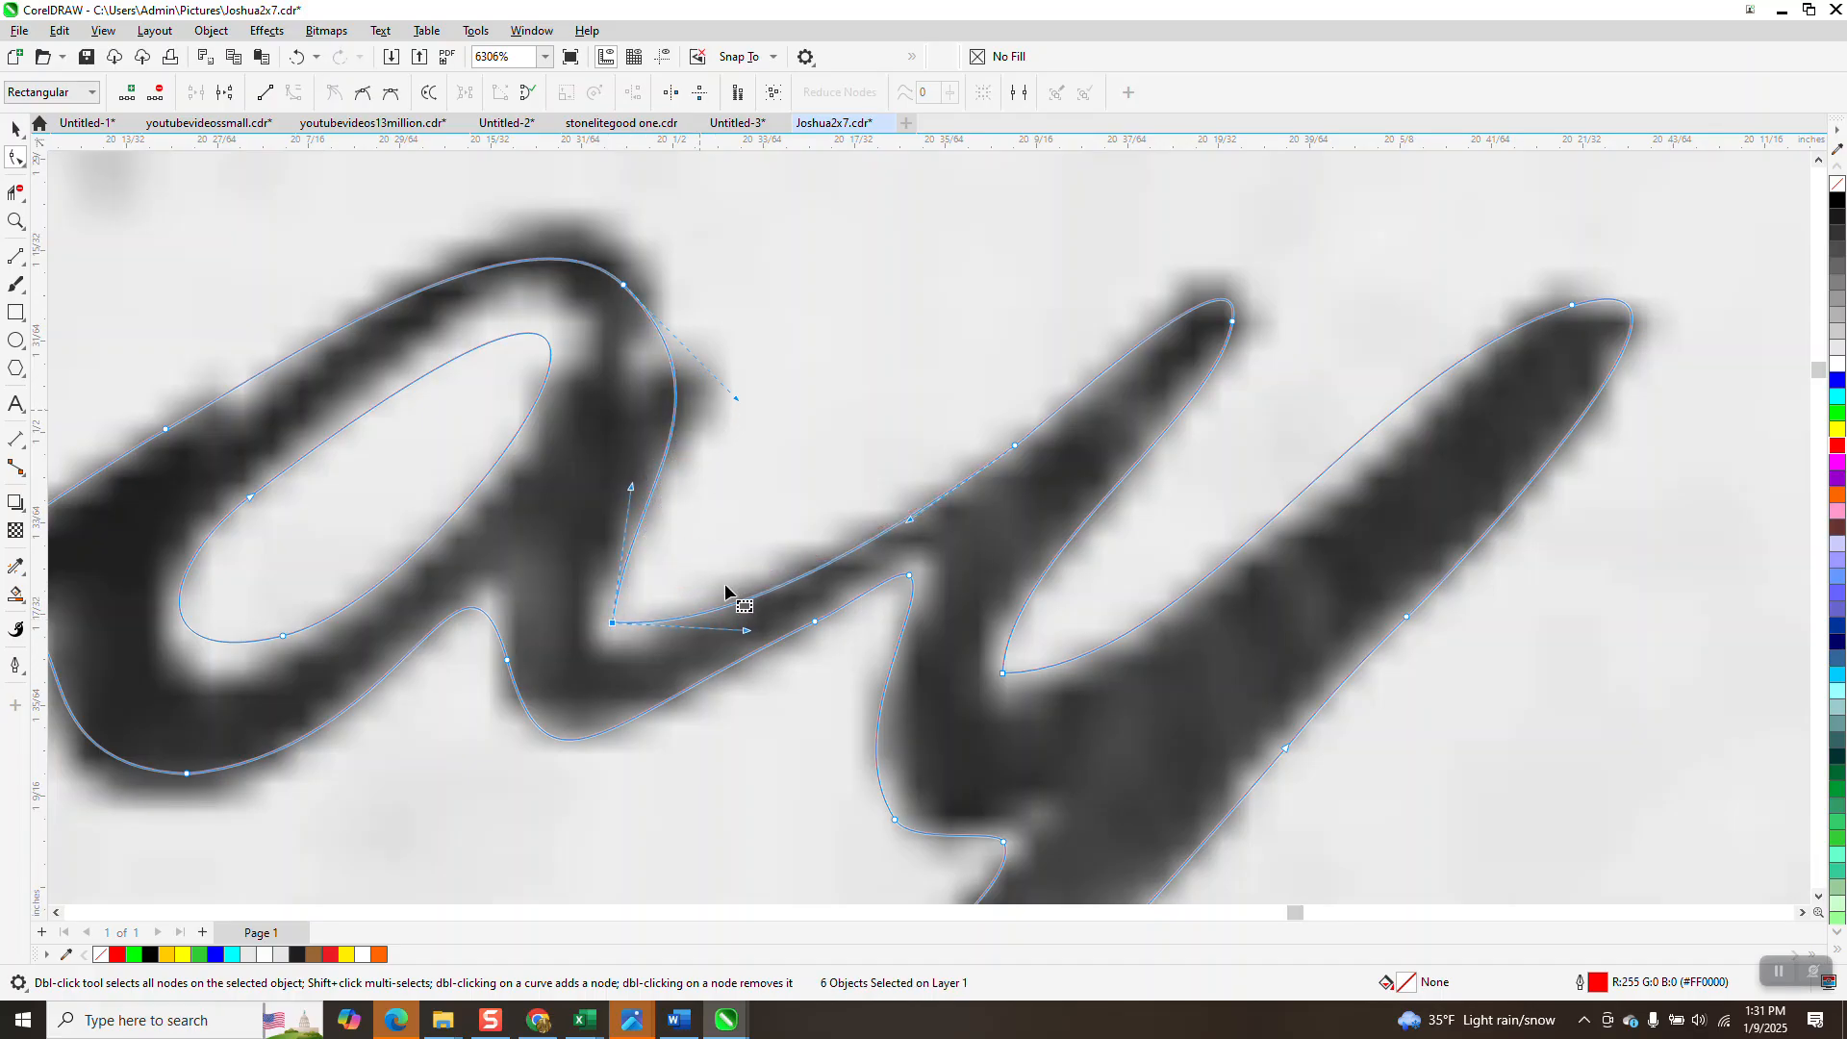
scroll(717, 445, down, 2)
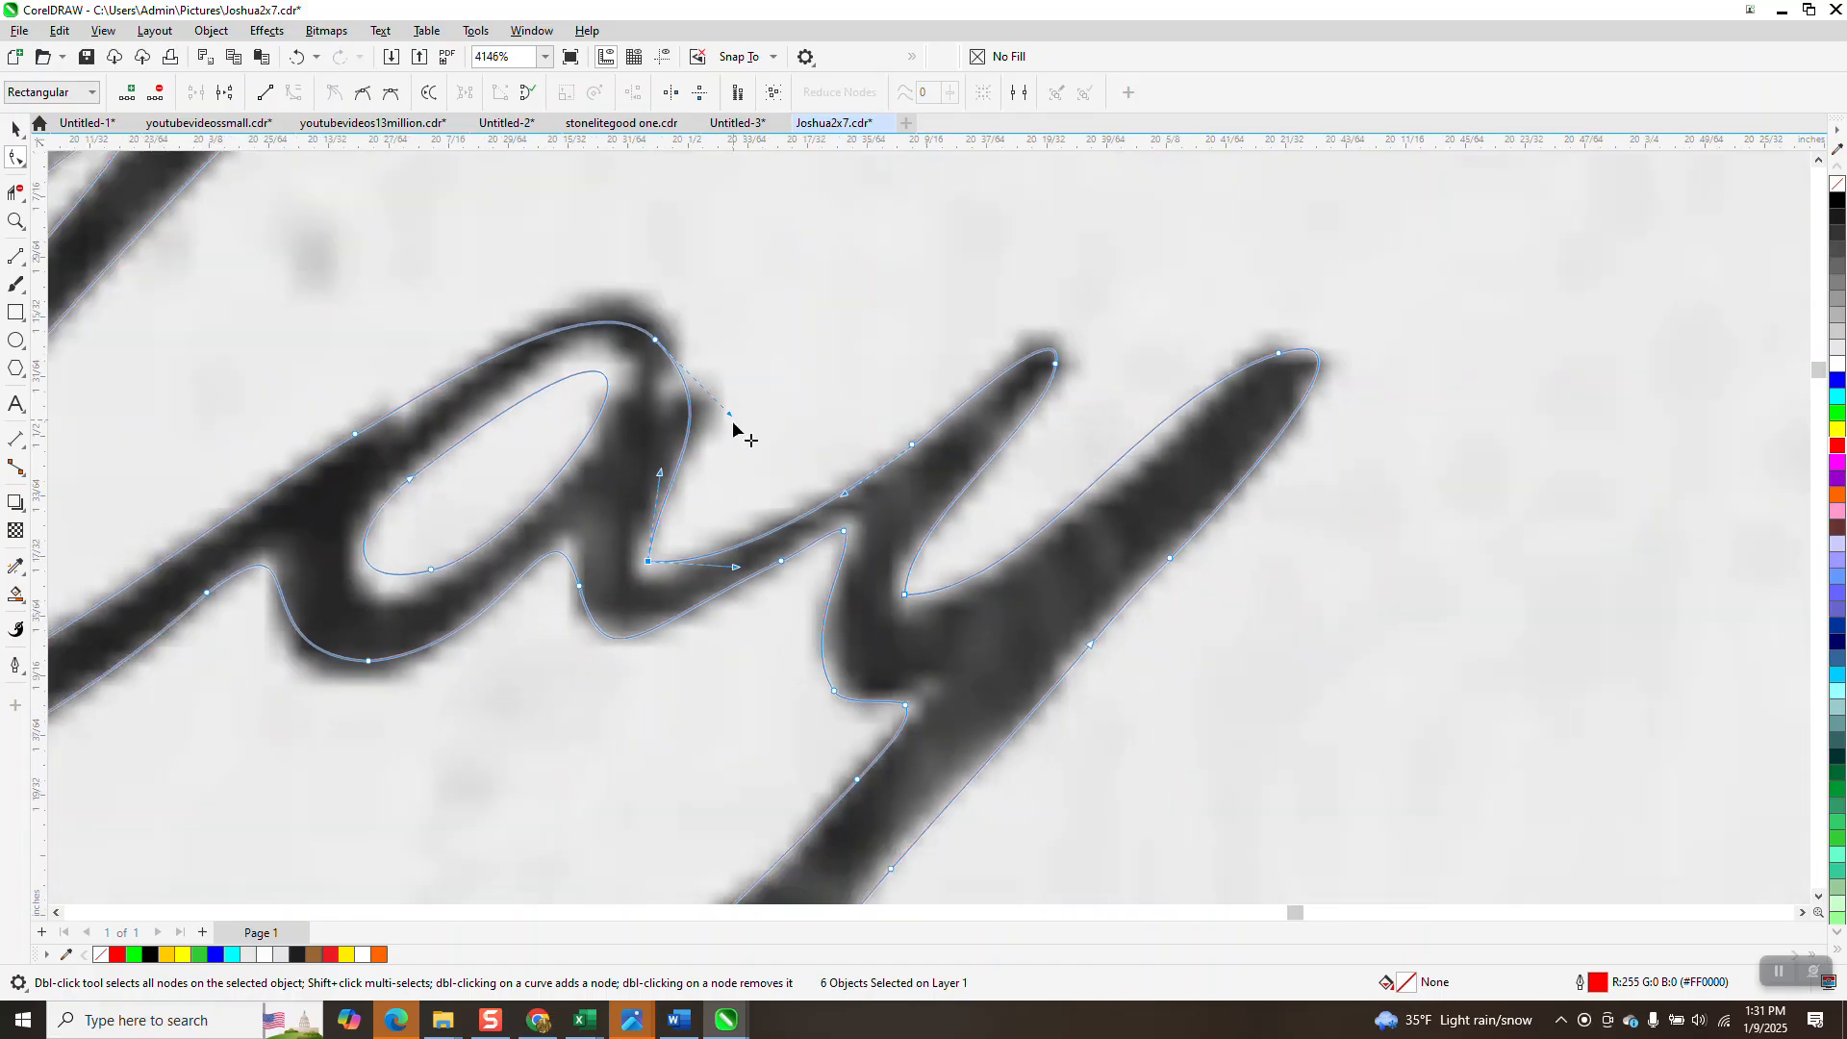
drag(372, 660, 363, 671)
scroll(804, 515, down, 2)
scroll(956, 394, down, 2)
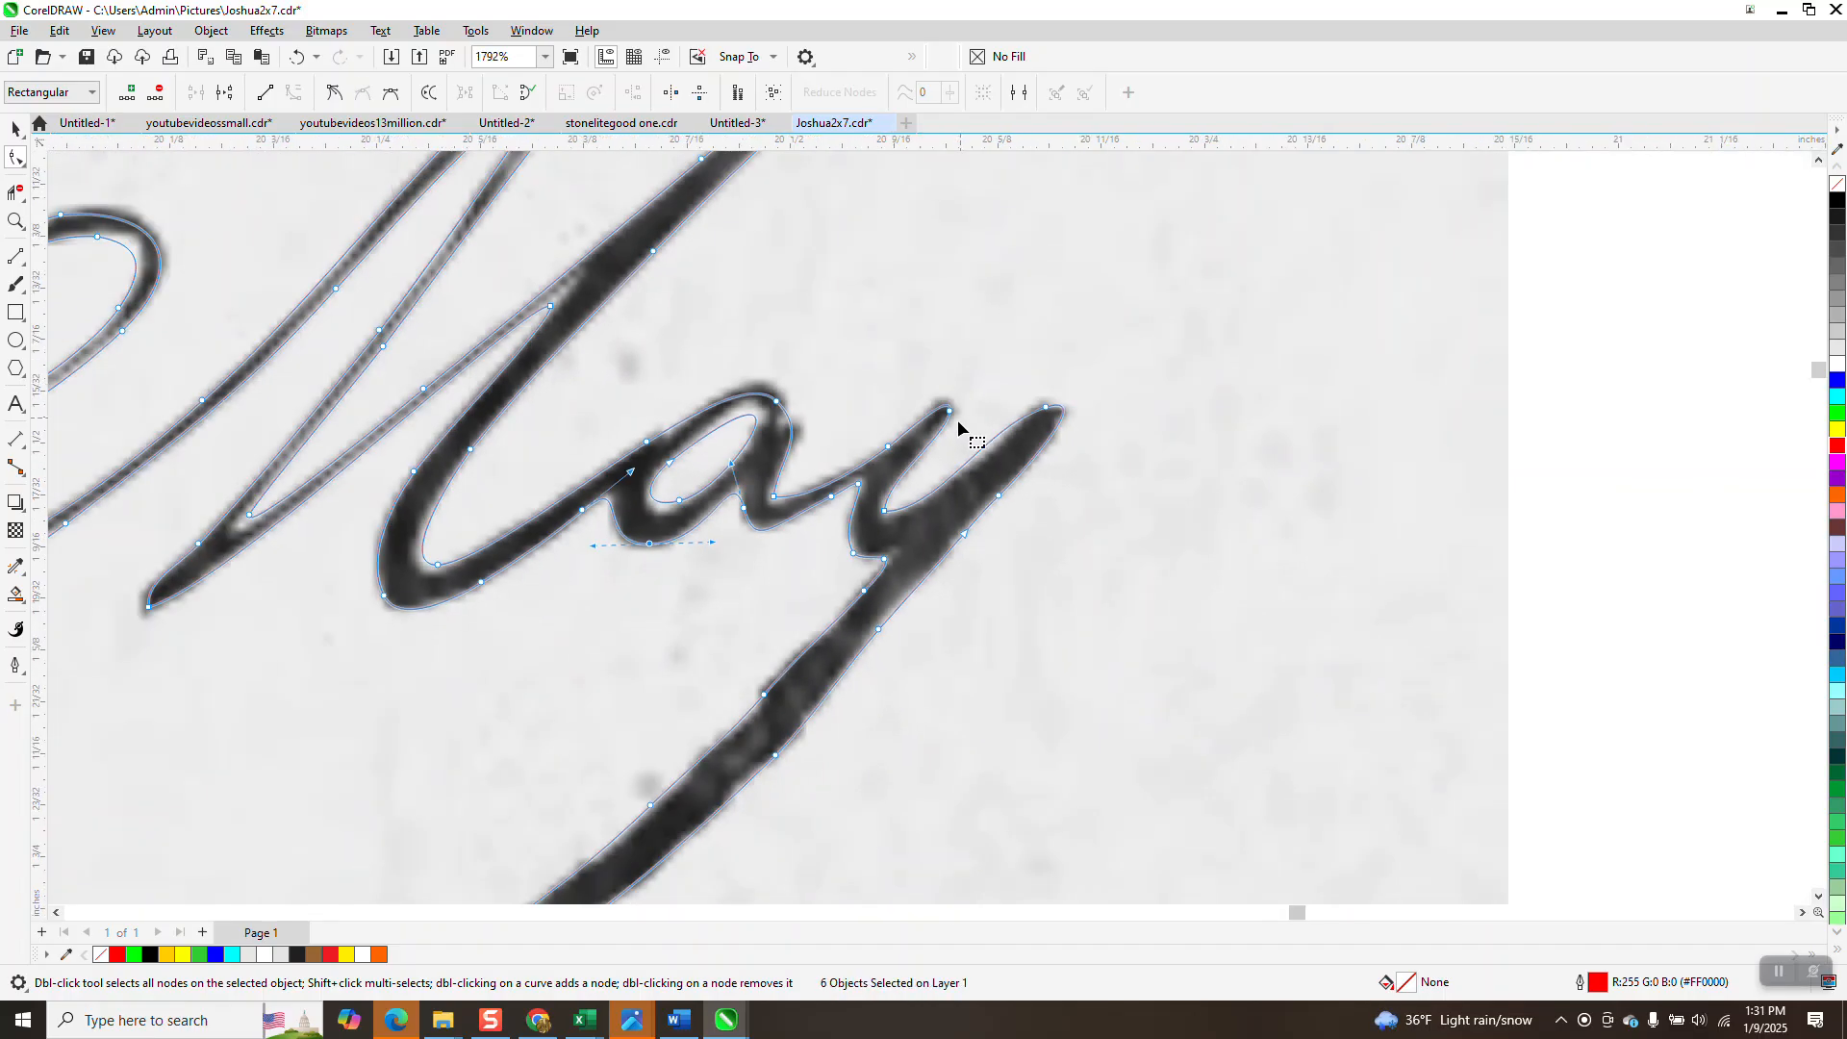
scroll(943, 437, down, 1)
scroll(1000, 457, down, 2)
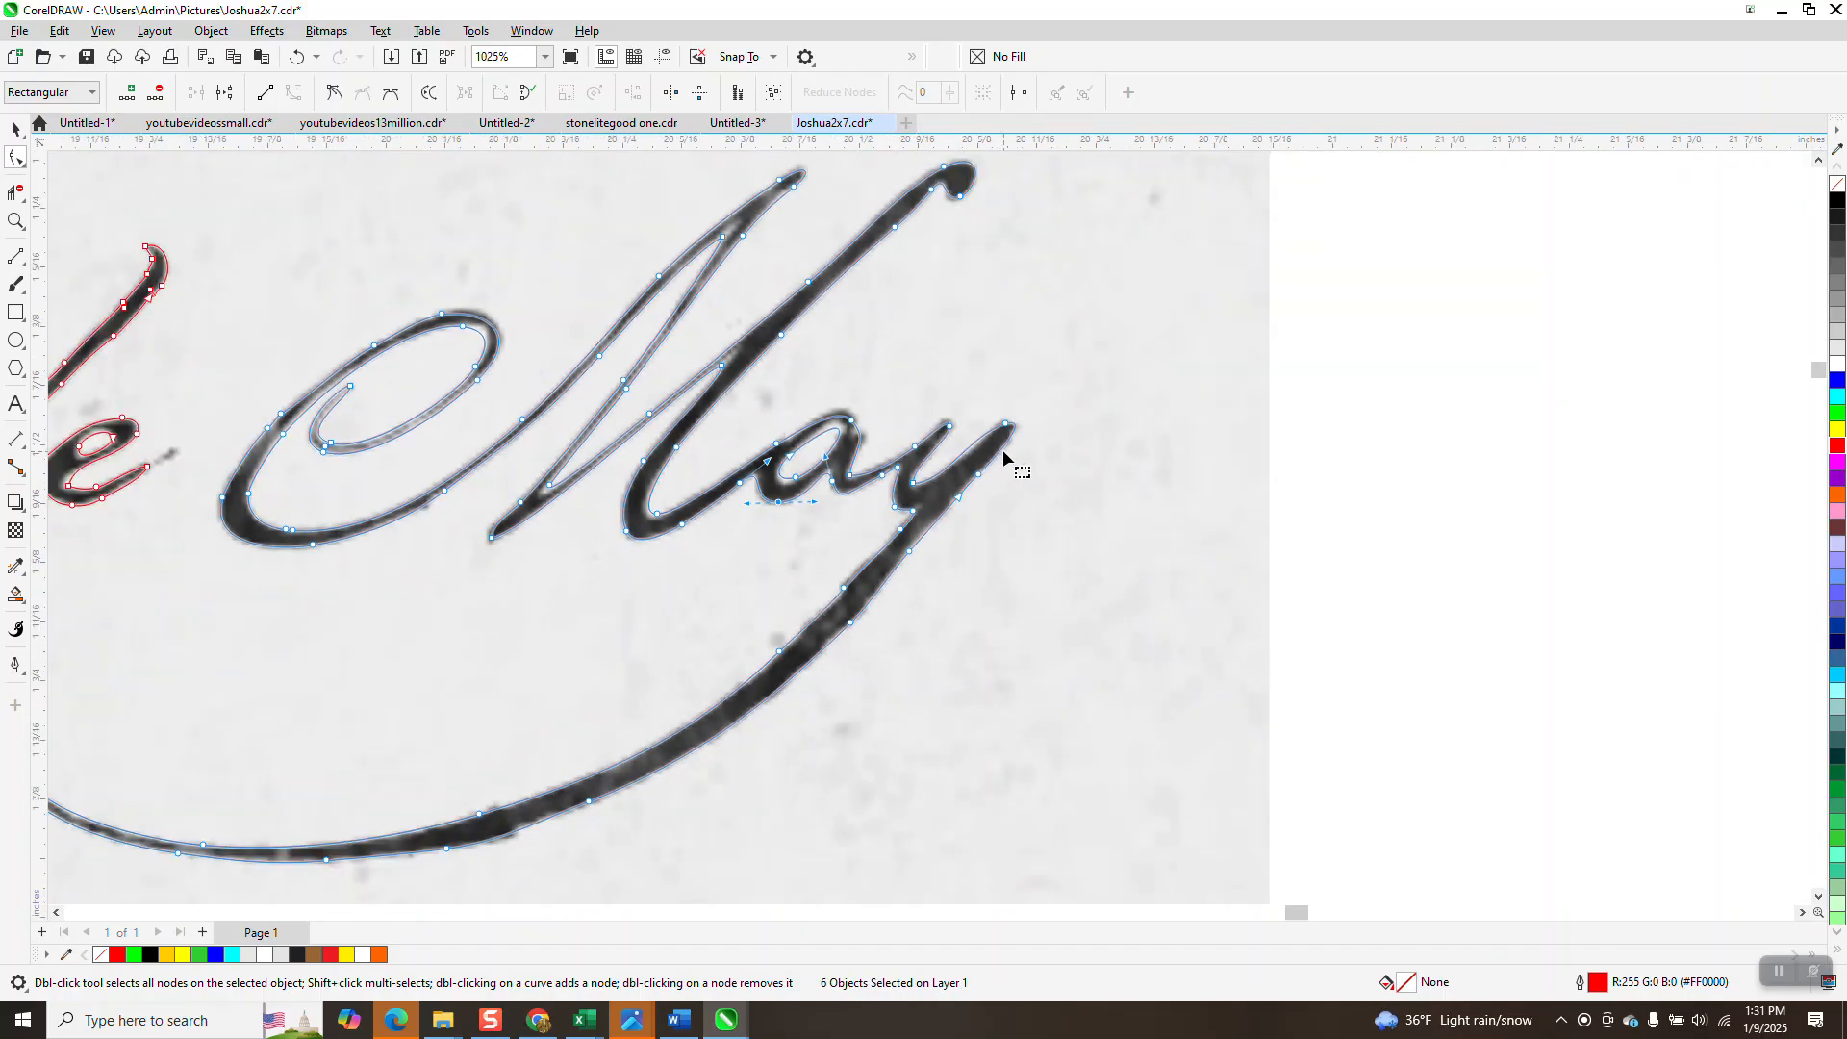
scroll(1037, 454, down, 3)
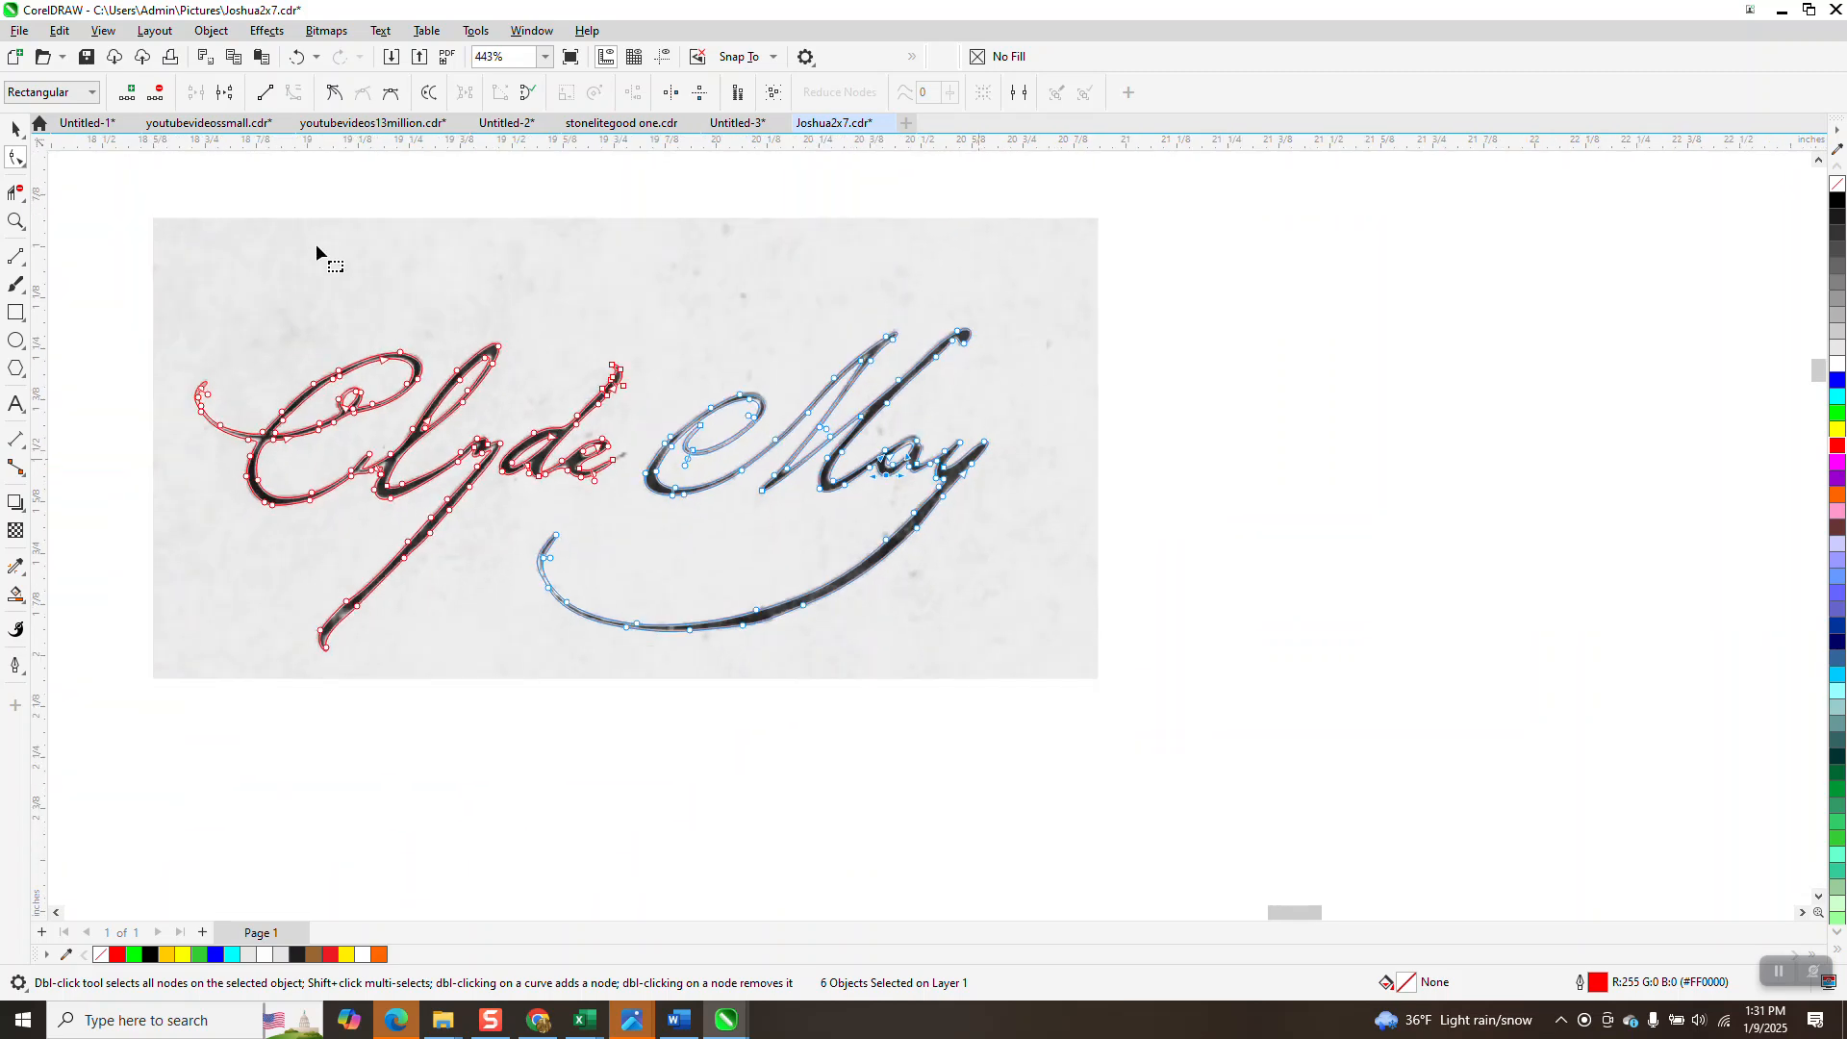
Move the background scan three inches right, off the red tracing.
click(11, 128)
click(471, 245)
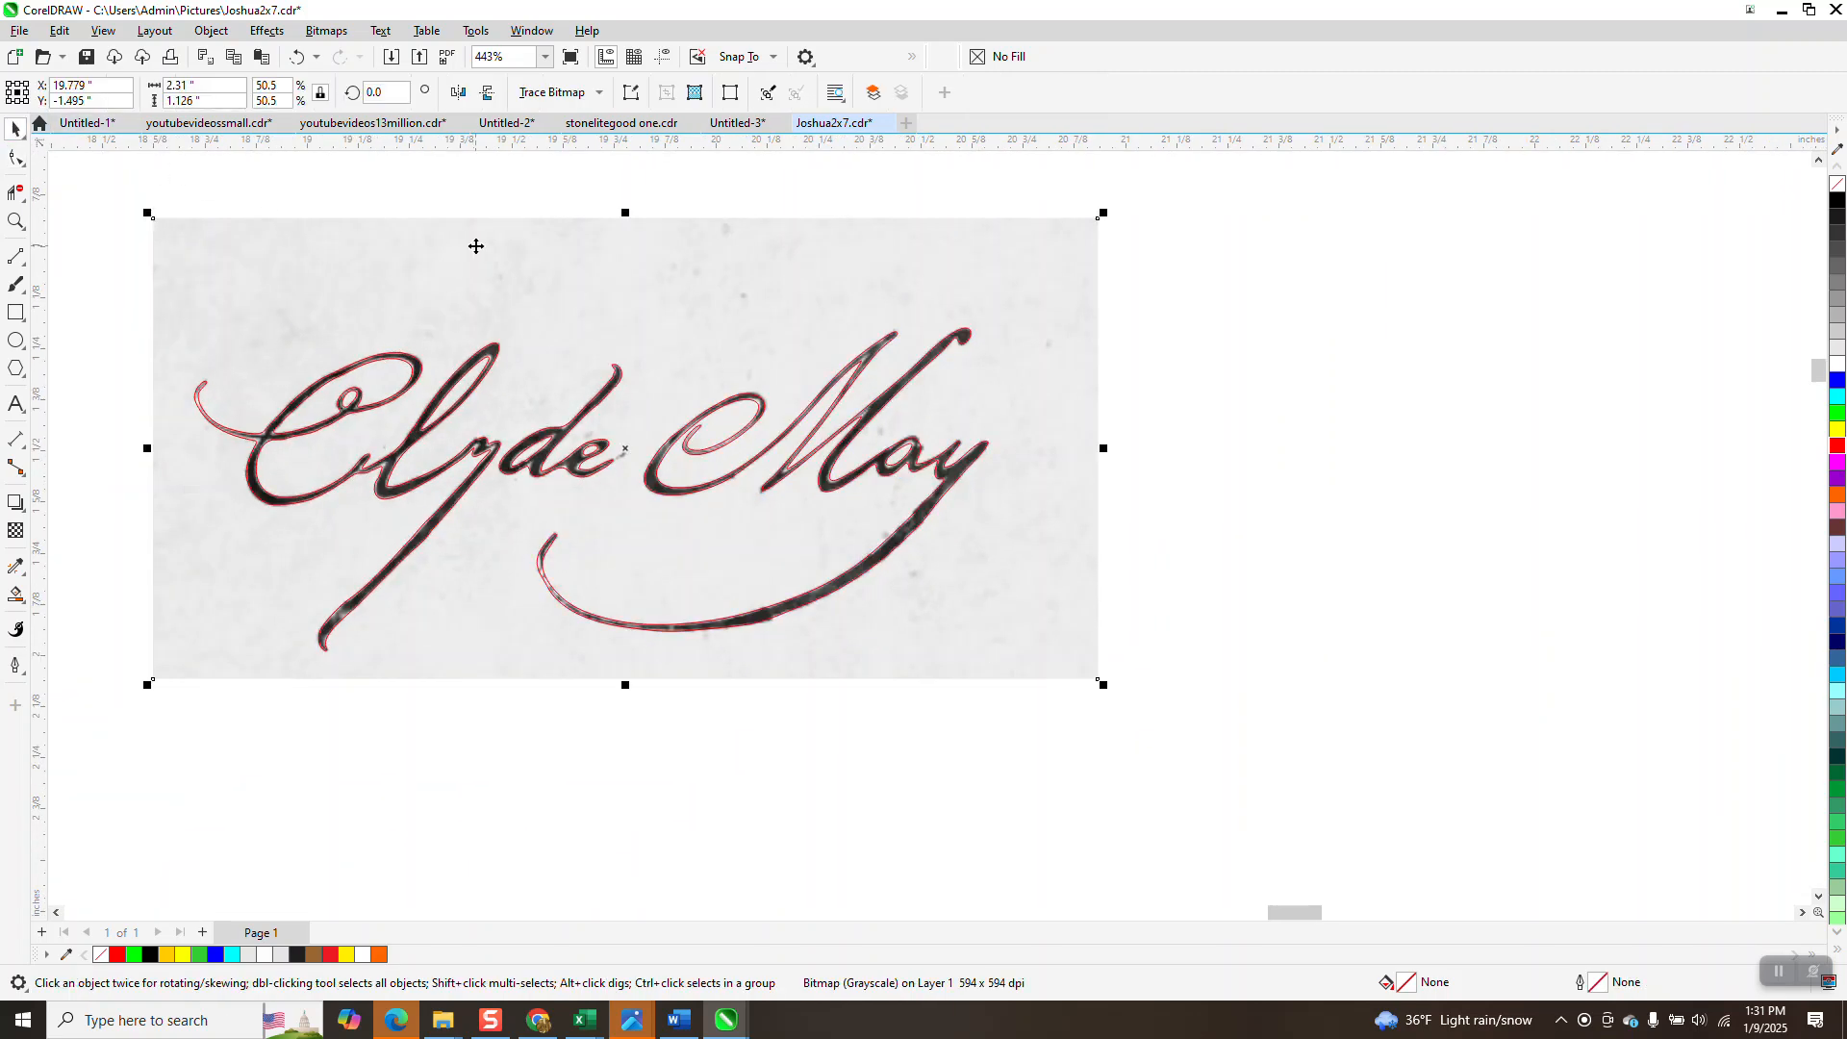
key(Right)
scroll(604, 321, down, 1)
click(173, 285)
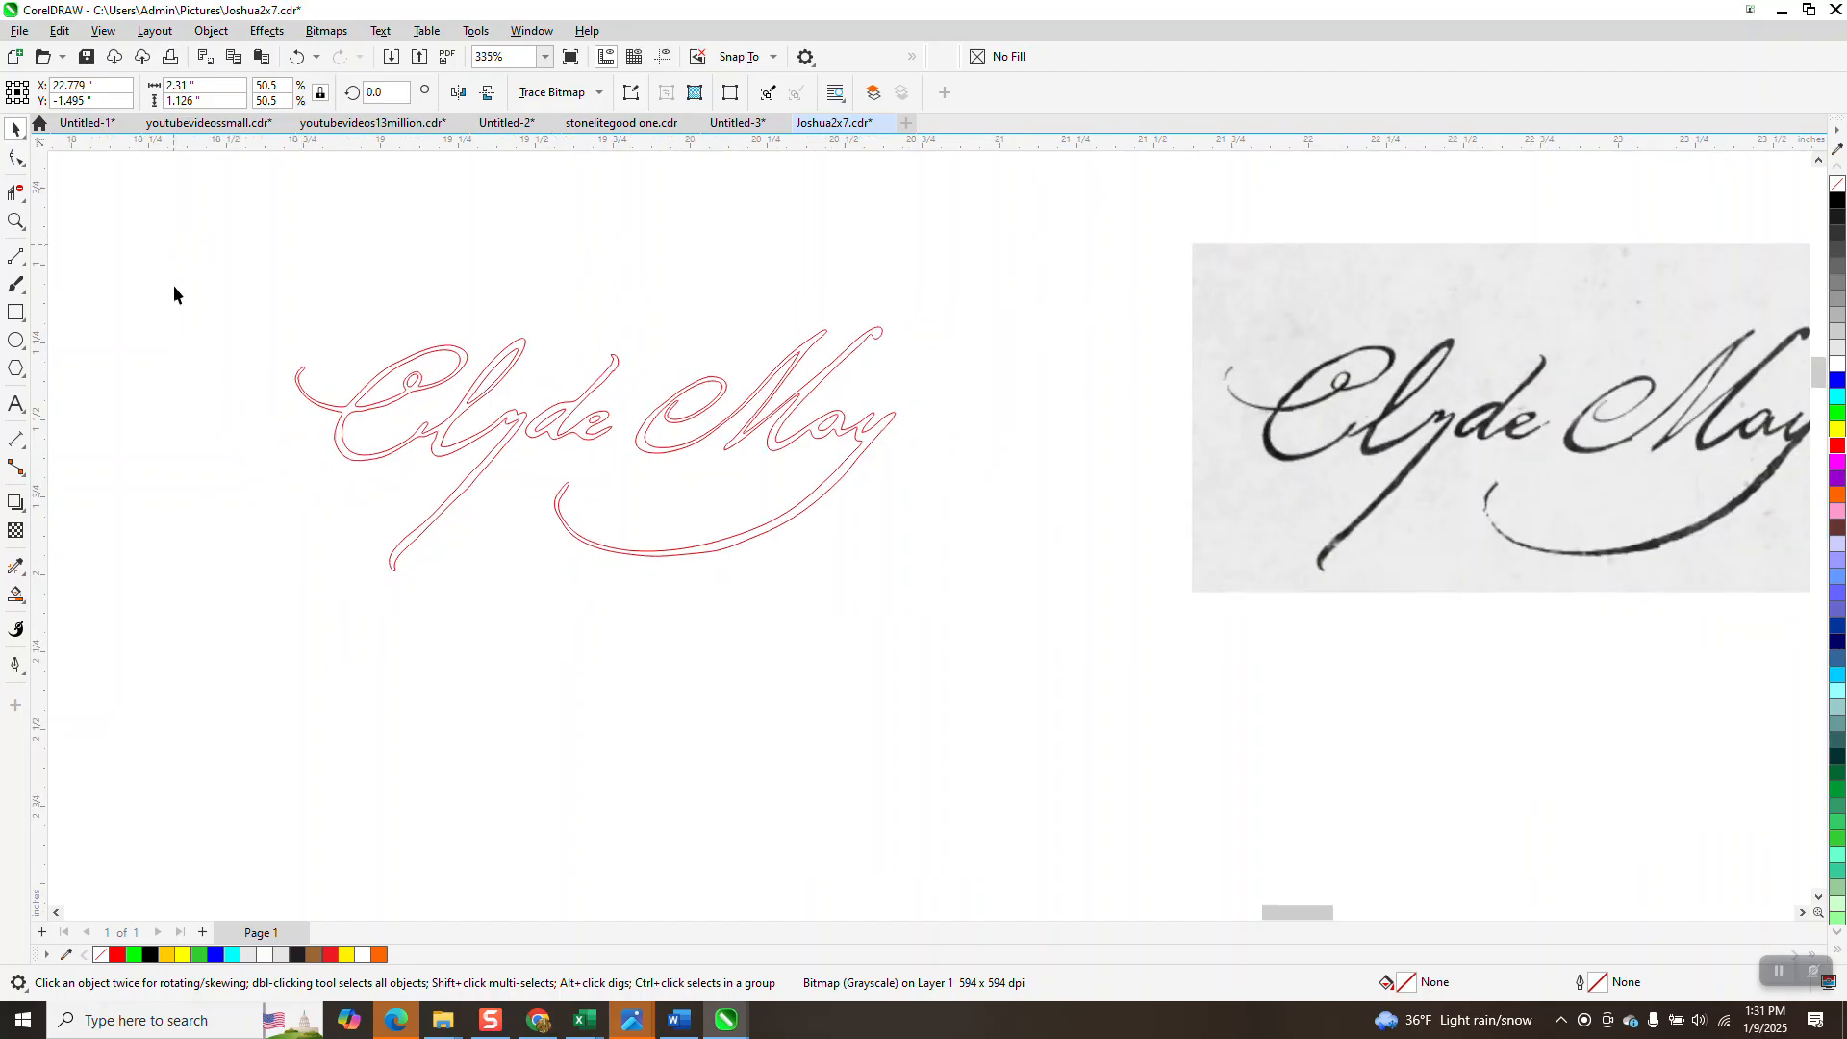
Fill the enclosed signature region solid black using Smart Fill with a black fill colour.
drag(953, 588, 952, 589)
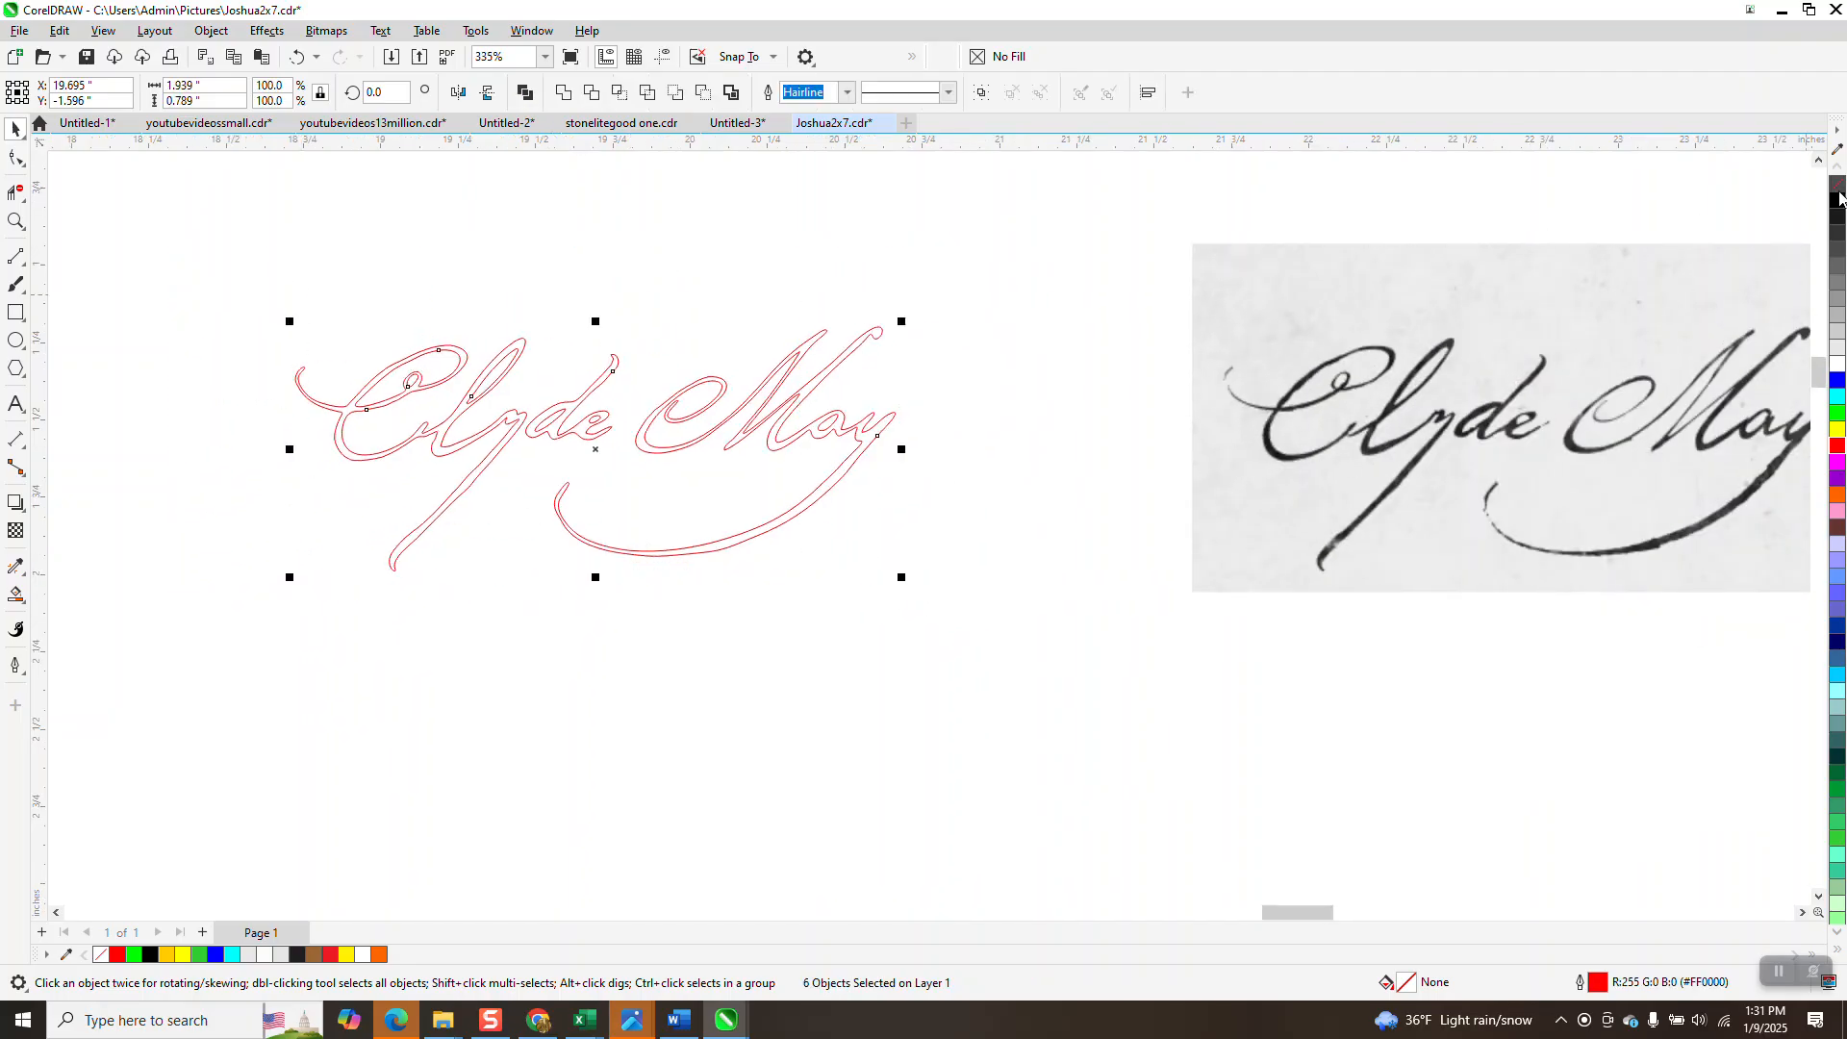
click(1837, 205)
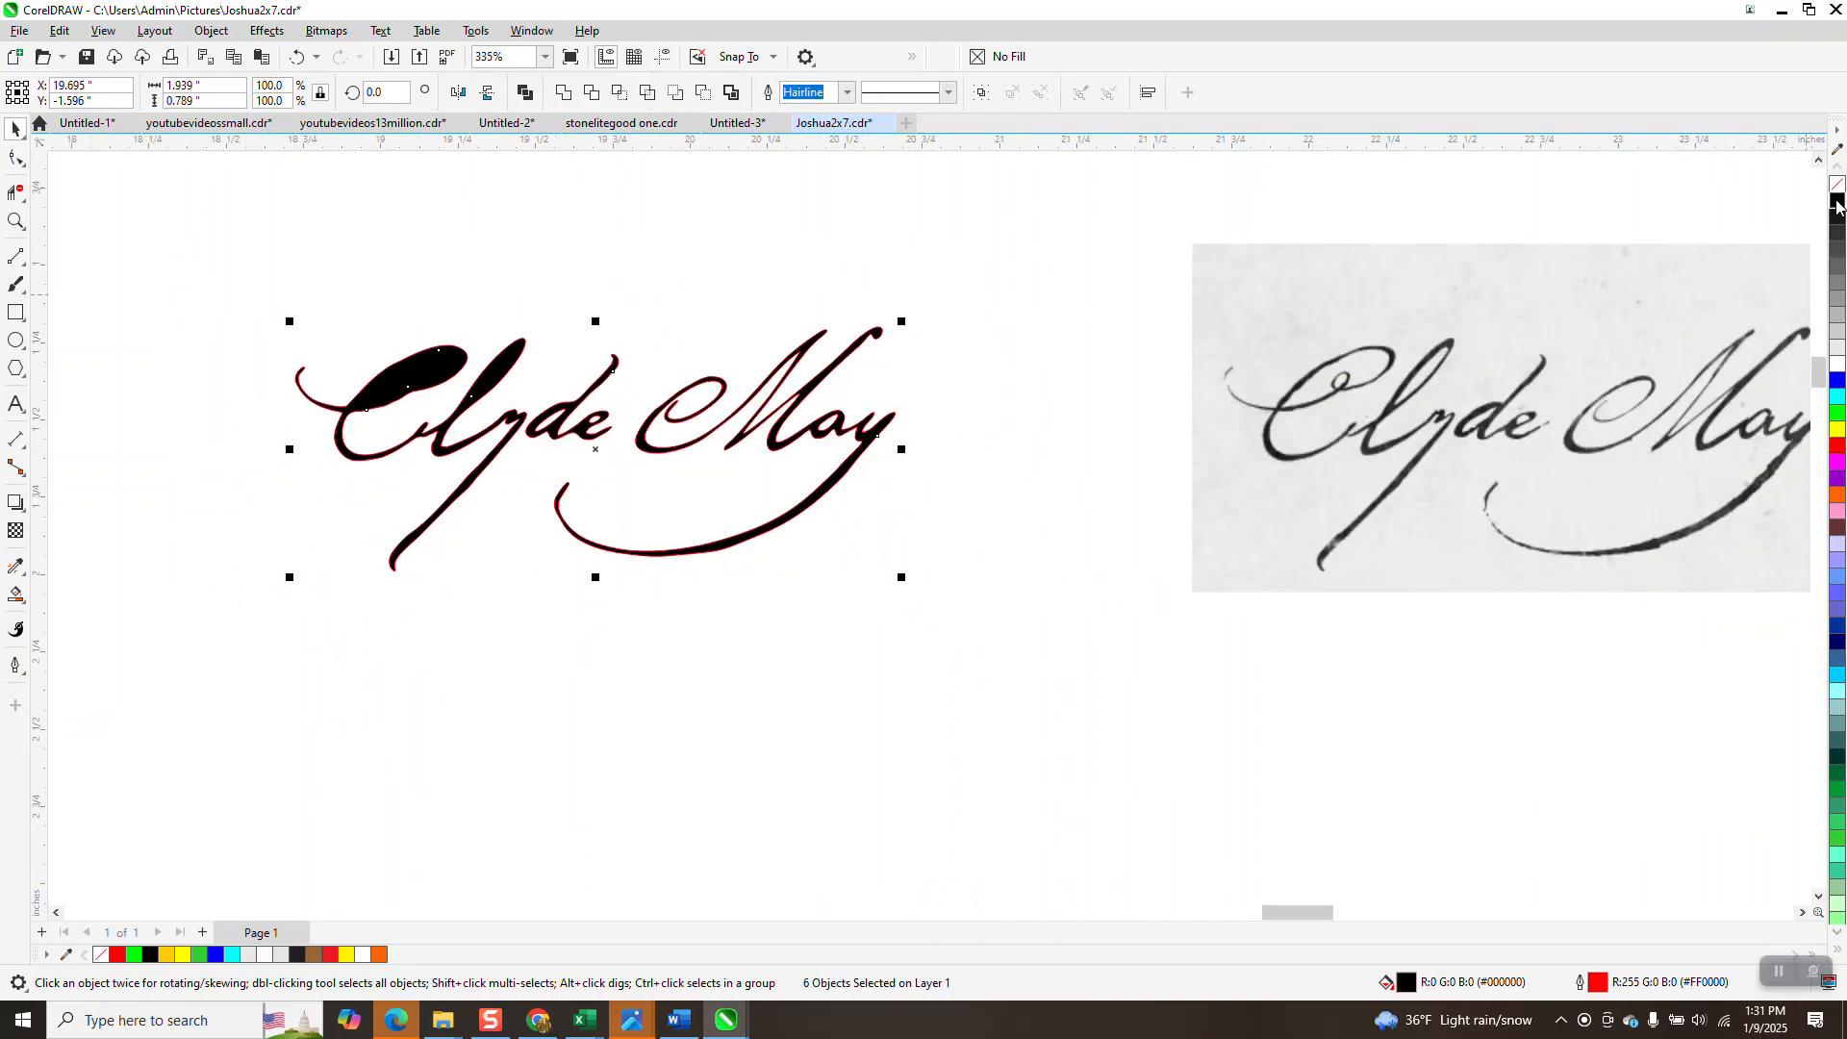
click(296, 58)
click(16, 596)
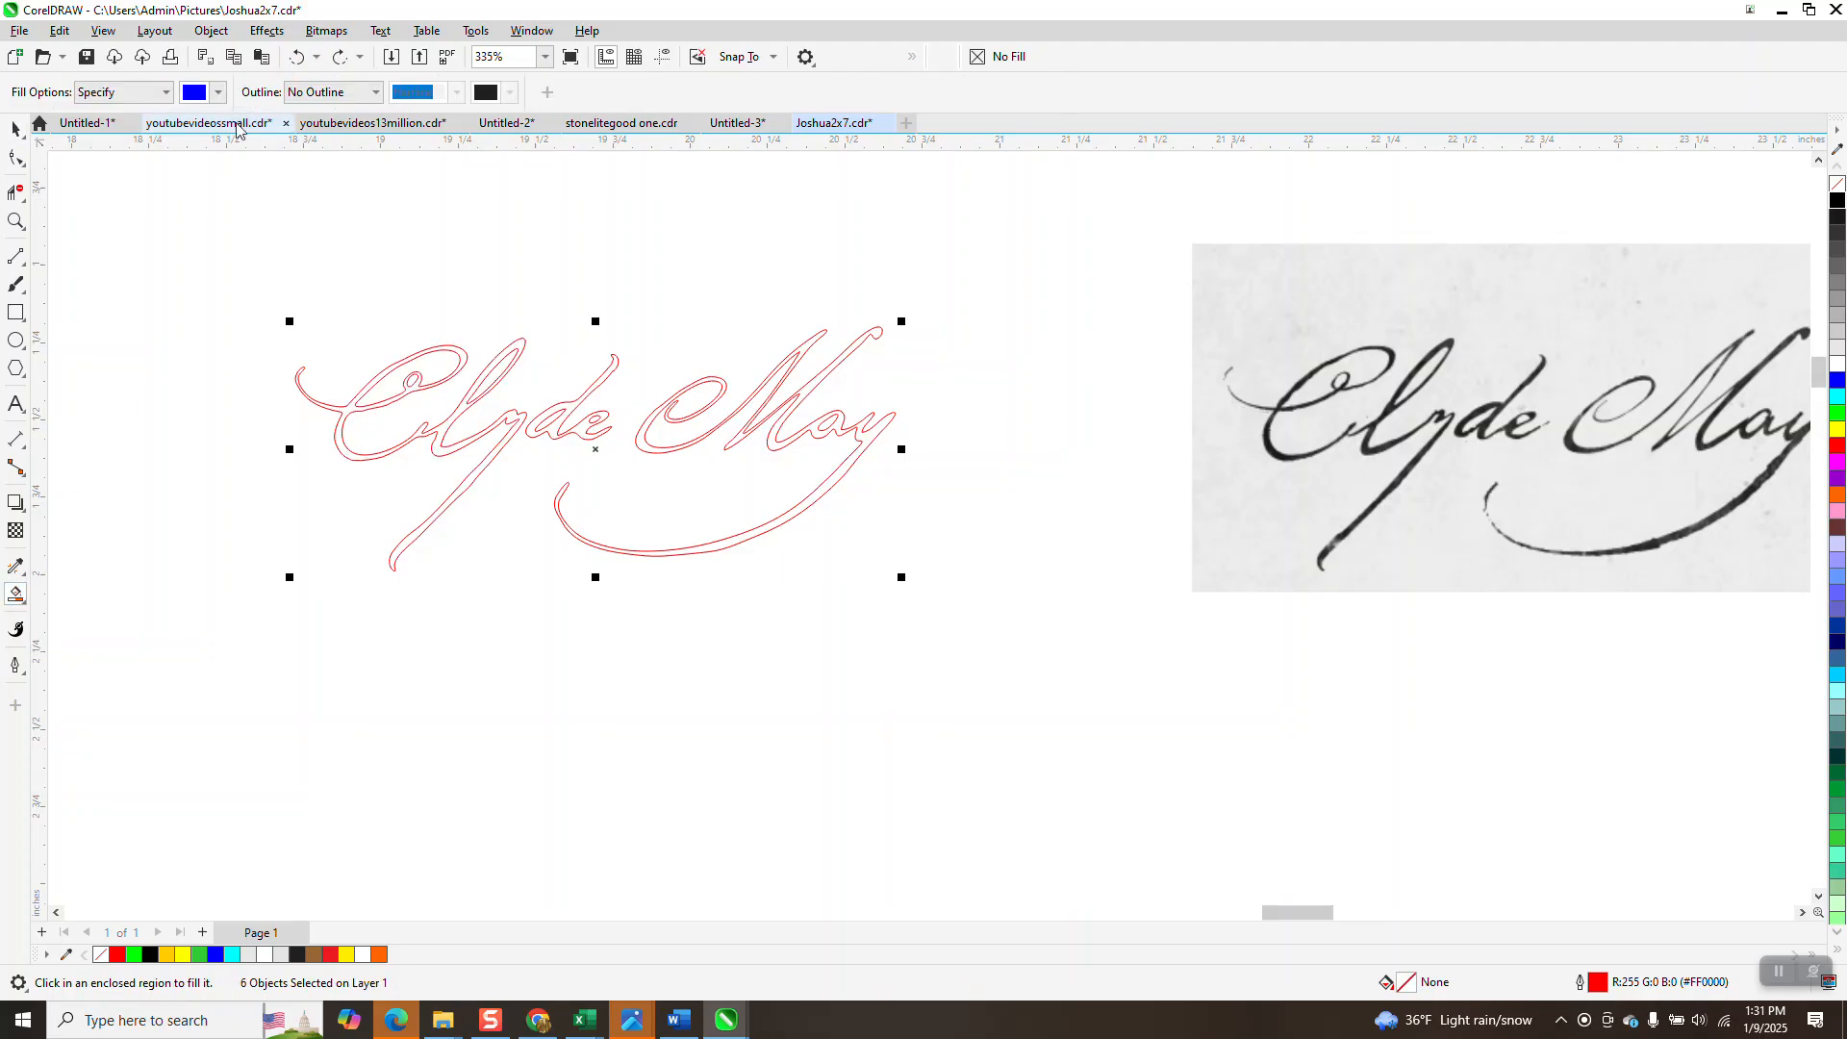
click(218, 92)
click(208, 189)
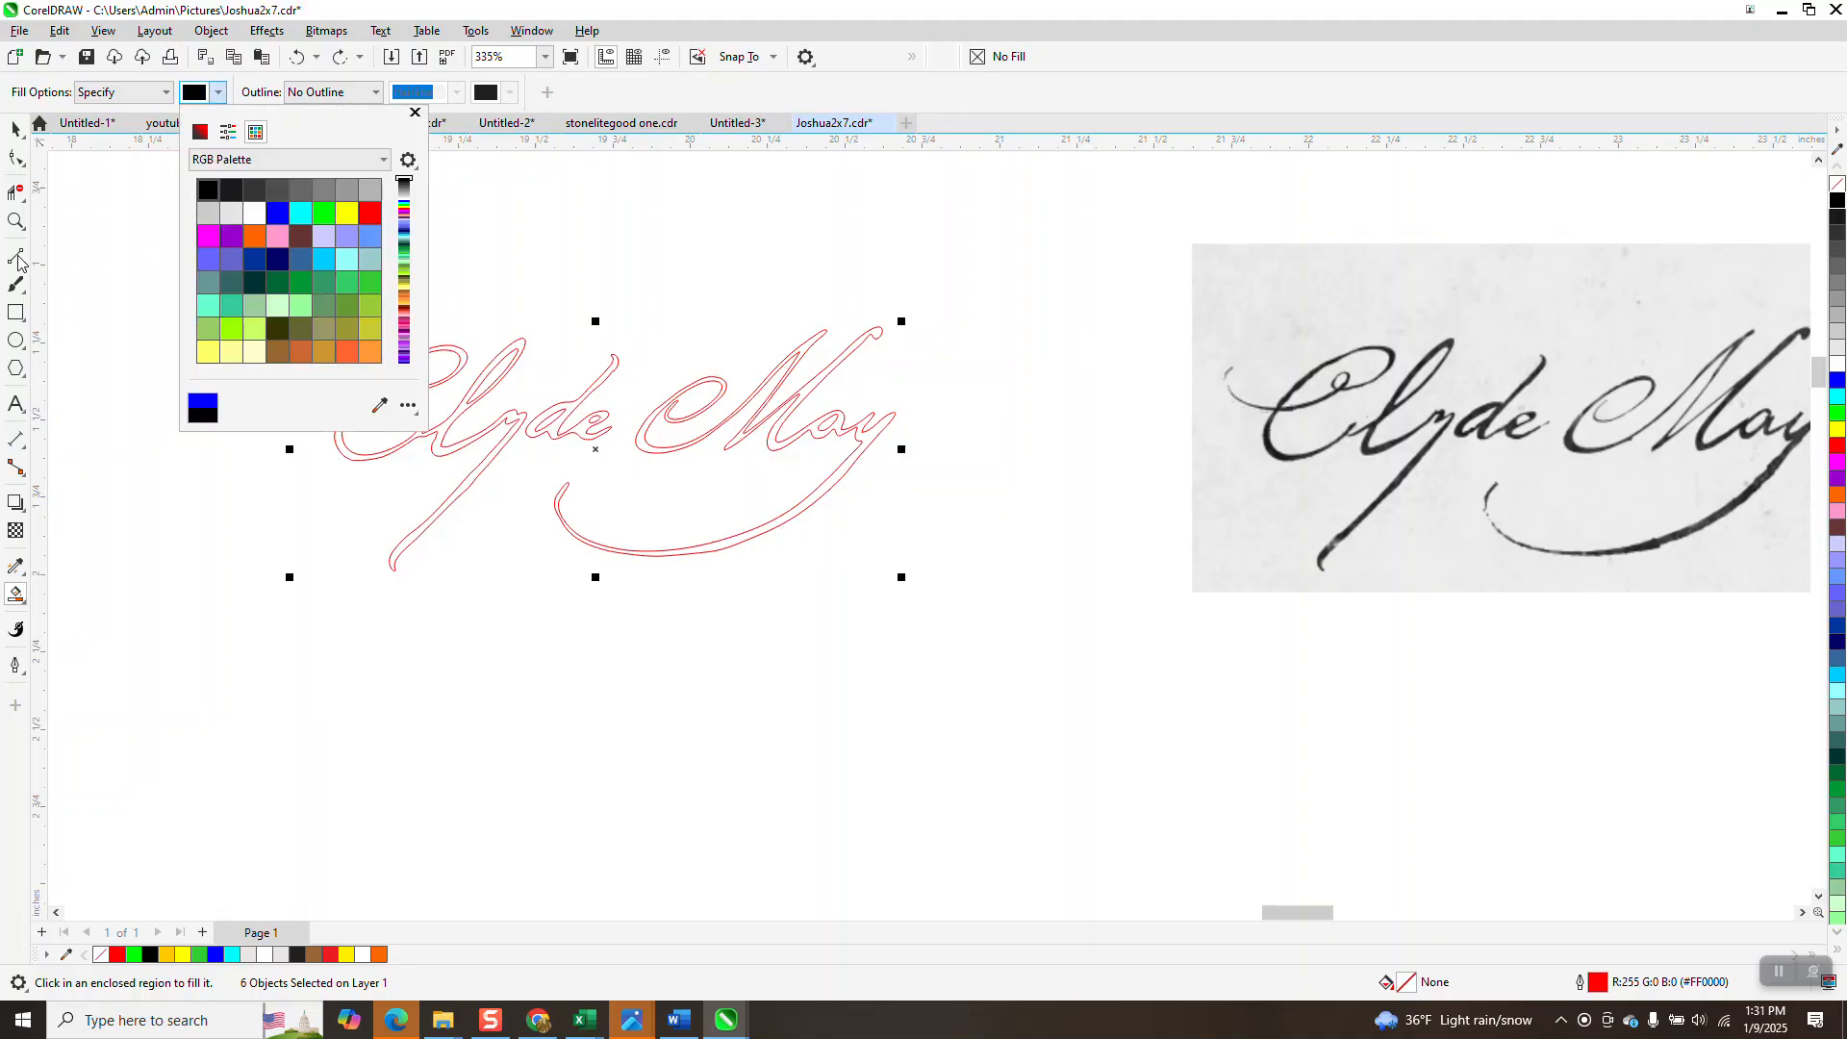
click(18, 225)
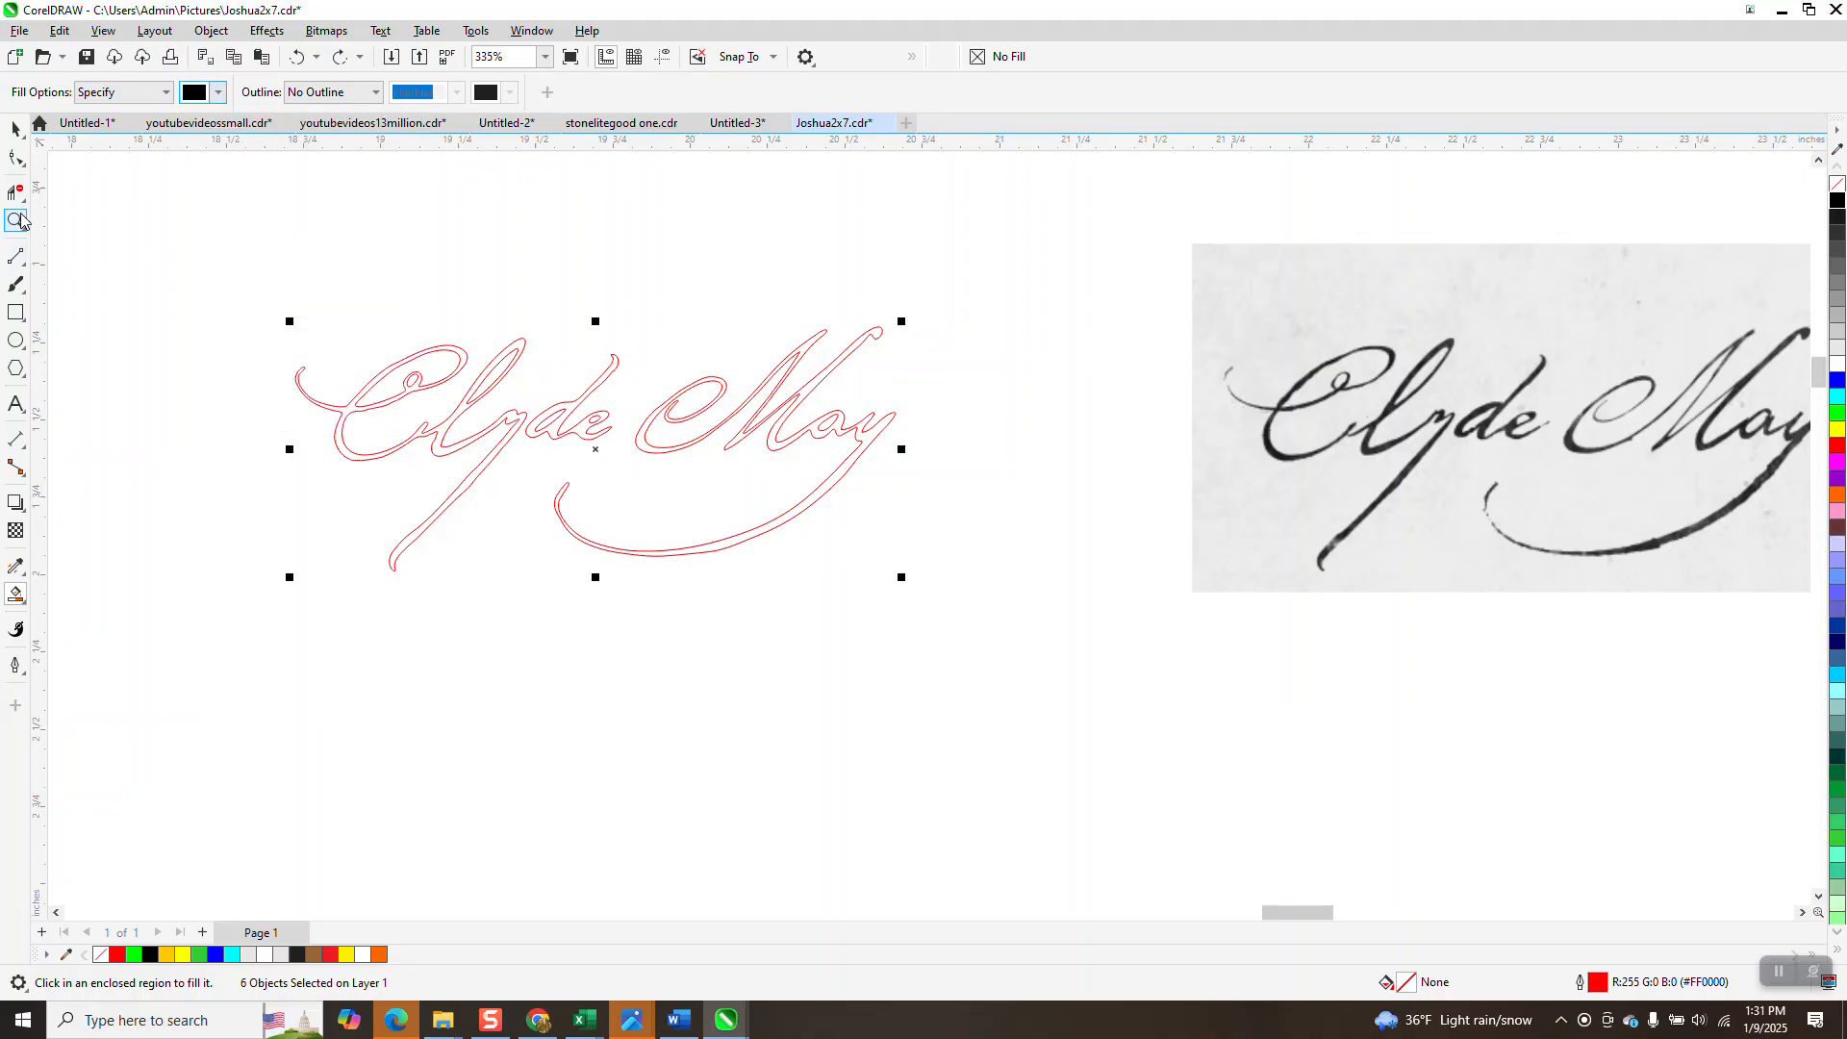
click(263, 298)
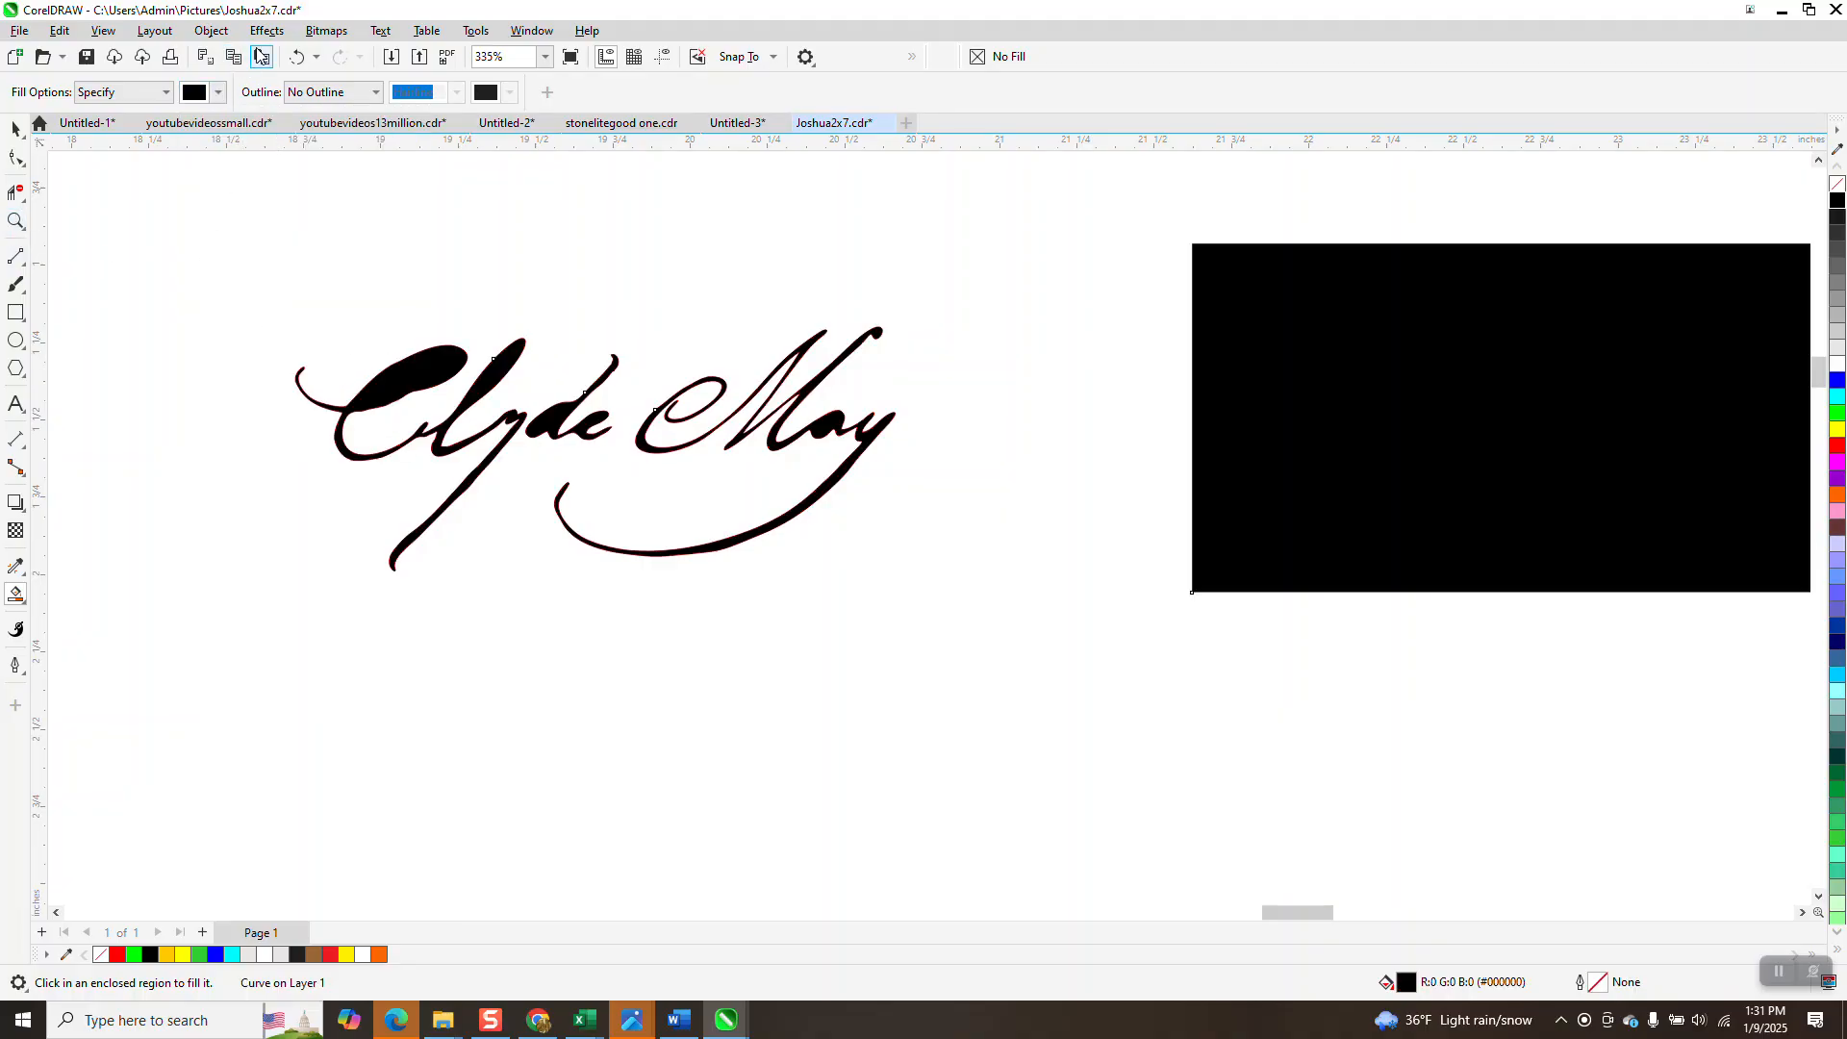
Undo the fill covering the scan, then Smart Fill Cly, de and May separately in black.
click(296, 56)
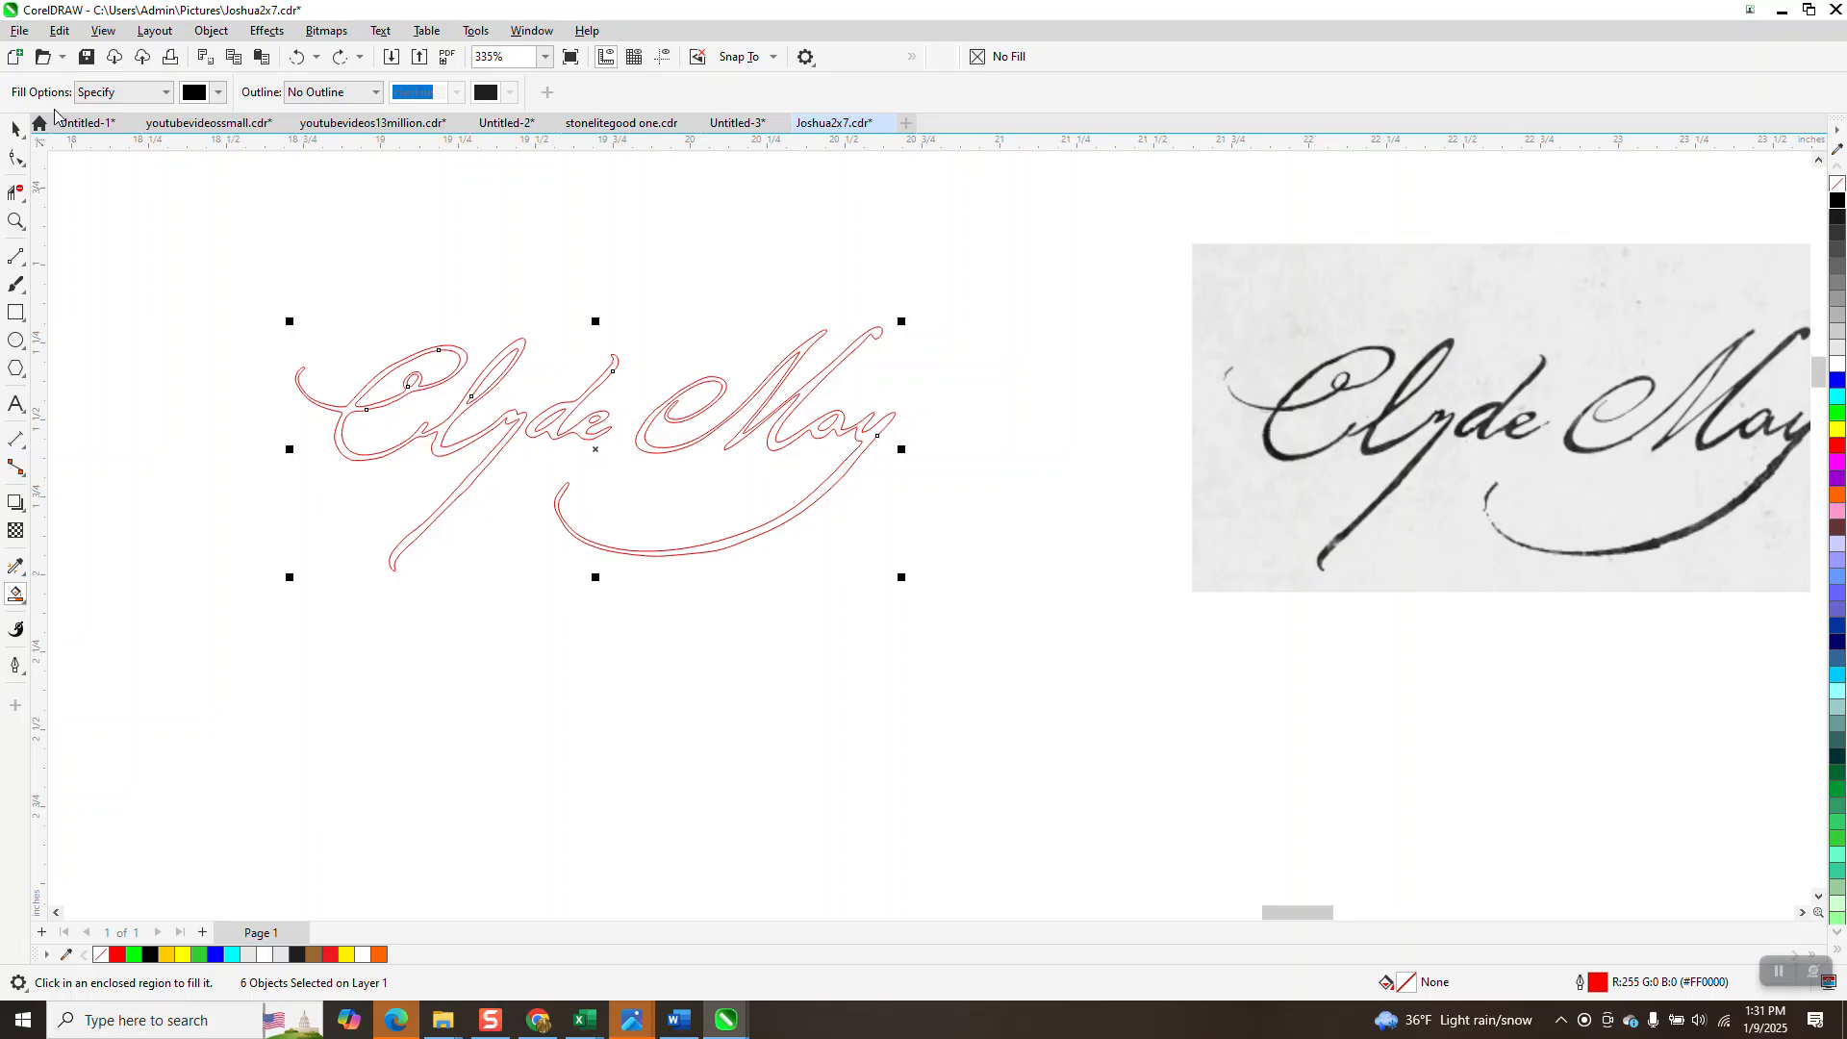
click(16, 221)
drag(229, 321, 1011, 621)
click(16, 594)
click(318, 393)
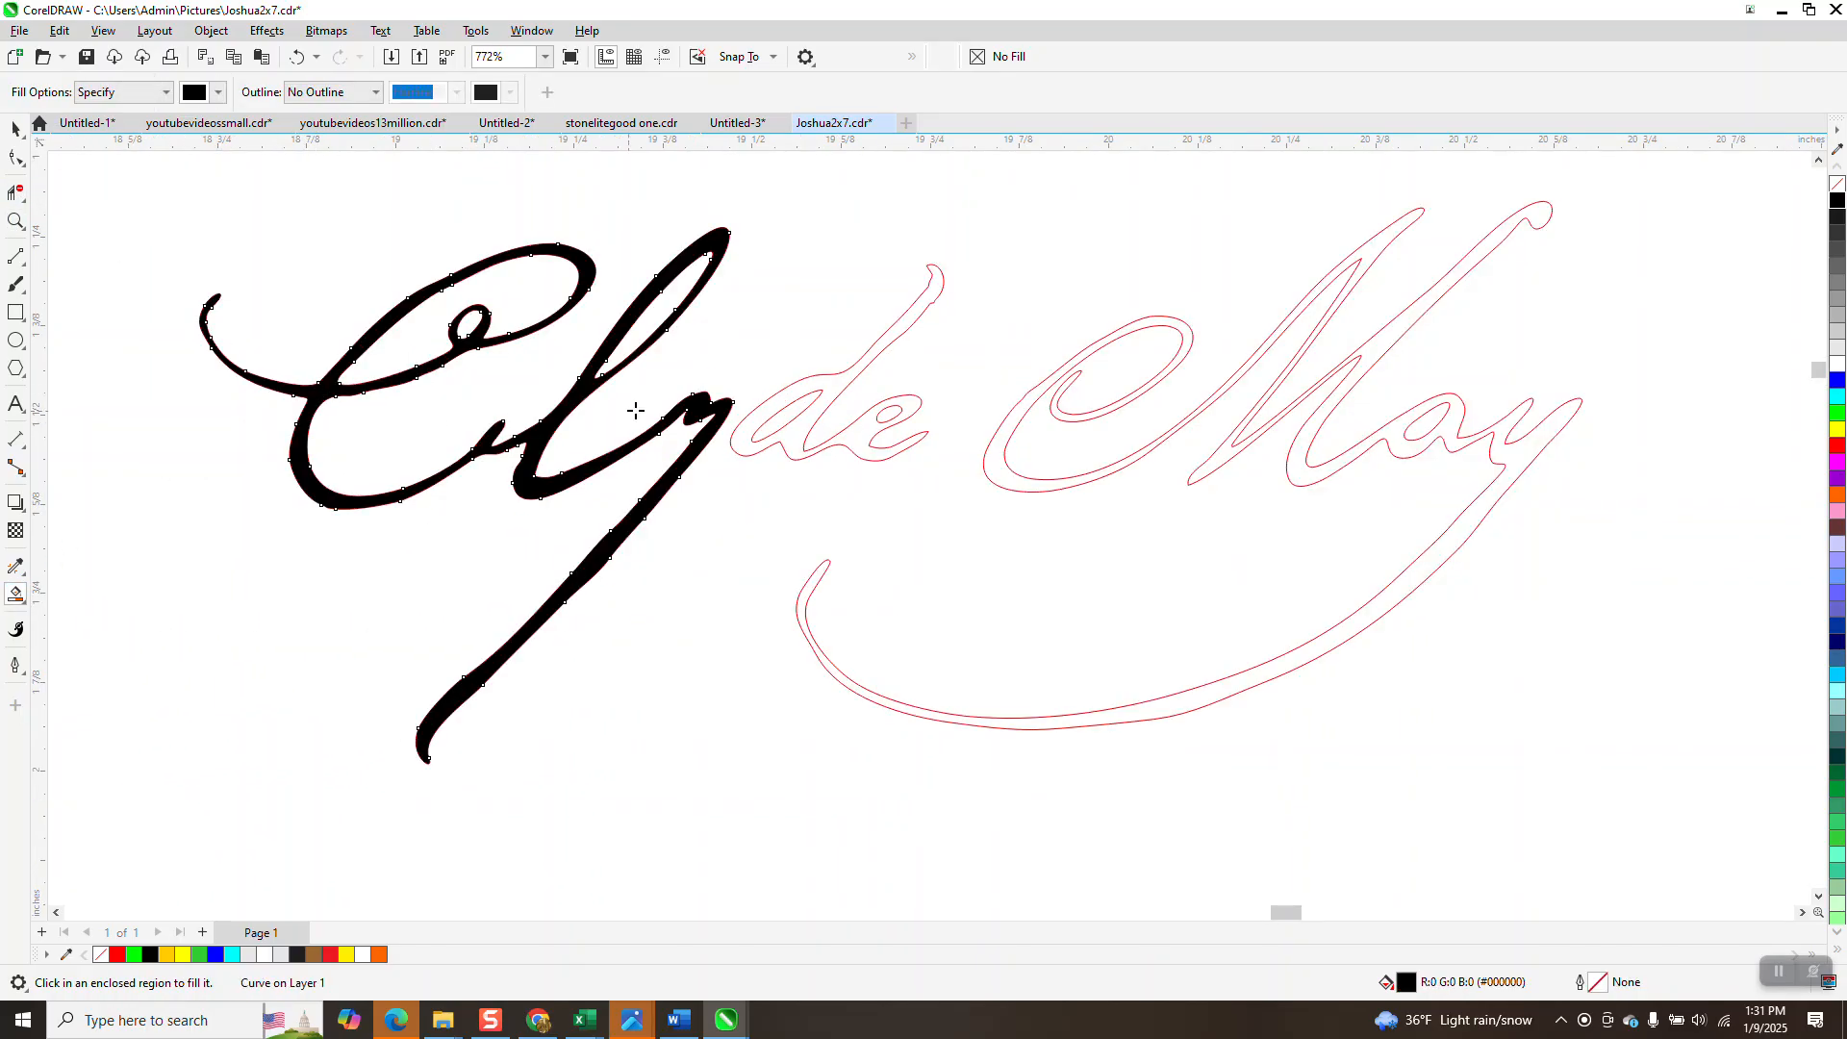
click(842, 381)
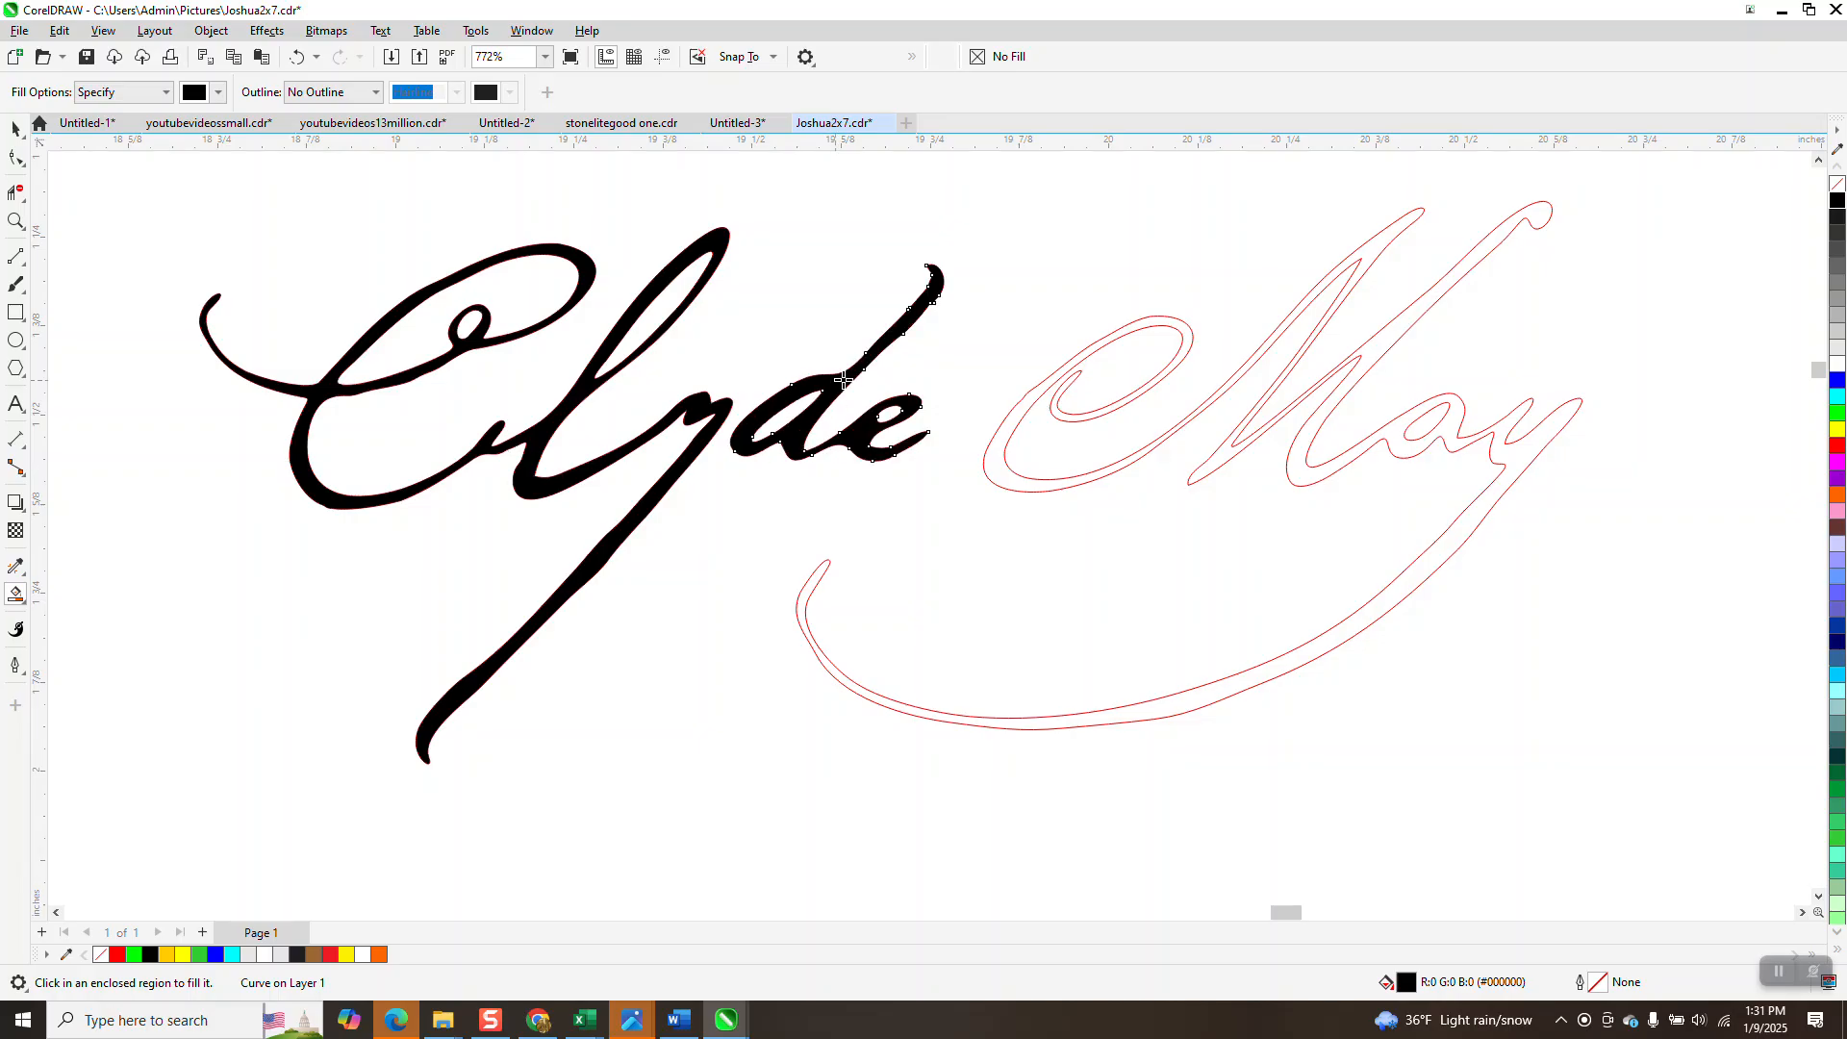
click(1183, 327)
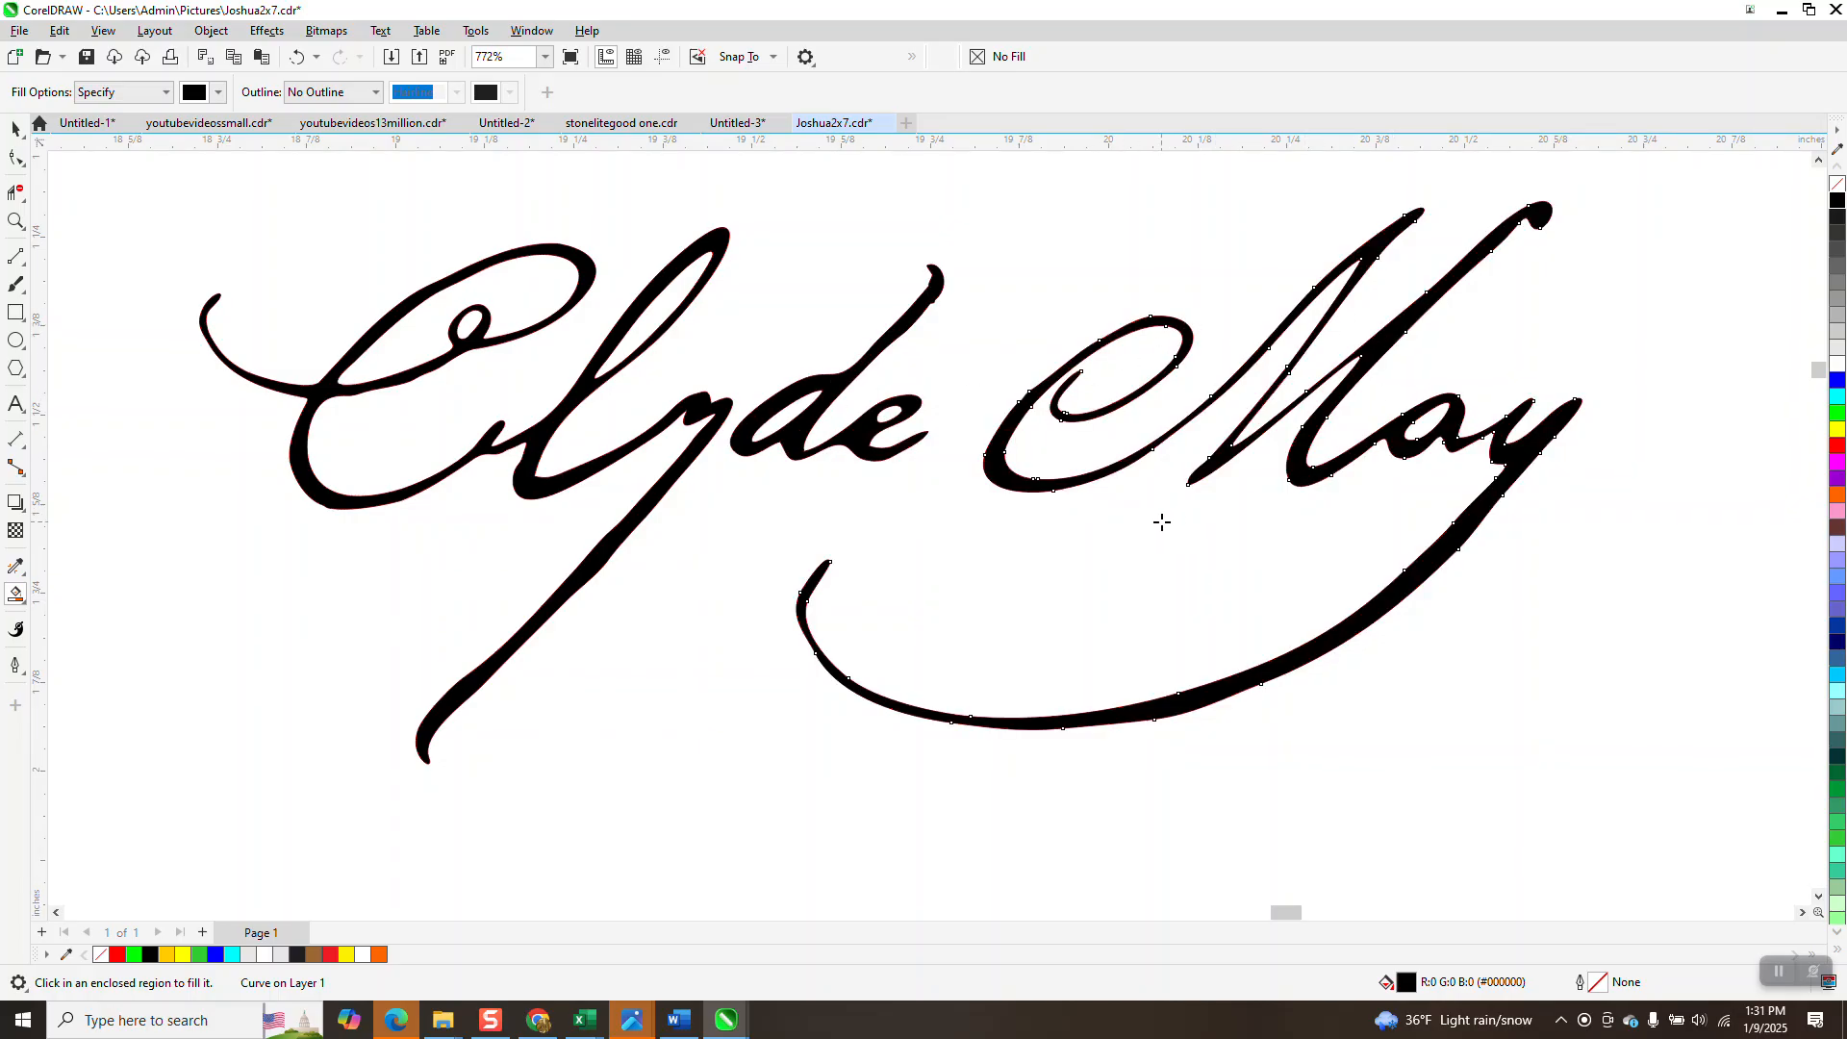
Marquee-select the whole filled signature.
click(13, 128)
scroll(278, 268, down, 2)
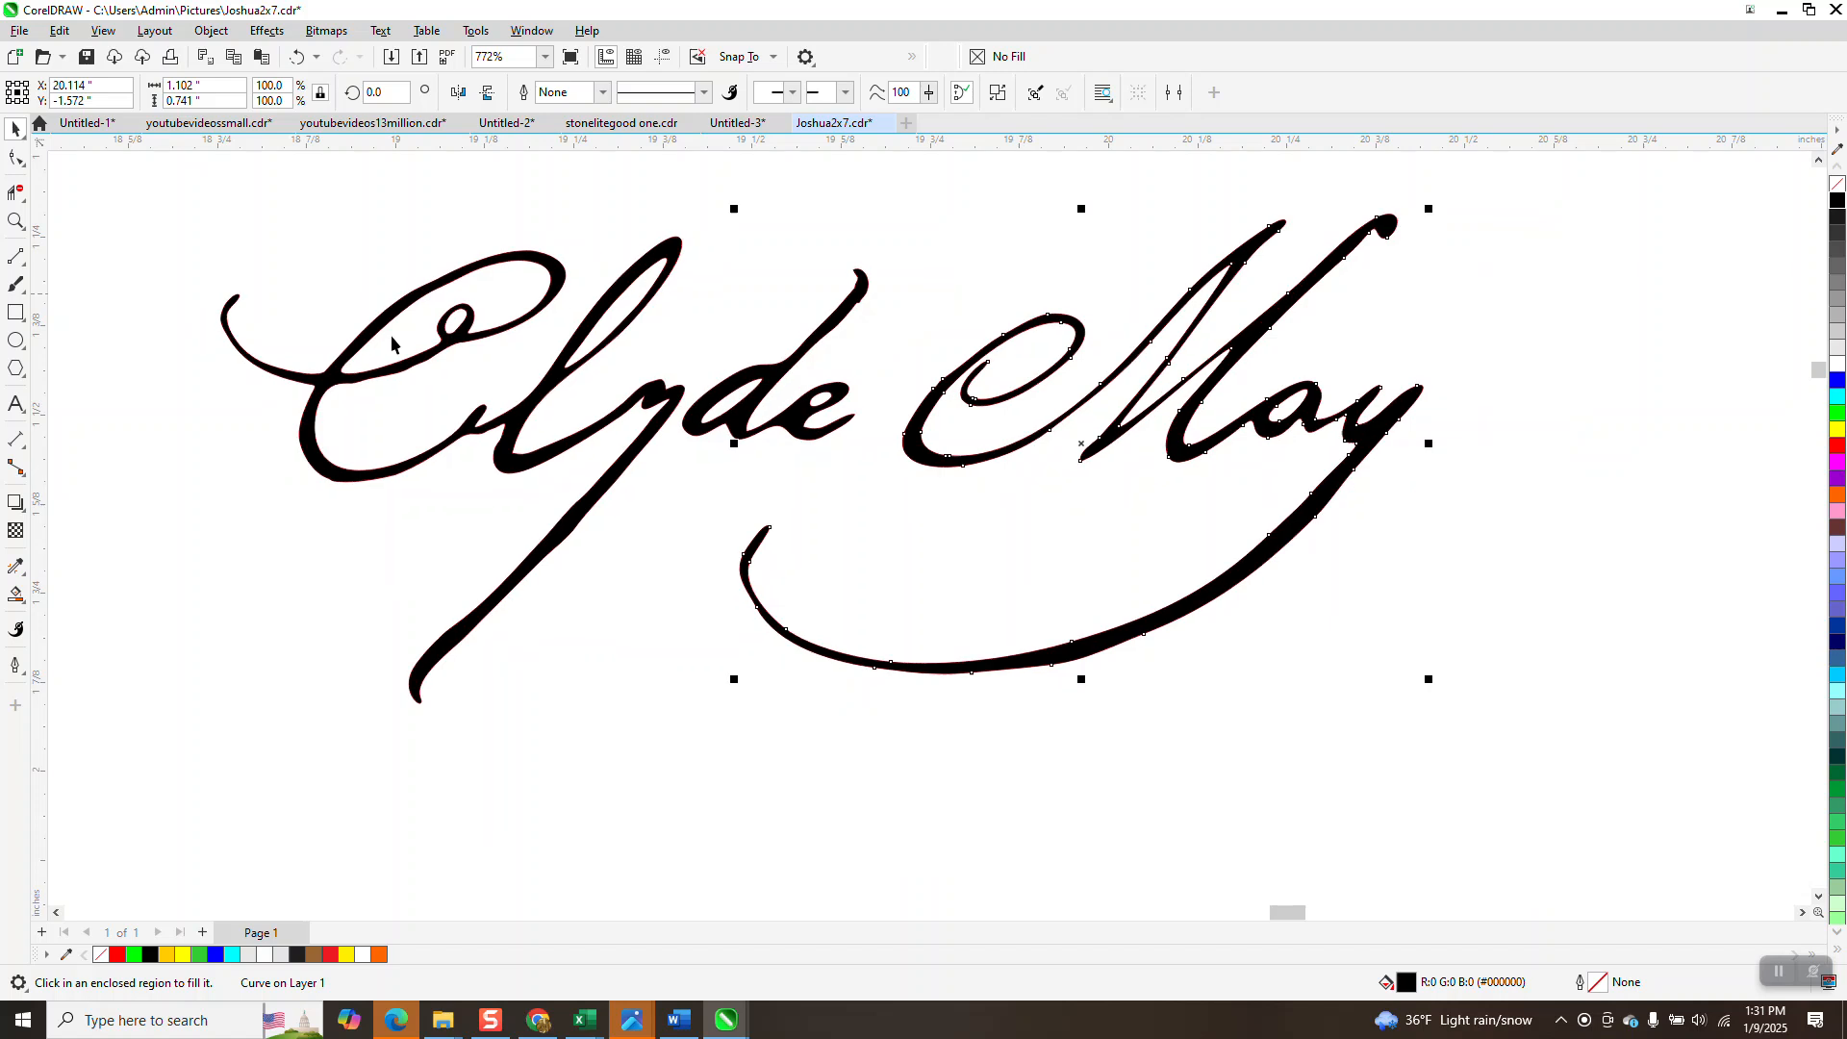
mouse_move(240, 299)
mouse_down()
mouse_move(952, 587)
mouse_move(1393, 666)
mouse_up()
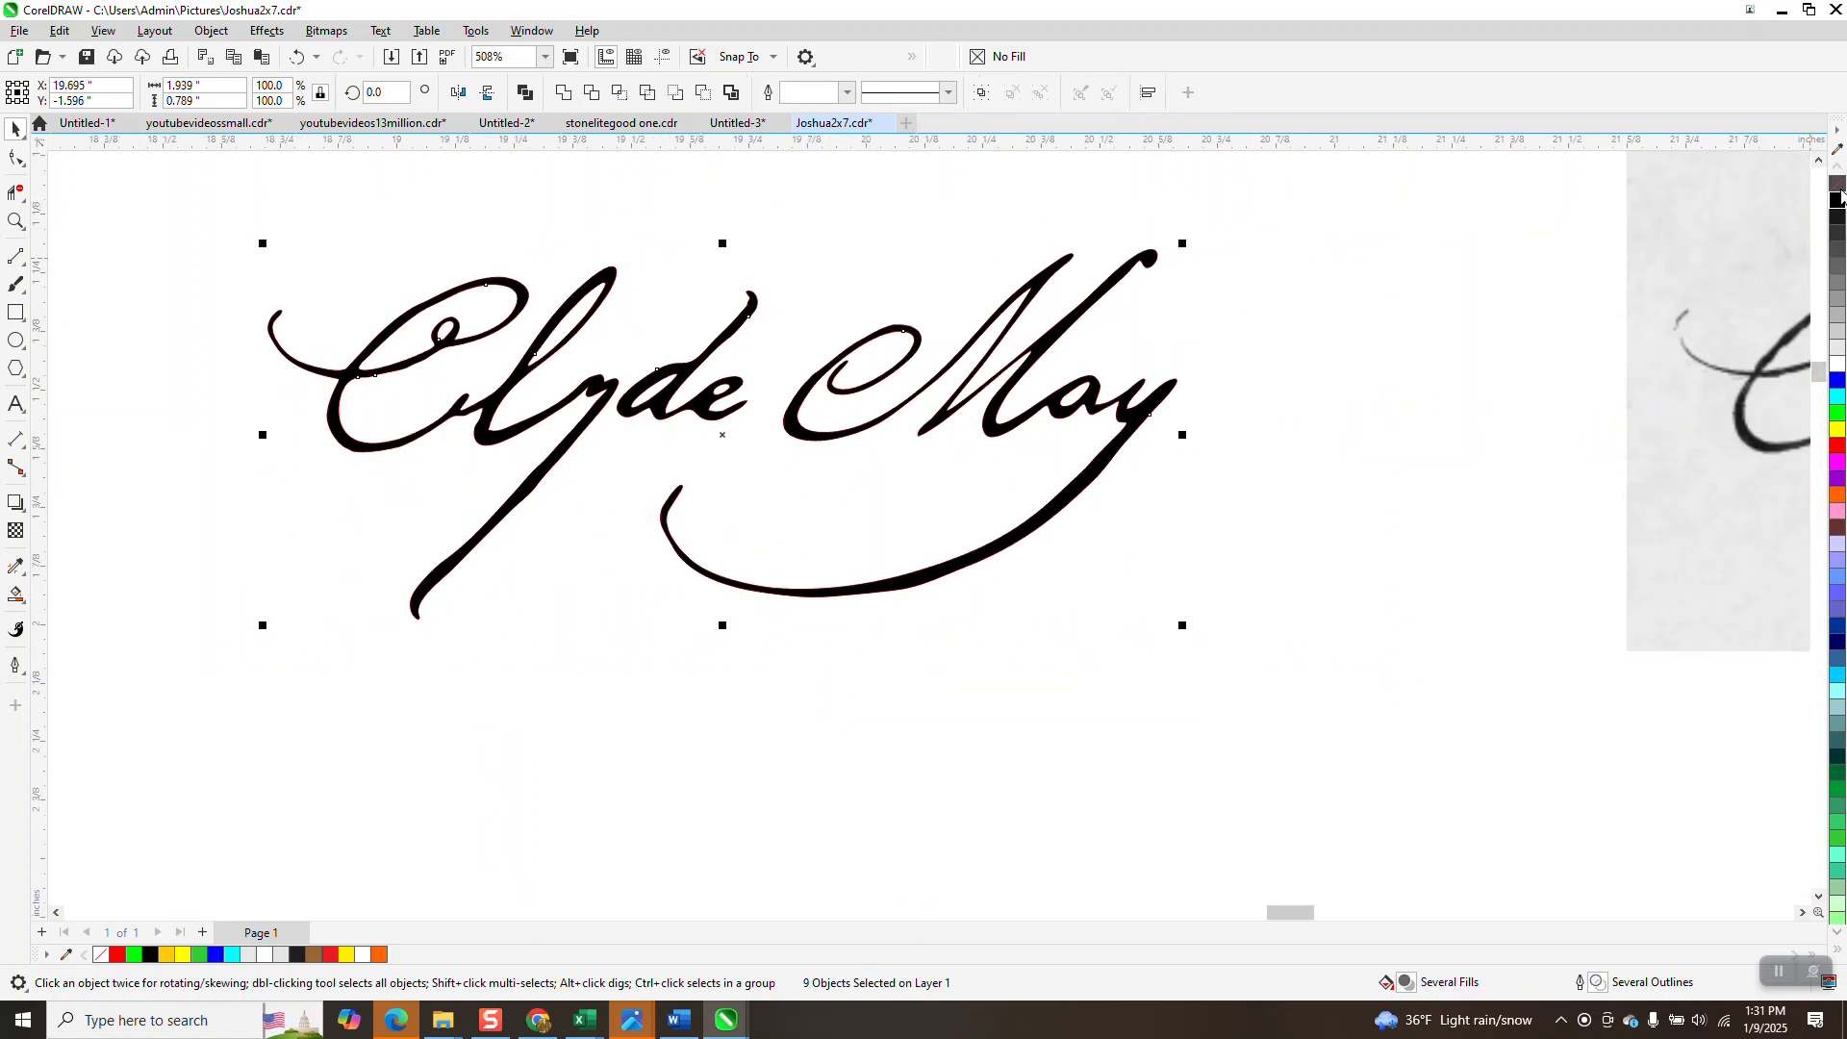
Set the black signature's outline to No Color and zoom in on the finished lettering.
right_click(1838, 185)
scroll(1247, 505, down, 5)
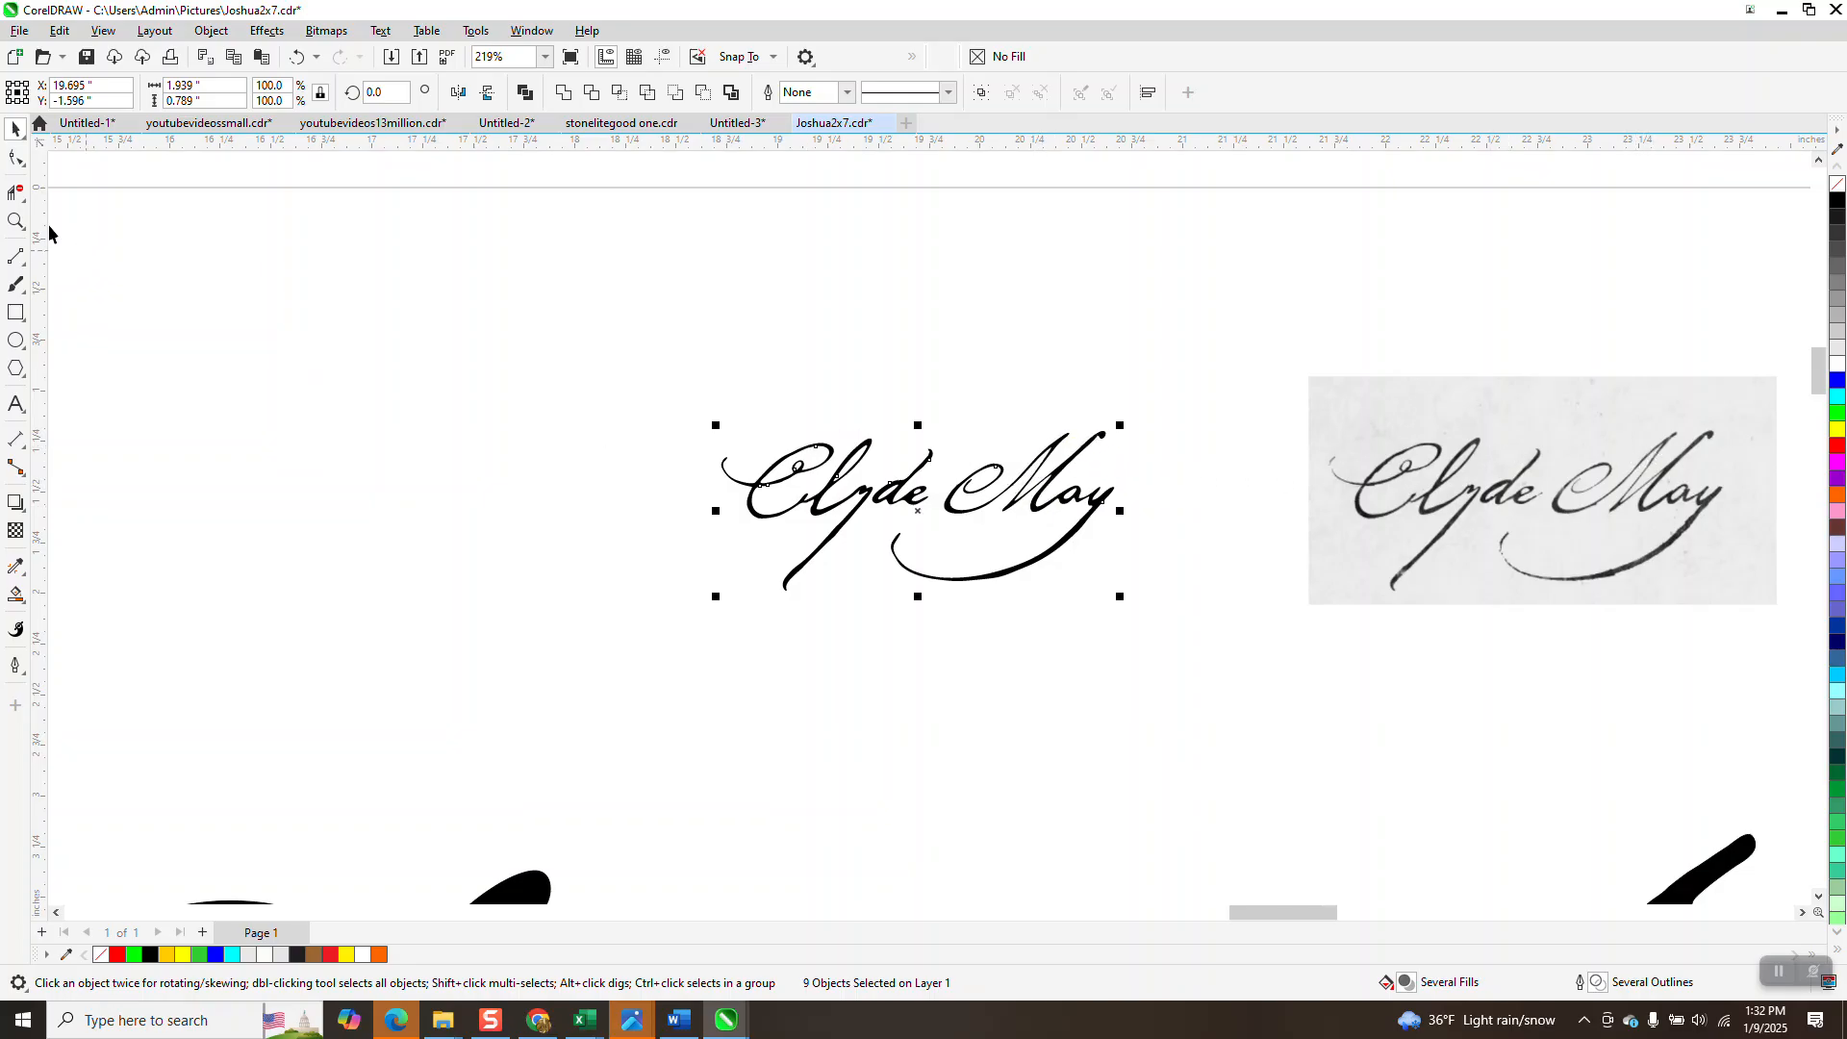
click(16, 221)
drag(679, 410, 1179, 624)
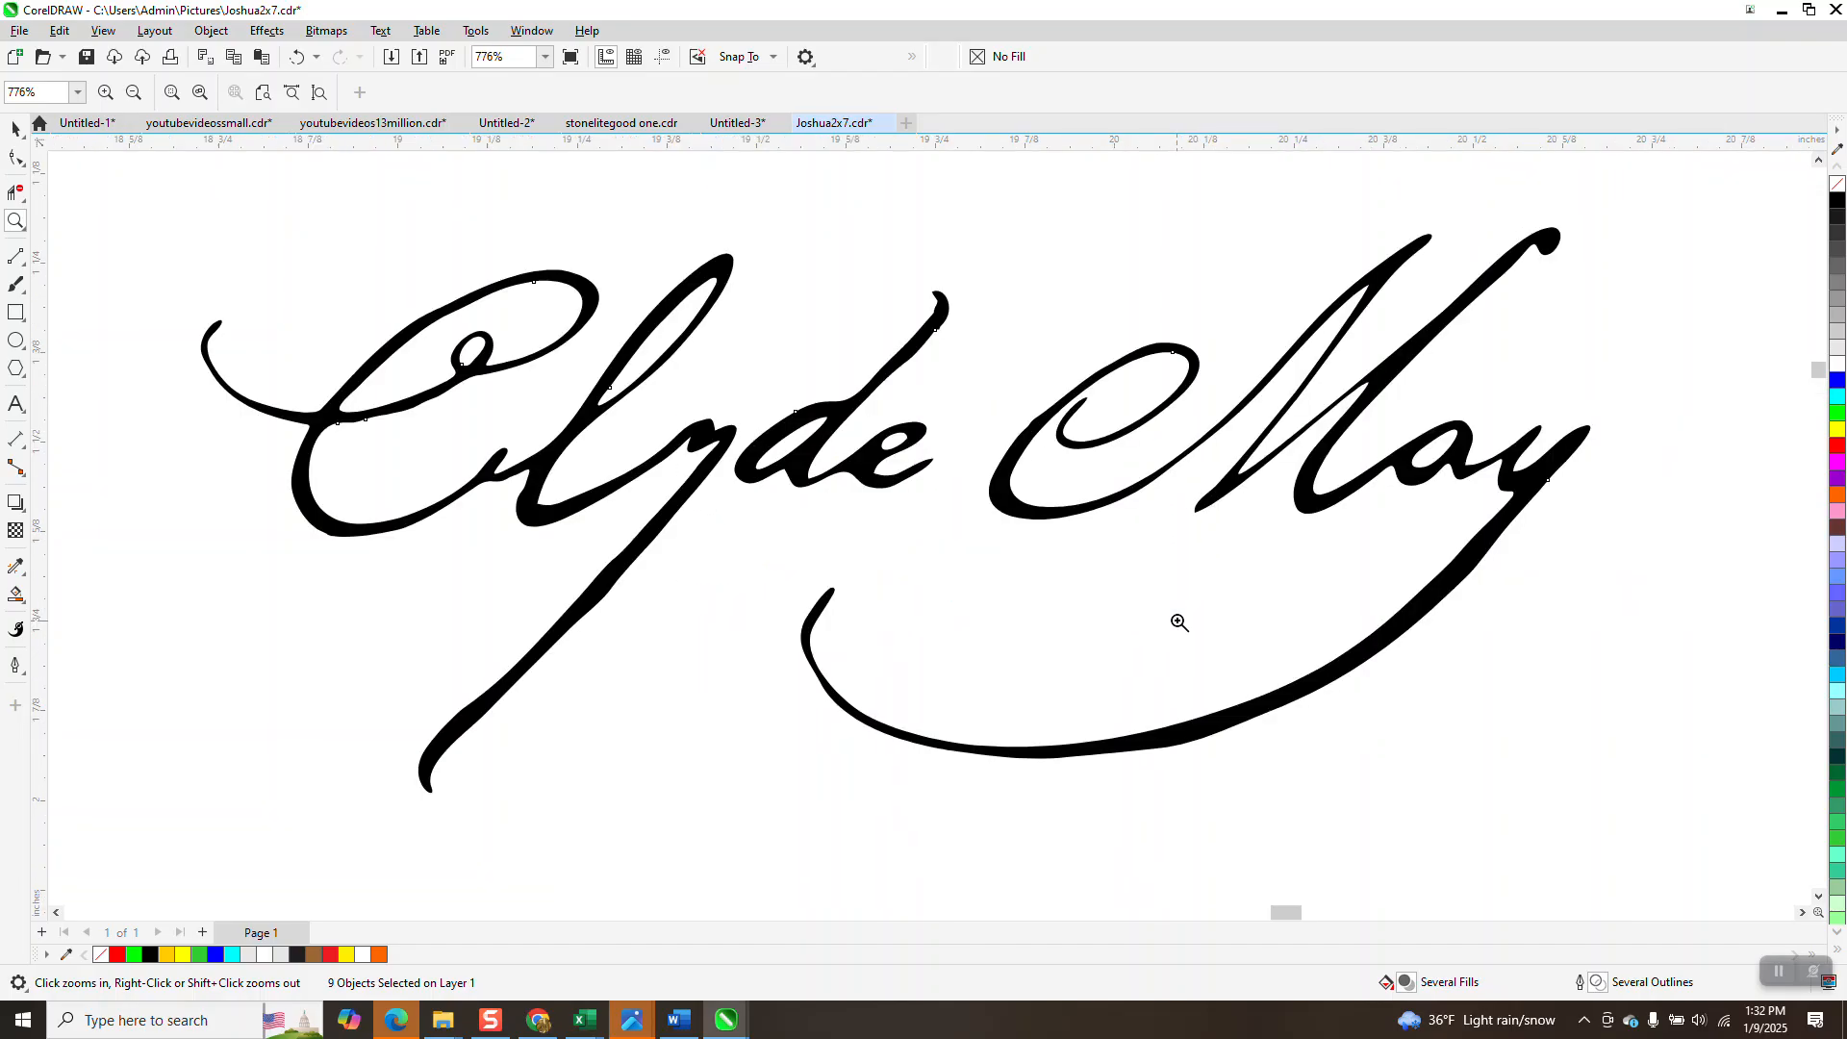